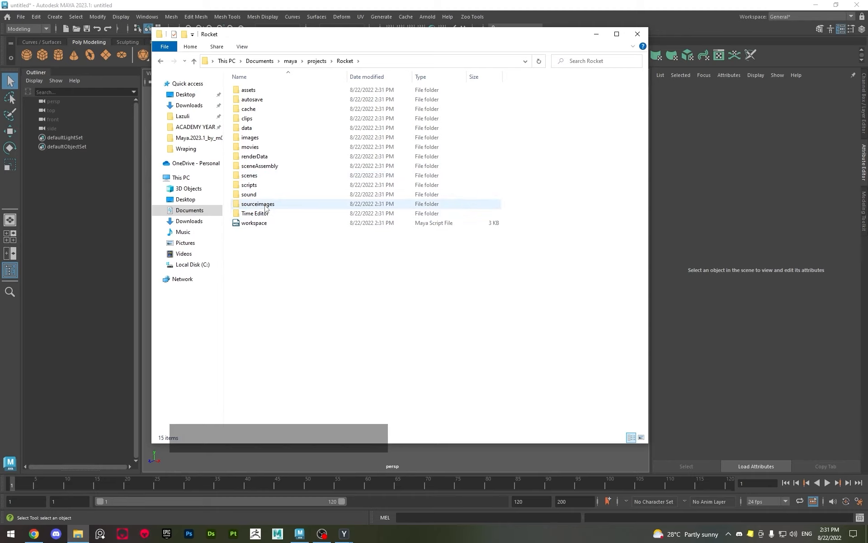
Place the MAYA CLASS 02 - ROCKET - Reference image from the desktop into the Rocket project's sourceimages folder
{"action": "double_click", "coordinate": [266, 208]}
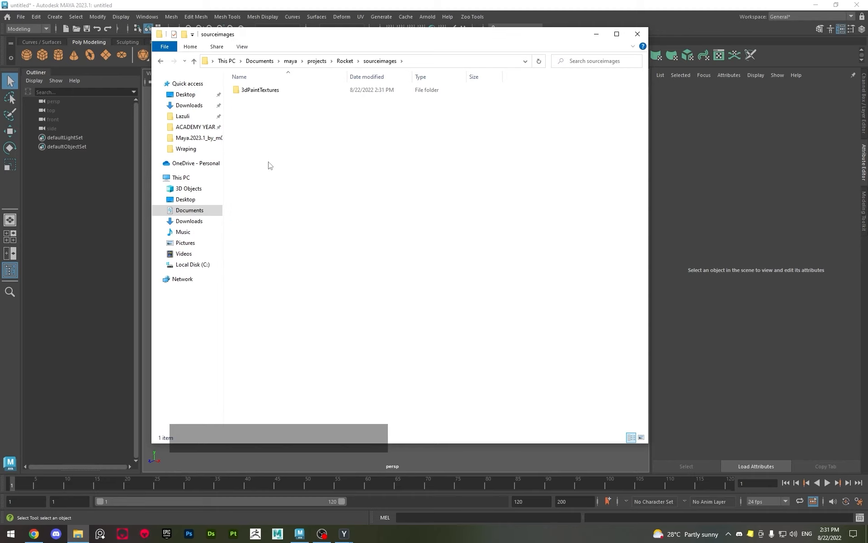
{"action": "left_click_drag", "start_coordinate": [429, 43], "coordinate": [470, 47]}
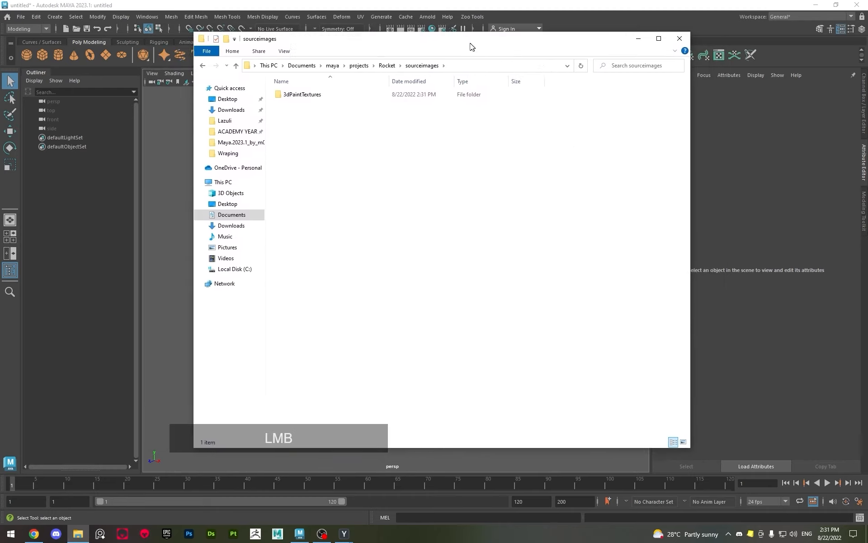
{"action": "left_click", "coordinate": [817, 9]}
{"action": "left_click_drag", "start_coordinate": [12, 22], "coordinate": [427, 189]}
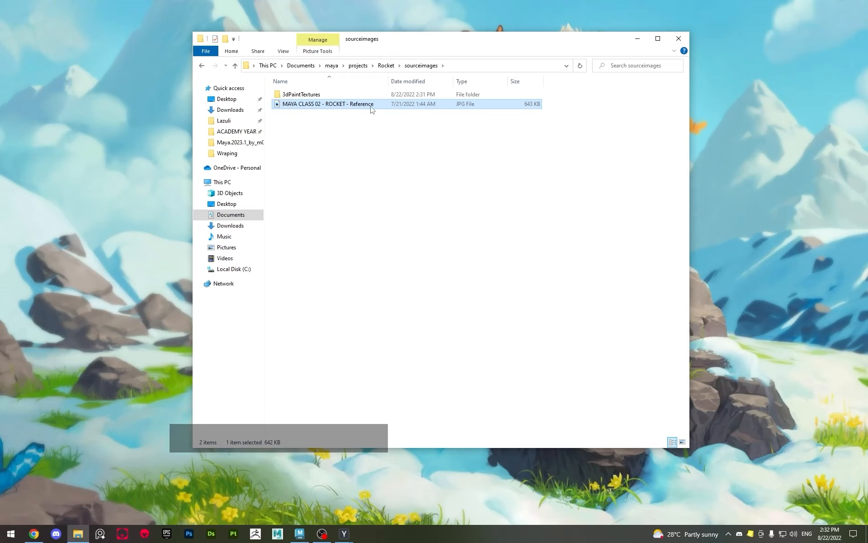
Switch back to Maya, create a free image plane and show its image plane attributes
{"action": "left_click", "coordinate": [300, 534]}
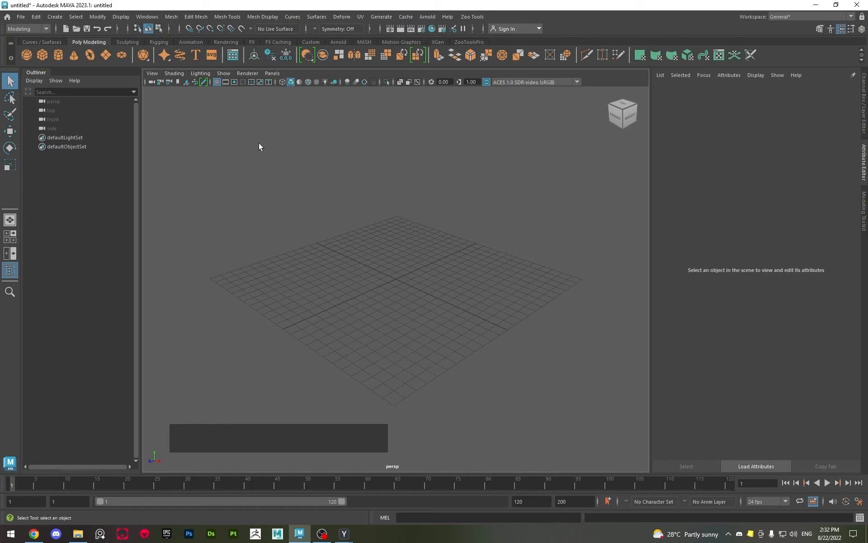
{"action": "left_click_drag", "start_coordinate": [357, 267], "coordinate": [401, 287], "text": "alt"}
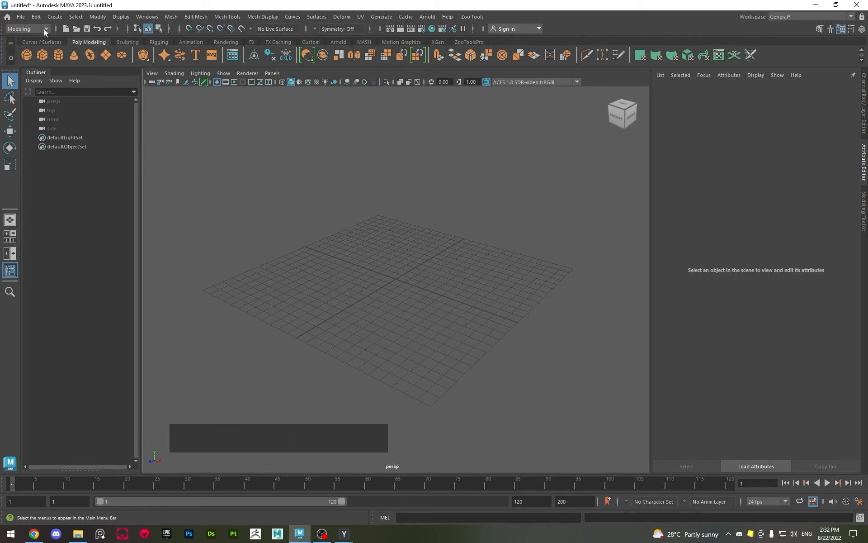
{"action": "left_click", "coordinate": [55, 18]}
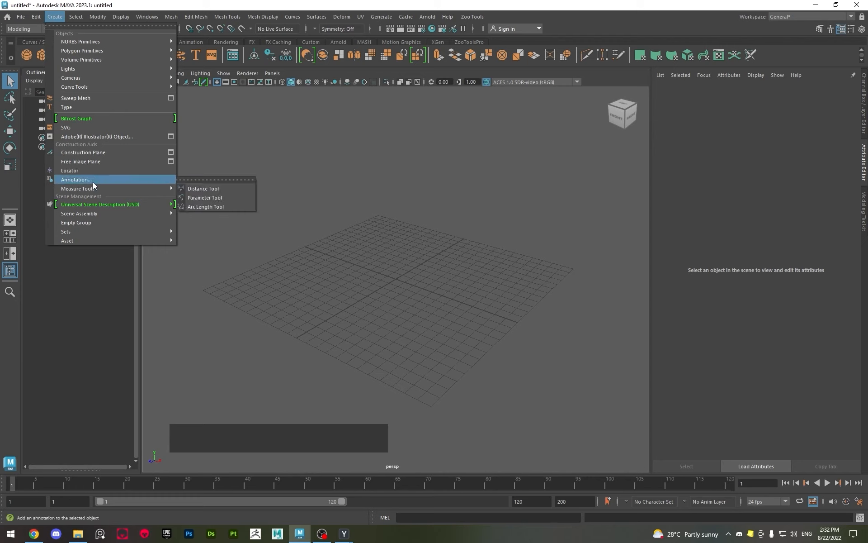
{"action": "left_click", "coordinate": [96, 161]}
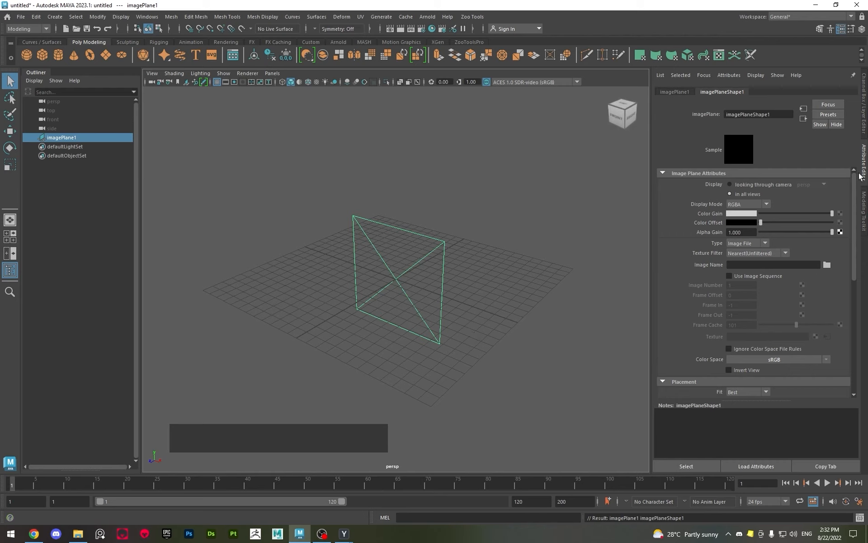
{"action": "left_click", "coordinate": [865, 103]}
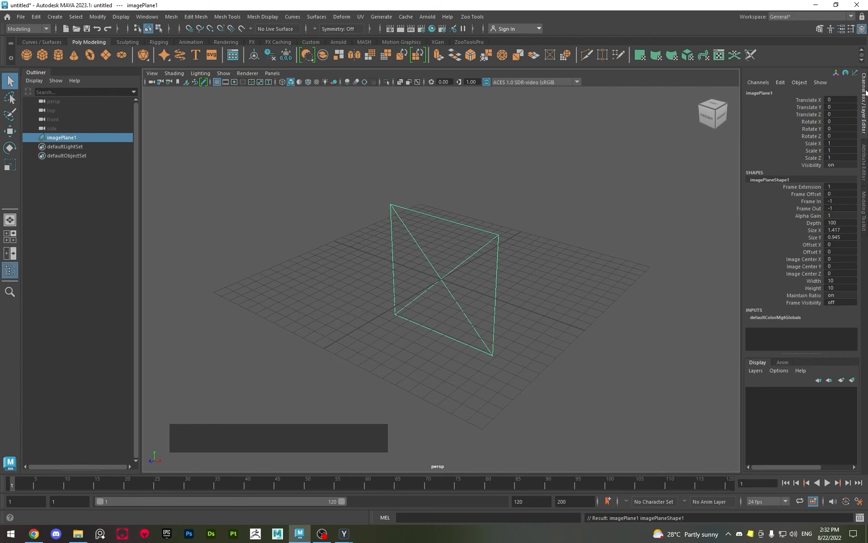
{"action": "left_click", "coordinate": [865, 172]}
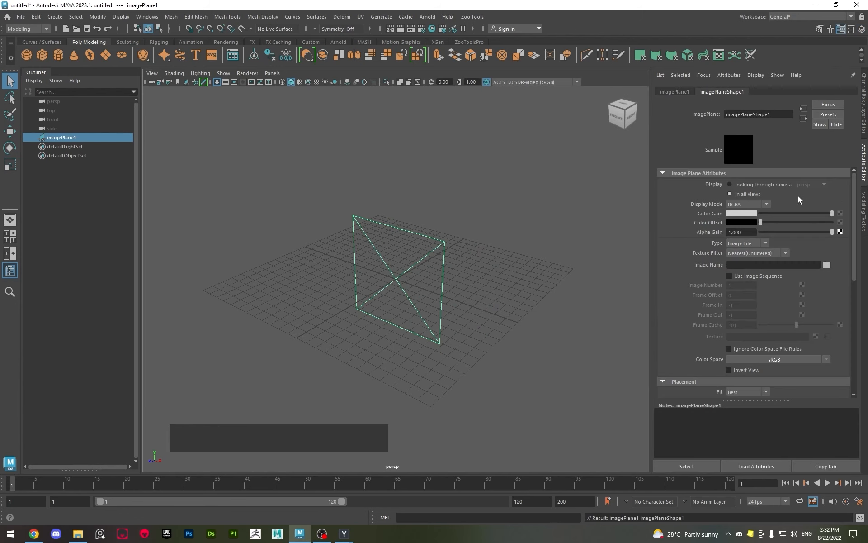
Load MAYA CLASS 02 - ROCKET - Reference.jpg from sourceimages as the image plane's picture
{"action": "left_click", "coordinate": [827, 264]}
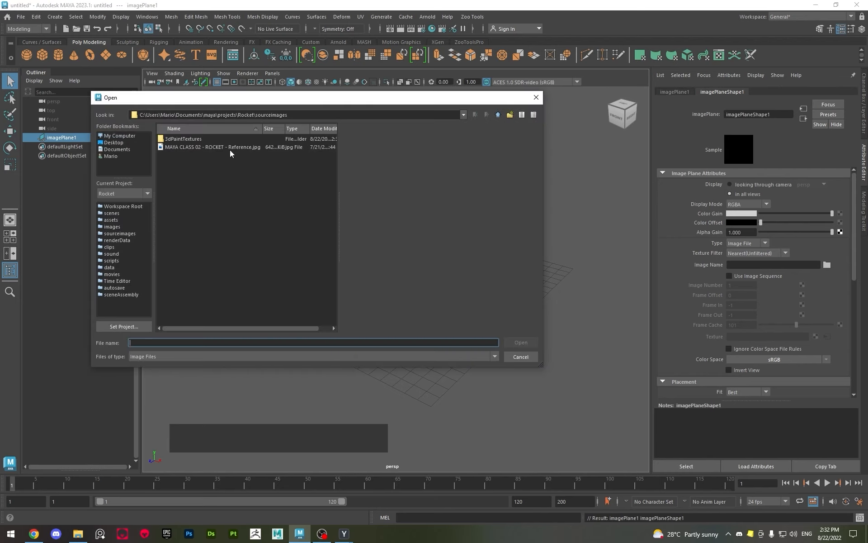
{"action": "left_click", "coordinate": [221, 149]}
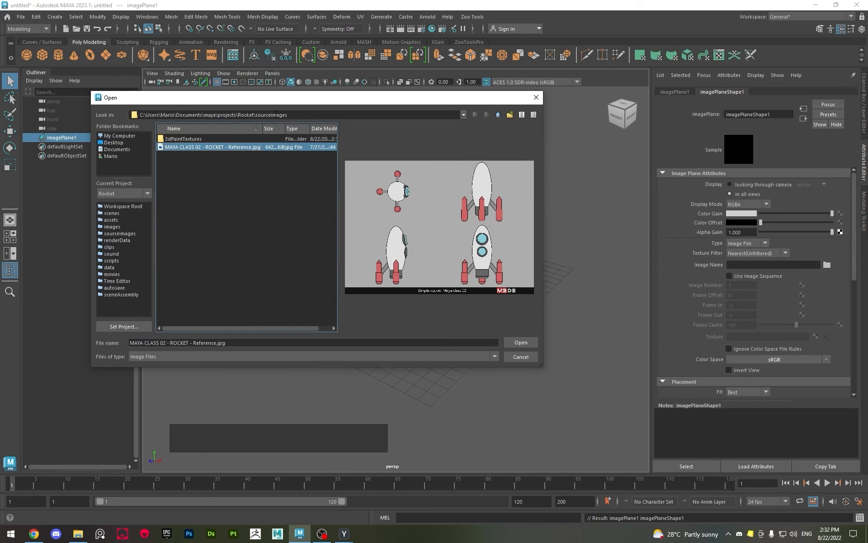
{"action": "left_click", "coordinate": [523, 345]}
{"action": "scroll", "coordinate": [324, 250], "scroll_direction": "down", "scroll_amount": 3}
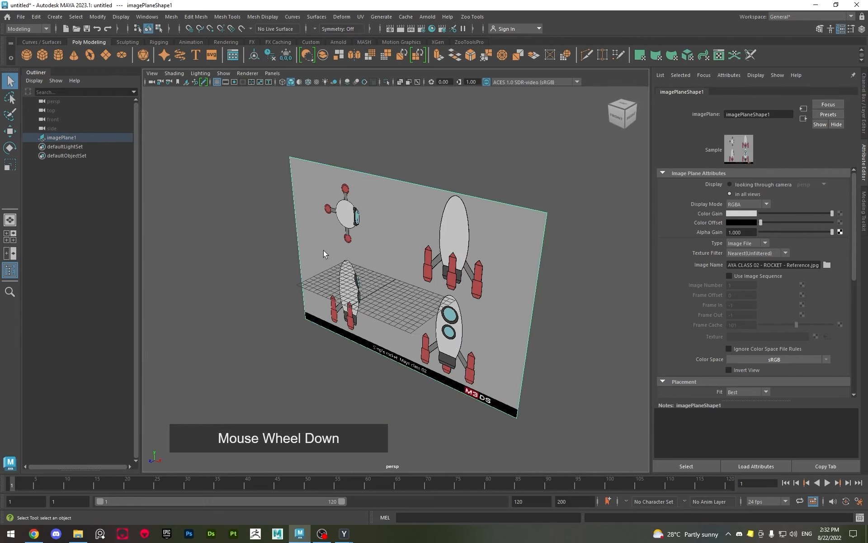
Move the reference image plane back along Z to the rear of the grid
{"action": "left_click_drag", "start_coordinate": [382, 286], "coordinate": [337, 337], "text": "alt"}
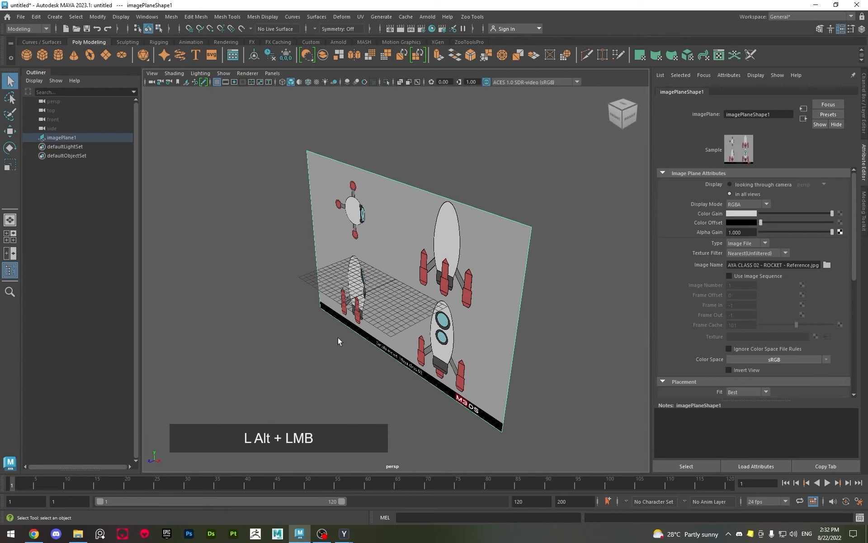
{"action": "key", "text": "w"}
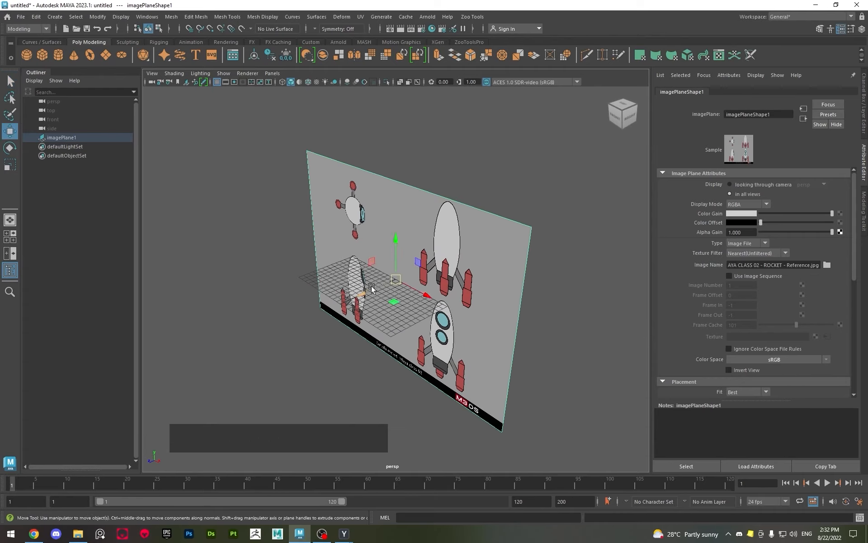
{"action": "left_click_drag", "start_coordinate": [372, 288], "coordinate": [425, 287]}
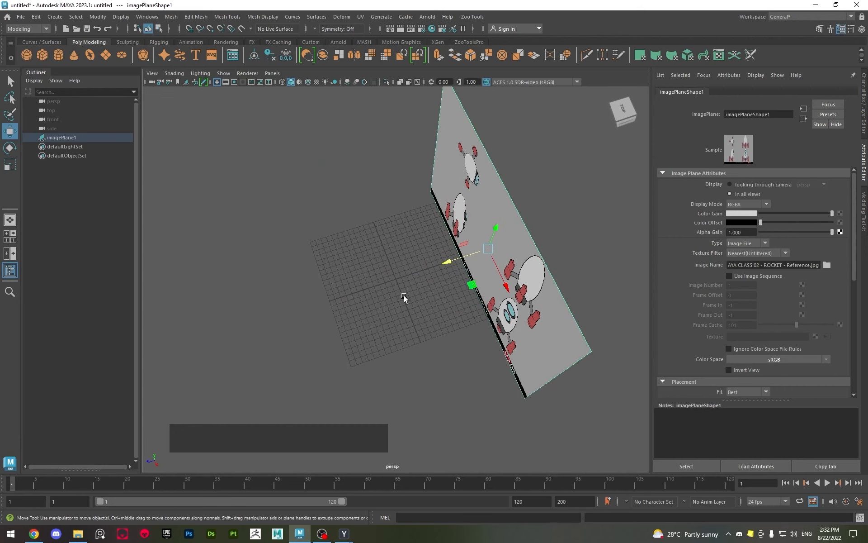
{"action": "scroll", "coordinate": [388, 293], "scroll_direction": "up", "scroll_amount": 5, "text": "alt"}
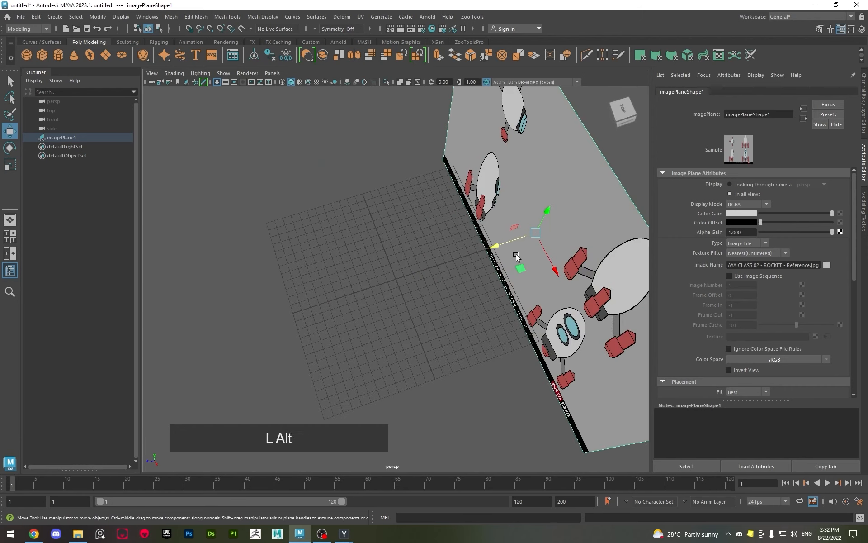
{"action": "left_click_drag", "start_coordinate": [510, 297], "coordinate": [540, 272], "text": "alt"}
{"action": "key", "text": "q"}
{"action": "middle_click_drag", "start_coordinate": [540, 272], "coordinate": [465, 286], "text": "alt"}
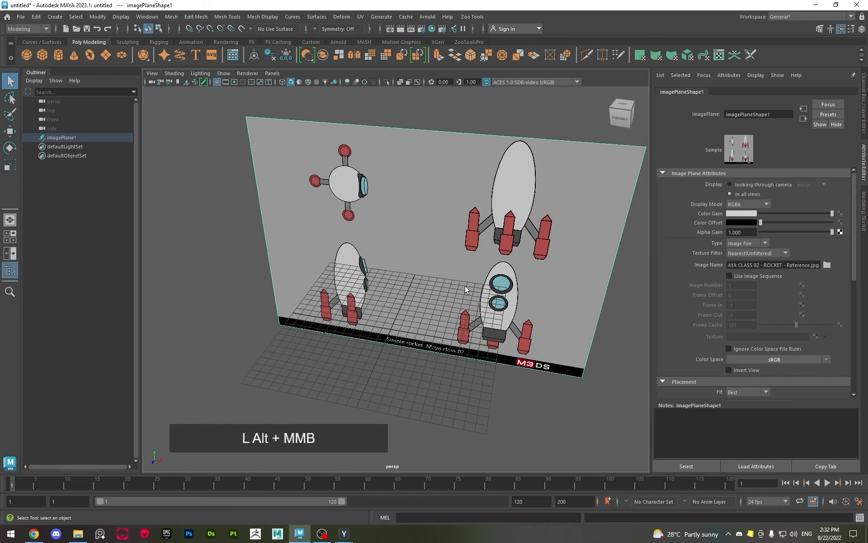
{"action": "left_click_drag", "start_coordinate": [465, 285], "coordinate": [401, 261], "text": "alt"}
{"action": "middle_click_drag", "start_coordinate": [400, 260], "coordinate": [407, 262], "text": "alt"}
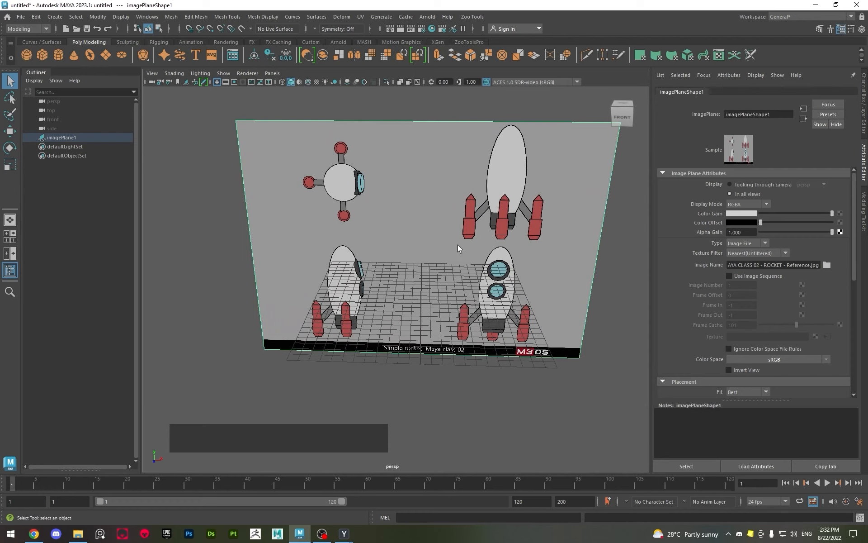
{"action": "left_click_drag", "start_coordinate": [458, 244], "coordinate": [419, 254], "text": "alt"}
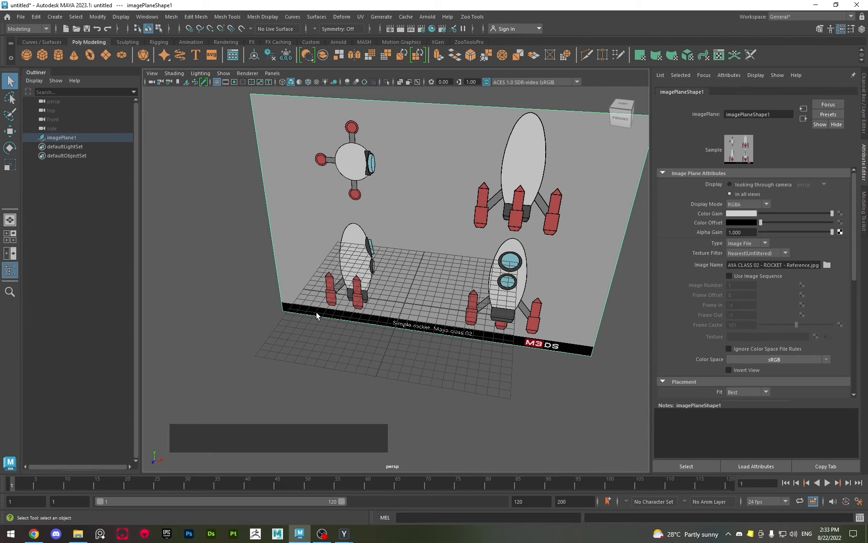
Save the scene as Rocket_01 in Maya Binary format in the Rocket project's scenes folder
{"action": "key", "text": "ctrl+s"}
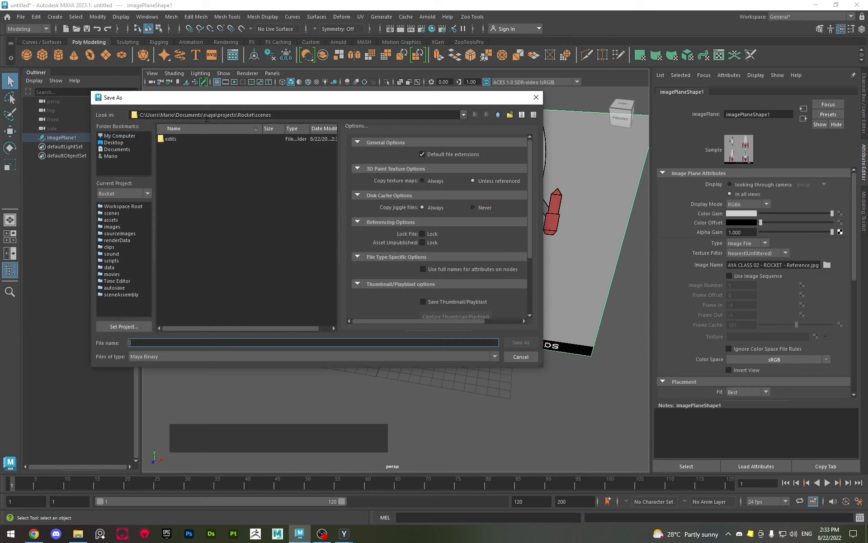
{"action": "left_click_drag", "start_coordinate": [255, 116], "coordinate": [280, 117]}
{"action": "left_click", "coordinate": [304, 116]}
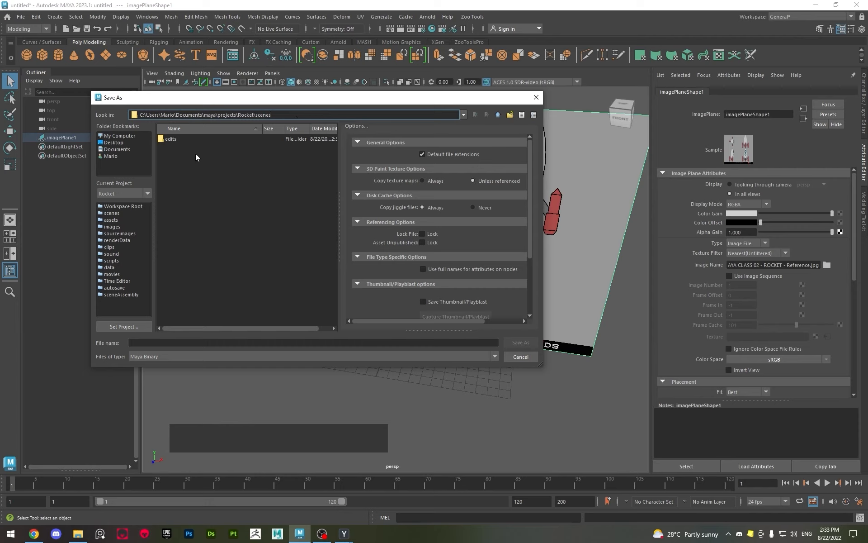
{"action": "left_click", "coordinate": [199, 339]}
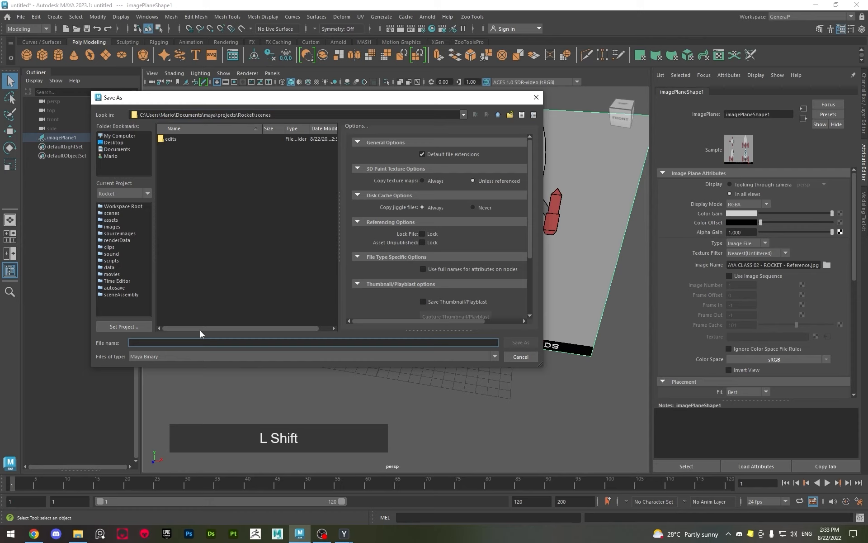
{"action": "type", "text": "R"}
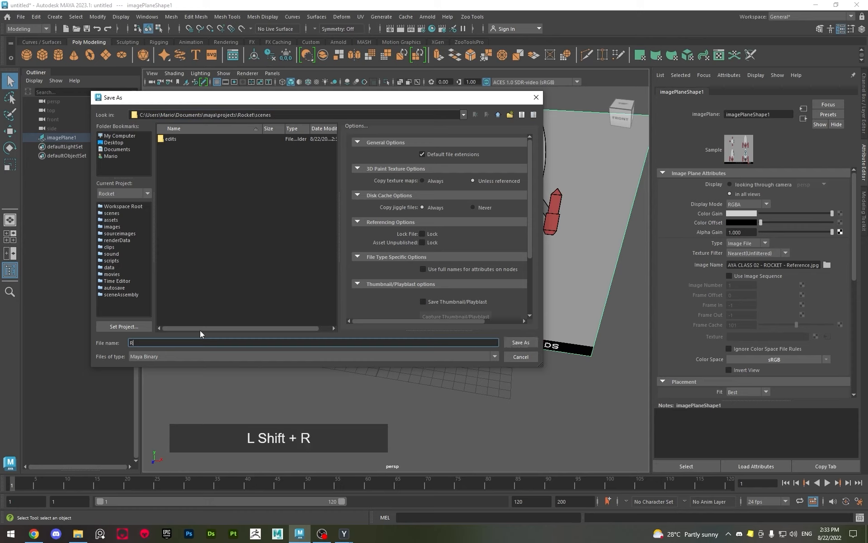
{"action": "type", "text": "ocket_"}
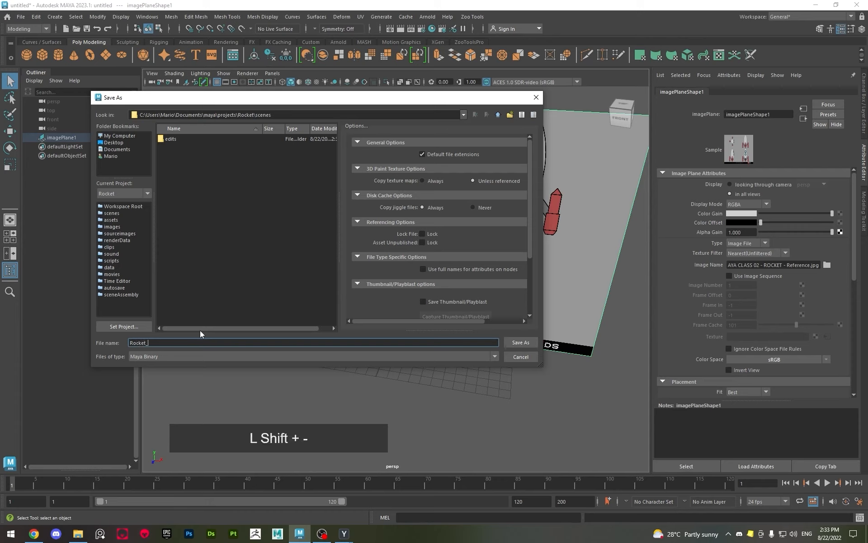
{"action": "type", "text": "01"}
{"action": "left_click", "coordinate": [516, 345]}
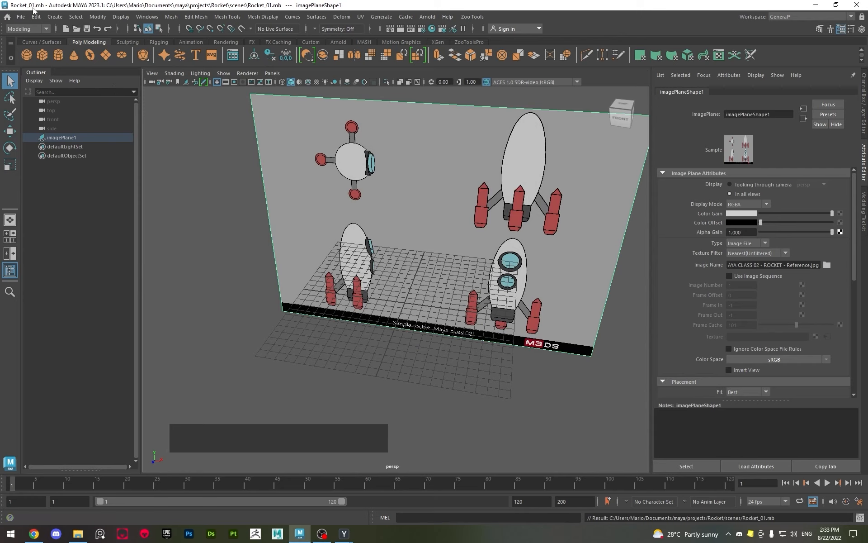
Select the image plane and switch to the four-view layout with the whole reference fitted in the front view
{"action": "left_click_drag", "start_coordinate": [422, 371], "coordinate": [432, 395], "text": "alt"}
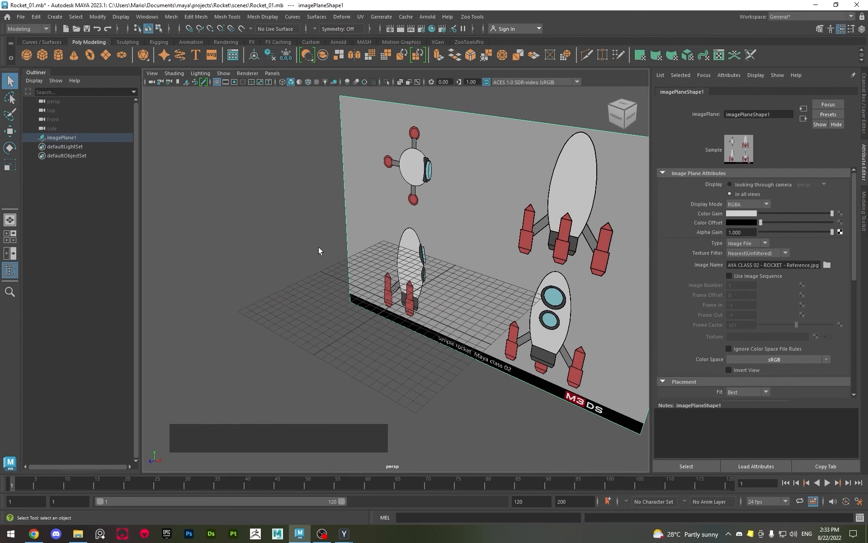
{"action": "left_click", "coordinate": [354, 308]}
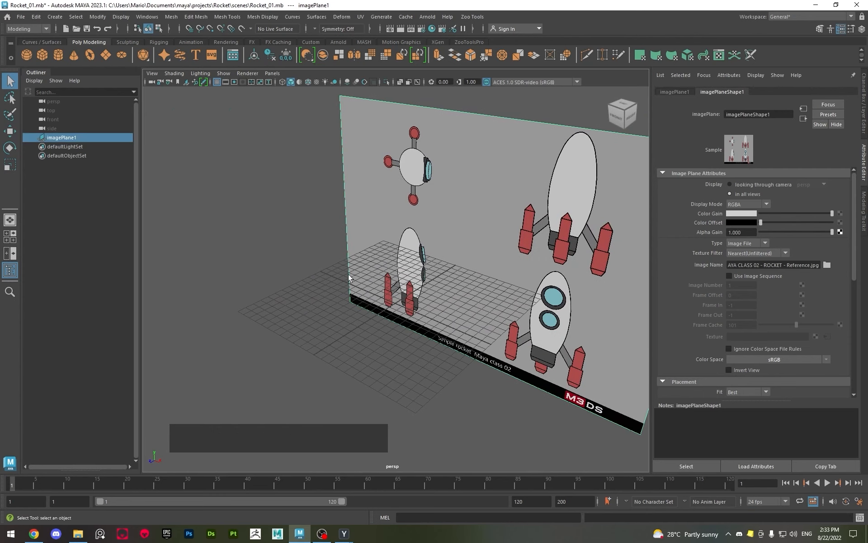
{"action": "mouse_move", "coordinate": [271, 206]}
{"action": "left_mouse_down"}
{"action": "mouse_move", "coordinate": [348, 299]}
{"action": "mouse_move", "coordinate": [450, 368]}
{"action": "mouse_move", "coordinate": [281, 198]}
{"action": "left_mouse_up"}
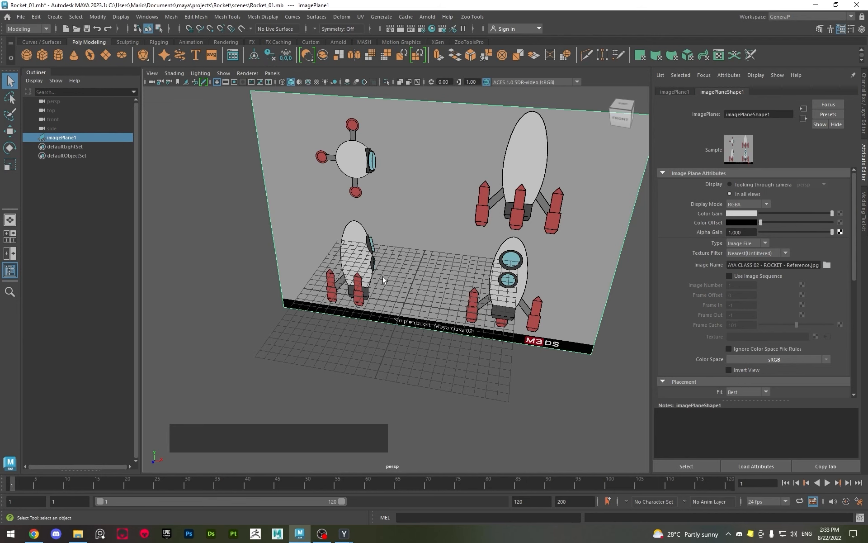
{"action": "key", "text": "space"}
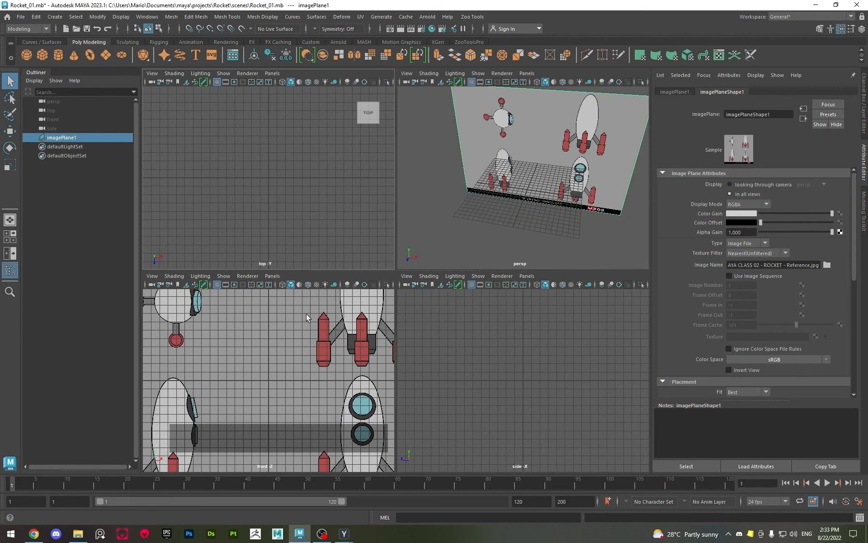
{"action": "scroll", "coordinate": [293, 325], "scroll_direction": "down", "scroll_amount": 2}
{"action": "scroll", "coordinate": [293, 325], "scroll_direction": "down", "scroll_amount": 2}
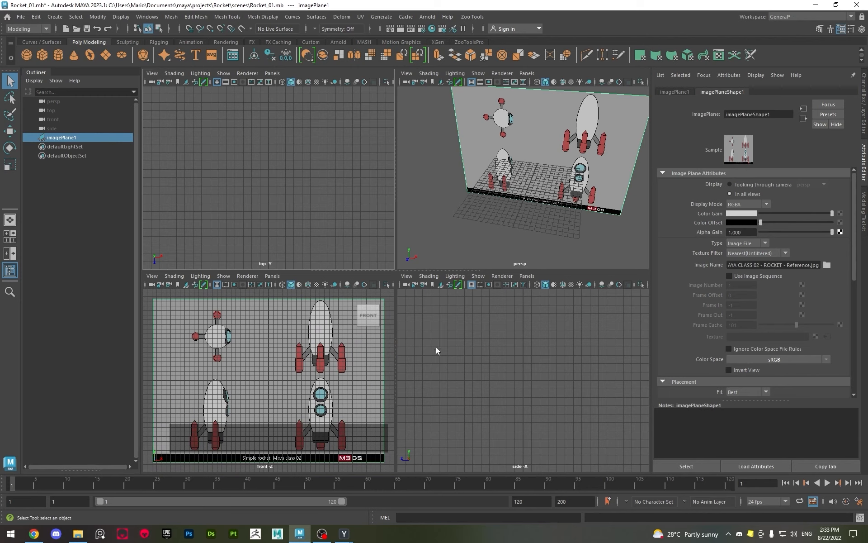
Adjust the image plane's depth along Z to about -11.85 cm
{"action": "left_click_drag", "start_coordinate": [498, 216], "coordinate": [536, 199], "text": "alt"}
{"action": "key", "text": "w"}
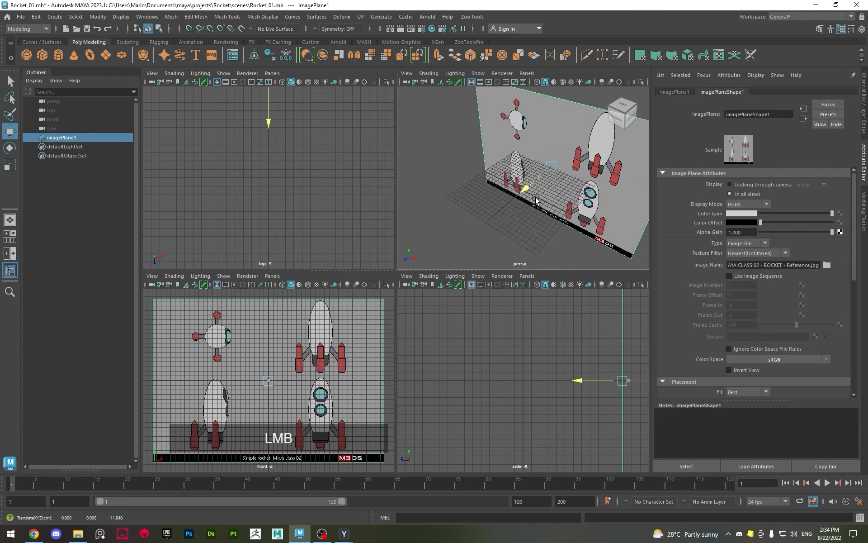
{"action": "scroll", "coordinate": [508, 423], "scroll_direction": "down", "scroll_amount": 3}
{"action": "scroll", "coordinate": [466, 378], "scroll_direction": "up", "scroll_amount": 1}
{"action": "scroll", "coordinate": [340, 230], "scroll_direction": "down", "scroll_amount": 3}
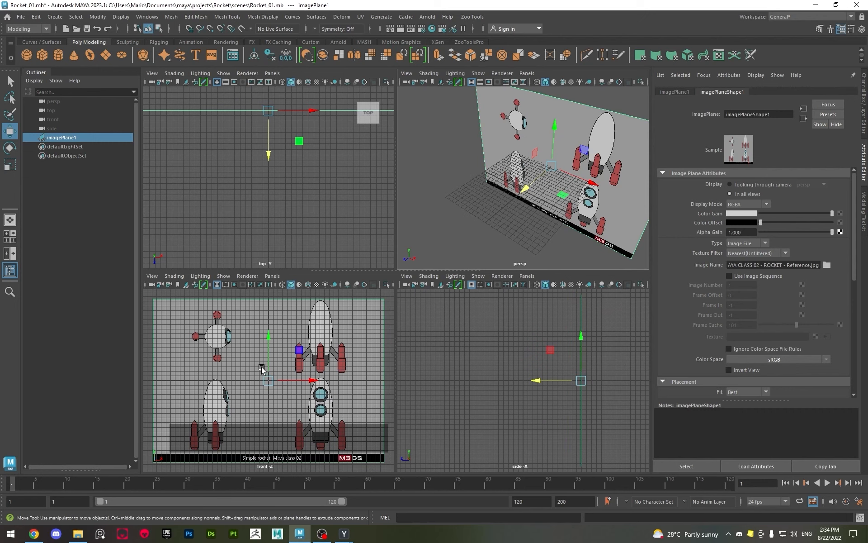
Maximize the front view, hide its grid and return to the Select tool
{"action": "key", "text": "space"}
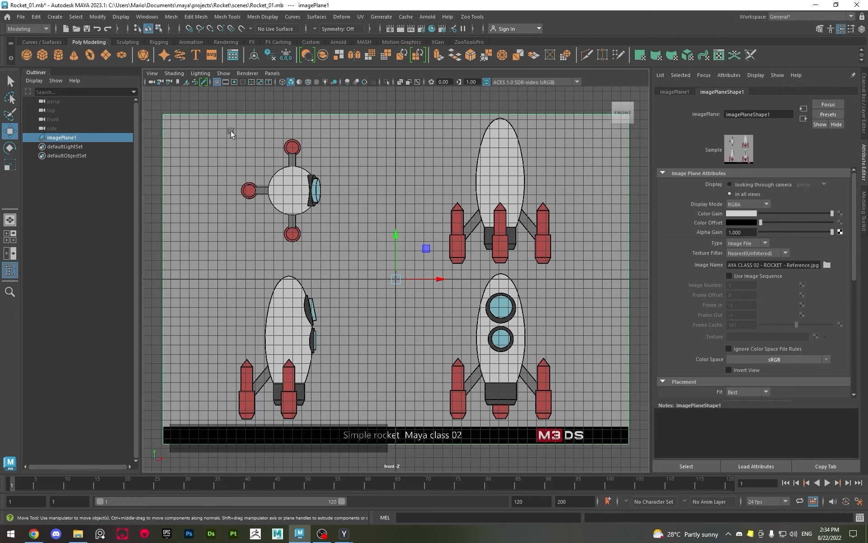
{"action": "left_click", "coordinate": [218, 83]}
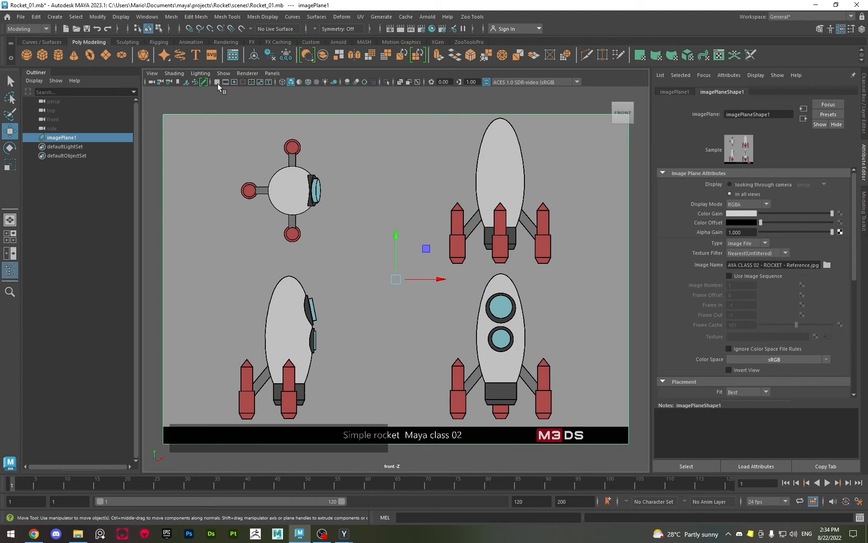
{"action": "key", "text": "q"}
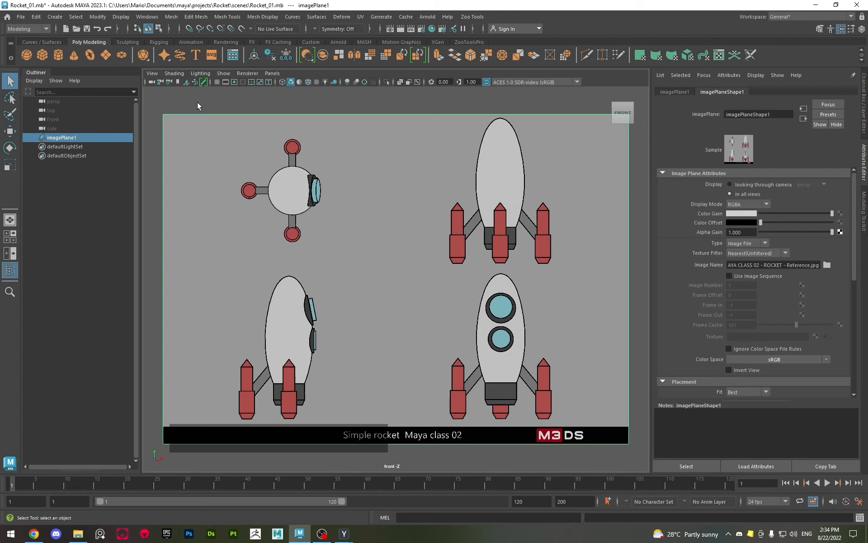
Show the front view's grid and move the image plane to about X -11.03, Y 7.57 cm, bringing the lower front-view rocket to the grid centre
{"action": "left_click", "coordinate": [217, 82]}
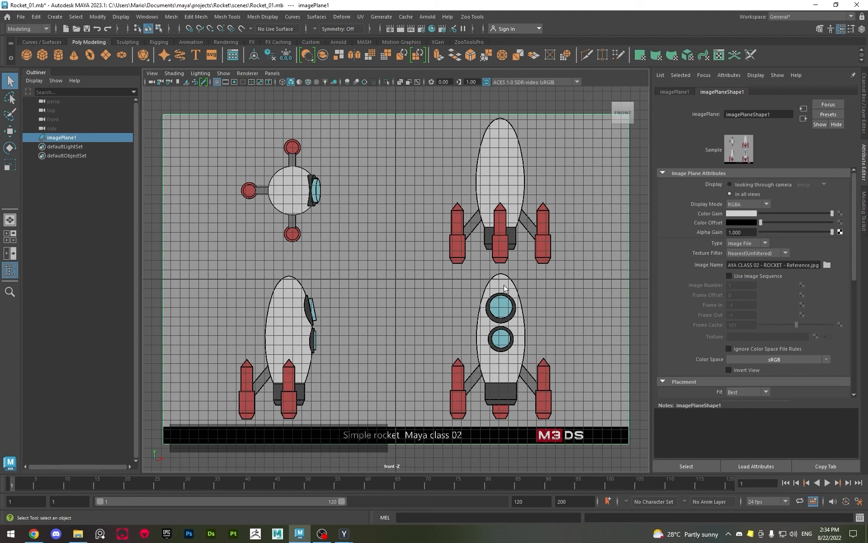
{"action": "key", "text": "w"}
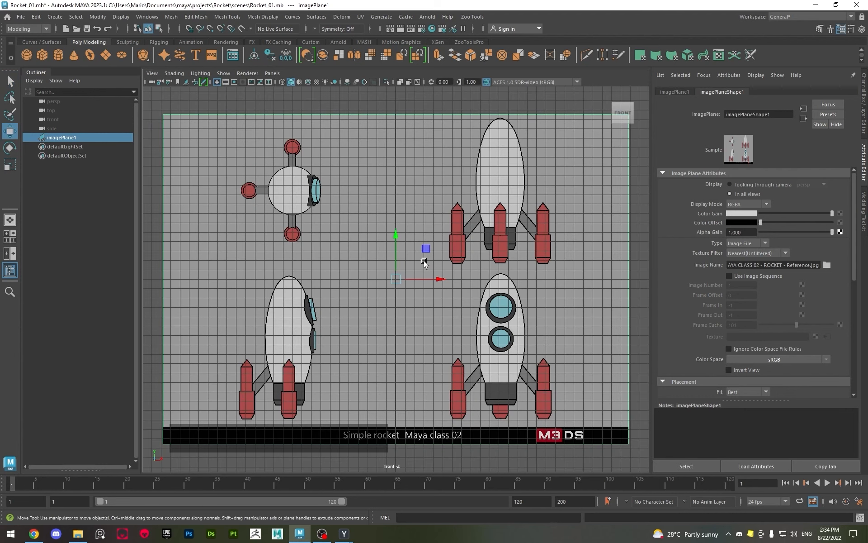
{"action": "left_click_drag", "start_coordinate": [426, 249], "coordinate": [325, 176]}
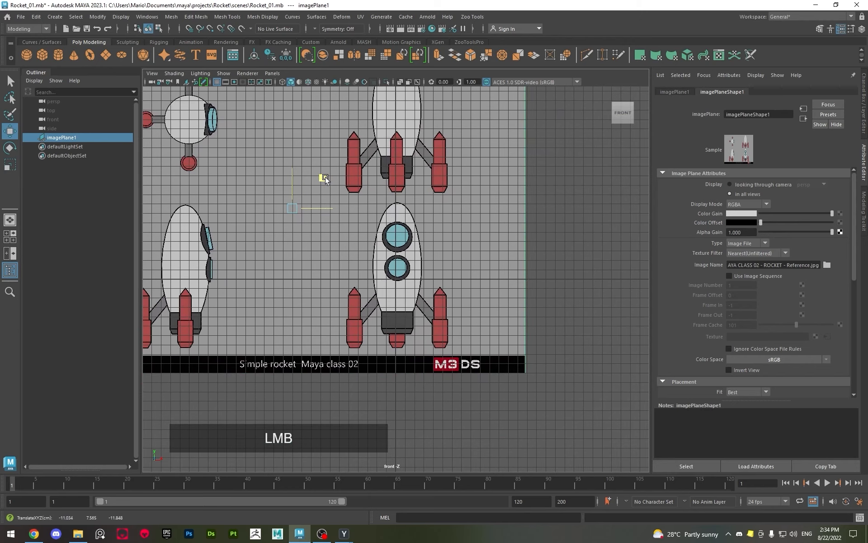
Refine the image plane's position to about X -11.08, Y 7.61 cm, aligning the lower front-view rocket with the grid lines
{"action": "scroll", "coordinate": [381, 370], "scroll_direction": "up", "scroll_amount": 3, "text": "alt"}
{"action": "scroll", "coordinate": [381, 370], "scroll_direction": "up", "scroll_amount": 4, "text": "alt"}
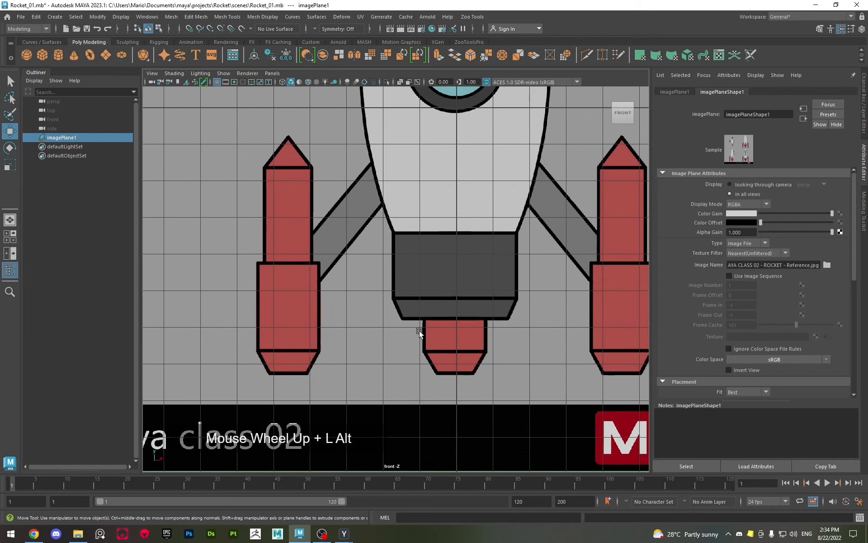
{"action": "scroll", "coordinate": [419, 319], "scroll_direction": "down", "scroll_amount": 5, "text": "alt"}
{"action": "scroll", "coordinate": [361, 272], "scroll_direction": "down", "scroll_amount": 3}
{"action": "left_click_drag", "start_coordinate": [368, 186], "coordinate": [367, 192]}
{"action": "scroll", "coordinate": [389, 282], "scroll_direction": "up", "scroll_amount": 5, "text": "alt"}
{"action": "scroll", "coordinate": [389, 282], "scroll_direction": "up", "scroll_amount": 2, "text": "alt"}
{"action": "middle_click_drag", "start_coordinate": [386, 307], "coordinate": [363, 381], "text": "alt"}
{"action": "scroll", "coordinate": [364, 381], "scroll_direction": "up", "scroll_amount": 1, "text": "alt"}
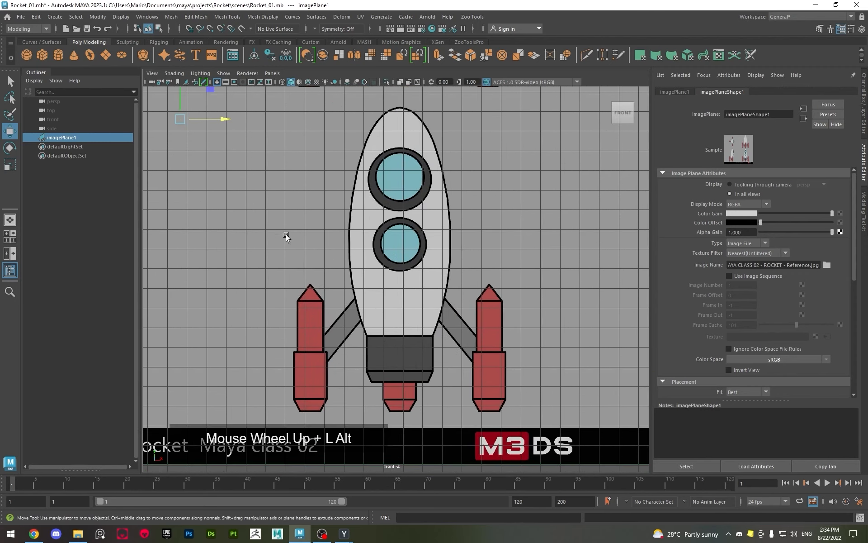
{"action": "middle_click_drag", "start_coordinate": [214, 114], "coordinate": [219, 147], "text": "alt"}
{"action": "left_click_drag", "start_coordinate": [220, 149], "coordinate": [191, 155]}
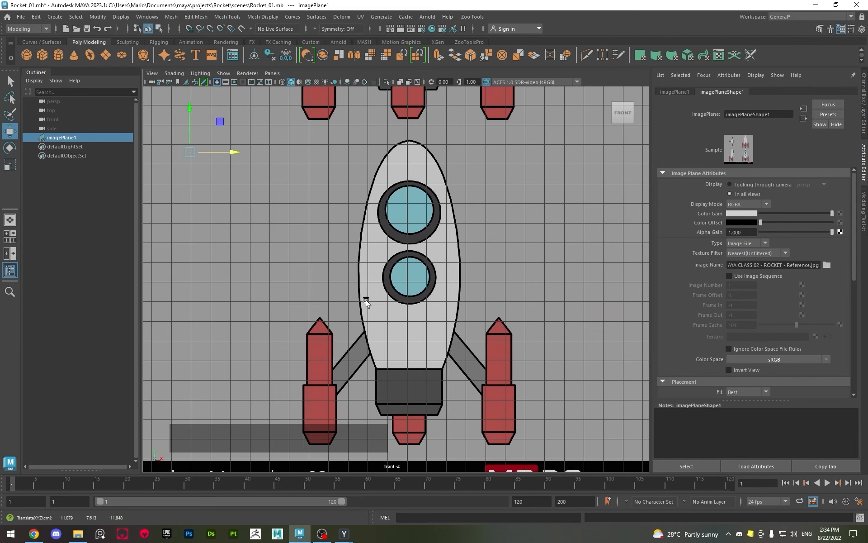
Shift the image plane along X to about -10.19 cm, aligning the rocket's windows and bottom thruster with a vertical grid line
{"action": "middle_click_drag", "start_coordinate": [355, 294], "coordinate": [376, 280]}
{"action": "scroll", "coordinate": [347, 386], "scroll_direction": "up", "scroll_amount": 5, "text": "alt"}
{"action": "middle_click_drag", "start_coordinate": [399, 335], "coordinate": [407, 305], "text": "alt"}
{"action": "scroll", "coordinate": [407, 304], "scroll_direction": "up", "scroll_amount": 3, "text": "alt"}
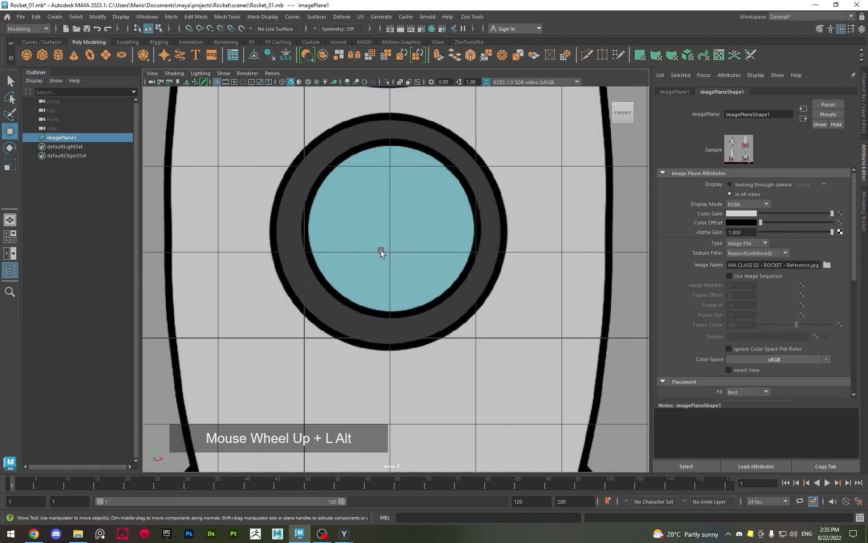
{"action": "scroll", "coordinate": [391, 254], "scroll_direction": "up", "scroll_amount": 2, "text": "alt"}
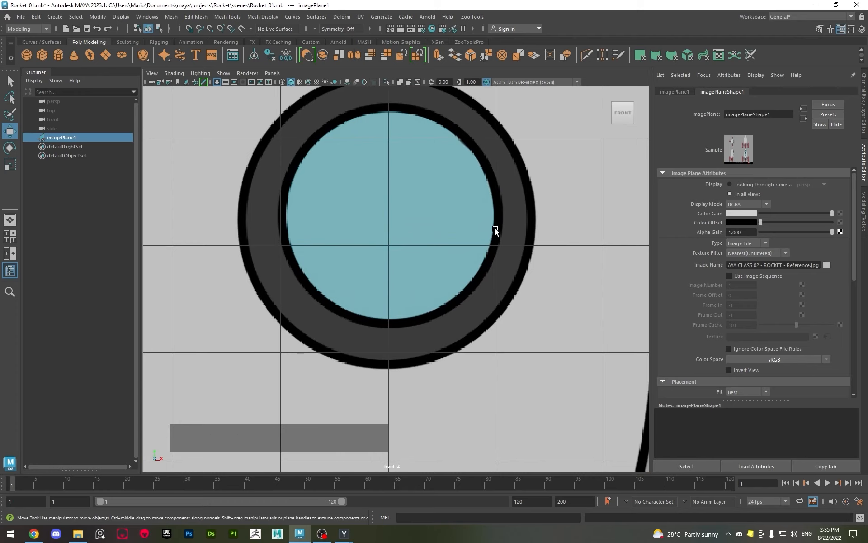
{"action": "middle_click_drag", "start_coordinate": [323, 225], "coordinate": [319, 227]}
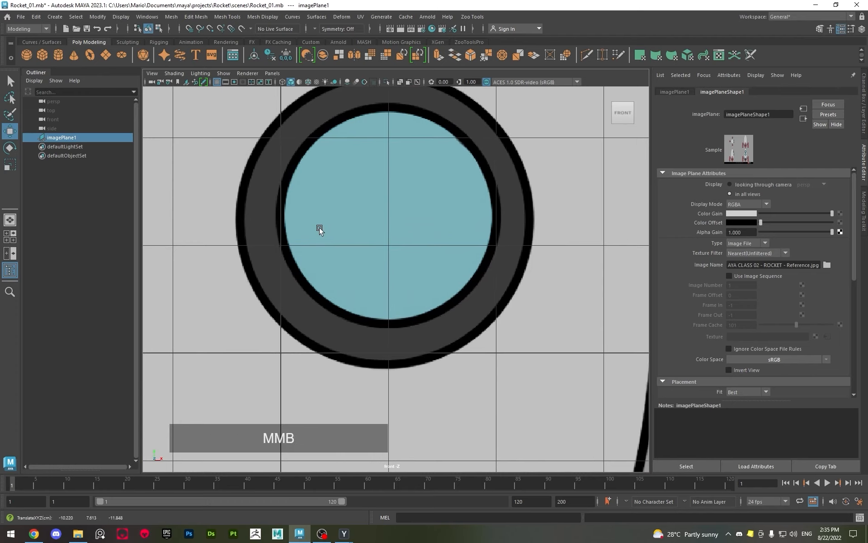
{"action": "scroll", "coordinate": [319, 227], "scroll_direction": "down", "scroll_amount": 5, "text": "alt"}
{"action": "middle_click_drag", "start_coordinate": [321, 227], "coordinate": [399, 254], "text": "alt"}
{"action": "scroll", "coordinate": [399, 255], "scroll_direction": "up", "scroll_amount": 6, "text": "alt"}
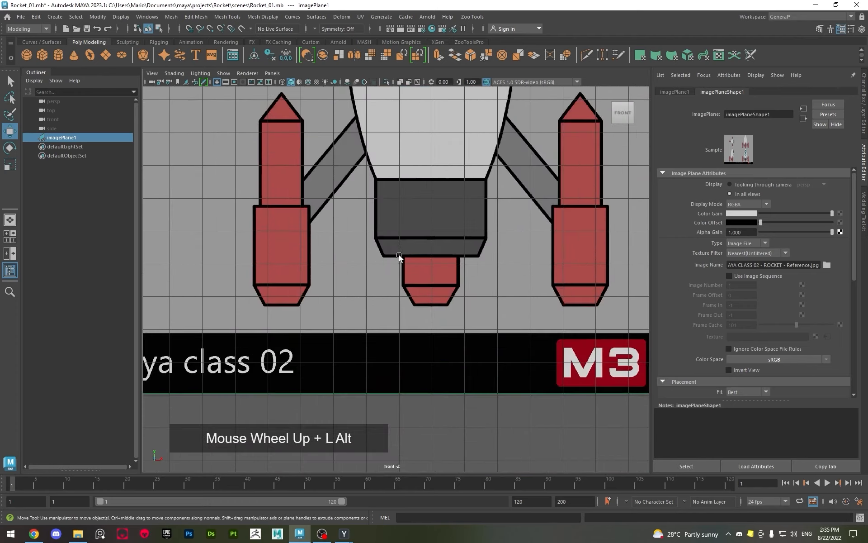
{"action": "scroll", "coordinate": [466, 346], "scroll_direction": "up", "scroll_amount": 5, "text": "alt"}
{"action": "scroll", "coordinate": [284, 257], "scroll_direction": "up", "scroll_amount": 2, "text": "alt"}
{"action": "middle_click_drag", "start_coordinate": [468, 349], "coordinate": [320, 281], "text": "alt"}
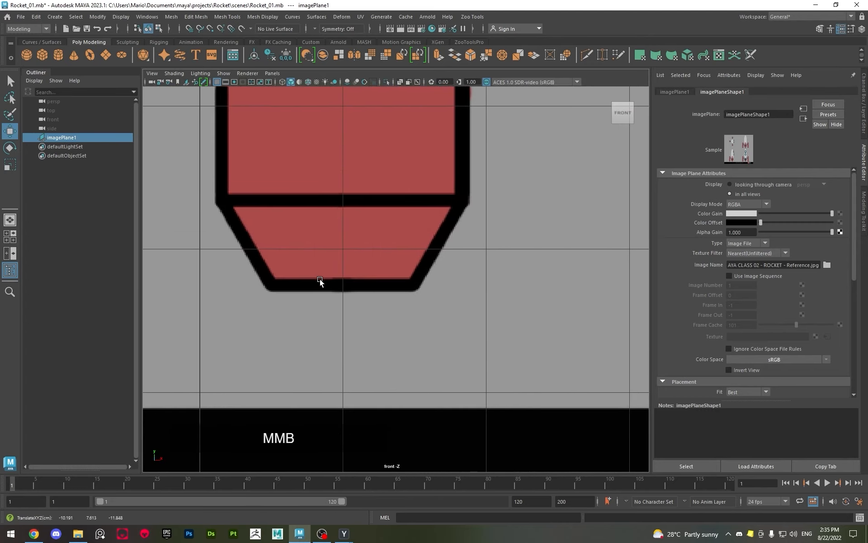
Examine how the front-view rocket lines up with the grid, from its nose and windows down to its thrusters
{"action": "scroll", "coordinate": [324, 282], "scroll_direction": "down", "scroll_amount": 8, "text": "alt"}
{"action": "middle_click_drag", "start_coordinate": [446, 252], "coordinate": [363, 521], "text": "alt"}
{"action": "scroll", "coordinate": [389, 275], "scroll_direction": "up", "scroll_amount": 4, "text": "alt"}
{"action": "scroll", "coordinate": [386, 268], "scroll_direction": "up", "scroll_amount": 2, "text": "alt"}
{"action": "scroll", "coordinate": [323, 358], "scroll_direction": "up", "scroll_amount": 3, "text": "alt"}
{"action": "middle_click_drag", "start_coordinate": [323, 327], "coordinate": [349, 407], "text": "alt"}
{"action": "scroll", "coordinate": [348, 407], "scroll_direction": "down", "scroll_amount": 8, "text": "alt"}
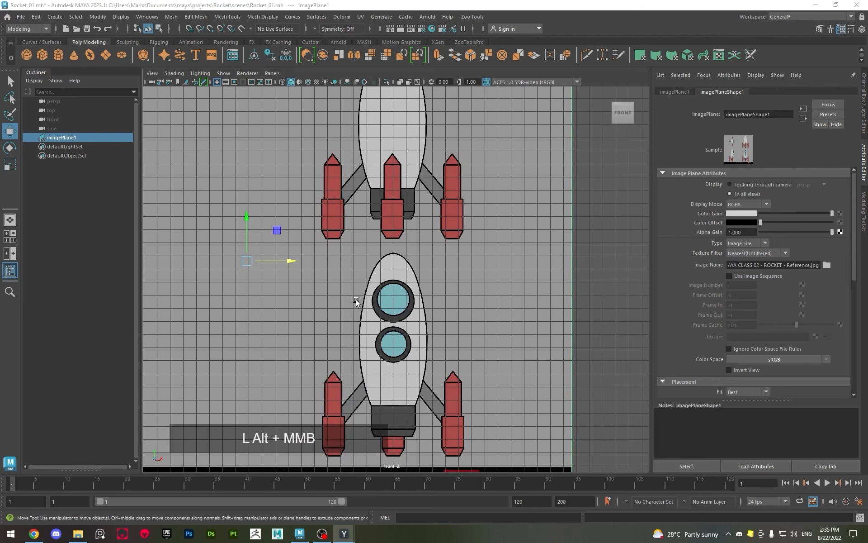
{"action": "middle_click_drag", "start_coordinate": [356, 300], "coordinate": [387, 215], "text": "alt"}
{"action": "key", "text": "q"}
{"action": "middle_click_drag", "start_coordinate": [367, 275], "coordinate": [334, 316], "text": "alt"}
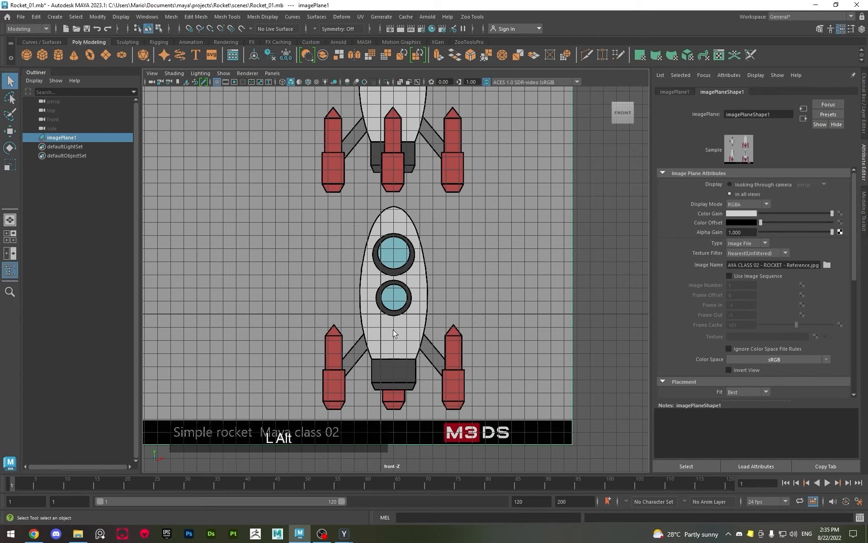
{"action": "middle_click_drag", "start_coordinate": [393, 333], "coordinate": [425, 334], "text": "alt"}
{"action": "scroll", "coordinate": [421, 299], "scroll_direction": "up", "scroll_amount": 3, "text": "alt"}
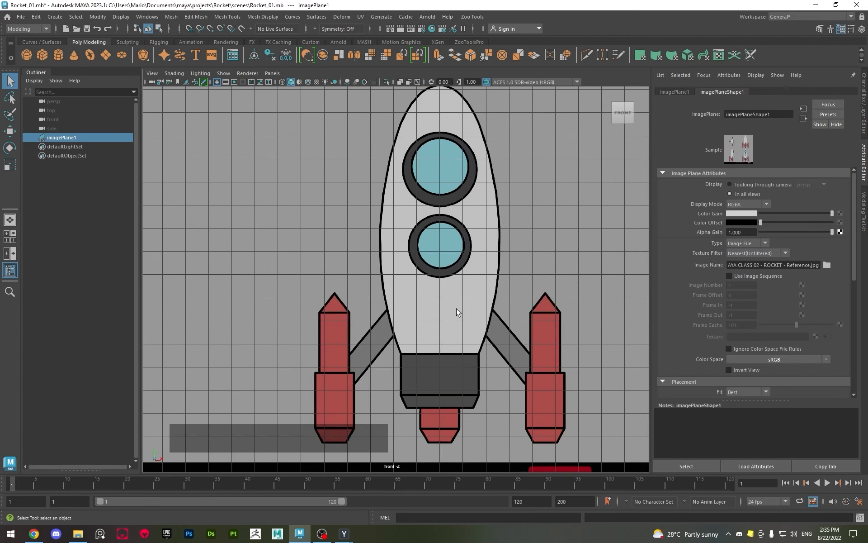
{"action": "middle_click_drag", "start_coordinate": [457, 308], "coordinate": [455, 227], "text": "alt"}
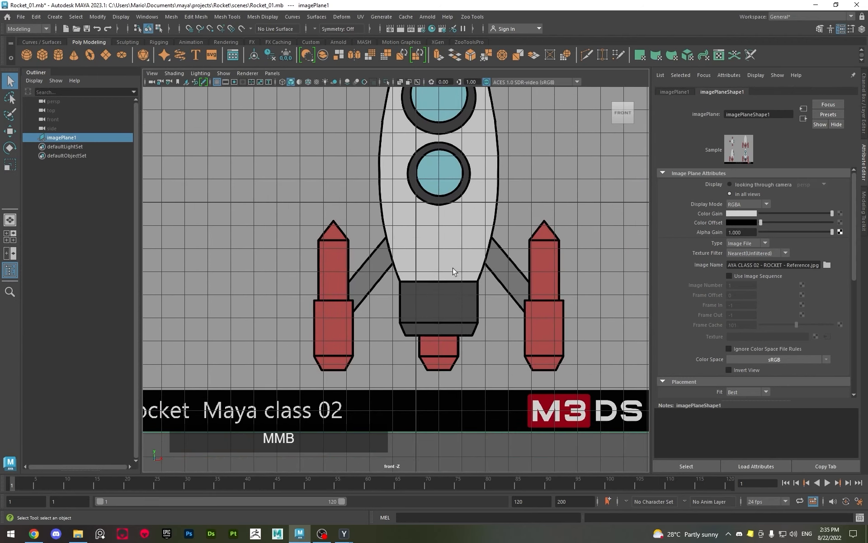
Move the image plane along X to about -11.19 cm so the front-view rocket is centred on the grid's vertical axis
{"action": "scroll", "coordinate": [427, 239], "scroll_direction": "down", "scroll_amount": 7}
{"action": "key", "text": "w"}
{"action": "middle_click_drag", "start_coordinate": [364, 157], "coordinate": [368, 187], "text": "alt"}
{"action": "left_click_drag", "start_coordinate": [356, 213], "coordinate": [349, 214]}
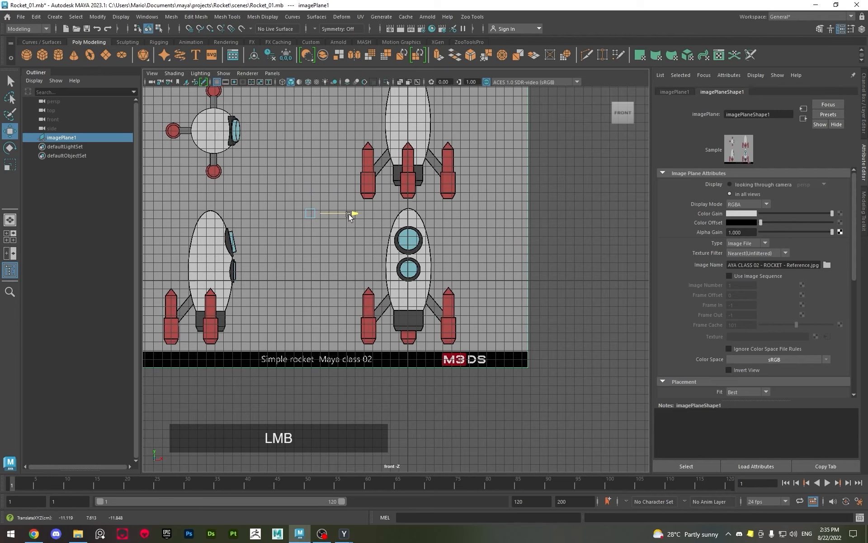
{"action": "scroll", "coordinate": [384, 256], "scroll_direction": "up", "scroll_amount": 5, "text": "alt"}
{"action": "middle_click_drag", "start_coordinate": [384, 256], "coordinate": [376, 364], "text": "alt"}
{"action": "scroll", "coordinate": [370, 339], "scroll_direction": "up", "scroll_amount": 8, "text": "alt"}
{"action": "middle_click_drag", "start_coordinate": [420, 208], "coordinate": [402, 260], "text": "alt"}
{"action": "scroll", "coordinate": [392, 255], "scroll_direction": "up", "scroll_amount": 1}
{"action": "scroll", "coordinate": [424, 237], "scroll_direction": "down", "scroll_amount": 6, "text": "alt"}
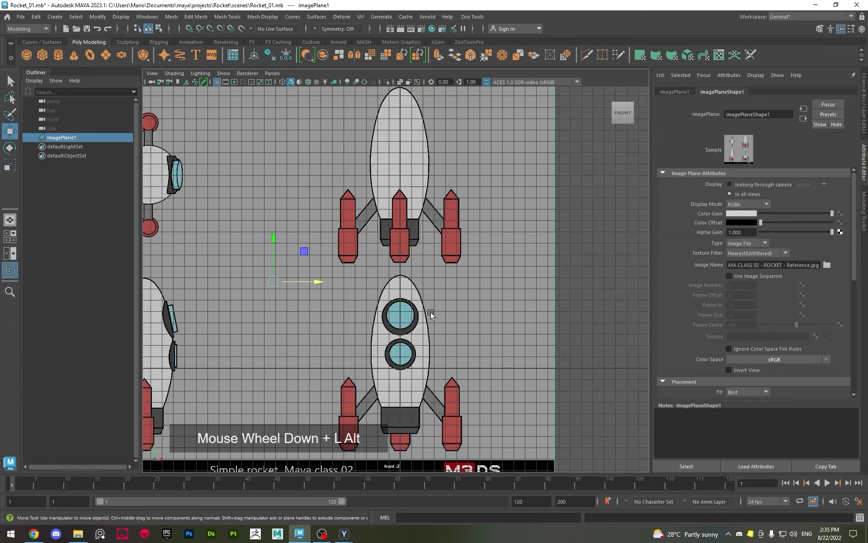
In the perspective view, push the image plane back along Z to about -39.02 cm, well behind the grid
{"action": "middle_click_drag", "start_coordinate": [426, 310], "coordinate": [413, 250], "text": "alt"}
{"action": "key", "text": "space"}
{"action": "key", "text": "space"}
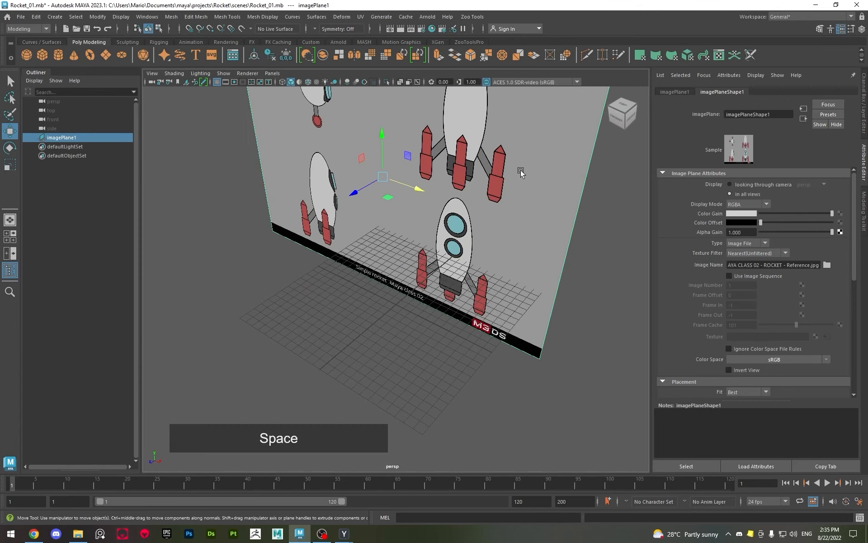
{"action": "scroll", "coordinate": [415, 230], "scroll_direction": "down", "scroll_amount": 3, "text": "alt"}
{"action": "scroll", "coordinate": [430, 272], "scroll_direction": "up", "scroll_amount": 3, "text": "alt"}
{"action": "left_click_drag", "start_coordinate": [430, 272], "coordinate": [437, 246], "text": "alt"}
{"action": "scroll", "coordinate": [456, 270], "scroll_direction": "down", "scroll_amount": 5}
{"action": "middle_click_drag", "start_coordinate": [464, 281], "coordinate": [370, 271], "text": "alt"}
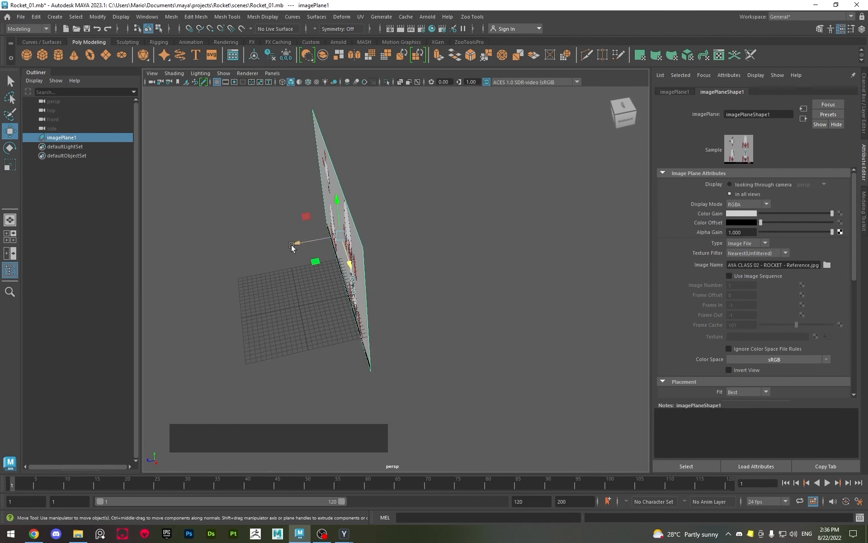
{"action": "left_click_drag", "start_coordinate": [292, 244], "coordinate": [419, 233]}
{"action": "left_click_drag", "start_coordinate": [374, 262], "coordinate": [352, 297], "text": "alt"}
{"action": "key", "text": "space"}
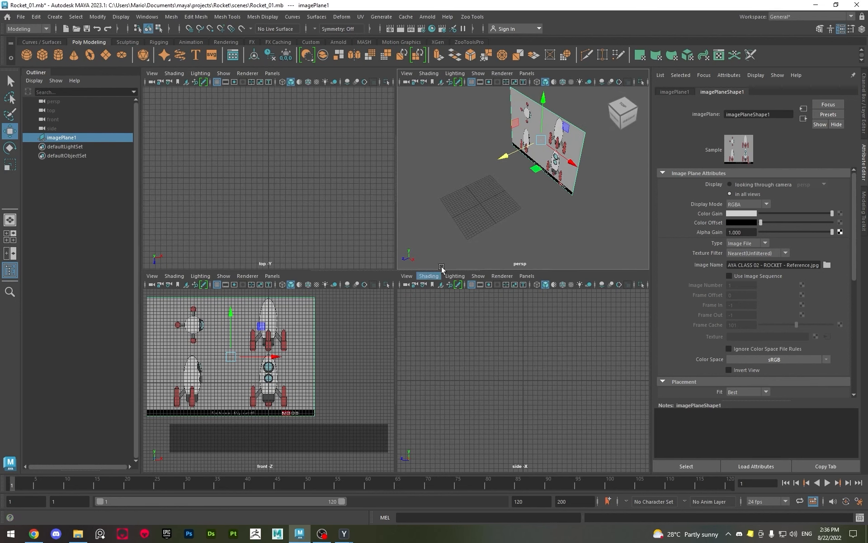
{"action": "left_click_drag", "start_coordinate": [483, 165], "coordinate": [516, 196]}
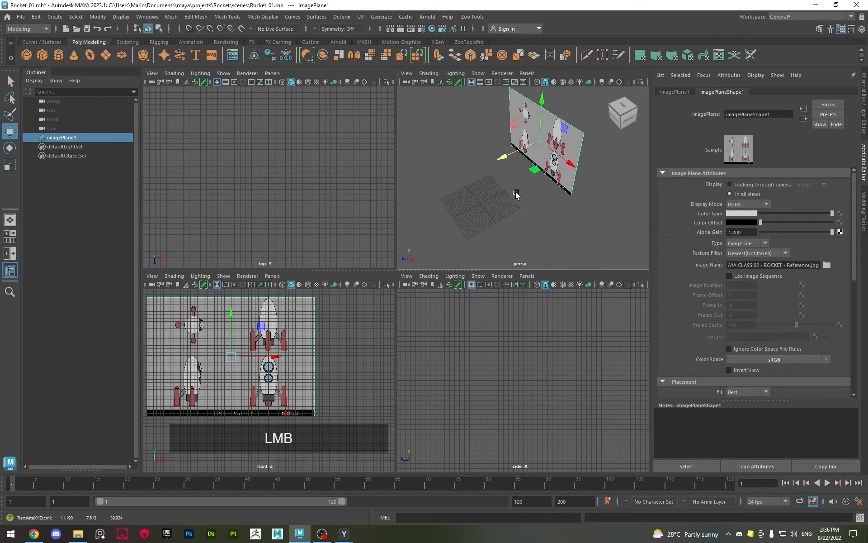
Duplicate the image plane and rotate the copy perpendicular to the original so it faces the side view
{"action": "scroll", "coordinate": [462, 235], "scroll_direction": "up", "scroll_amount": 6, "text": "alt"}
{"action": "scroll", "coordinate": [463, 235], "scroll_direction": "down", "scroll_amount": 5, "text": "alt"}
{"action": "key", "text": "space"}
{"action": "scroll", "coordinate": [430, 219], "scroll_direction": "down", "scroll_amount": 5, "text": "alt"}
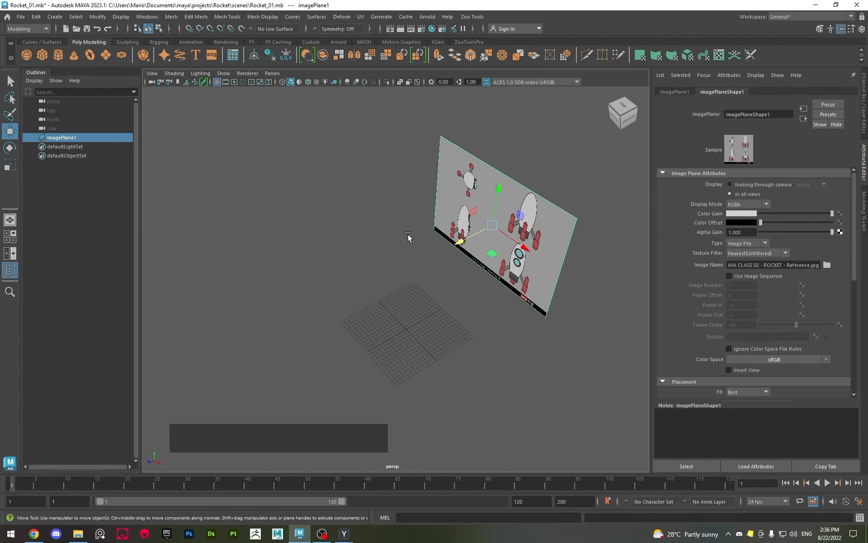
{"action": "key", "text": "shift"}
{"action": "mouse_move", "coordinate": [458, 244]}
{"action": "left_mouse_down", "text": "shift"}
{"action": "mouse_move", "coordinate": [348, 288]}
{"action": "mouse_move", "coordinate": [435, 302]}
{"action": "mouse_move", "coordinate": [424, 319]}
{"action": "left_mouse_up", "text": "shift"}
{"action": "key", "text": "e"}
{"action": "key", "text": "space"}
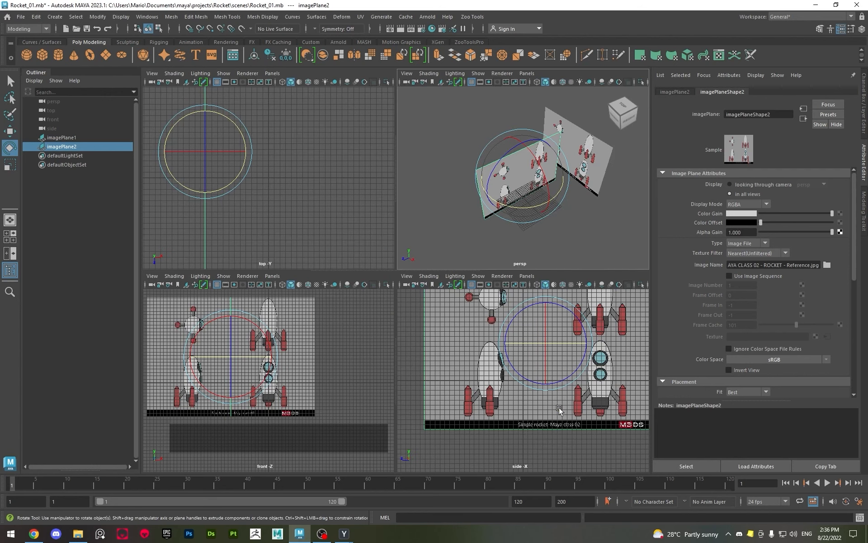
Move the duplicated image plane along X to about -26.61 cm, placing it beyond the grid's edge
{"action": "middle_click_drag", "start_coordinate": [515, 355], "coordinate": [497, 402], "text": "alt"}
{"action": "key", "text": "w"}
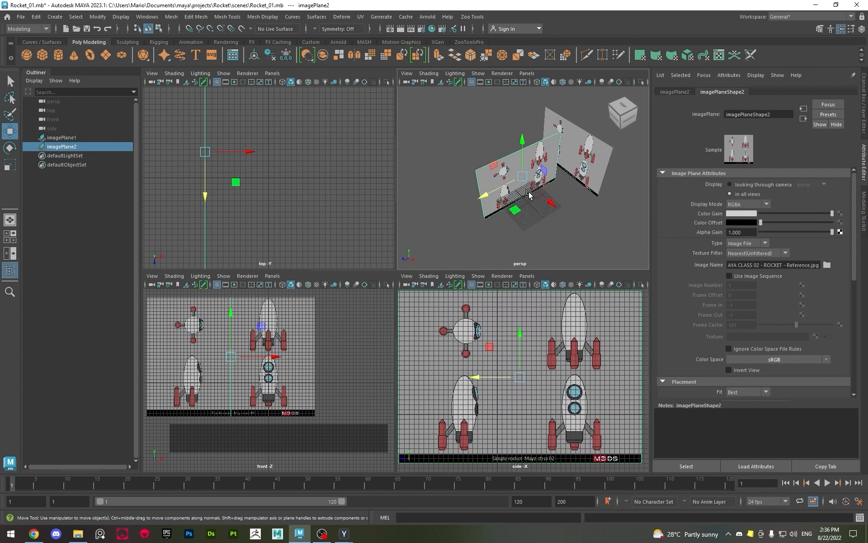
{"action": "left_click", "coordinate": [544, 191]}
{"action": "left_click", "coordinate": [520, 172]}
{"action": "left_click_drag", "start_coordinate": [549, 203], "coordinate": [523, 196]}
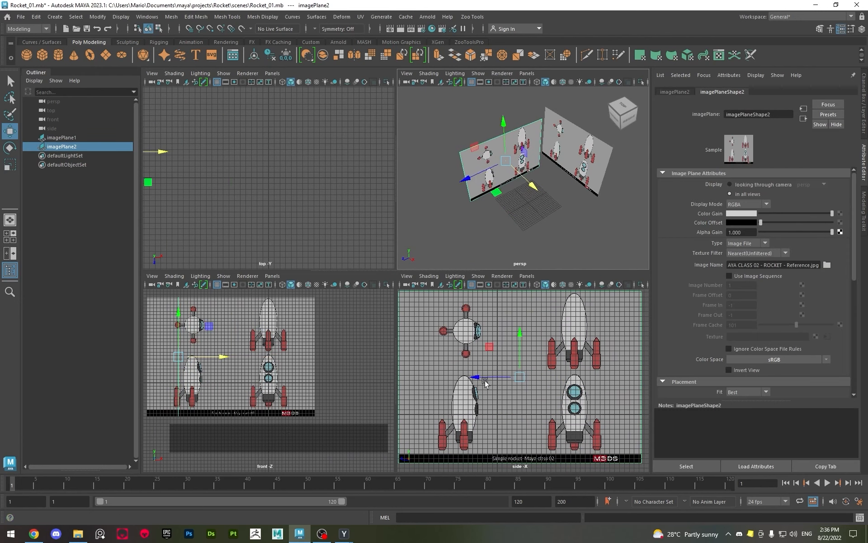
{"action": "key", "text": "space"}
{"action": "left_click_drag", "start_coordinate": [518, 206], "coordinate": [357, 219], "text": "alt"}
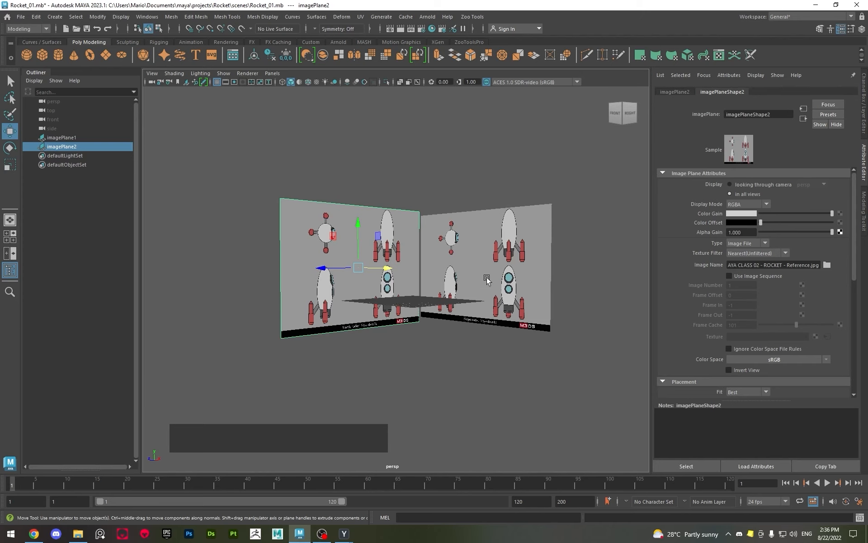
{"action": "scroll", "coordinate": [559, 312], "scroll_direction": "up", "scroll_amount": 5}
{"action": "scroll", "coordinate": [562, 265], "scroll_direction": "down", "scroll_amount": 2, "text": "alt"}
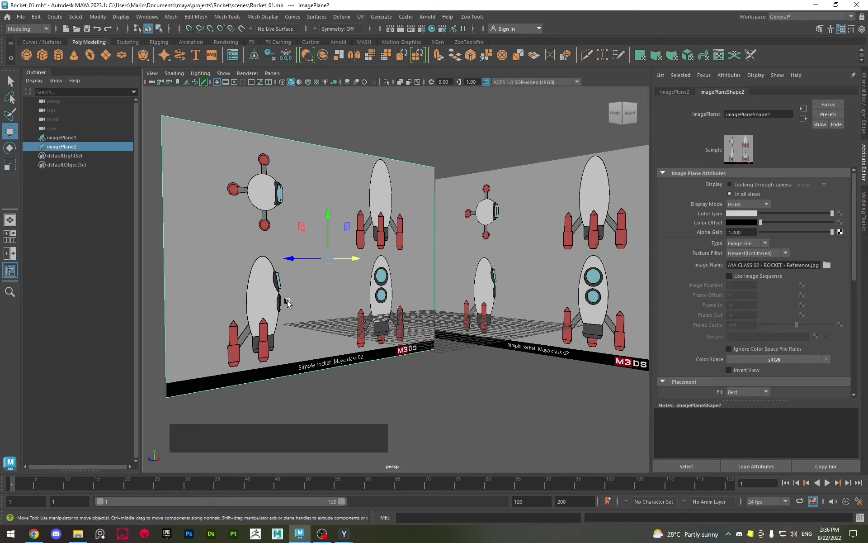
In the side view, move the duplicated plane along Z to about -11.39 cm, centring its side-view rocket on the grid's vertical axis
{"action": "key", "text": "space"}
{"action": "key", "text": "space"}
{"action": "middle_click_drag", "start_coordinate": [416, 335], "coordinate": [370, 224], "text": "alt"}
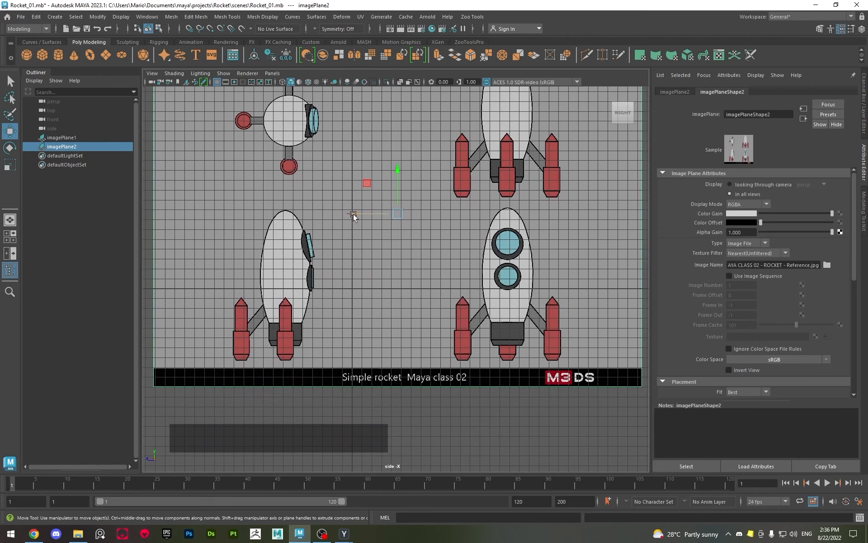
{"action": "left_click_drag", "start_coordinate": [354, 214], "coordinate": [403, 221]}
{"action": "scroll", "coordinate": [287, 185], "scroll_direction": "up", "scroll_amount": 3, "text": "alt"}
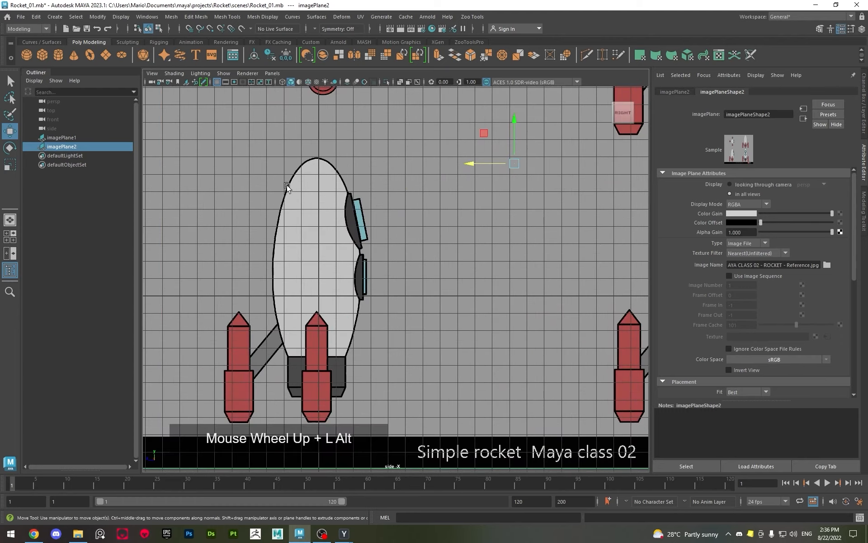
{"action": "scroll", "coordinate": [286, 184], "scroll_direction": "up", "scroll_amount": 3, "text": "alt"}
{"action": "middle_click_drag", "start_coordinate": [388, 252], "coordinate": [403, 204], "text": "alt"}
{"action": "scroll", "coordinate": [403, 205], "scroll_direction": "up", "scroll_amount": 3, "text": "alt"}
{"action": "middle_click_drag", "start_coordinate": [382, 258], "coordinate": [330, 311]}
{"action": "scroll", "coordinate": [379, 244], "scroll_direction": "down", "scroll_amount": 5, "text": "alt"}
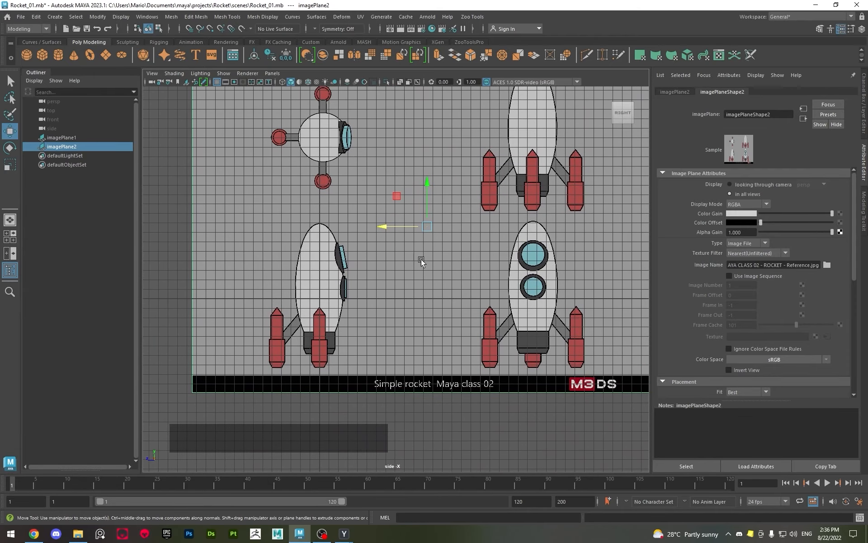
Examine the placement of both reference planes around the grid from several angles in the perspective view
{"action": "key", "text": "space"}
{"action": "mouse_move", "coordinate": [502, 397]}
{"action": "middle_mouse_down", "text": "alt"}
{"action": "mouse_move", "coordinate": [495, 380]}
{"action": "mouse_move", "coordinate": [491, 397]}
{"action": "middle_mouse_up", "text": "alt"}
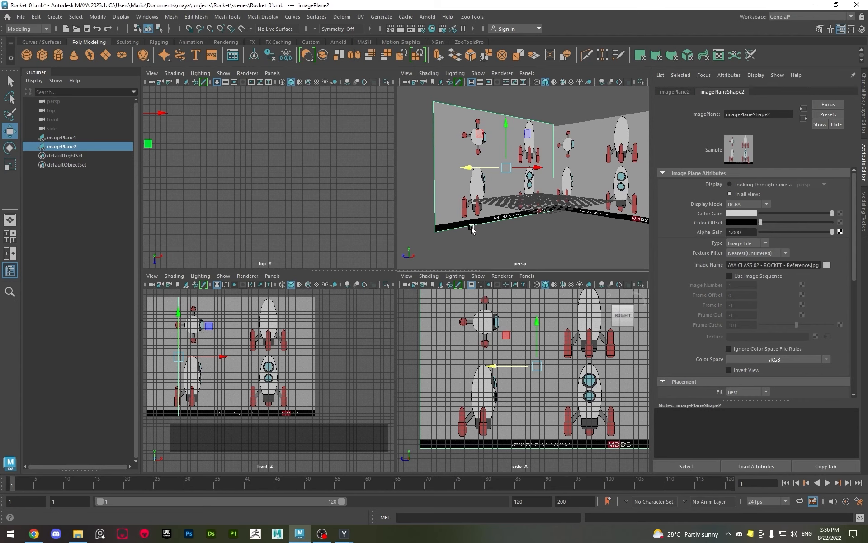
{"action": "key", "text": "space"}
{"action": "left_click_drag", "start_coordinate": [453, 279], "coordinate": [409, 266], "text": "alt"}
{"action": "scroll", "coordinate": [490, 289], "scroll_direction": "up", "scroll_amount": 3}
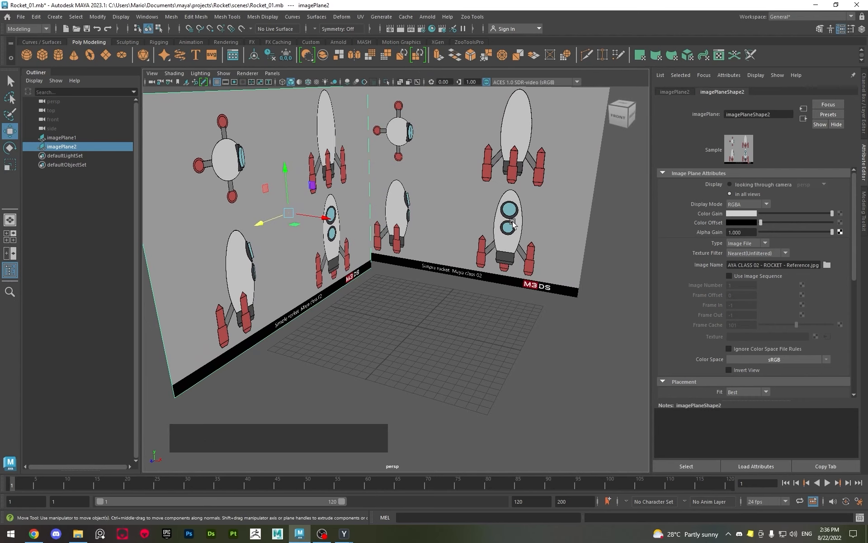
{"action": "left_click_drag", "start_coordinate": [501, 232], "coordinate": [374, 247], "text": "alt"}
{"action": "left_click", "coordinate": [329, 207]}
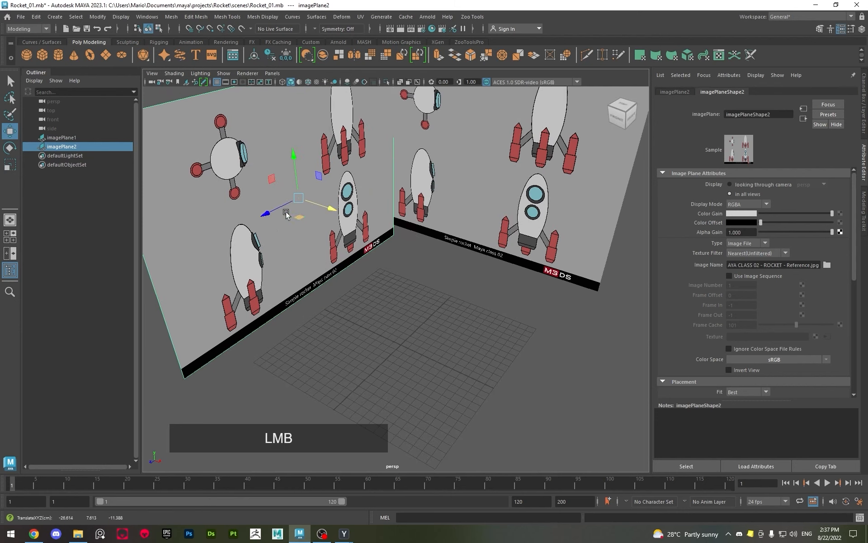
{"action": "left_click", "coordinate": [271, 213]}
{"action": "left_click_drag", "start_coordinate": [366, 301], "coordinate": [423, 255], "text": "alt"}
{"action": "middle_click_drag", "start_coordinate": [423, 256], "coordinate": [425, 258], "text": "alt"}
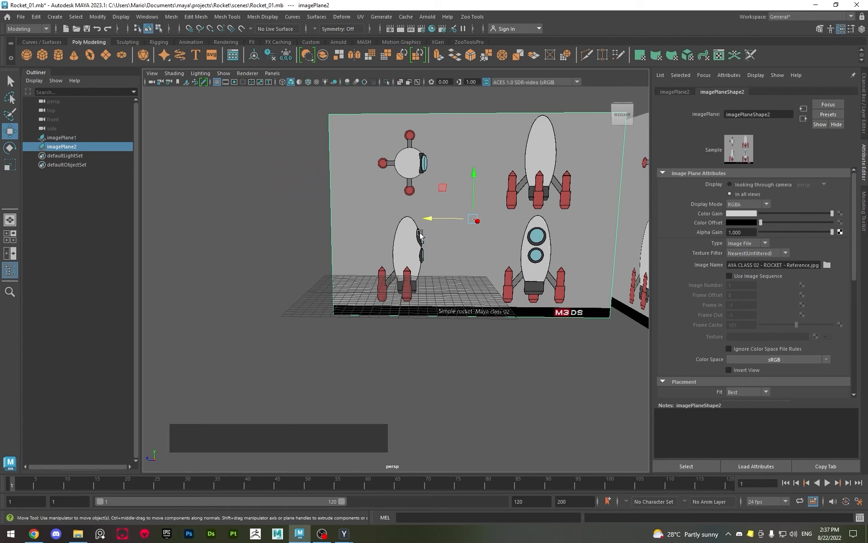
{"action": "mouse_move", "coordinate": [440, 254]}
{"action": "left_mouse_down", "text": "alt"}
{"action": "mouse_move", "coordinate": [396, 240]}
{"action": "mouse_move", "coordinate": [438, 254]}
{"action": "left_mouse_up", "text": "alt"}
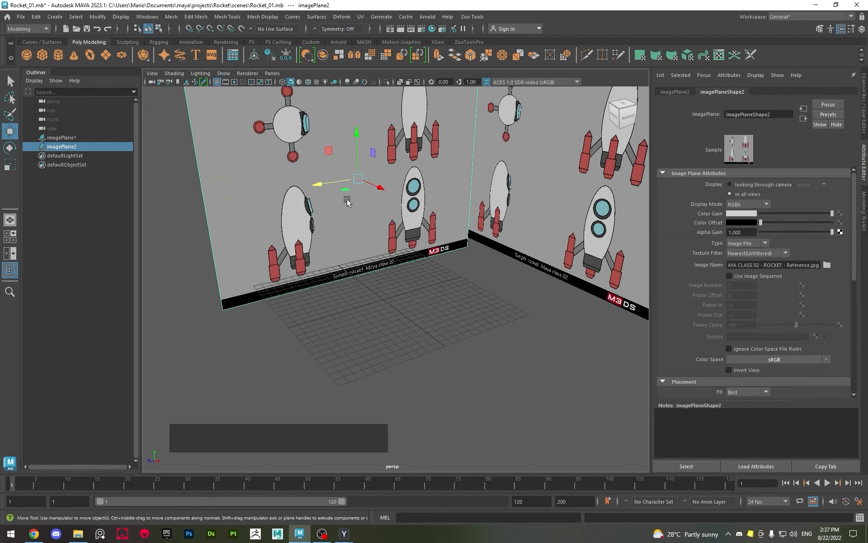
Rotate the side reference plane about Y to 270 degrees so its images face the opposite way
{"action": "key", "text": "e"}
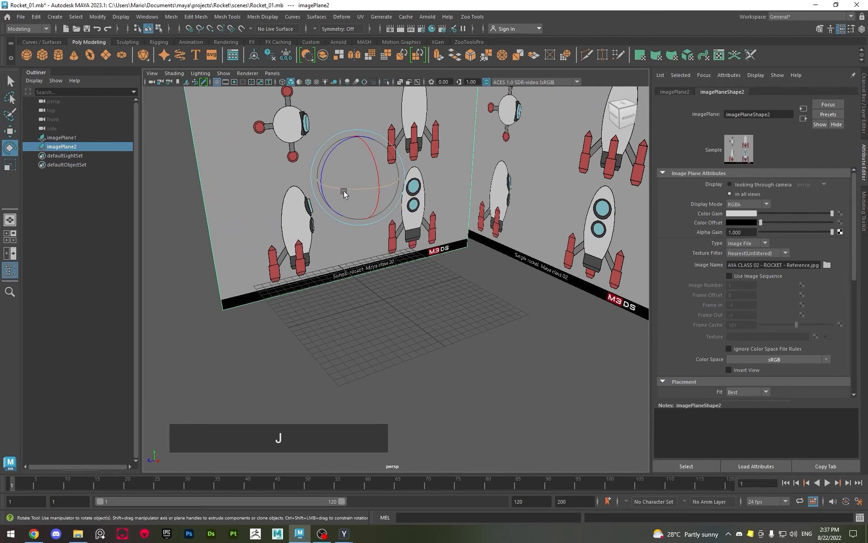
{"action": "left_click_drag", "start_coordinate": [344, 192], "coordinate": [454, 193]}
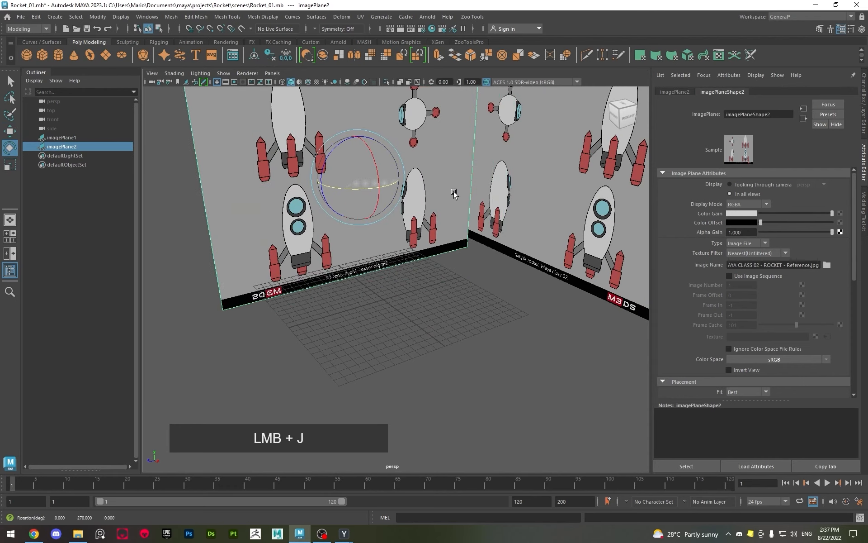
{"action": "left_click_drag", "start_coordinate": [392, 273], "coordinate": [226, 199], "text": "alt"}
In the side view, move the rotated plane along Z to about 11.39 cm, centring its side-view rocket on the grid's vertical axis
{"action": "key", "text": "w"}
{"action": "scroll", "coordinate": [265, 239], "scroll_direction": "down", "scroll_amount": 3, "text": "alt"}
{"action": "middle_click_drag", "start_coordinate": [390, 293], "coordinate": [398, 269], "text": "alt"}
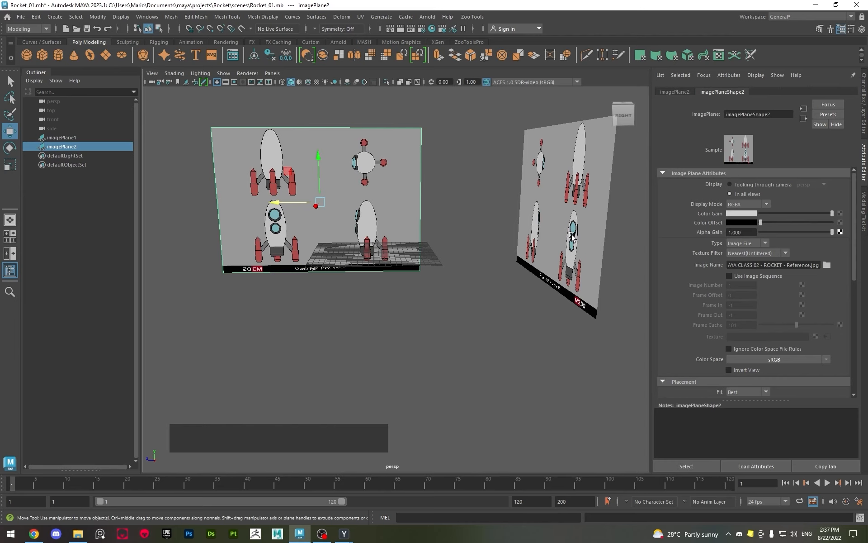
{"action": "key", "text": "space"}
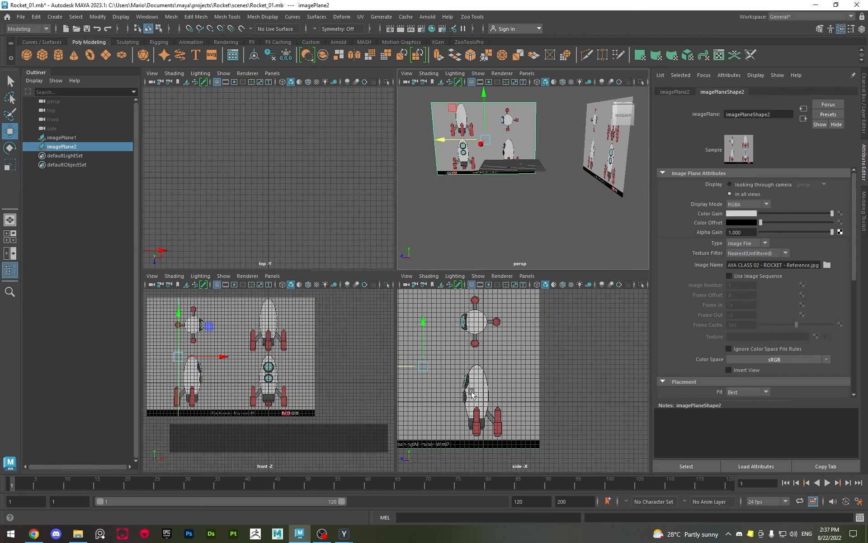
{"action": "key", "text": "space"}
{"action": "scroll", "coordinate": [291, 320], "scroll_direction": "up", "scroll_amount": 5, "text": "alt"}
{"action": "middle_click_drag", "start_coordinate": [291, 320], "coordinate": [442, 277], "text": "alt"}
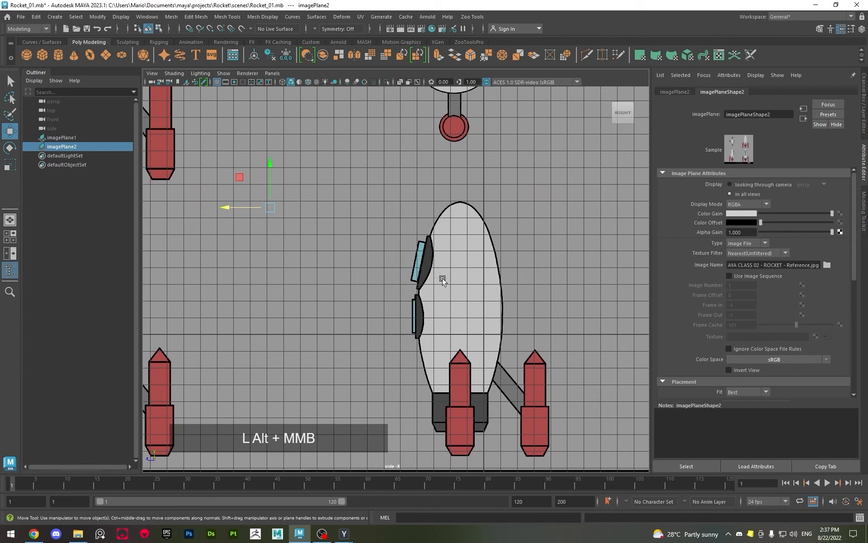
{"action": "left_click_drag", "start_coordinate": [249, 213], "coordinate": [276, 217]}
{"action": "scroll", "coordinate": [524, 235], "scroll_direction": "up", "scroll_amount": 4, "text": "alt"}
{"action": "middle_click_drag", "start_coordinate": [546, 176], "coordinate": [379, 274], "text": "alt"}
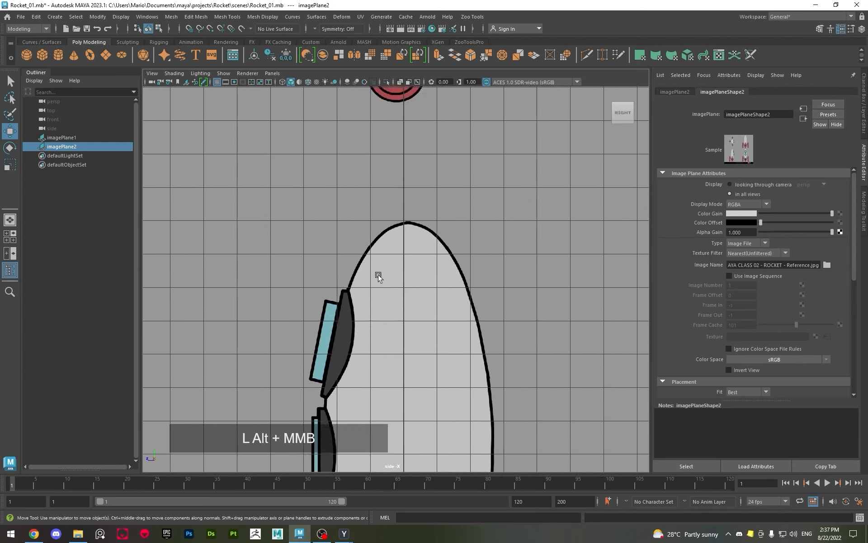
{"action": "scroll", "coordinate": [379, 274], "scroll_direction": "up", "scroll_amount": 3, "text": "alt"}
{"action": "scroll", "coordinate": [381, 160], "scroll_direction": "up", "scroll_amount": 3, "text": "alt"}
{"action": "scroll", "coordinate": [374, 252], "scroll_direction": "up", "scroll_amount": 2}
{"action": "middle_click_drag", "start_coordinate": [405, 150], "coordinate": [366, 234], "text": "alt"}
{"action": "scroll", "coordinate": [369, 235], "scroll_direction": "down", "scroll_amount": 5, "text": "alt"}
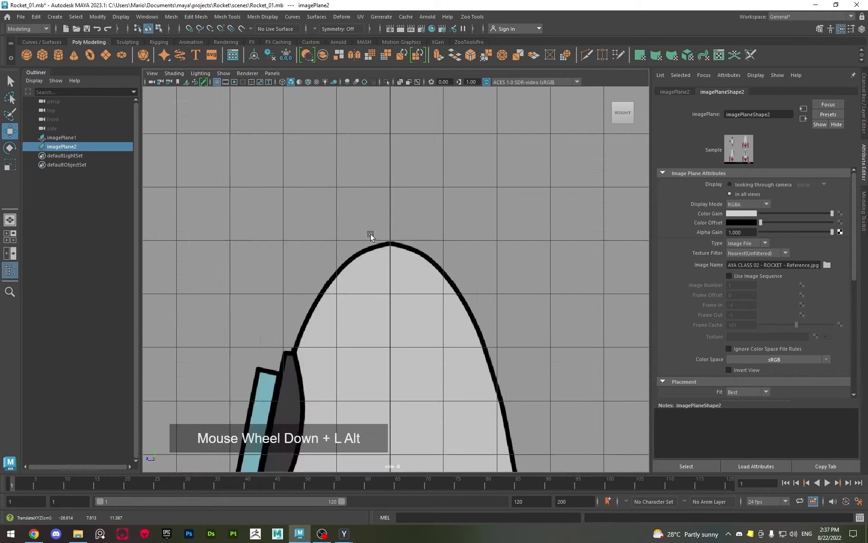
Duplicate the side reference plane in the perspective view, pulling the copy along X past the grid
{"action": "key", "text": "space"}
{"action": "key", "text": "space"}
{"action": "left_click_drag", "start_coordinate": [401, 235], "coordinate": [388, 245], "text": "alt"}
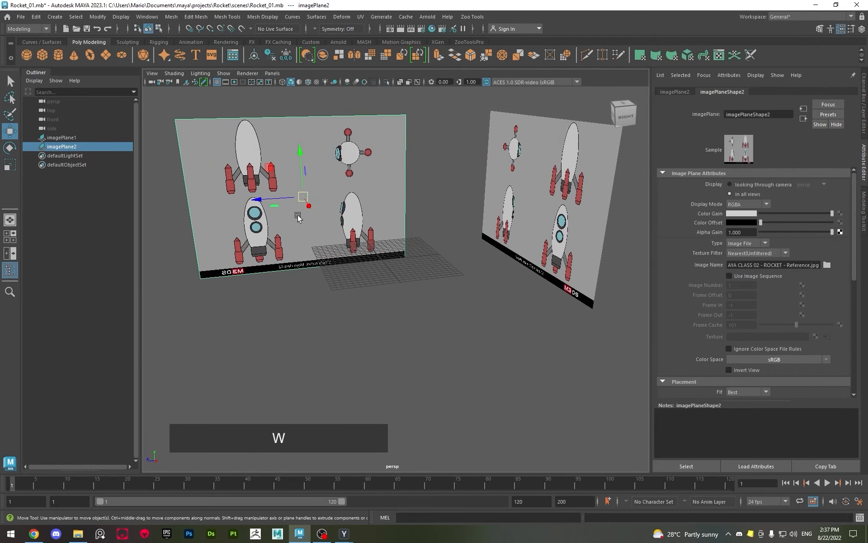
{"action": "scroll", "coordinate": [298, 218], "scroll_direction": "down", "scroll_amount": 3, "text": "alt"}
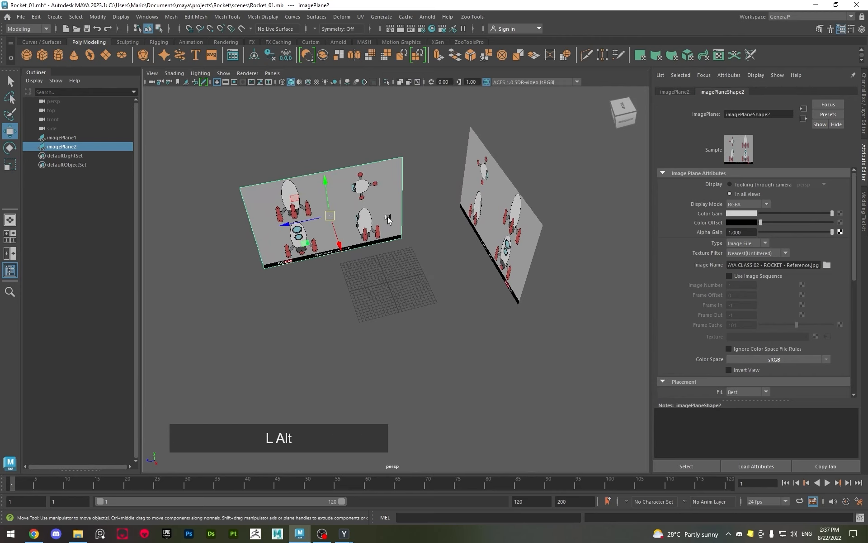
{"action": "left_click_drag", "start_coordinate": [386, 219], "coordinate": [376, 185], "text": "alt"}
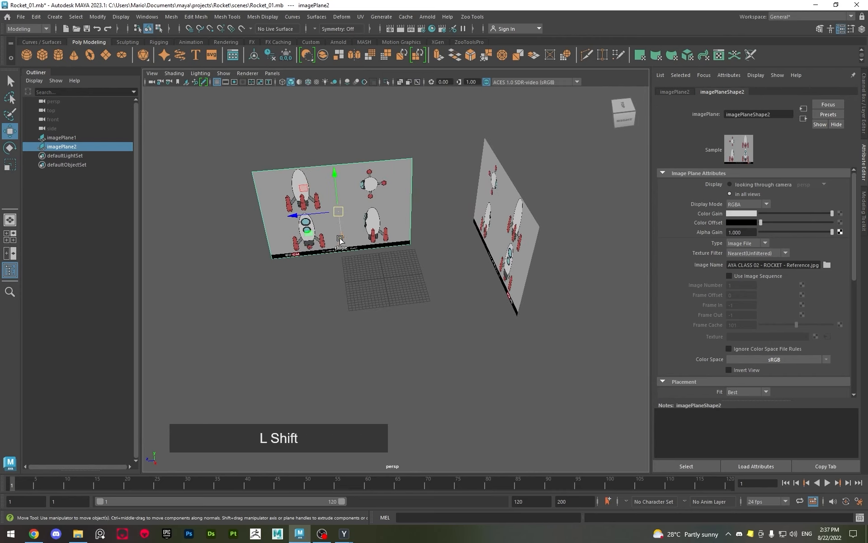
{"action": "mouse_move", "coordinate": [342, 238]}
{"action": "left_mouse_down", "text": "shift"}
{"action": "mouse_move", "coordinate": [349, 351]}
{"action": "mouse_move", "coordinate": [328, 359]}
{"action": "mouse_move", "coordinate": [403, 340]}
{"action": "left_mouse_up", "text": "shift"}
Rotate the new image plane copy to lie horizontal so its images face the top view
{"action": "key", "text": "e"}
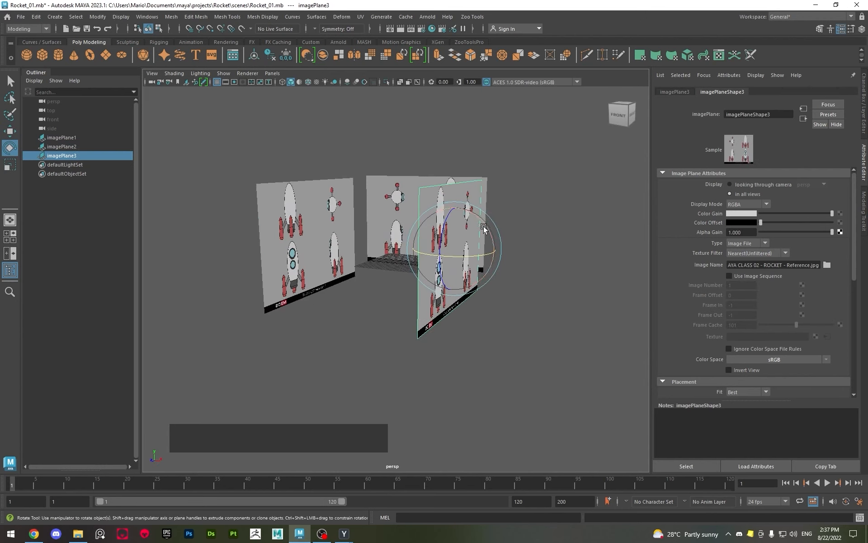
{"action": "left_click_drag", "start_coordinate": [484, 227], "coordinate": [416, 311]}
{"action": "key", "text": "q"}
{"action": "middle_click_drag", "start_coordinate": [416, 311], "coordinate": [465, 248], "text": "alt"}
{"action": "key", "text": "space"}
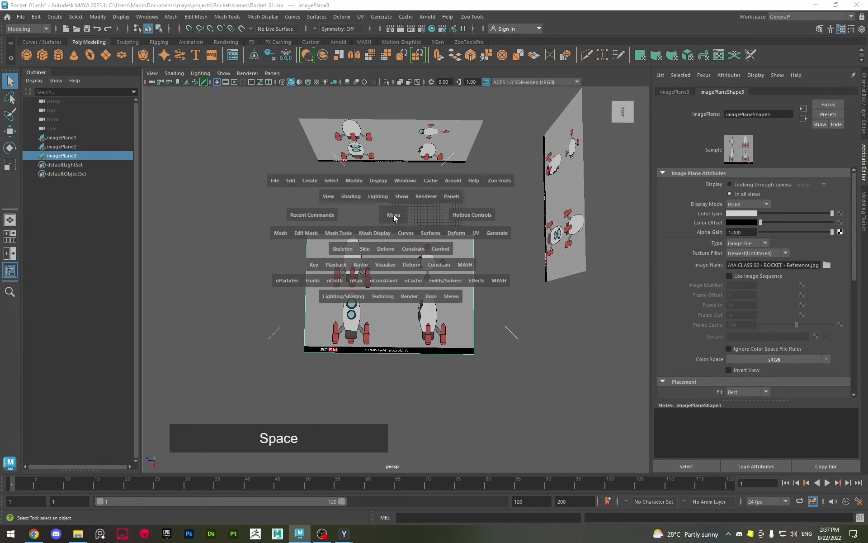
{"action": "key", "text": "space"}
{"action": "middle_click_drag", "start_coordinate": [419, 281], "coordinate": [339, 231], "text": "alt"}
{"action": "scroll", "coordinate": [340, 232], "scroll_direction": "up", "scroll_amount": 2}
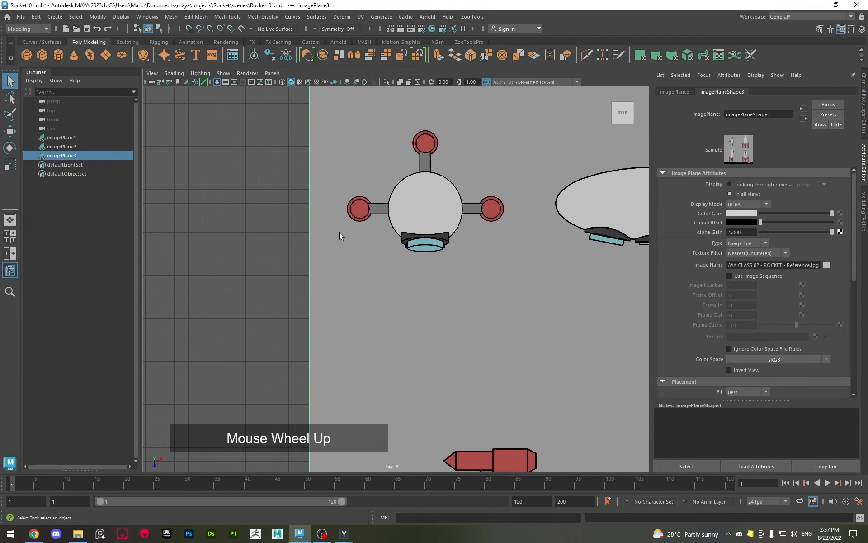
Move the horizontal image plane down along Y to about -37.73 cm, placing it below the grid
{"action": "key", "text": "w"}
{"action": "scroll", "coordinate": [345, 234], "scroll_direction": "down", "scroll_amount": 3}
{"action": "key", "text": "space"}
{"action": "key", "text": "space"}
{"action": "left_click_drag", "start_coordinate": [509, 324], "coordinate": [487, 224], "text": "alt"}
{"action": "left_click_drag", "start_coordinate": [393, 186], "coordinate": [359, 238]}
{"action": "left_click", "coordinate": [344, 207]}
{"action": "key", "text": "space"}
{"action": "key", "text": "space"}
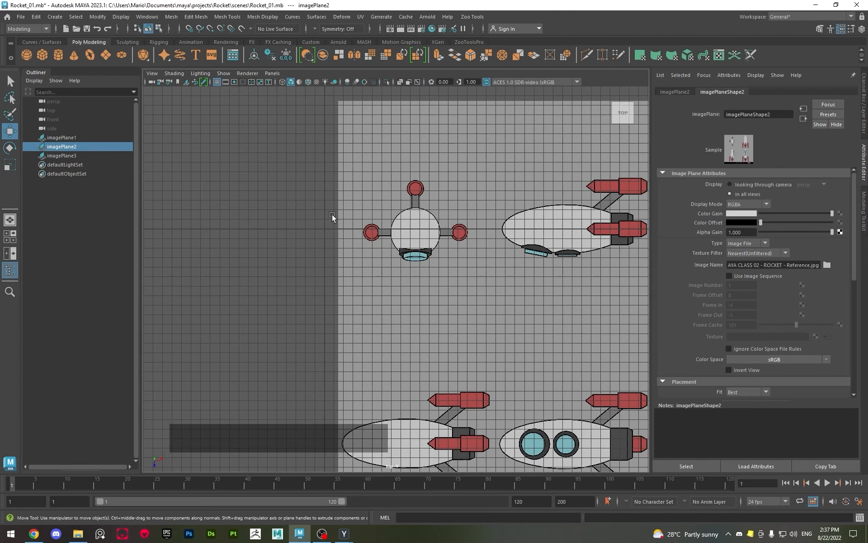
In the top view, move the horizontal plane along X to about 9.44 cm, centring its top-view rocket on the grid's vertical axis
{"action": "middle_click_drag", "start_coordinate": [381, 270], "coordinate": [445, 303], "text": "alt"}
{"action": "scroll", "coordinate": [466, 271], "scroll_direction": "up", "scroll_amount": 3, "text": "alt"}
{"action": "left_click", "coordinate": [472, 264]}
{"action": "scroll", "coordinate": [472, 264], "scroll_direction": "down", "scroll_amount": 4}
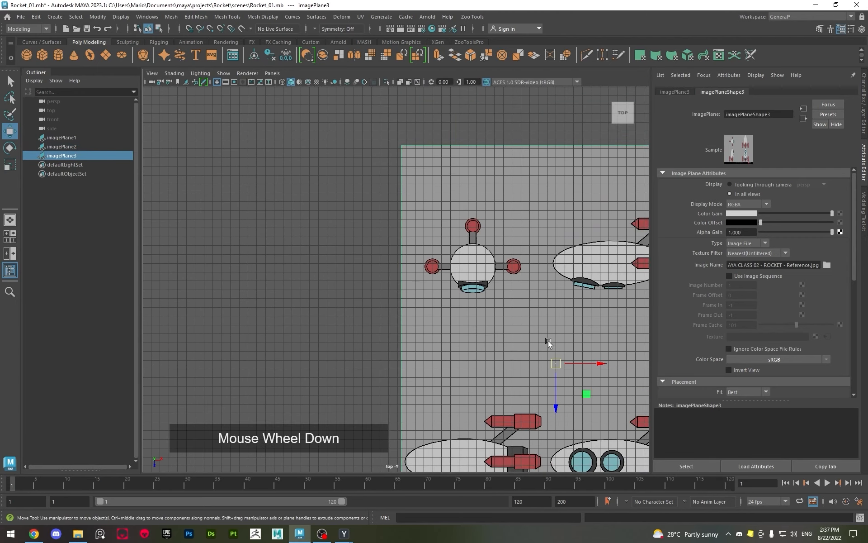
{"action": "left_click_drag", "start_coordinate": [592, 367], "coordinate": [513, 362]}
{"action": "scroll", "coordinate": [359, 233], "scroll_direction": "up", "scroll_amount": 6, "text": "alt"}
{"action": "middle_click_drag", "start_coordinate": [346, 256], "coordinate": [374, 323], "text": "alt"}
{"action": "scroll", "coordinate": [382, 262], "scroll_direction": "up", "scroll_amount": 2, "text": "alt"}
{"action": "middle_click_drag", "start_coordinate": [395, 204], "coordinate": [400, 401], "text": "alt"}
{"action": "scroll", "coordinate": [406, 384], "scroll_direction": "up", "scroll_amount": 4, "text": "alt"}
{"action": "middle_click_drag", "start_coordinate": [416, 359], "coordinate": [385, 351]}
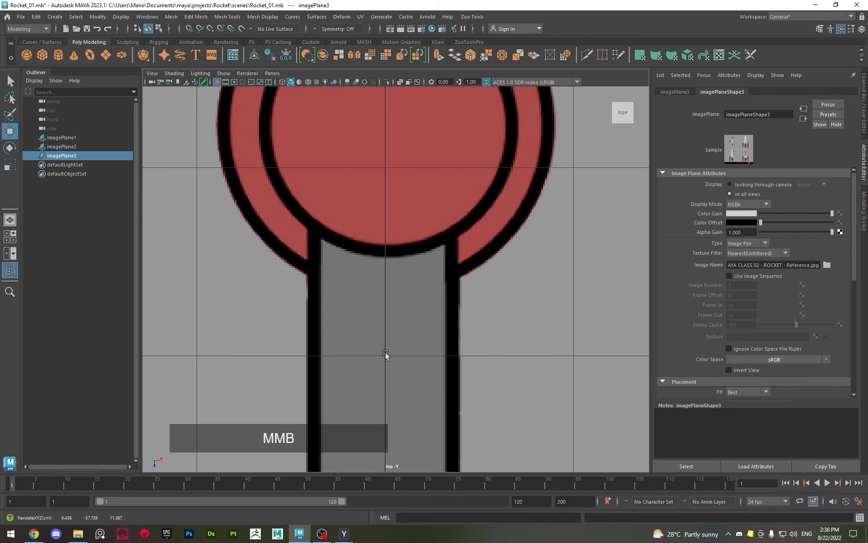
{"action": "scroll", "coordinate": [388, 352], "scroll_direction": "down", "scroll_amount": 10, "text": "alt"}
{"action": "scroll", "coordinate": [398, 350], "scroll_direction": "up", "scroll_amount": 3, "text": "alt"}
{"action": "middle_click_drag", "start_coordinate": [405, 350], "coordinate": [409, 112], "text": "alt"}
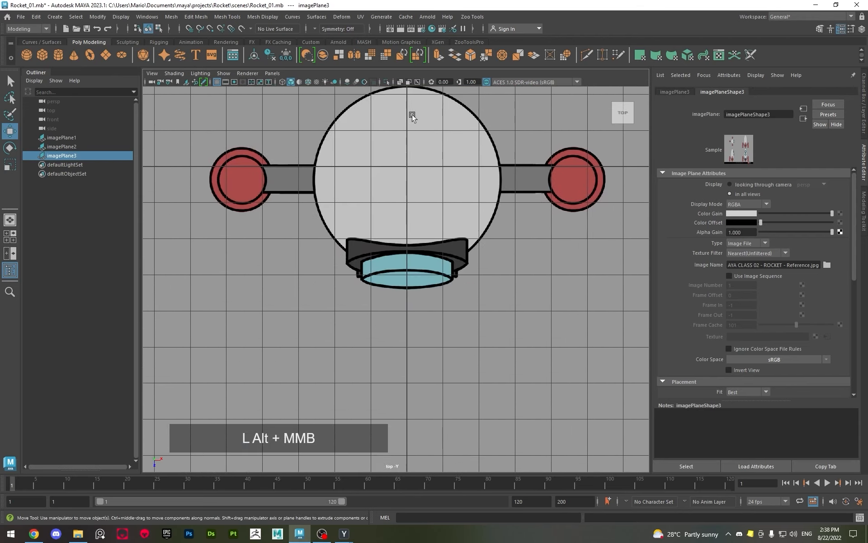
{"action": "scroll", "coordinate": [428, 229], "scroll_direction": "up", "scroll_amount": 3, "text": "alt"}
{"action": "middle_click_drag", "start_coordinate": [427, 229], "coordinate": [442, 248], "text": "alt"}
{"action": "scroll", "coordinate": [441, 242], "scroll_direction": "down", "scroll_amount": 3, "text": "alt"}
Examine the arrangement of the front, side and top reference planes around the grid from several angles in the perspective view
{"action": "key", "text": "space"}
{"action": "key", "text": "space"}
{"action": "left_click_drag", "start_coordinate": [441, 240], "coordinate": [505, 232], "text": "alt"}
{"action": "scroll", "coordinate": [407, 248], "scroll_direction": "up", "scroll_amount": 3, "text": "alt"}
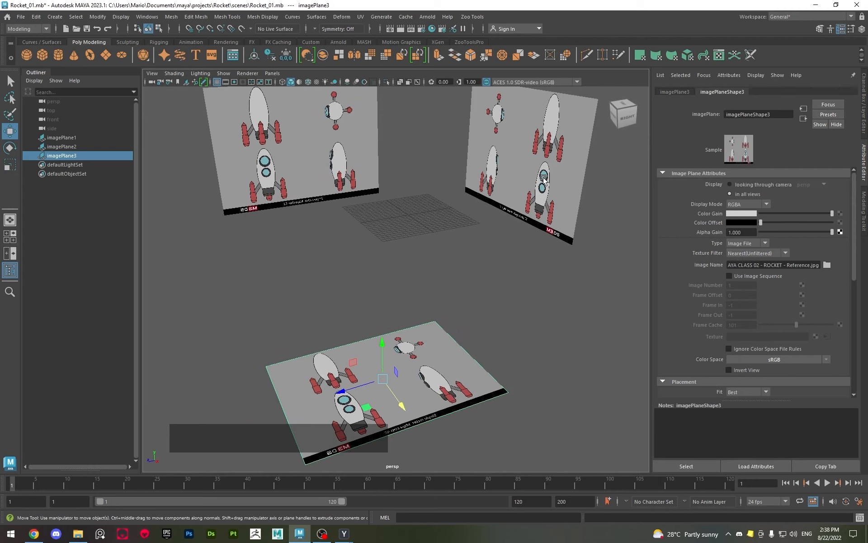
{"action": "left_click_drag", "start_coordinate": [527, 203], "coordinate": [504, 213], "text": "alt"}
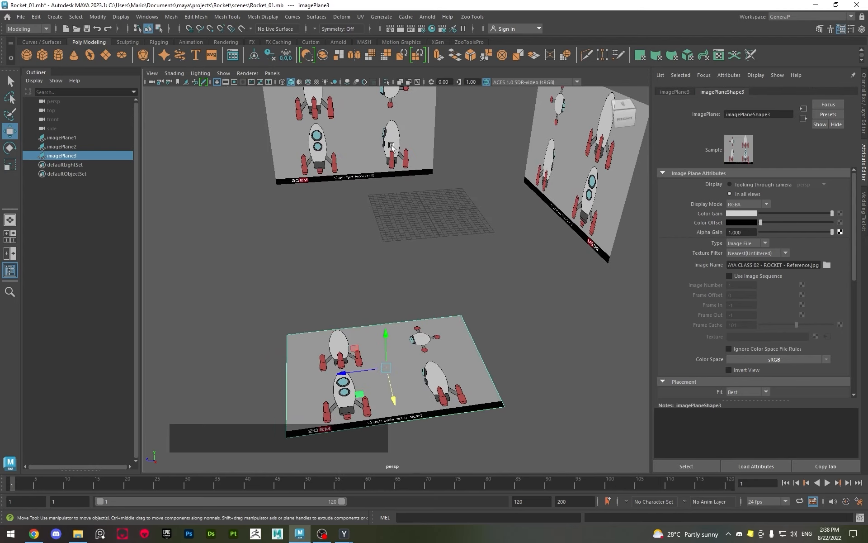
{"action": "left_click_drag", "start_coordinate": [402, 154], "coordinate": [399, 148], "text": "alt"}
{"action": "left_click_drag", "start_coordinate": [427, 247], "coordinate": [392, 201], "text": "alt"}
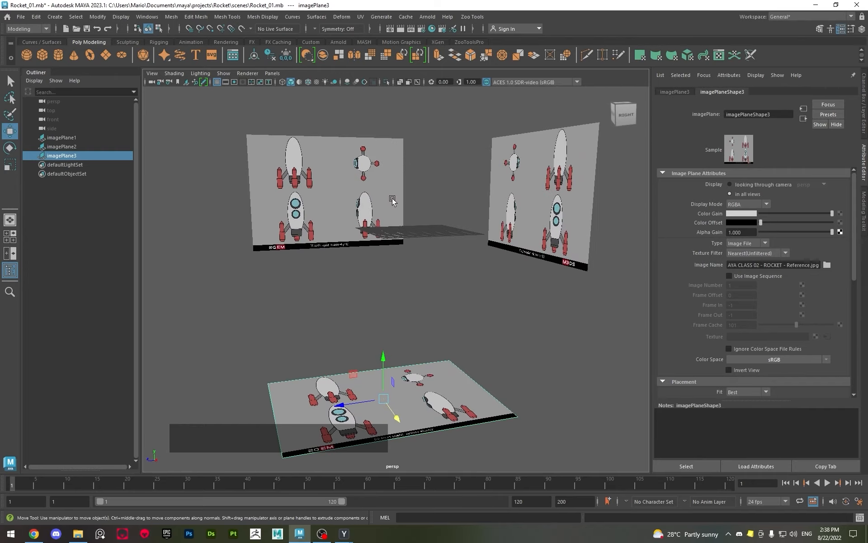
{"action": "left_click_drag", "start_coordinate": [357, 250], "coordinate": [403, 214], "text": "alt"}
{"action": "scroll", "coordinate": [397, 217], "scroll_direction": "down", "scroll_amount": 3, "text": "alt"}
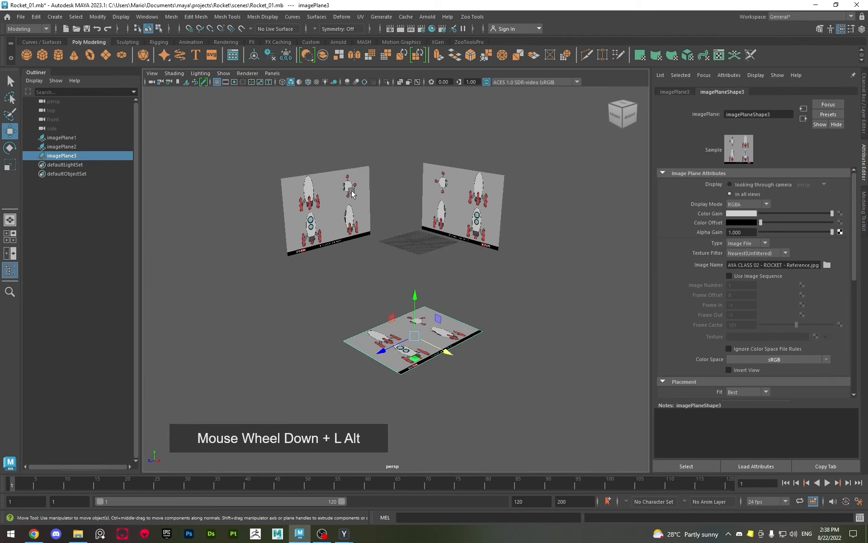
Select all three reference image planes together and bring up the Channel Box and Layer Editor
{"action": "left_click_drag", "start_coordinate": [258, 117], "coordinate": [616, 433]}
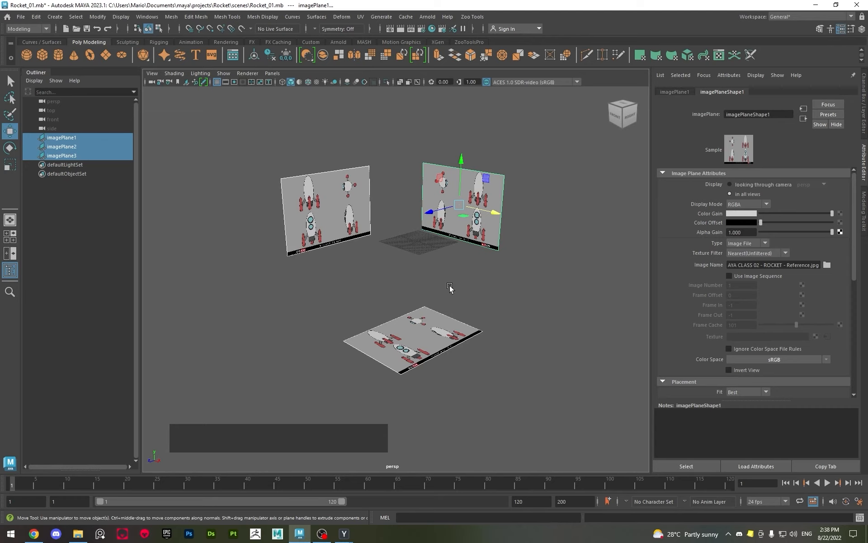
{"action": "left_click_drag", "start_coordinate": [287, 131], "coordinate": [538, 423]}
{"action": "left_click", "coordinate": [864, 115]}
{"action": "left_click_drag", "start_coordinate": [285, 130], "coordinate": [588, 406]}
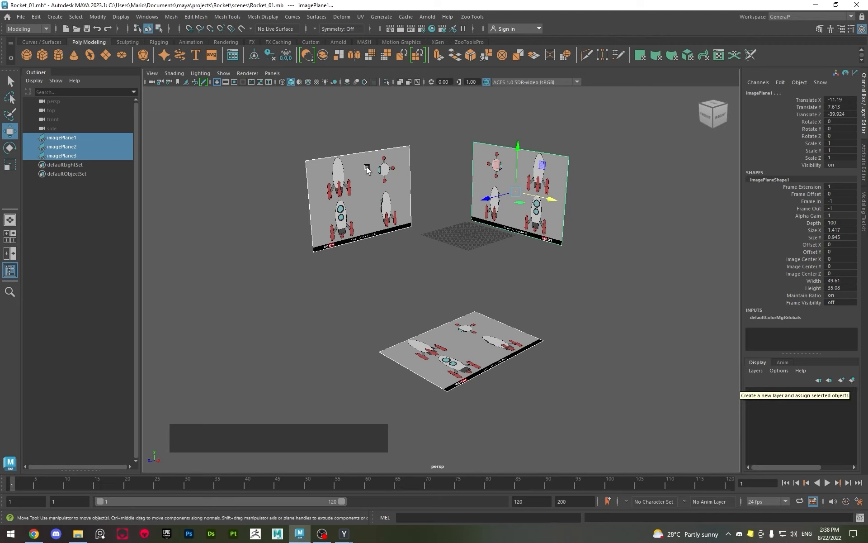
{"action": "left_click_drag", "start_coordinate": [333, 155], "coordinate": [523, 388]}
{"action": "left_click_drag", "start_coordinate": [293, 131], "coordinate": [413, 289]}
{"action": "left_click_drag", "start_coordinate": [253, 110], "coordinate": [642, 430]}
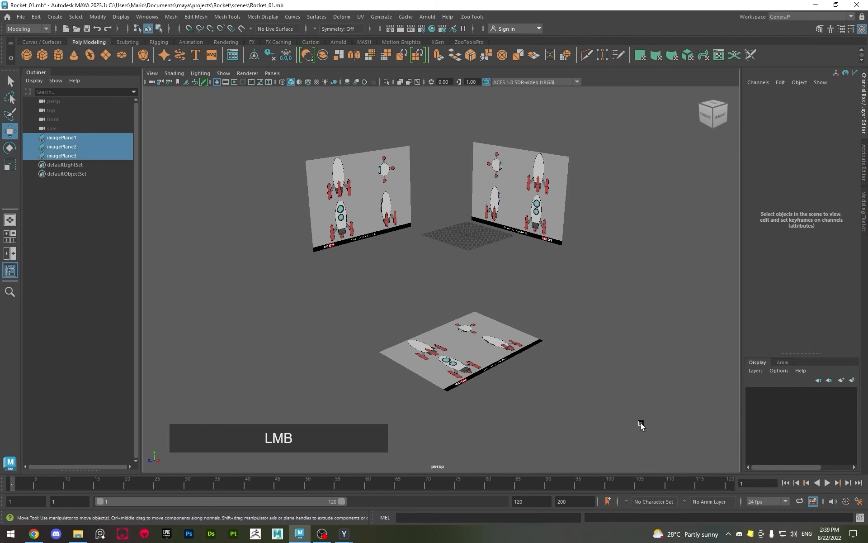
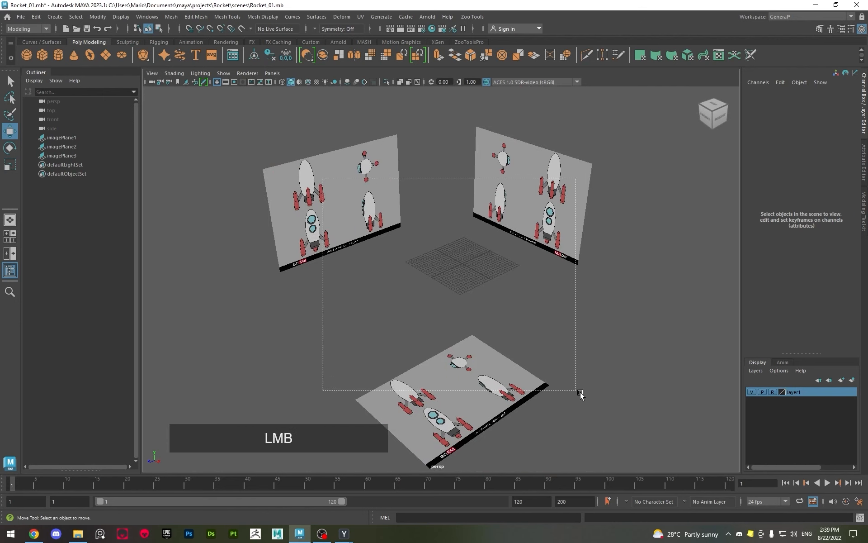
Save the Rocket_01.mb scene with its aligned reference planes, keeping the Channel Box and Layer Editor displayed
{"action": "scroll", "coordinate": [456, 333], "scroll_direction": "up", "scroll_amount": 3, "text": "alt"}
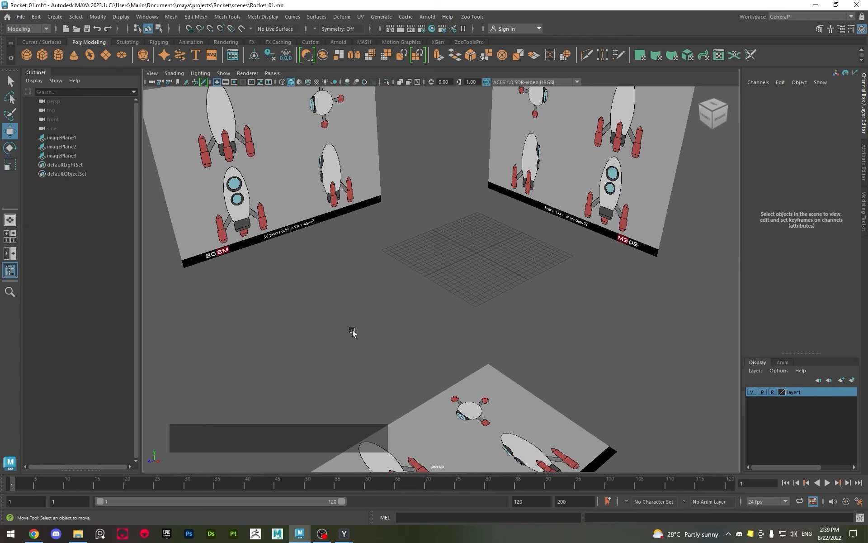
{"action": "key", "text": "ctrl+s"}
{"action": "key", "text": "ctrl+a"}
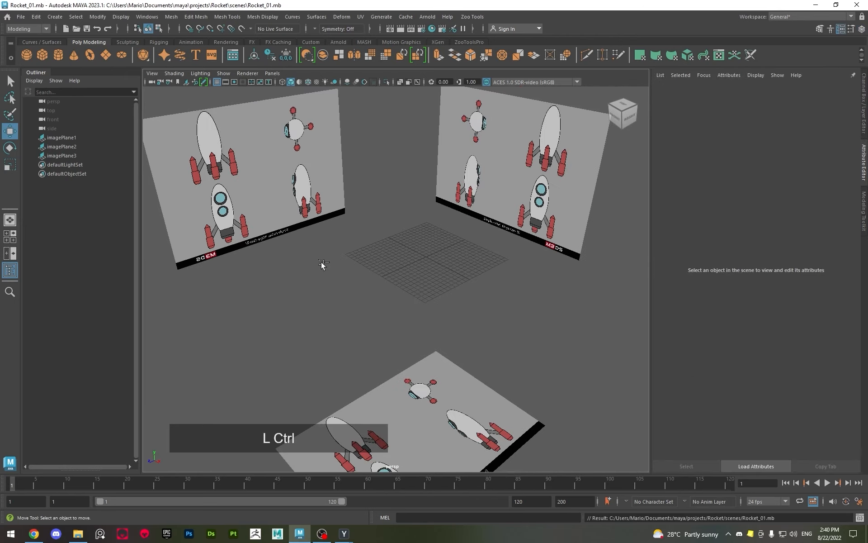
{"action": "middle_click_drag", "start_coordinate": [315, 277], "coordinate": [389, 271], "text": "alt"}
{"action": "left_click", "coordinate": [864, 104]}
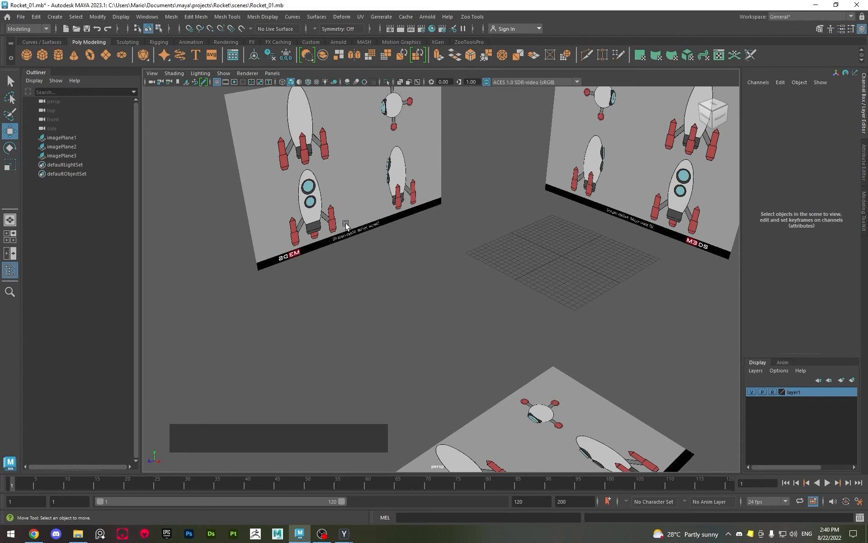
{"action": "key", "text": "ctrl+s"}
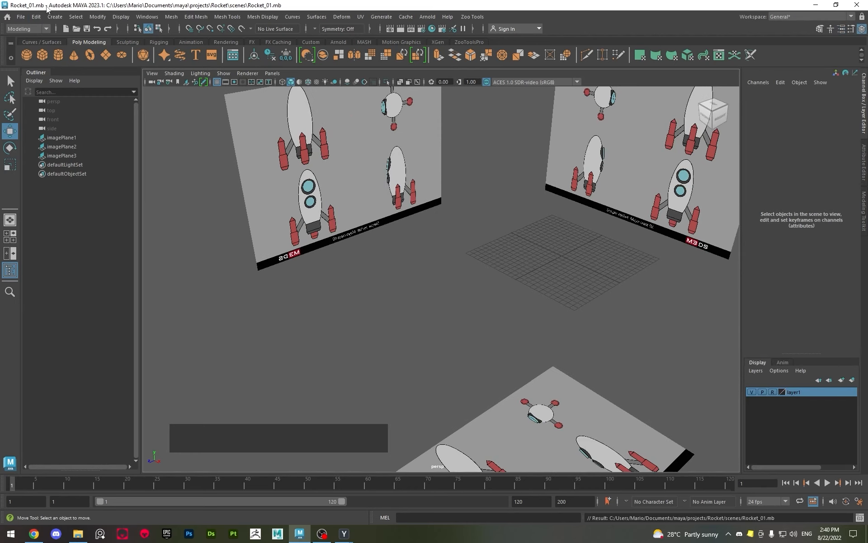
{"action": "middle_click_drag", "start_coordinate": [278, 248], "coordinate": [265, 239], "text": "alt"}
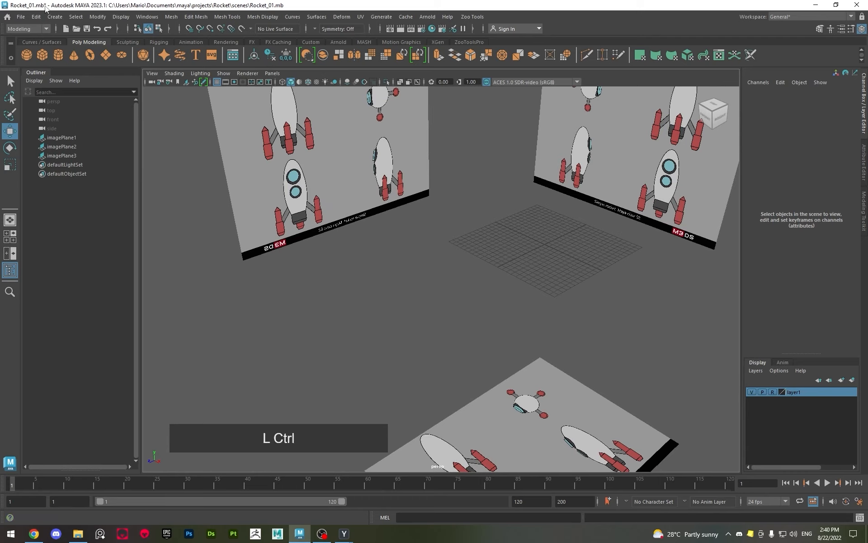
{"action": "key", "text": "ctrl+s"}
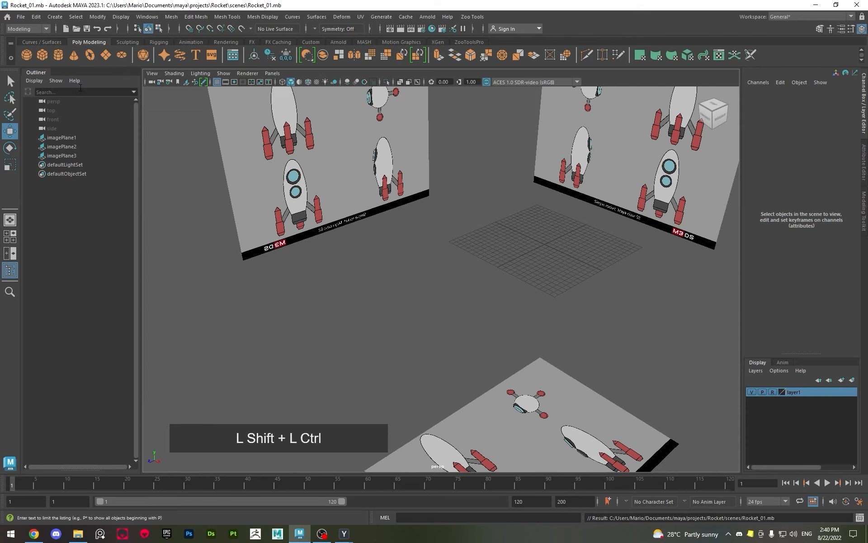
Save the scene as a new version named Rocket_02.mb in the Rocket project's scenes folder
{"action": "key", "text": "ctrl+shift+s"}
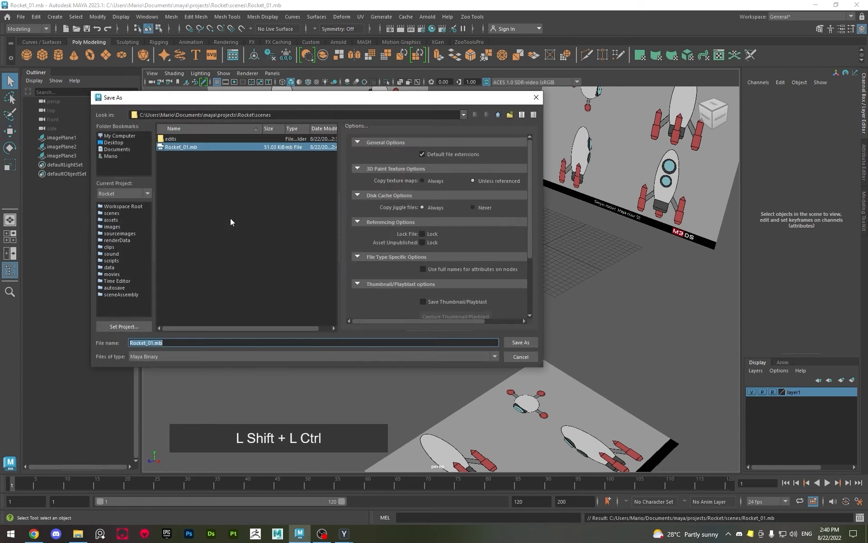
{"action": "left_click_drag", "start_coordinate": [197, 100], "coordinate": [285, 128]}
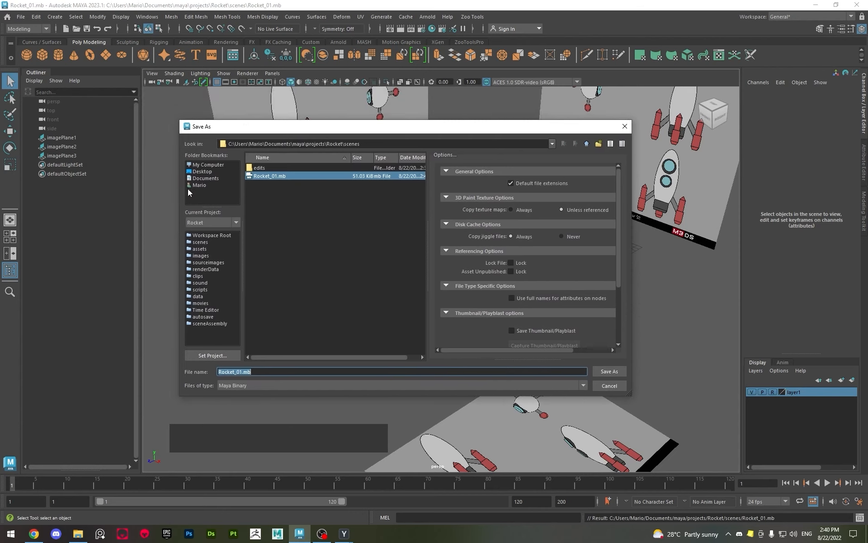
{"action": "left_click", "coordinate": [244, 373]}
{"action": "key", "text": "BackSpace"}
{"action": "type", "text": "2"}
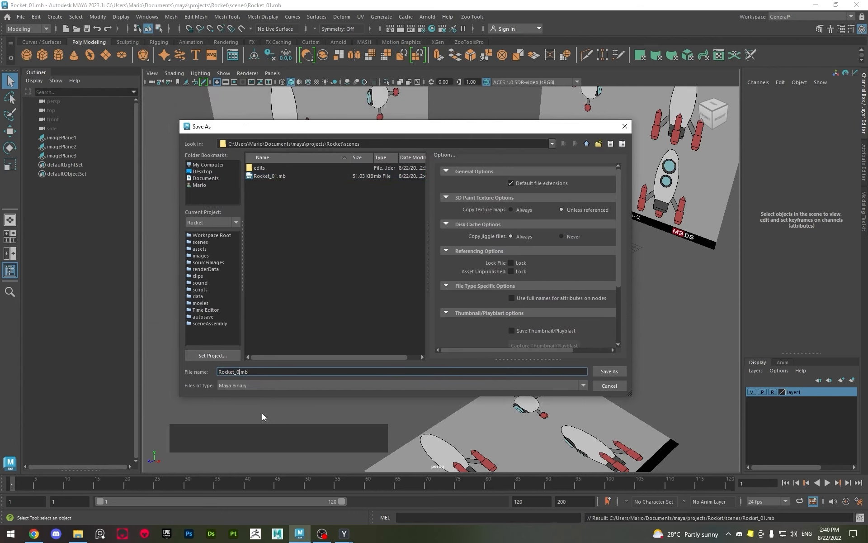
{"action": "left_click", "coordinate": [609, 371]}
Create a polygon sphere at the centre of the grid in front of the reference planes
{"action": "key", "text": "w"}
{"action": "left_click_drag", "start_coordinate": [211, 248], "coordinate": [436, 247], "text": "alt"}
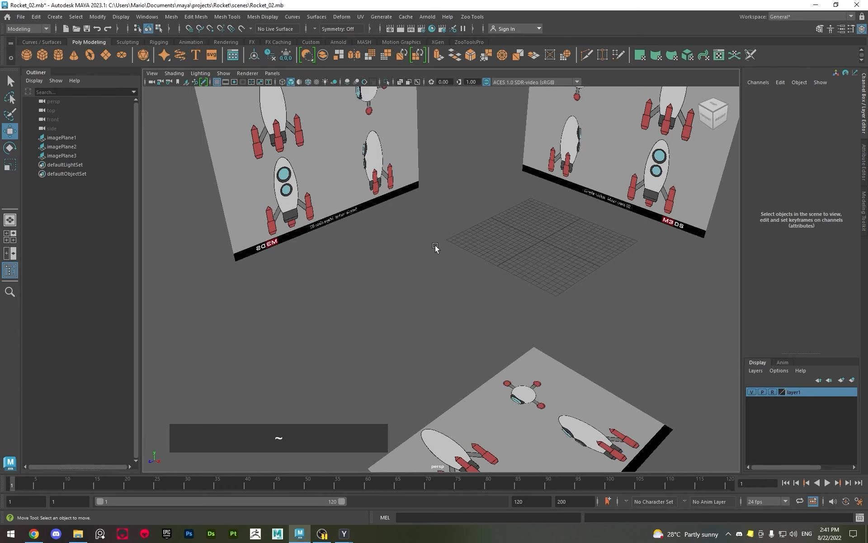
{"action": "left_click_drag", "start_coordinate": [428, 285], "coordinate": [448, 257], "text": "alt"}
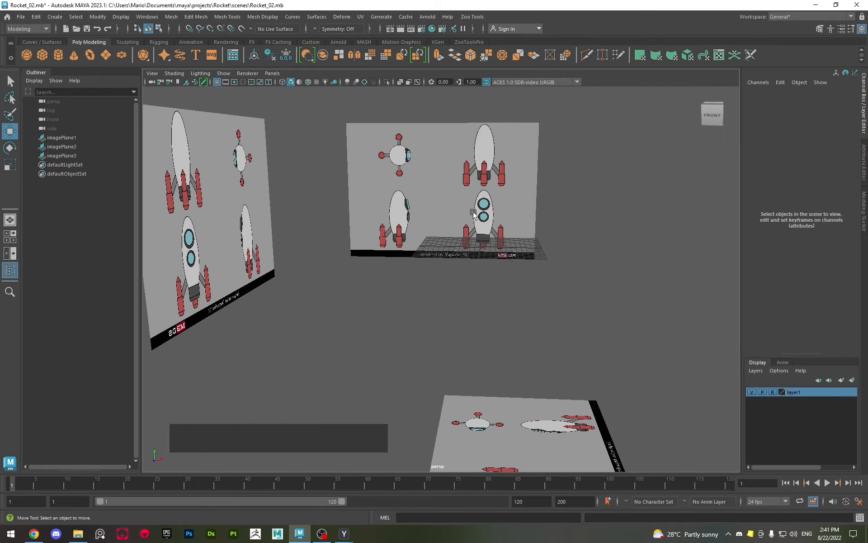
{"action": "scroll", "coordinate": [360, 281], "scroll_direction": "up", "scroll_amount": 5, "text": "alt"}
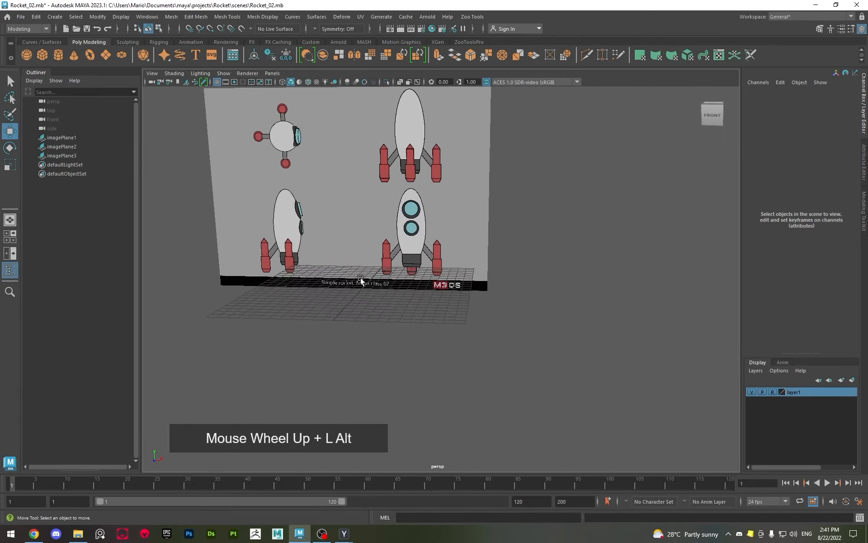
{"action": "scroll", "coordinate": [334, 279], "scroll_direction": "up", "scroll_amount": 2, "text": "alt"}
{"action": "middle_click_drag", "start_coordinate": [409, 311], "coordinate": [475, 306], "text": "alt"}
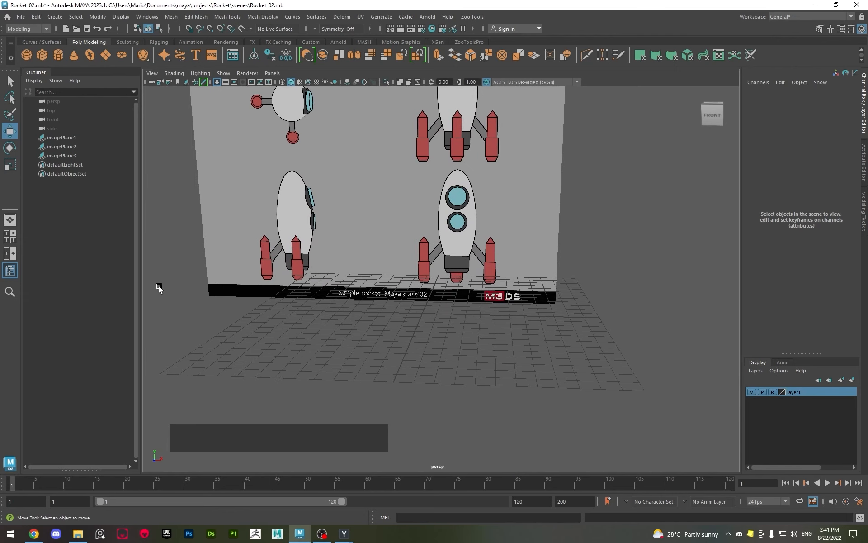
{"action": "right_click", "coordinate": [329, 249], "text": "shift"}
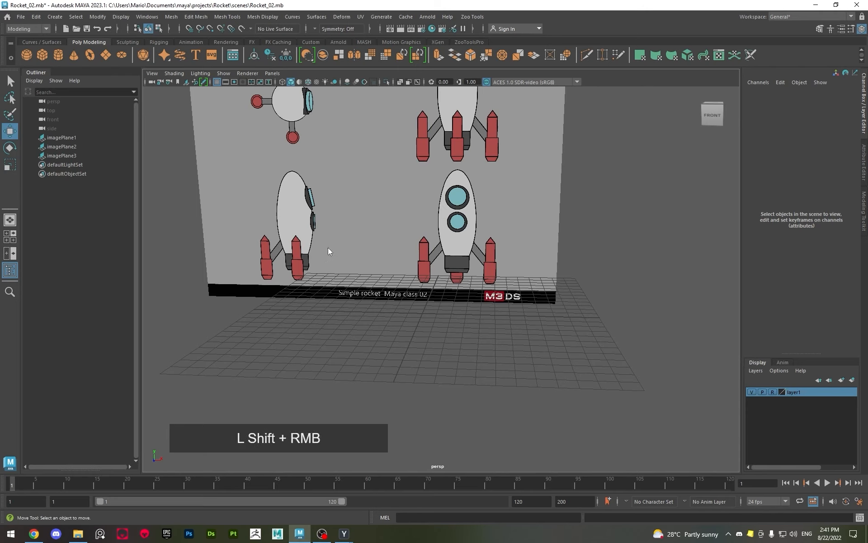
{"action": "mouse_move", "coordinate": [327, 249]}
{"action": "right_mouse_down", "text": "shift"}
{"action": "mouse_move", "coordinate": [356, 228]}
{"action": "mouse_move", "coordinate": [291, 253]}
{"action": "mouse_move", "coordinate": [323, 276]}
{"action": "mouse_move", "coordinate": [338, 257]}
{"action": "right_mouse_up", "text": "shift"}
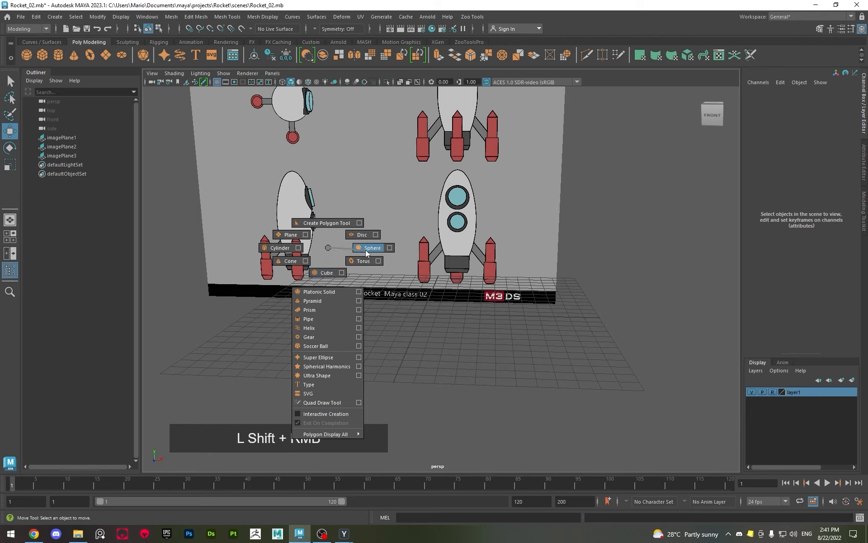
{"action": "right_click_drag", "start_coordinate": [367, 249], "coordinate": [368, 249], "text": "shift"}
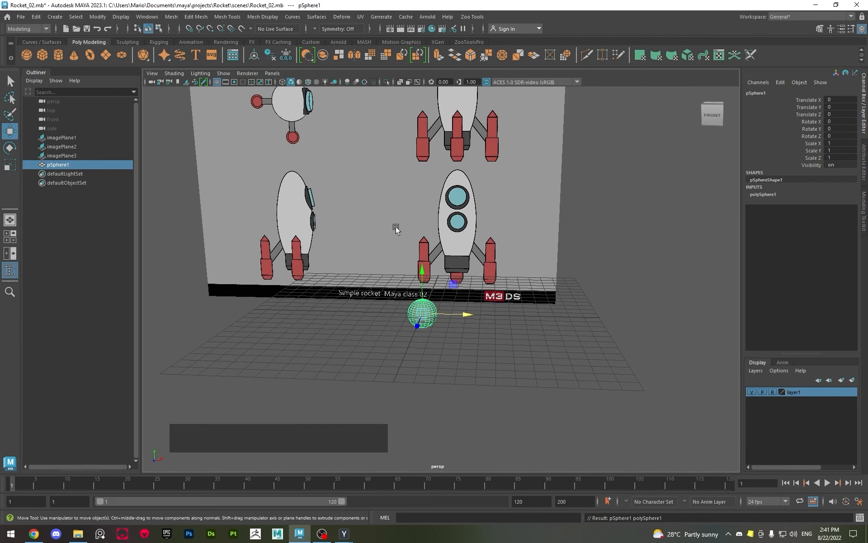
Display the front view framed on the lower reference rocket with the sphere, and hide the grid
{"action": "key", "text": "space"}
{"action": "key", "text": "space"}
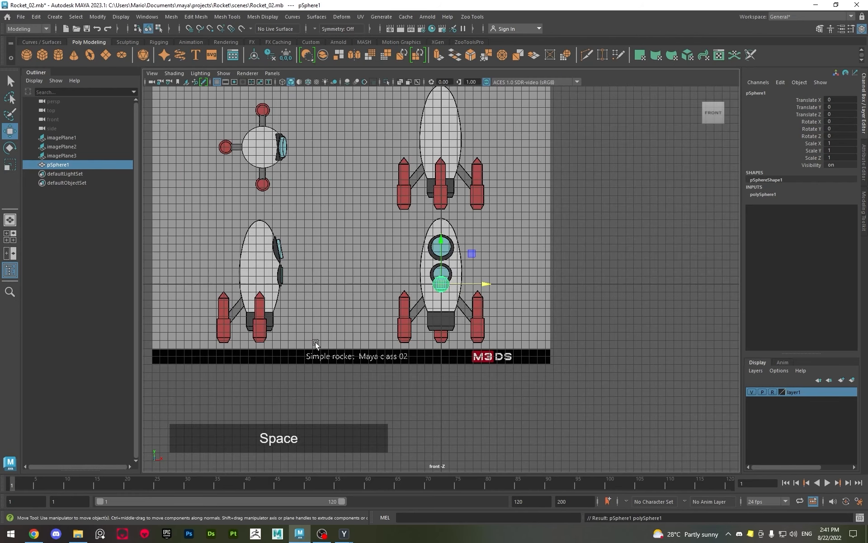
{"action": "scroll", "coordinate": [323, 339], "scroll_direction": "up", "scroll_amount": 2}
{"action": "scroll", "coordinate": [322, 338], "scroll_direction": "up", "scroll_amount": 2}
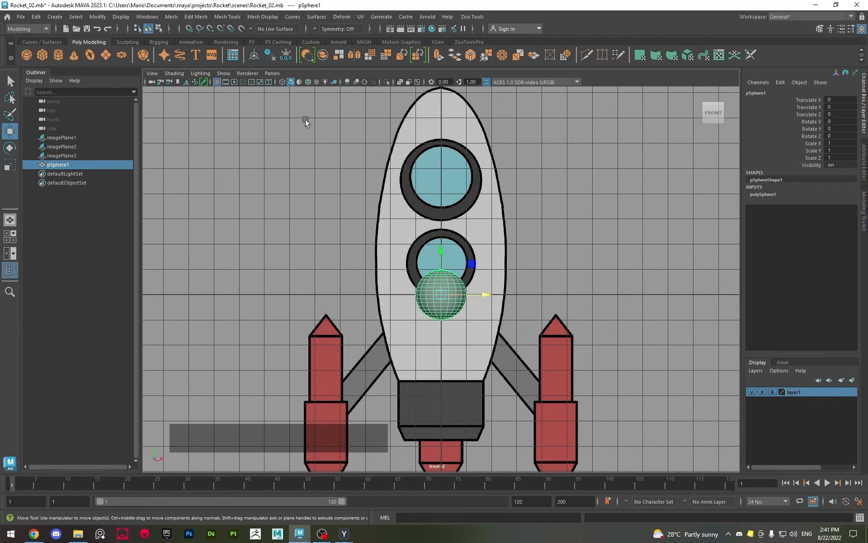
{"action": "left_click", "coordinate": [217, 82]}
{"action": "middle_click_drag", "start_coordinate": [557, 277], "coordinate": [542, 271], "text": "alt"}
{"action": "scroll", "coordinate": [406, 250], "scroll_direction": "down", "scroll_amount": 2, "text": "alt"}
{"action": "right_click_drag", "start_coordinate": [406, 249], "coordinate": [400, 249], "text": "alt"}
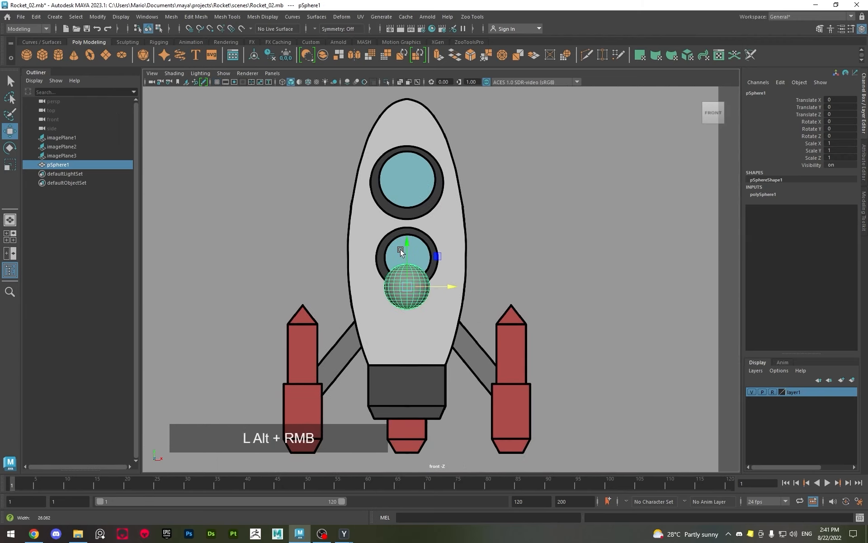
{"action": "middle_click_drag", "start_coordinate": [401, 248], "coordinate": [412, 251], "text": "alt"}
Raise the sphere to about Y 1.521 on the rocket body and stretch it vertically to a Y scale of about 2.85
{"action": "left_click_drag", "start_coordinate": [419, 254], "coordinate": [436, 169]}
{"action": "key", "text": "r"}
{"action": "left_click_drag", "start_coordinate": [415, 254], "coordinate": [432, 252]}
{"action": "key", "text": "z"}
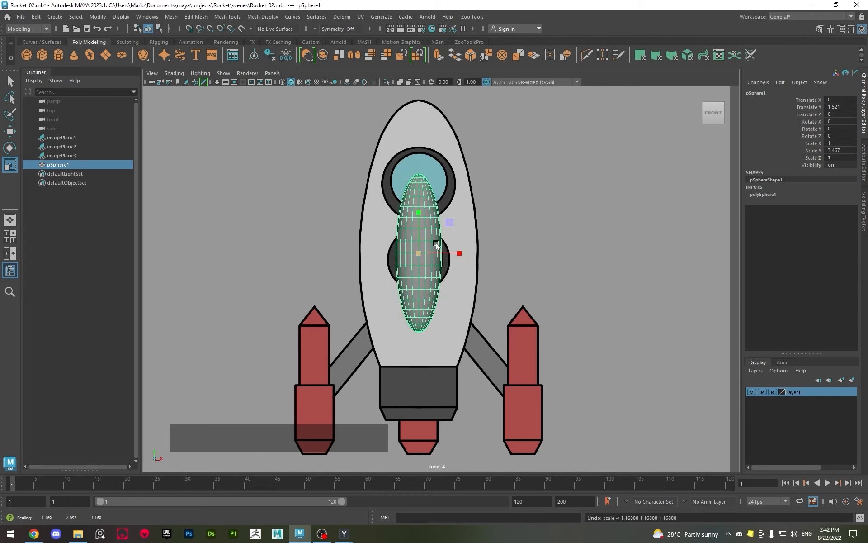
{"action": "left_click", "coordinate": [419, 254]}
{"action": "mouse_move", "coordinate": [420, 222]}
{"action": "left_mouse_down"}
{"action": "mouse_move", "coordinate": [415, 180]}
{"action": "mouse_move", "coordinate": [418, 230]}
{"action": "left_mouse_up"}
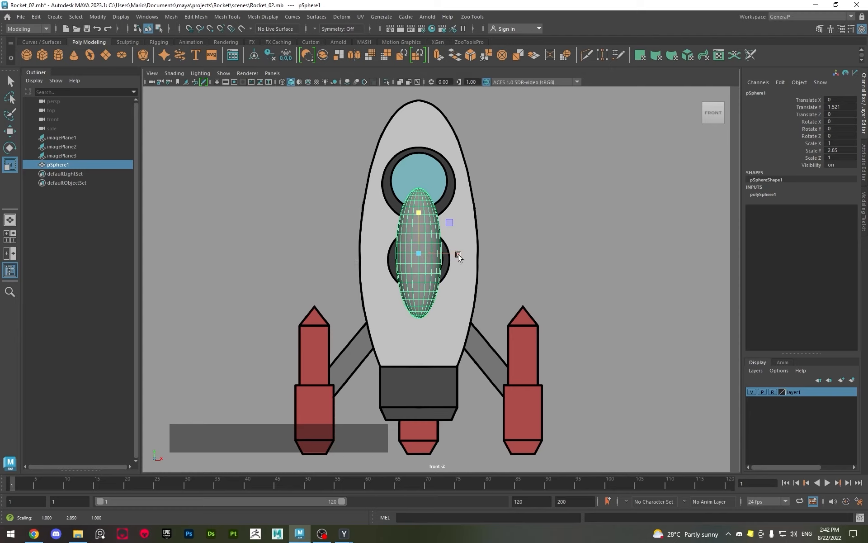
Try scaling the sphere only along X to about 2.556 and Y to about 6.746, check its depth in perspective, and undo both scalings
{"action": "left_click_drag", "start_coordinate": [454, 254], "coordinate": [508, 264]}
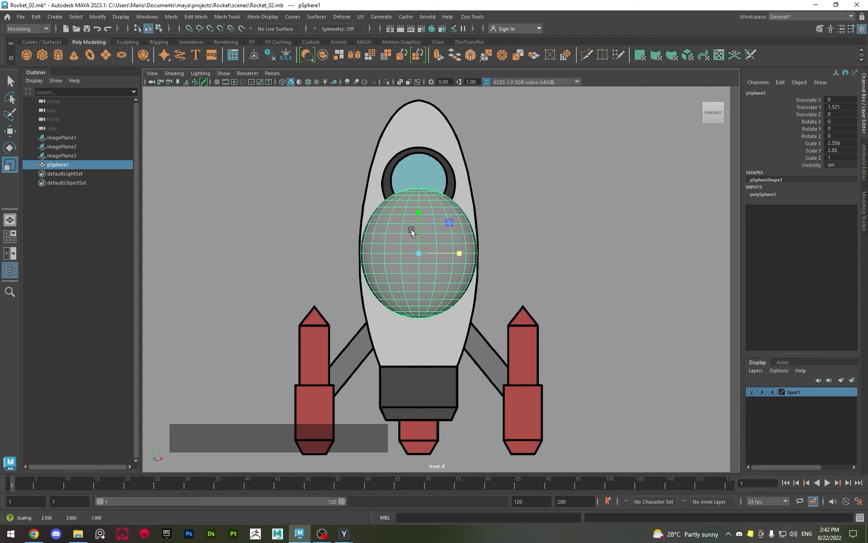
{"action": "left_click_drag", "start_coordinate": [418, 213], "coordinate": [416, 171]}
{"action": "key", "text": "space"}
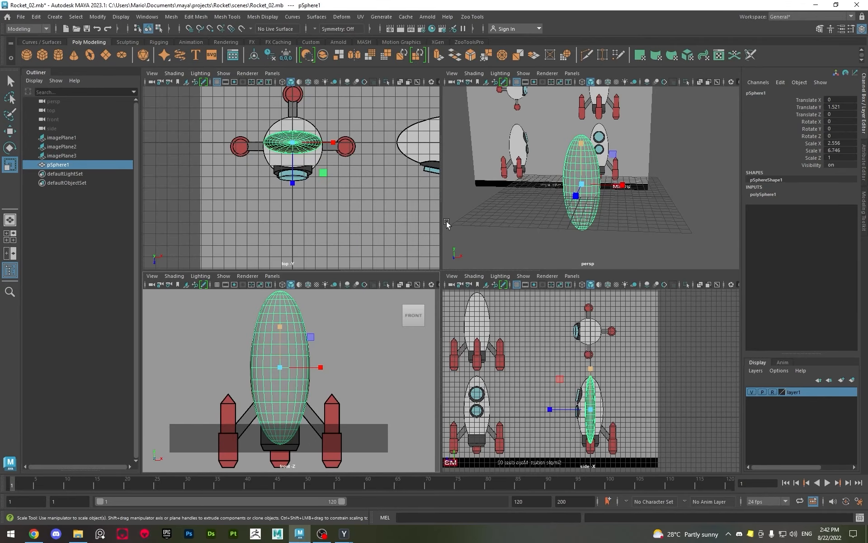
{"action": "key", "text": "space"}
{"action": "left_click_drag", "start_coordinate": [562, 203], "coordinate": [488, 300], "text": "alt"}
{"action": "key", "text": "f"}
{"action": "scroll", "coordinate": [528, 222], "scroll_direction": "down", "scroll_amount": 3, "text": "alt"}
{"action": "key", "text": "z"}
{"action": "key", "text": "z"}
Scale the sphere uniformly and stretch it along Y to match the front-view rocket body, about 2.576 in X and Z and 6.656 in Y
{"action": "scroll", "coordinate": [437, 277], "scroll_direction": "up", "scroll_amount": 3, "text": "alt"}
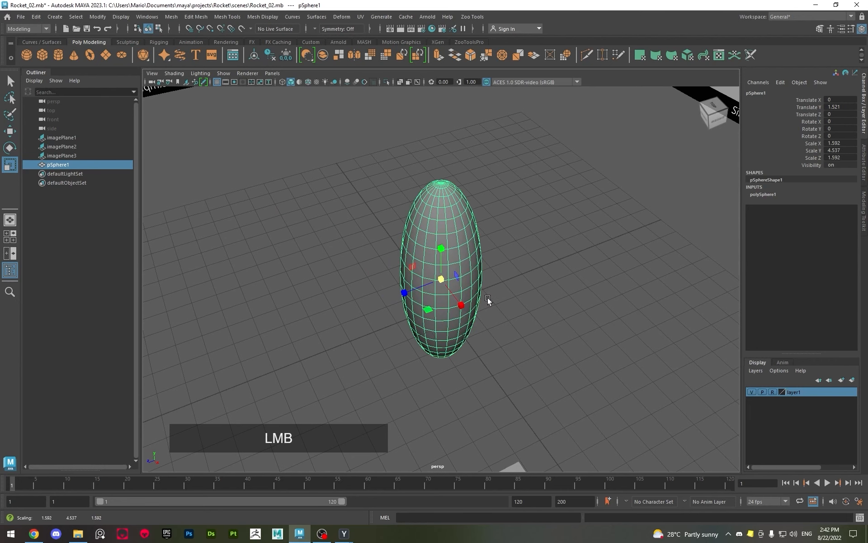
{"action": "key", "text": "space"}
{"action": "key", "text": "space"}
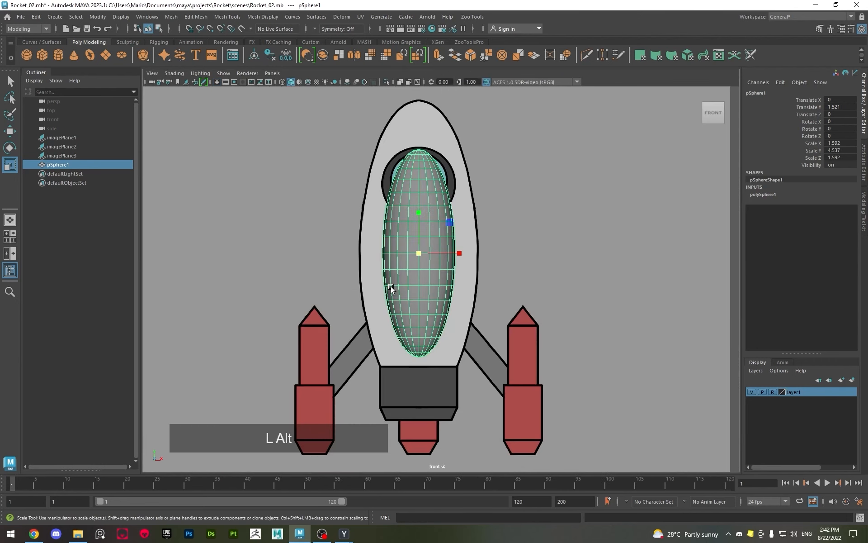
{"action": "middle_click_drag", "start_coordinate": [392, 288], "coordinate": [412, 310], "text": "alt"}
{"action": "left_click_drag", "start_coordinate": [440, 276], "coordinate": [499, 298]}
{"action": "left_click_drag", "start_coordinate": [439, 235], "coordinate": [440, 240]}
{"action": "left_click_drag", "start_coordinate": [440, 277], "coordinate": [449, 279]}
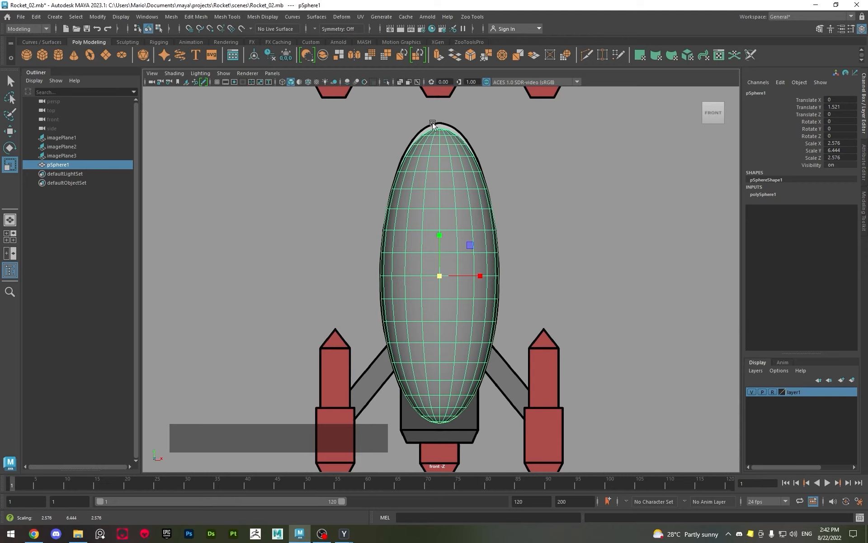
{"action": "left_click_drag", "start_coordinate": [437, 235], "coordinate": [443, 237]}
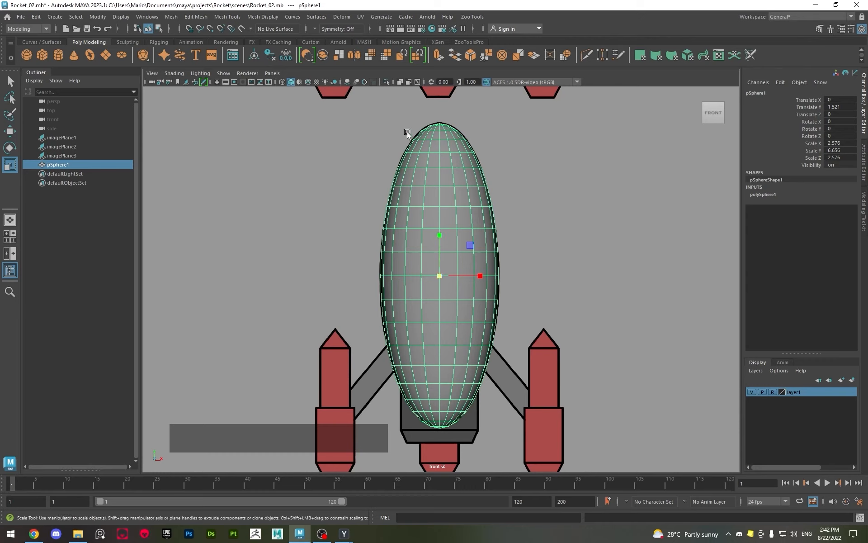
Turn on X-ray and wireframe-on-shaded display in the front view so the rocket reference shows through the sphere
{"action": "left_click", "coordinate": [400, 83]}
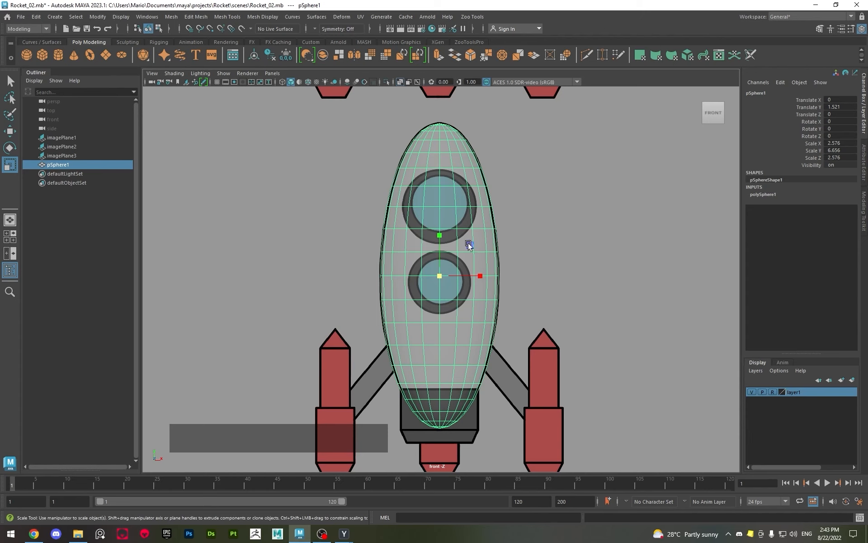
{"action": "left_click", "coordinate": [597, 251]}
{"action": "left_click", "coordinate": [419, 256]}
{"action": "left_click", "coordinate": [520, 224]}
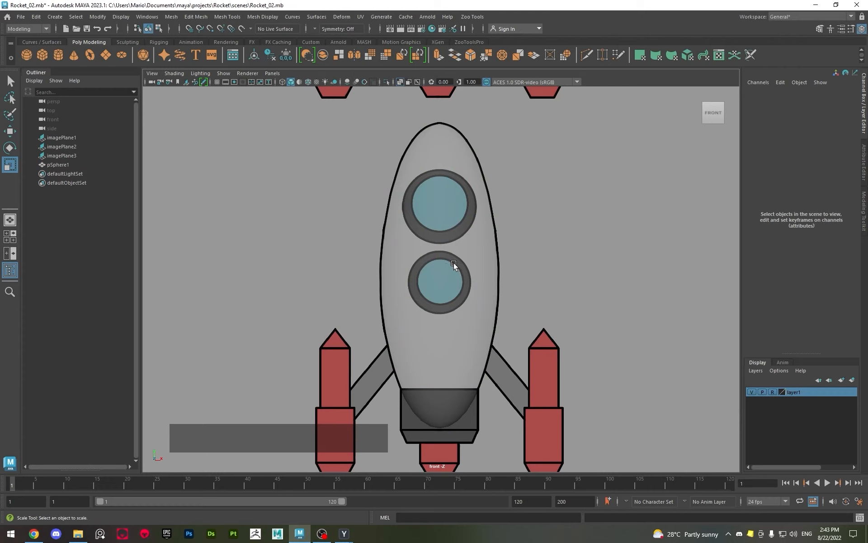
{"action": "left_click", "coordinate": [306, 84]}
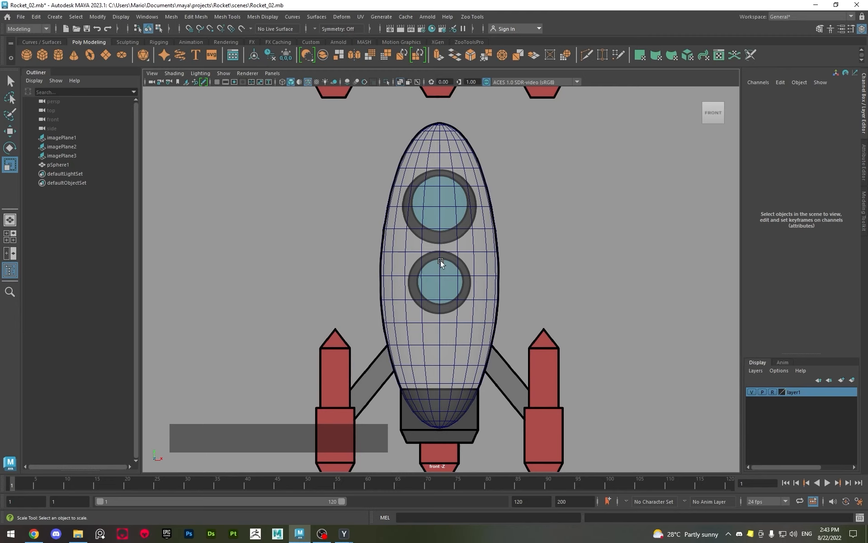
{"action": "left_click", "coordinate": [438, 233]}
{"action": "left_click", "coordinate": [520, 203]}
Refine the sphere's scale against the rocket body outline to about 2.571 in X and Z and 6.717 in Y, checking its lower end
{"action": "scroll", "coordinate": [435, 136], "scroll_direction": "up", "scroll_amount": 3}
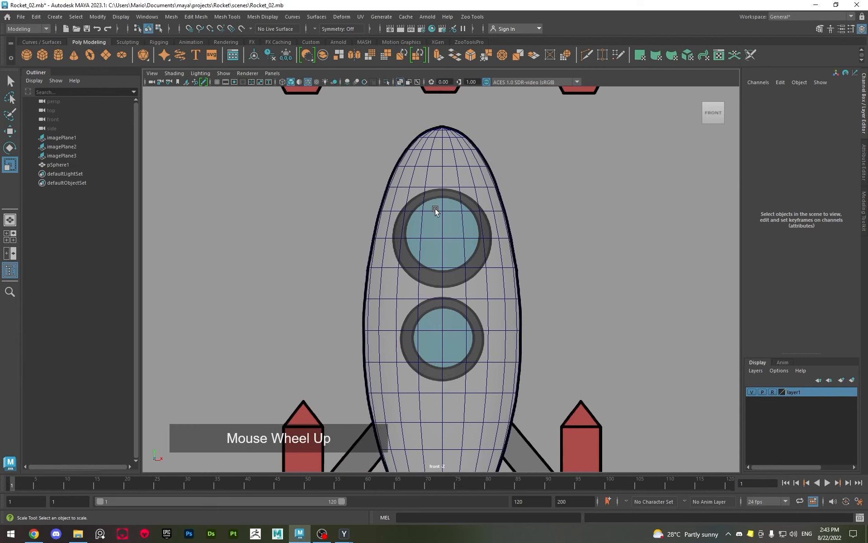
{"action": "left_click", "coordinate": [367, 228]}
{"action": "key", "text": "r"}
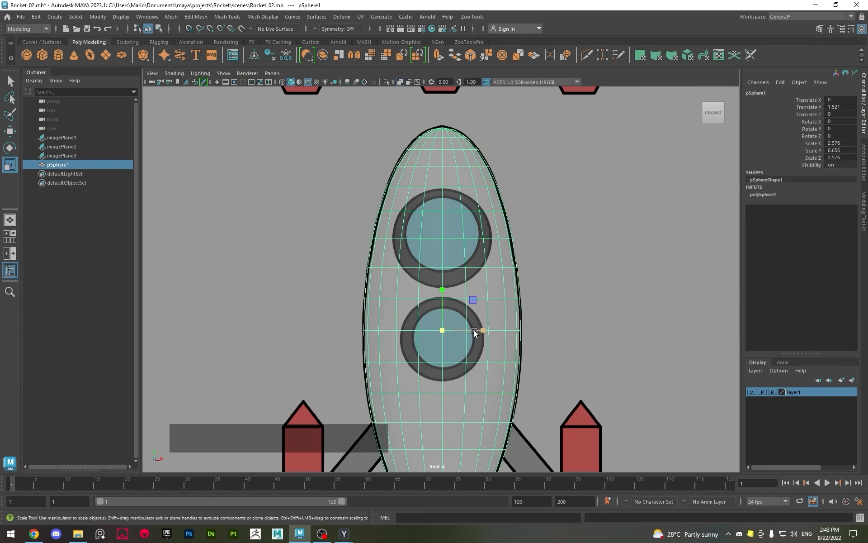
{"action": "left_click", "coordinate": [442, 330]}
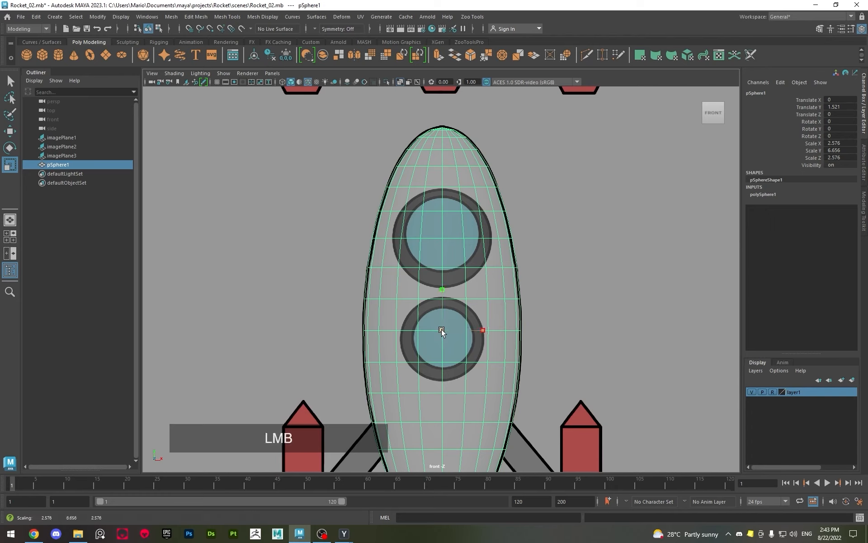
{"action": "left_click_drag", "start_coordinate": [442, 329], "coordinate": [444, 302]}
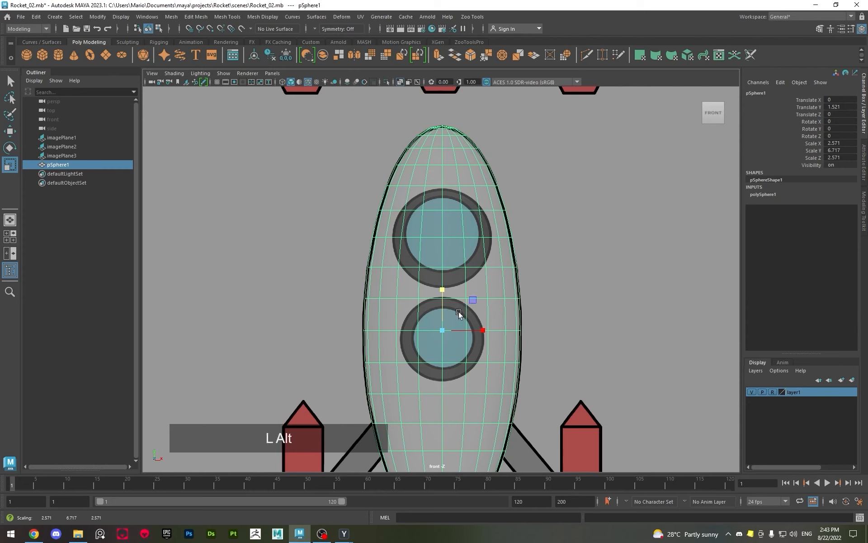
{"action": "middle_click_drag", "start_coordinate": [459, 311], "coordinate": [467, 158], "text": "alt"}
{"action": "middle_click_drag", "start_coordinate": [487, 266], "coordinate": [503, 308], "text": "alt"}
{"action": "right_click_drag", "start_coordinate": [504, 309], "coordinate": [477, 303], "text": "alt"}
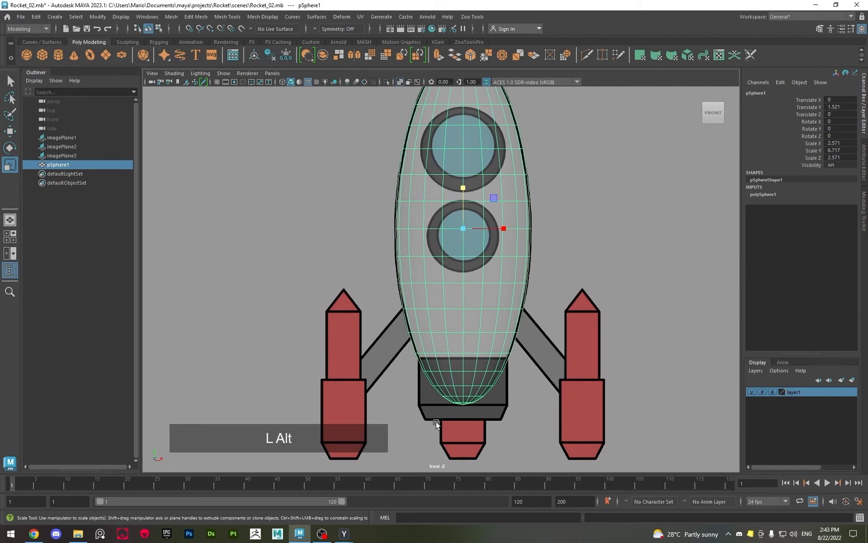
Deselect the sphere and create a polygon cylinder for the rocket's dark base section
{"action": "middle_click_drag", "start_coordinate": [436, 423], "coordinate": [401, 441], "text": "alt"}
{"action": "key", "text": "q"}
{"action": "left_click", "coordinate": [543, 376]}
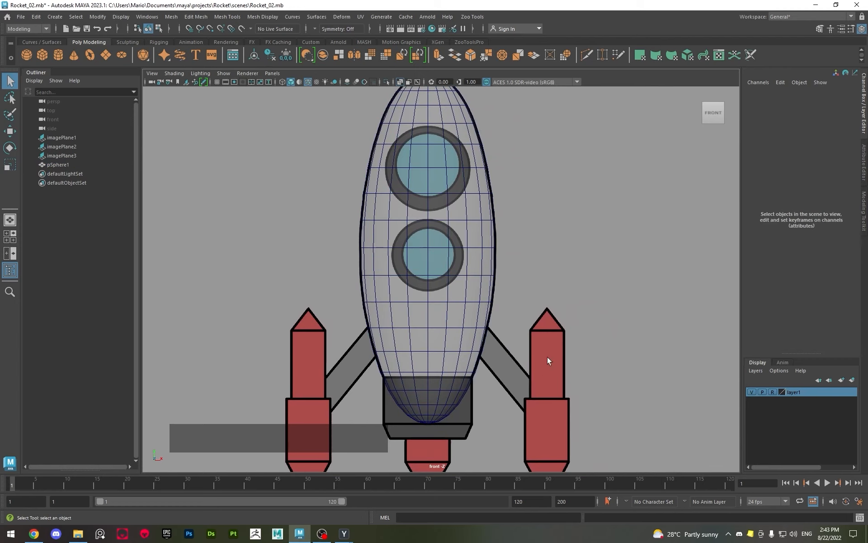
{"action": "middle_click_drag", "start_coordinate": [444, 383], "coordinate": [440, 274], "text": "alt"}
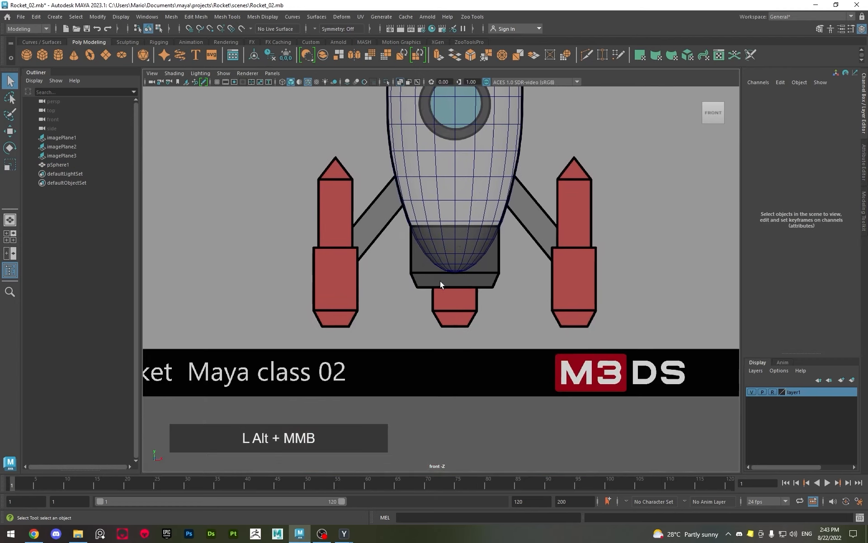
{"action": "right_click", "coordinate": [425, 253], "text": "shift"}
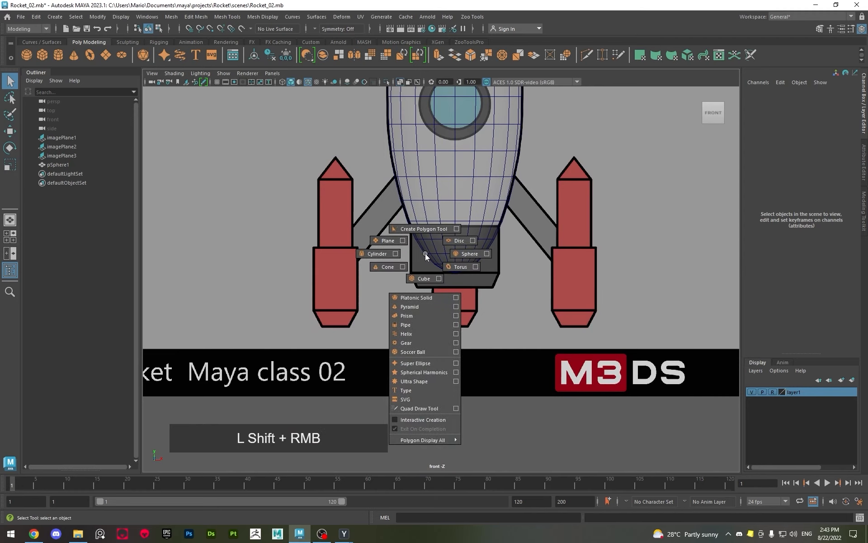
{"action": "left_click", "coordinate": [373, 254]}
Lower the cylinder to Y -4.3 over the dark base section and scale its height to 0.9 in Y
{"action": "middle_click_drag", "start_coordinate": [504, 221], "coordinate": [442, 263], "text": "alt"}
{"action": "key", "text": "w"}
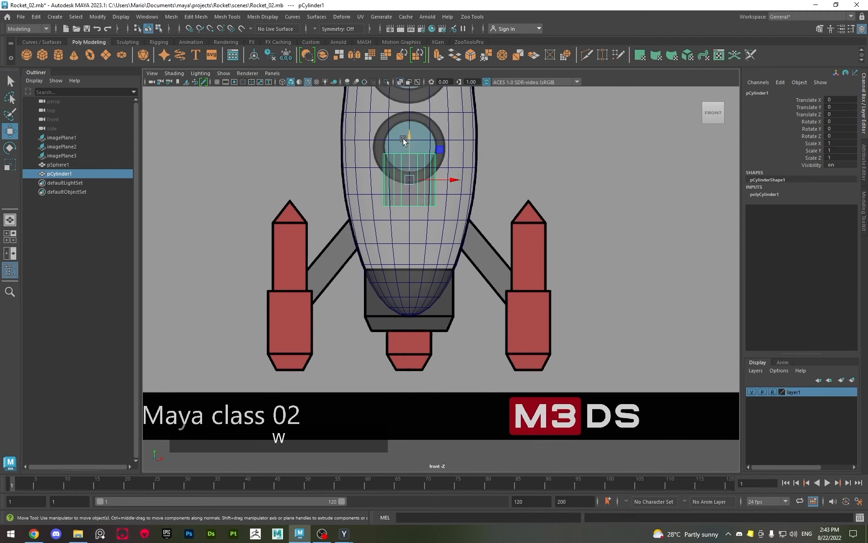
{"action": "left_click_drag", "start_coordinate": [402, 133], "coordinate": [403, 238]}
{"action": "scroll", "coordinate": [402, 238], "scroll_direction": "up", "scroll_amount": 4, "text": "alt"}
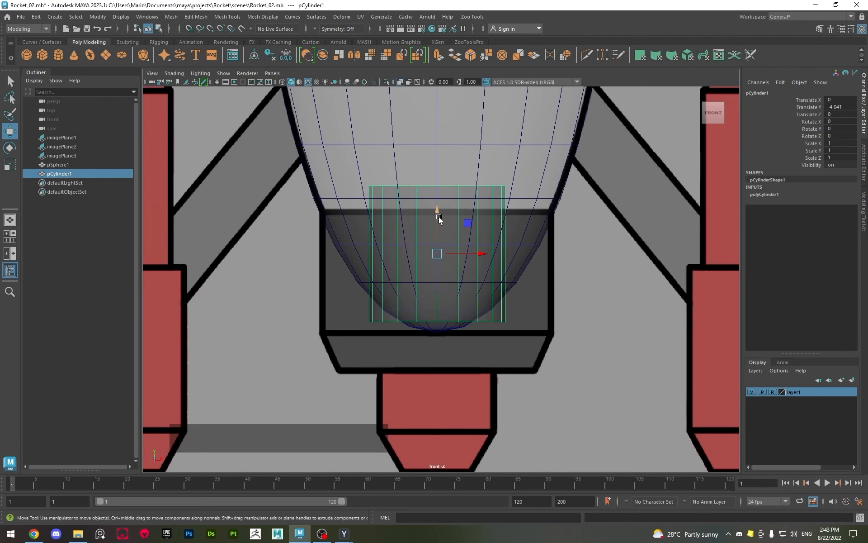
{"action": "left_click_drag", "start_coordinate": [437, 213], "coordinate": [438, 238]}
{"action": "key", "text": "r"}
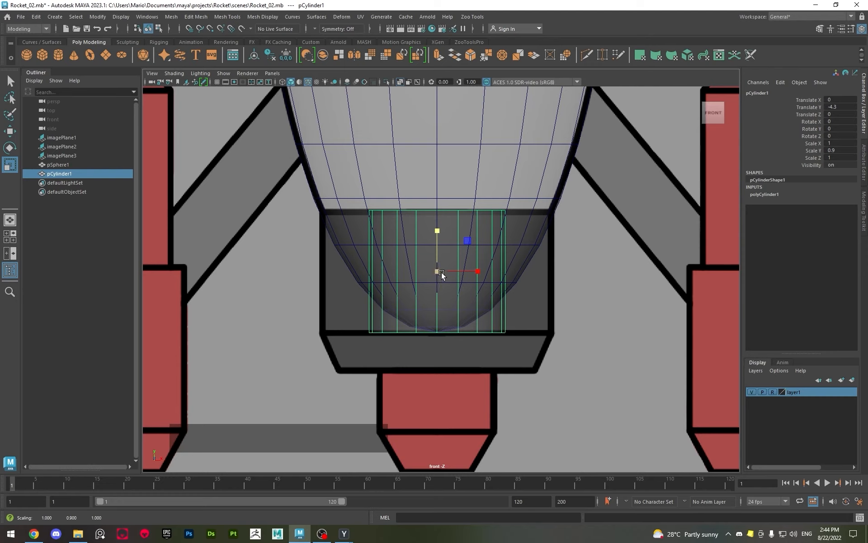
Try scaling the cylinder uniformly by about 1.702 to the base's width, and undo that scaling
{"action": "left_click_drag", "start_coordinate": [436, 272], "coordinate": [516, 272]}
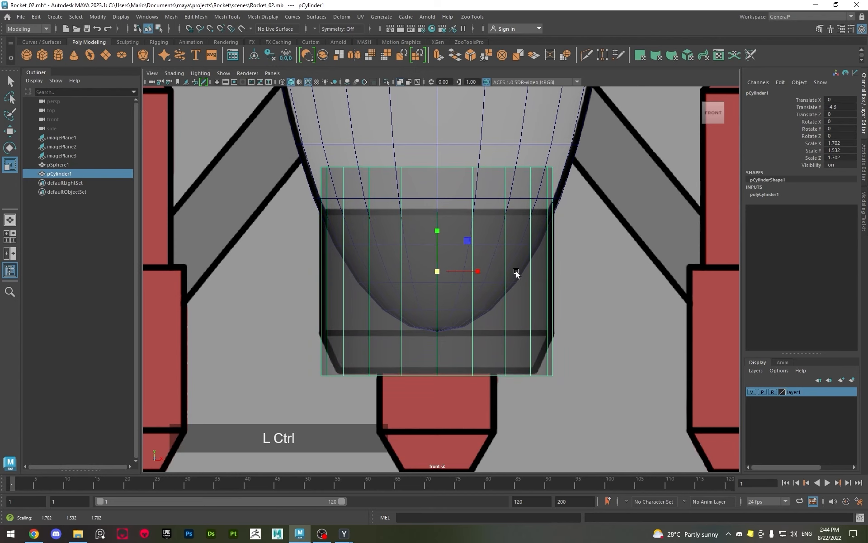
{"action": "key", "text": "ctrl+z"}
{"action": "key", "text": "ctrl+z"}
{"action": "key", "text": "ctrl+shift+z"}
{"action": "key", "text": "shift+z"}
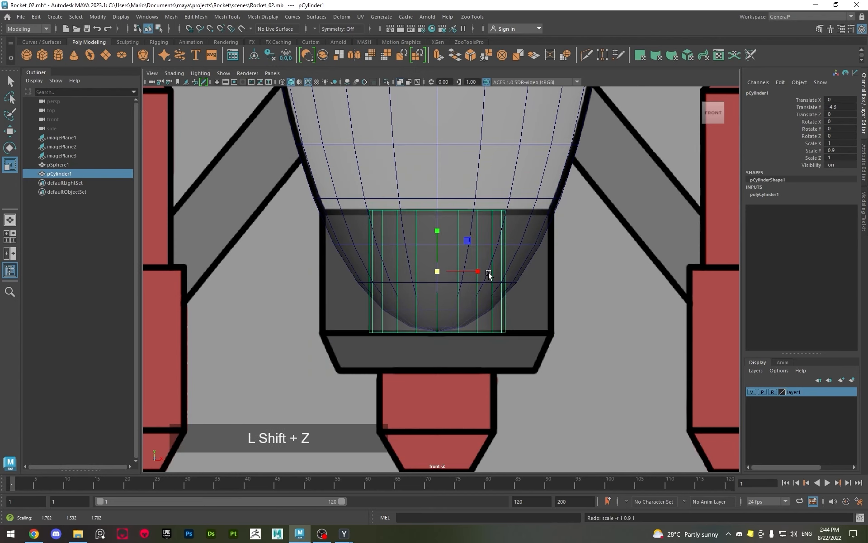
Scale the cylinder equally along X and Z to about 2.223 in the perspective view, viewing it from below and above
{"action": "key", "text": "space"}
{"action": "key", "text": "space"}
{"action": "left_click_drag", "start_coordinate": [449, 213], "coordinate": [463, 261], "text": "alt"}
{"action": "right_click_drag", "start_coordinate": [464, 262], "coordinate": [455, 300], "text": "alt"}
{"action": "middle_click_drag", "start_coordinate": [456, 300], "coordinate": [481, 277], "text": "alt"}
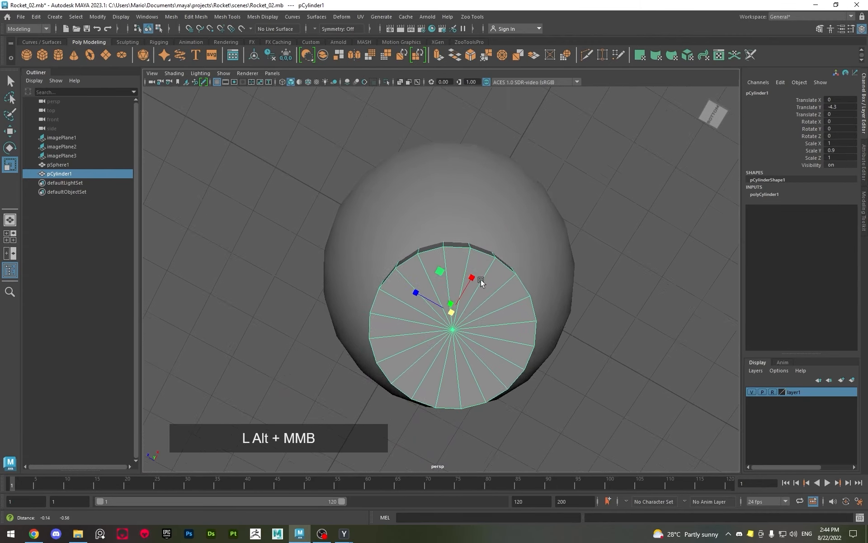
{"action": "left_click_drag", "start_coordinate": [481, 278], "coordinate": [479, 273], "text": "alt"}
{"action": "middle_click_drag", "start_coordinate": [479, 271], "coordinate": [479, 188], "text": "alt"}
{"action": "scroll", "coordinate": [458, 213], "scroll_direction": "up", "scroll_amount": 3}
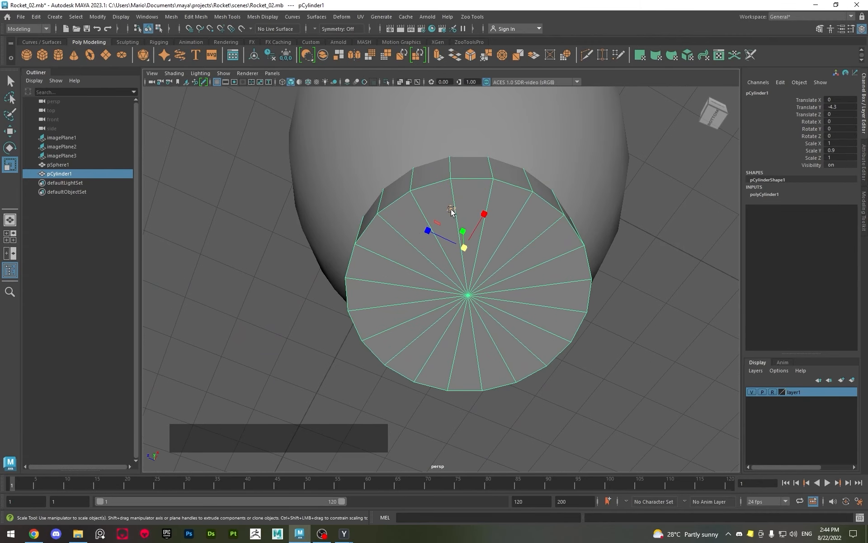
{"action": "left_click_drag", "start_coordinate": [451, 211], "coordinate": [438, 318], "text": "alt"}
{"action": "key", "text": "f"}
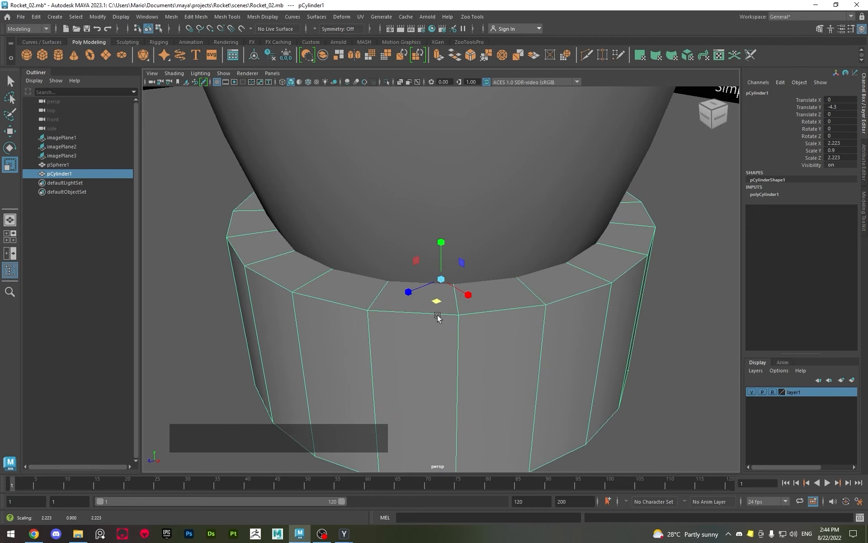
Scale the cylinder in X and Z to about 1.689 in the front view to match the dark base's width
{"action": "key", "text": "space"}
{"action": "key", "text": "space"}
{"action": "key", "text": "space"}
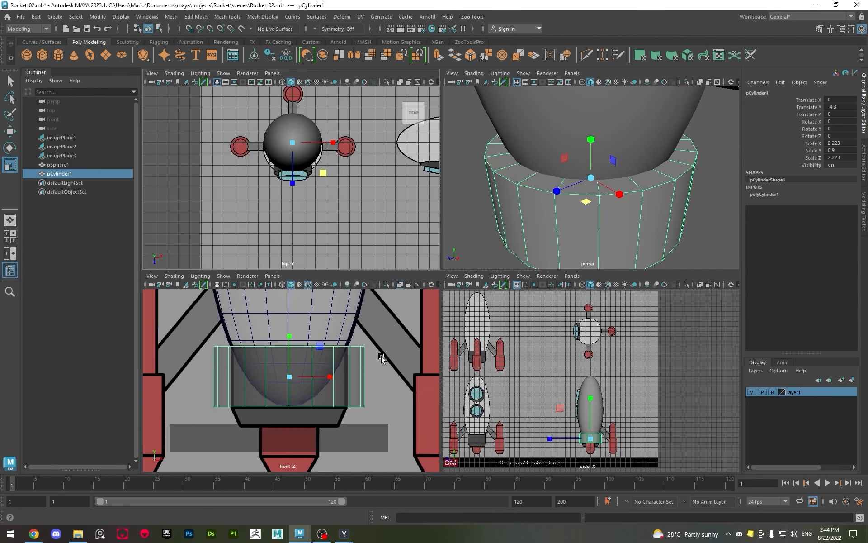
{"action": "key", "text": "space"}
{"action": "middle_click_drag", "start_coordinate": [458, 364], "coordinate": [460, 368]}
Try widening the cylinder slightly in X and Z in perspective, undo it, and return to the front view
{"action": "key", "text": "space"}
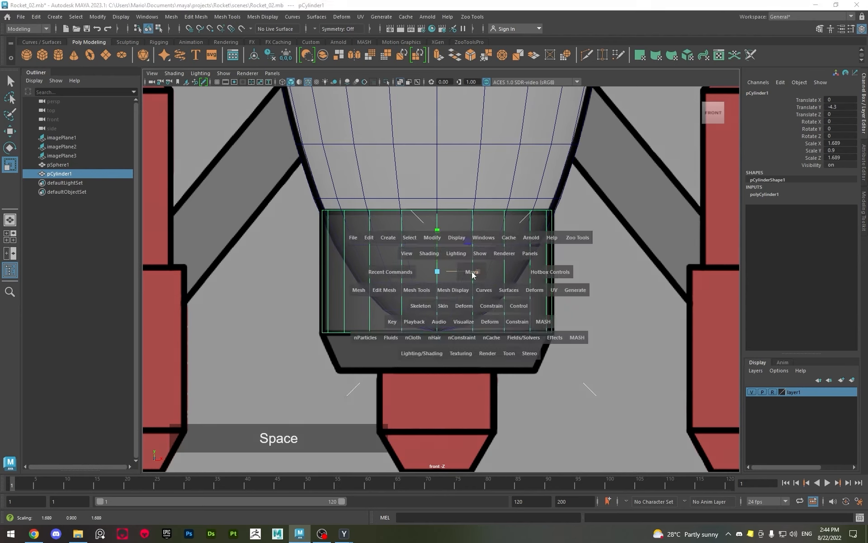
{"action": "key", "text": "space"}
{"action": "left_click_drag", "start_coordinate": [484, 332], "coordinate": [538, 227], "text": "alt"}
{"action": "middle_click_drag", "start_coordinate": [538, 227], "coordinate": [555, 224]}
{"action": "key", "text": "ctrl+z"}
{"action": "key", "text": "space"}
{"action": "key", "text": "space"}
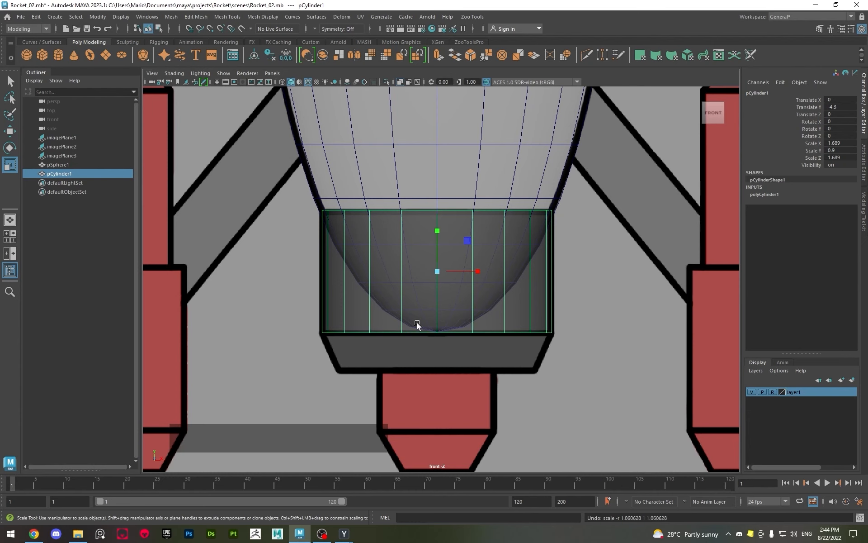
Enter face selection on the cylinder in perspective and select one triangular face of its bottom cap
{"action": "key", "text": "space"}
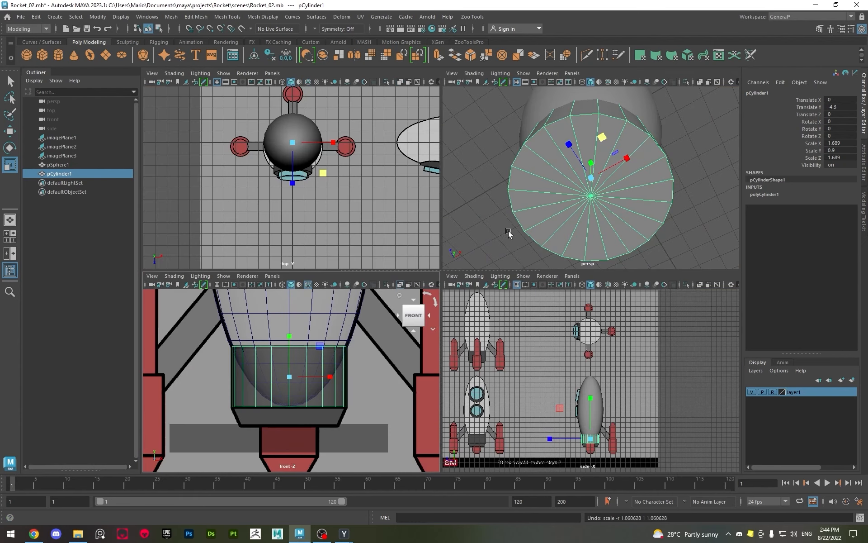
{"action": "key", "text": "space"}
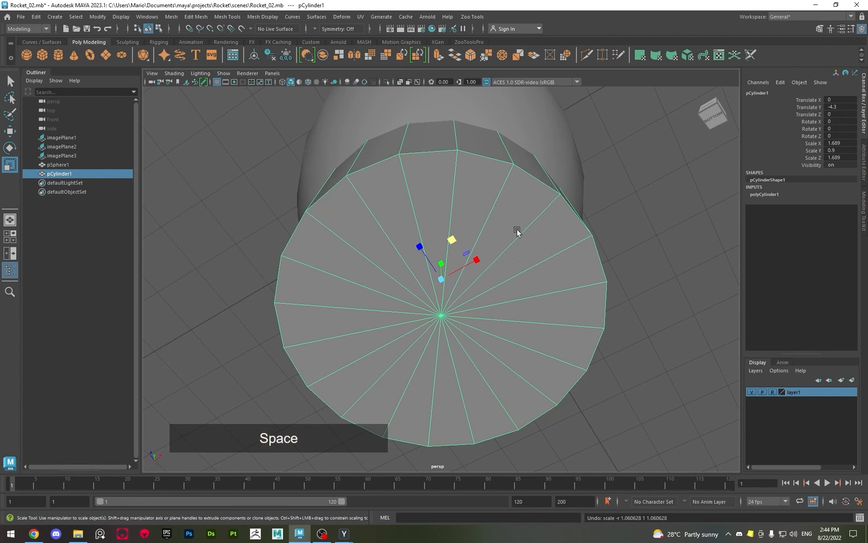
{"action": "right_click", "coordinate": [432, 190]}
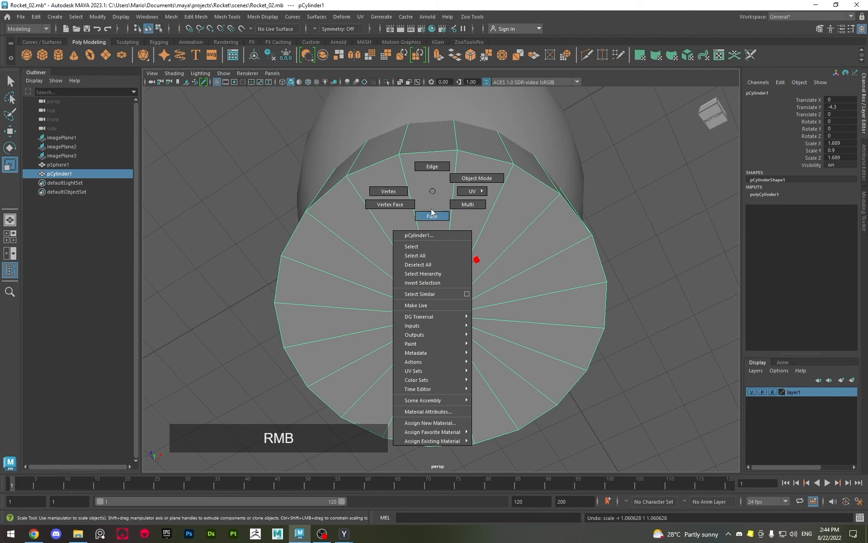
{"action": "right_click_drag", "start_coordinate": [432, 222], "coordinate": [432, 221]}
{"action": "left_click", "coordinate": [435, 206]}
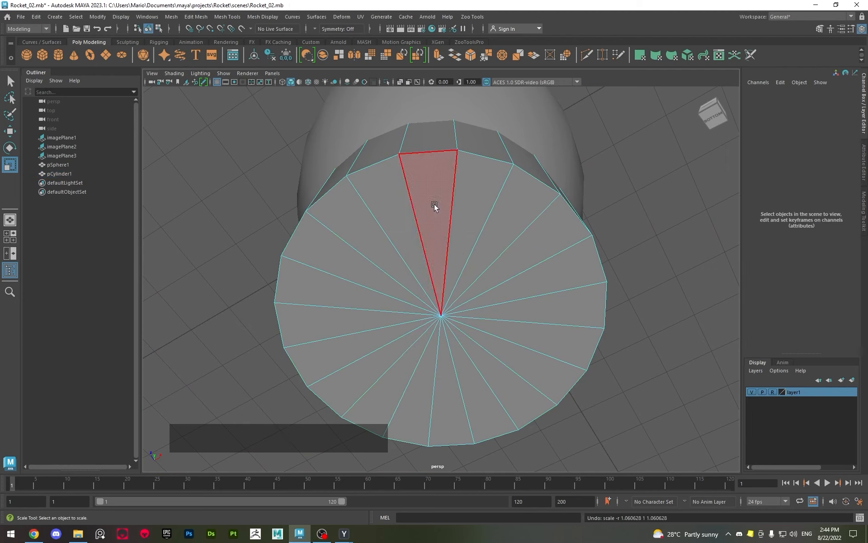
{"action": "left_click", "coordinate": [434, 229]}
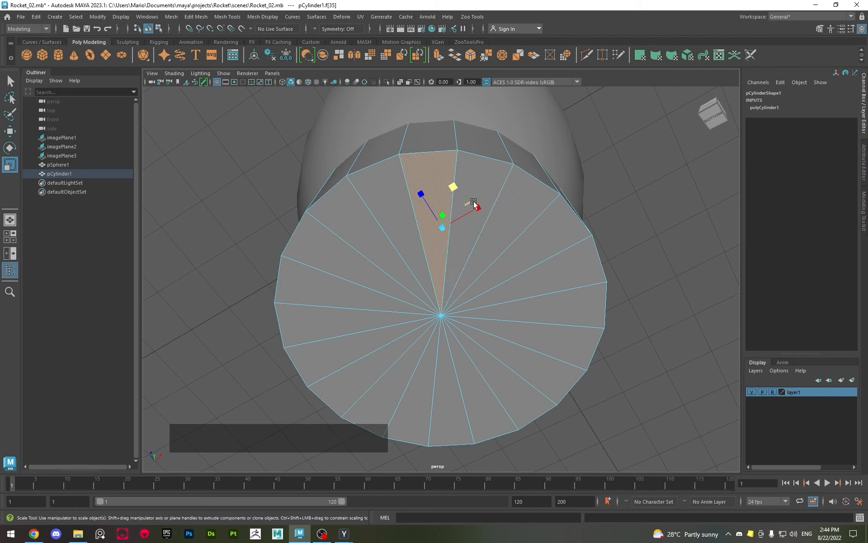
Add the neighbouring bottom-cap faces to the selection one at a time, and sweep across the remaining half
{"action": "left_click", "coordinate": [471, 234], "text": "shift"}
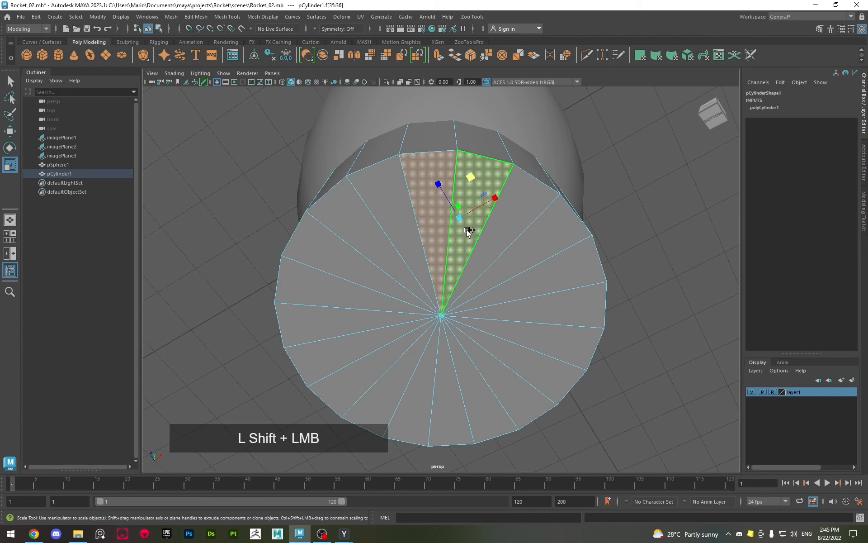
{"action": "left_click", "coordinate": [496, 242], "text": "shift"}
{"action": "left_click", "coordinate": [531, 257], "text": "shift"}
{"action": "left_click", "coordinate": [555, 277], "text": "shift"}
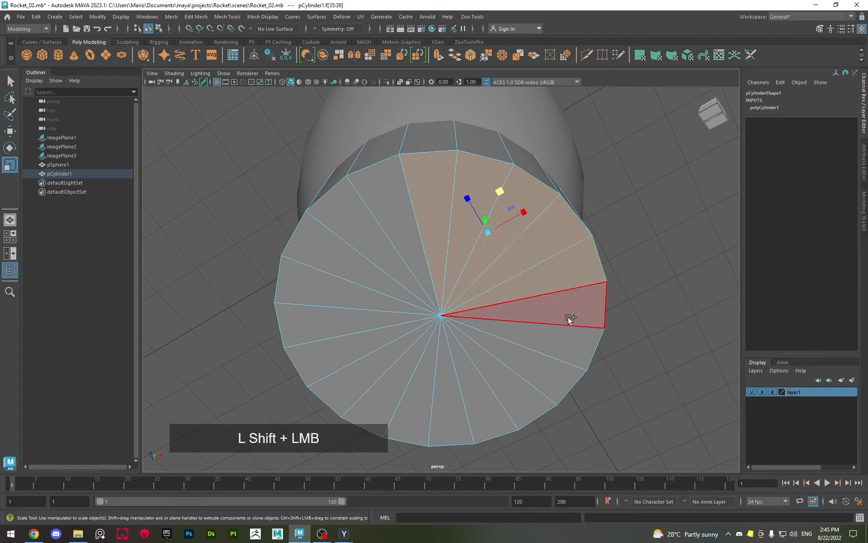
{"action": "left_click", "coordinate": [568, 317], "text": "shift"}
{"action": "left_click", "coordinate": [546, 385], "text": "shift"}
{"action": "left_click", "coordinate": [517, 403], "text": "shift"}
{"action": "left_click", "coordinate": [487, 414], "text": "shift"}
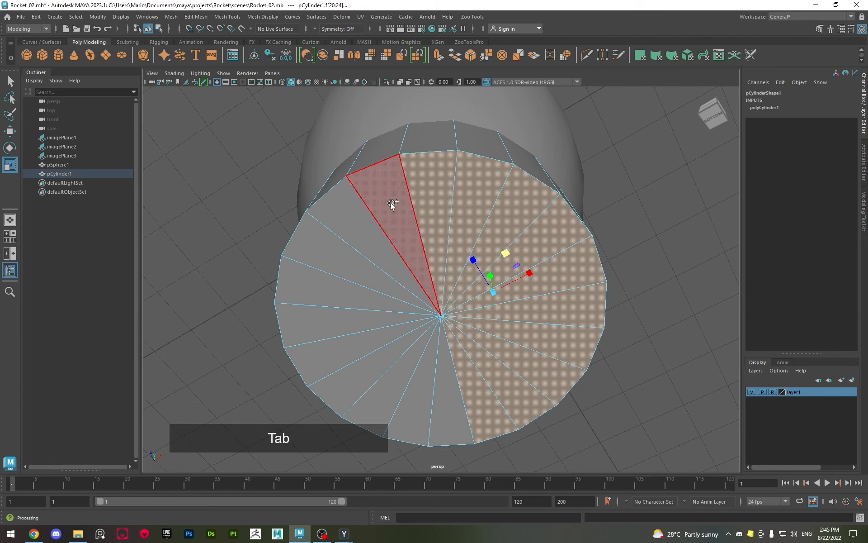
{"action": "mouse_move", "coordinate": [390, 203]}
{"action": "left_mouse_down"}
{"action": "mouse_move", "coordinate": [382, 266]}
{"action": "mouse_move", "coordinate": [413, 368]}
{"action": "mouse_move", "coordinate": [444, 384]}
{"action": "left_mouse_up"}
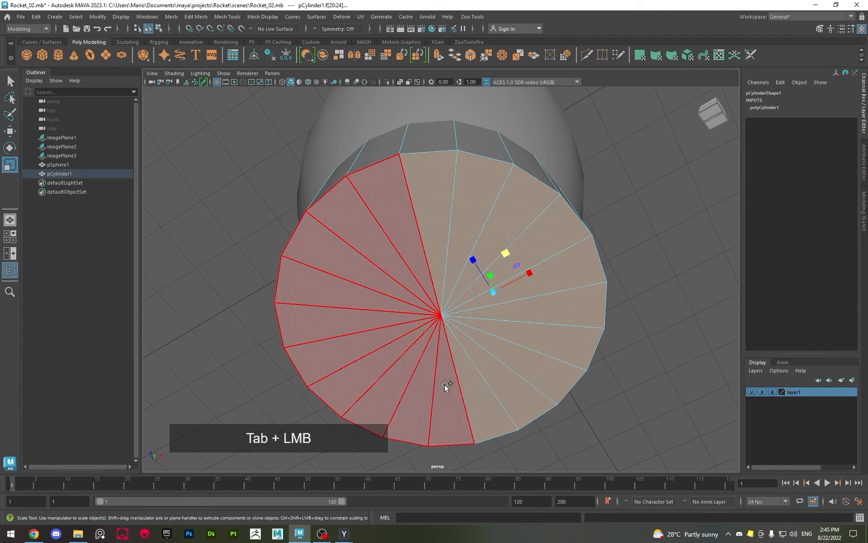
{"action": "left_click_drag", "start_coordinate": [396, 307], "coordinate": [397, 294]}
Reselect a single bottom-cap face and sweep around the cap to select all of its triangular faces
{"action": "left_click", "coordinate": [401, 243]}
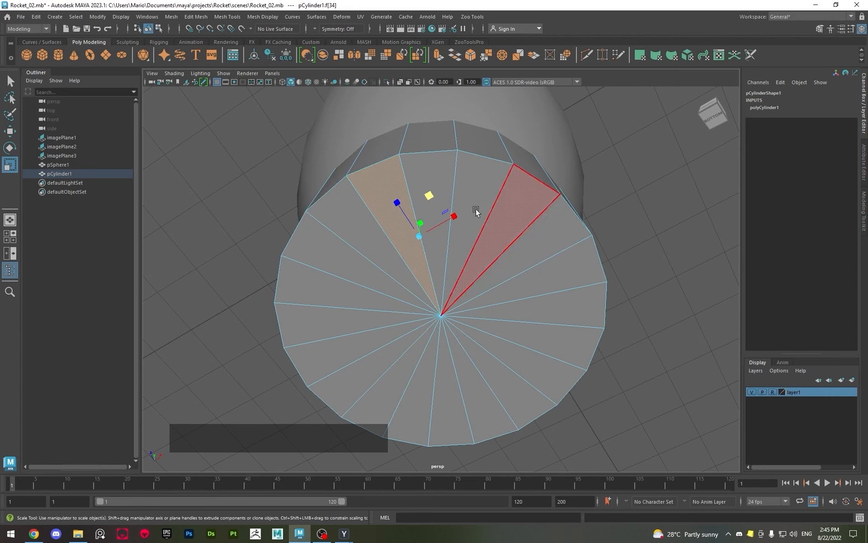
{"action": "key", "text": "Tab"}
{"action": "mouse_move", "coordinate": [435, 174]}
{"action": "left_mouse_down"}
{"action": "mouse_move", "coordinate": [500, 242]}
{"action": "mouse_move", "coordinate": [498, 350]}
{"action": "mouse_move", "coordinate": [403, 365]}
{"action": "mouse_move", "coordinate": [395, 232]}
{"action": "left_mouse_up"}
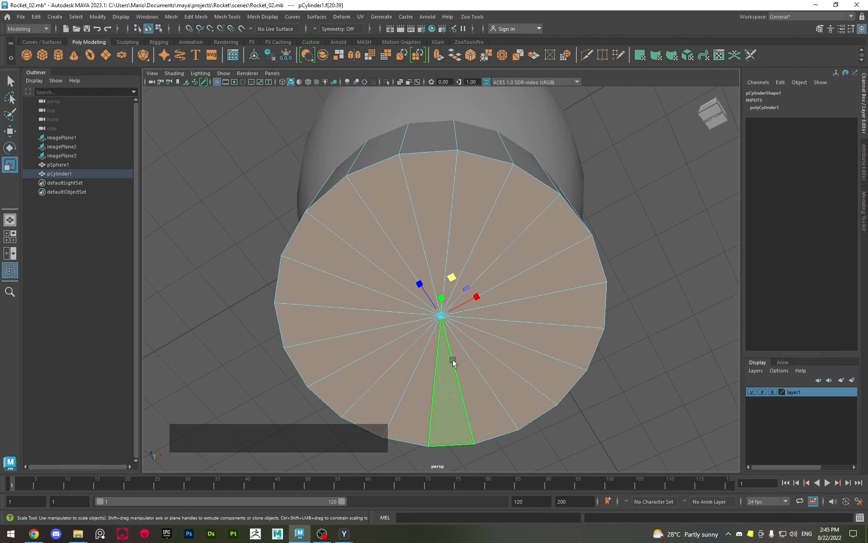
{"action": "left_click_drag", "start_coordinate": [464, 339], "coordinate": [469, 329], "text": "alt"}
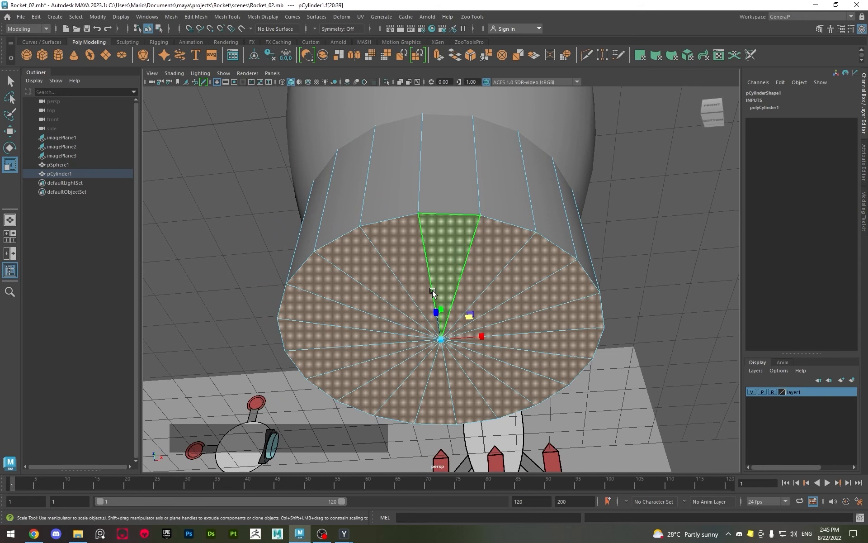
Extrude the selected bottom-cap faces straight down in the front view to the lower edge of the tapered base section
{"action": "key", "text": "space"}
{"action": "key", "text": "space"}
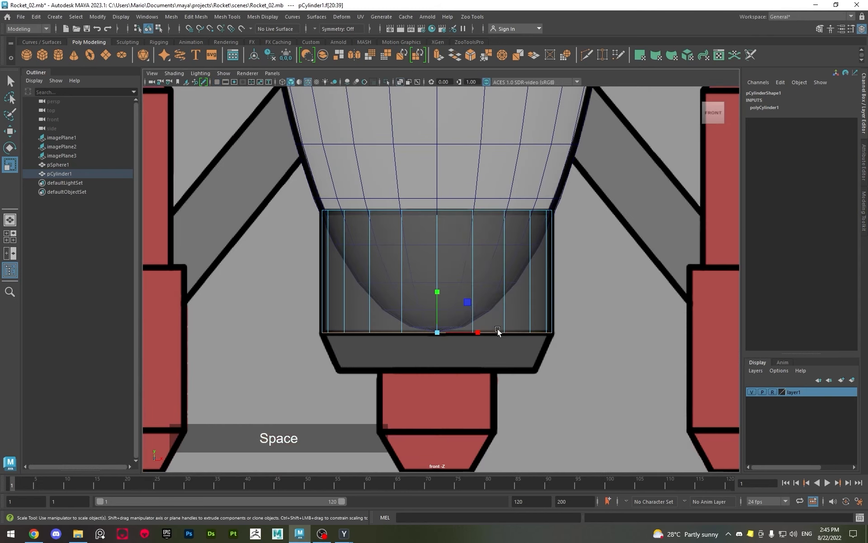
{"action": "key", "text": "w"}
{"action": "right_click_drag", "start_coordinate": [430, 333], "coordinate": [520, 369], "text": "alt"}
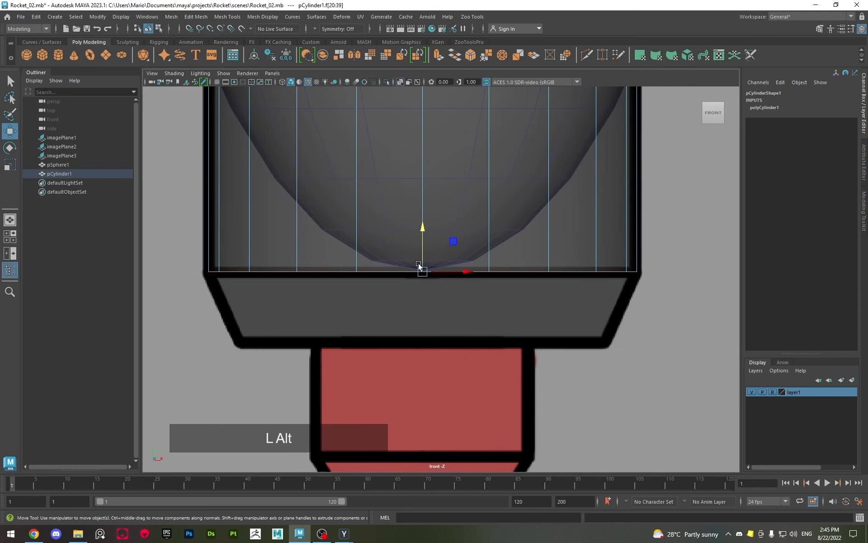
{"action": "left_click_drag", "start_coordinate": [423, 230], "coordinate": [421, 303], "text": "shift"}
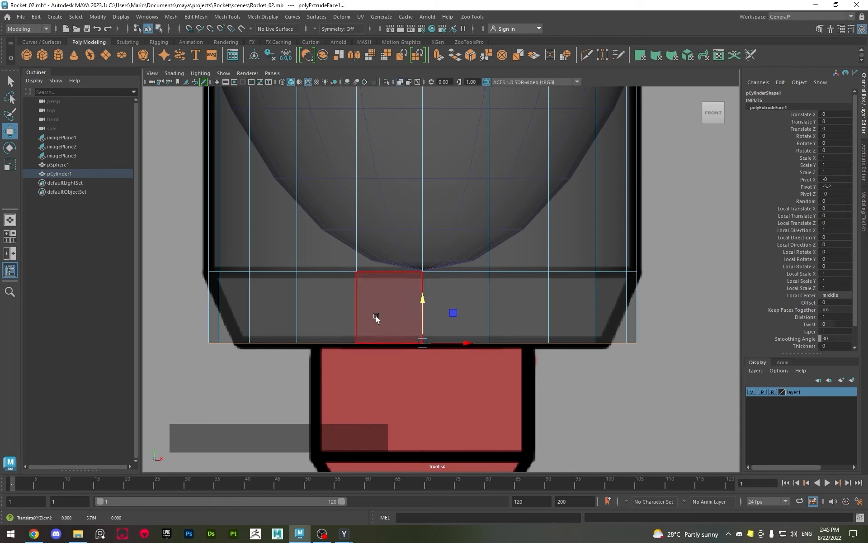
Scale the extruded bottom faces uniformly inward to match the reference's tapered sides, and return to object mode
{"action": "key", "text": "r"}
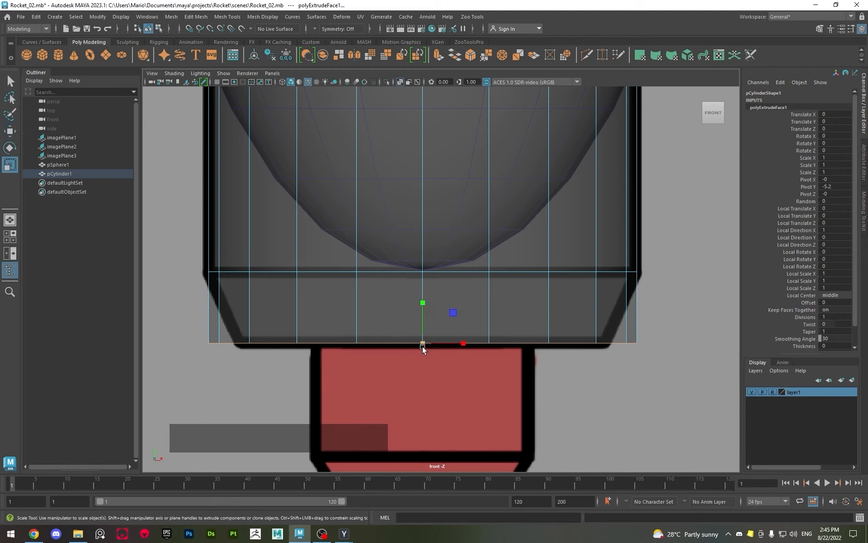
{"action": "left_click_drag", "start_coordinate": [423, 346], "coordinate": [378, 346]}
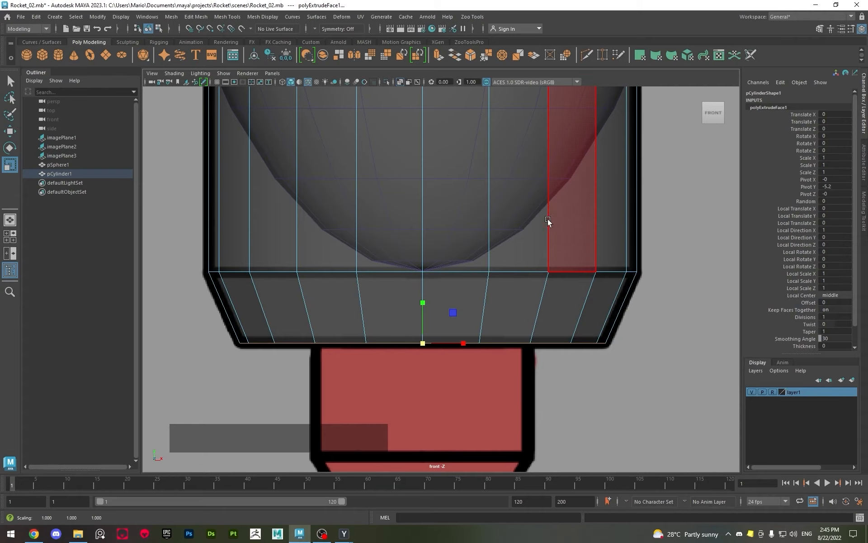
{"action": "right_click_drag", "start_coordinate": [548, 221], "coordinate": [444, 259]}
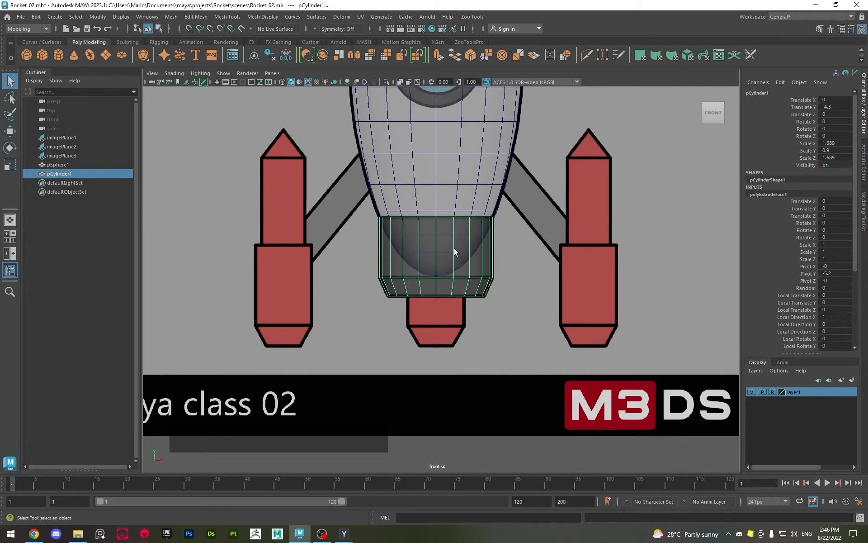
Examine the sphere body and tapered base cylinder against the reference in perspective, and return to the front view
{"action": "key", "text": "space"}
{"action": "key", "text": "space"}
{"action": "right_click_drag", "start_coordinate": [587, 244], "coordinate": [340, 266], "text": "alt"}
{"action": "left_click_drag", "start_coordinate": [340, 267], "coordinate": [378, 223], "text": "alt"}
{"action": "left_click", "coordinate": [410, 336]}
{"action": "mouse_move", "coordinate": [410, 336]}
{"action": "left_mouse_down", "text": "alt"}
{"action": "mouse_move", "coordinate": [359, 330]}
{"action": "mouse_move", "coordinate": [407, 335]}
{"action": "left_mouse_up", "text": "alt"}
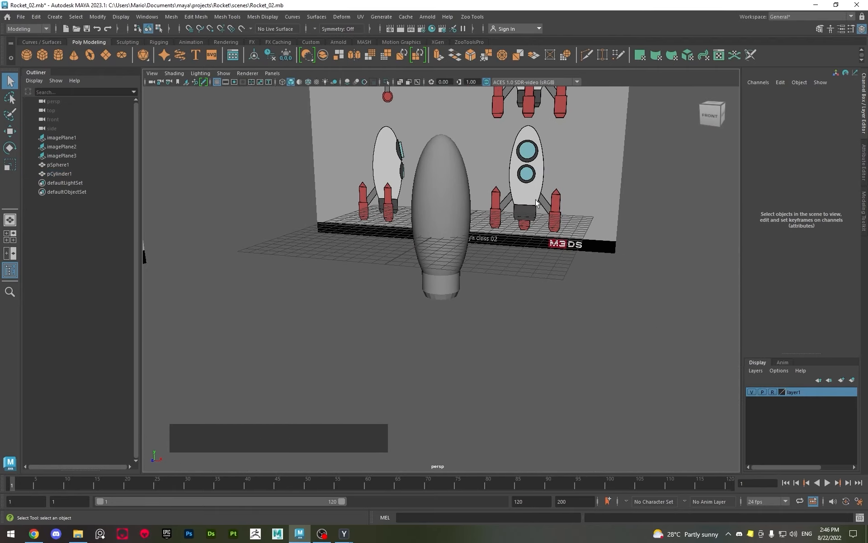
{"action": "left_click_drag", "start_coordinate": [521, 256], "coordinate": [468, 282], "text": "alt"}
{"action": "key", "text": "space"}
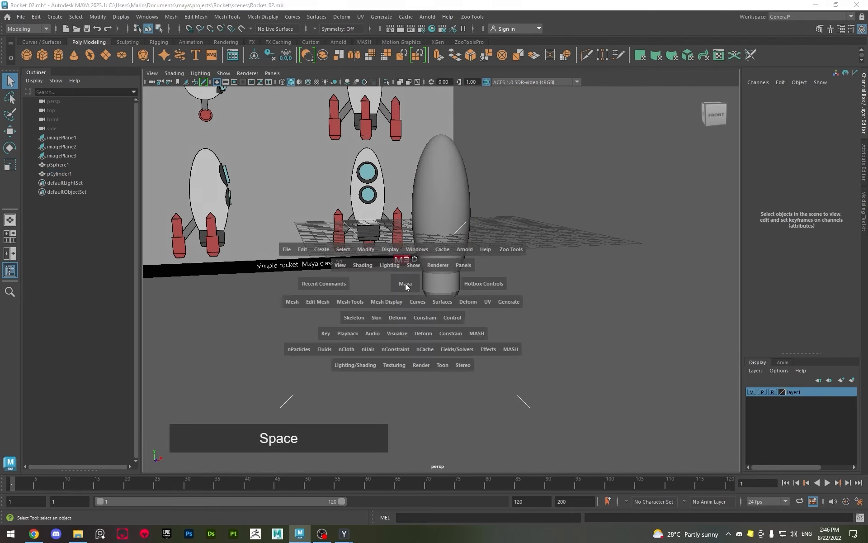
{"action": "key", "text": "space"}
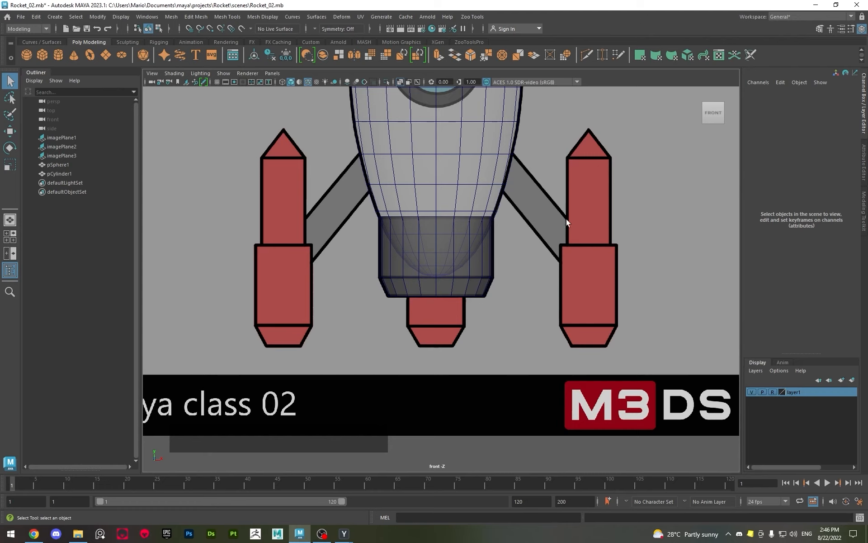
Create a polygon cube and move it in the front view onto the upper end of the right-hand grey support strut
{"action": "key", "text": "shift"}
{"action": "right_click", "coordinate": [519, 255], "text": "shift"}
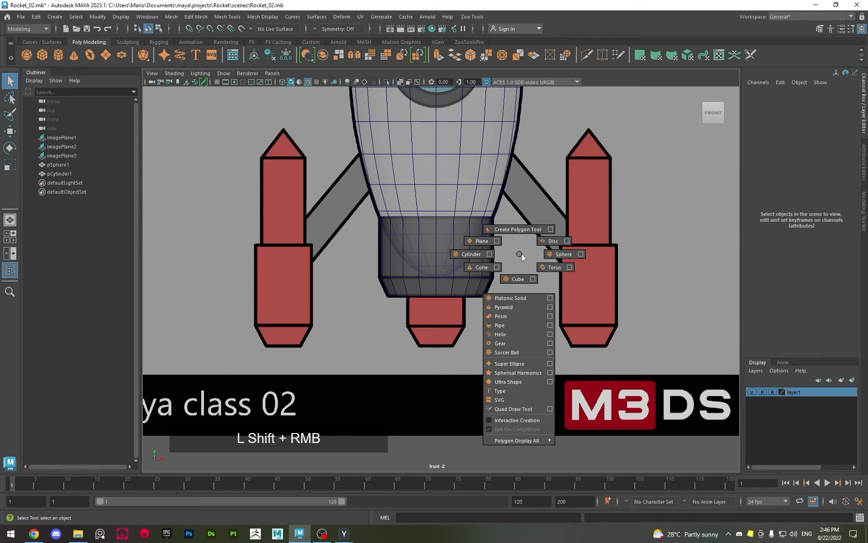
{"action": "right_click_drag", "start_coordinate": [522, 254], "coordinate": [519, 281], "text": "shift"}
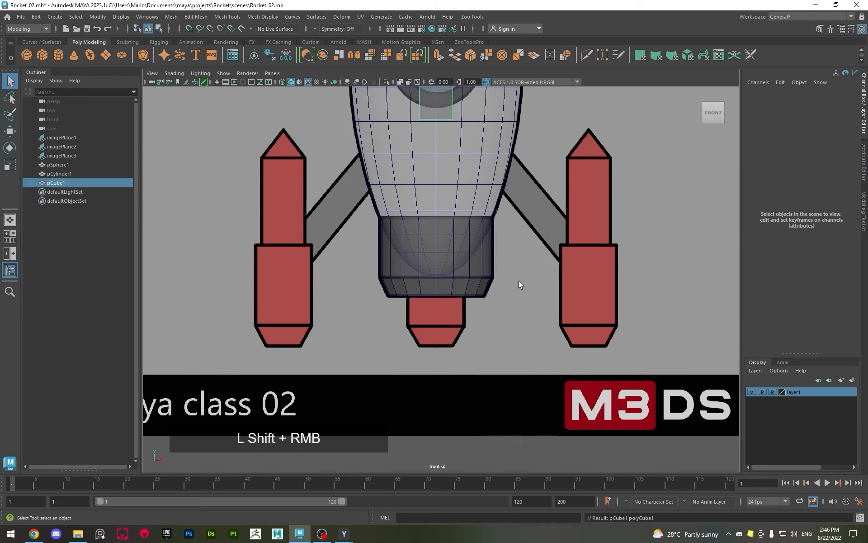
{"action": "middle_click_drag", "start_coordinate": [509, 259], "coordinate": [419, 150], "text": "alt"}
{"action": "key", "text": "w"}
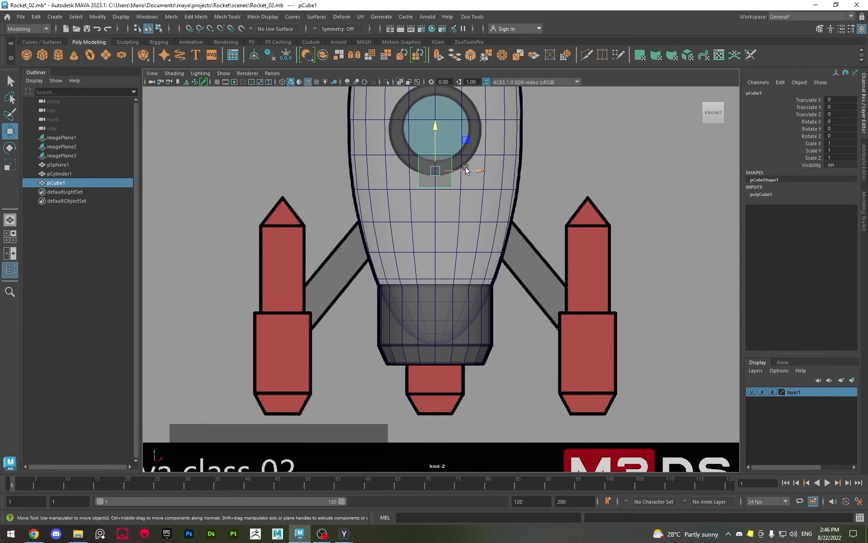
{"action": "left_click_drag", "start_coordinate": [461, 148], "coordinate": [547, 221]}
Rotate the cube about 40 degrees around Z to match the strut's slope, nudging it into line with the strut's edges
{"action": "scroll", "coordinate": [546, 221], "scroll_direction": "up", "scroll_amount": 1}
{"action": "scroll", "coordinate": [546, 221], "scroll_direction": "up", "scroll_amount": 2}
{"action": "middle_click_drag", "start_coordinate": [540, 255], "coordinate": [277, 284], "text": "alt"}
{"action": "scroll", "coordinate": [280, 281], "scroll_direction": "up", "scroll_amount": 3}
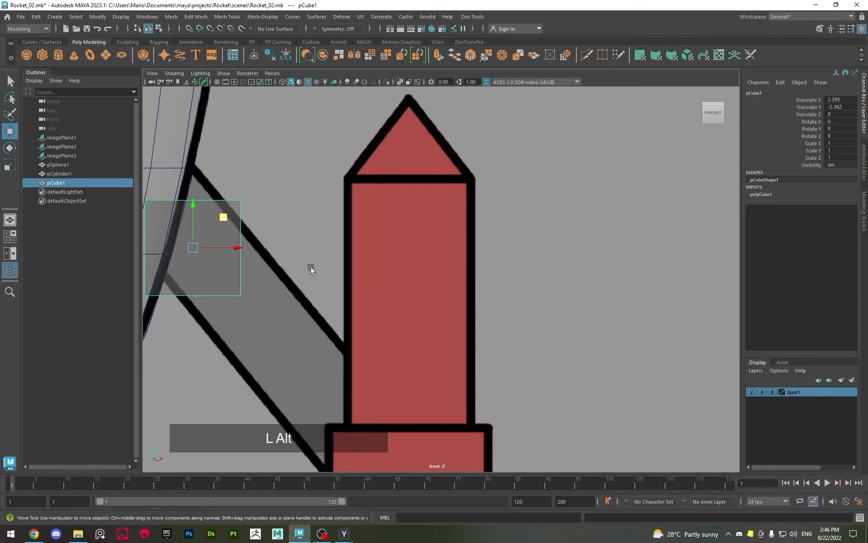
{"action": "middle_click_drag", "start_coordinate": [337, 265], "coordinate": [520, 246], "text": "alt"}
{"action": "key", "text": "e"}
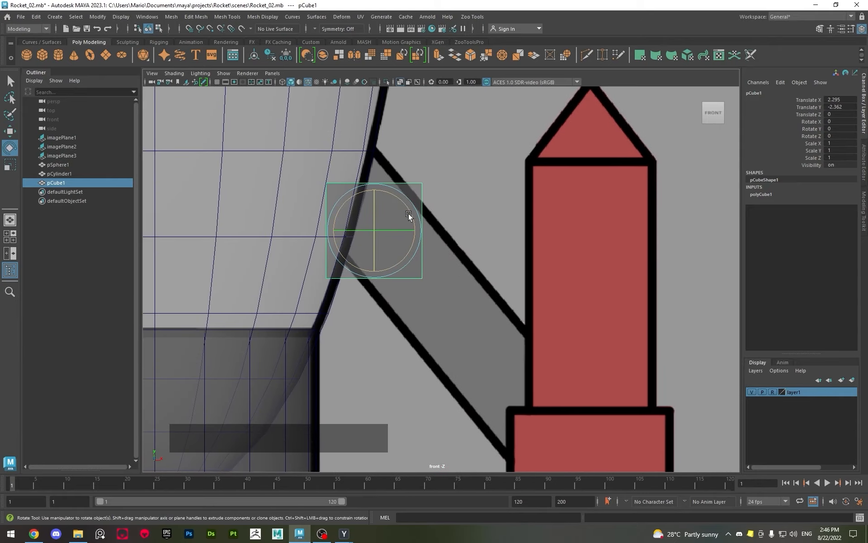
{"action": "left_click_drag", "start_coordinate": [409, 215], "coordinate": [405, 195]}
{"action": "key", "text": "w"}
{"action": "key", "text": "e"}
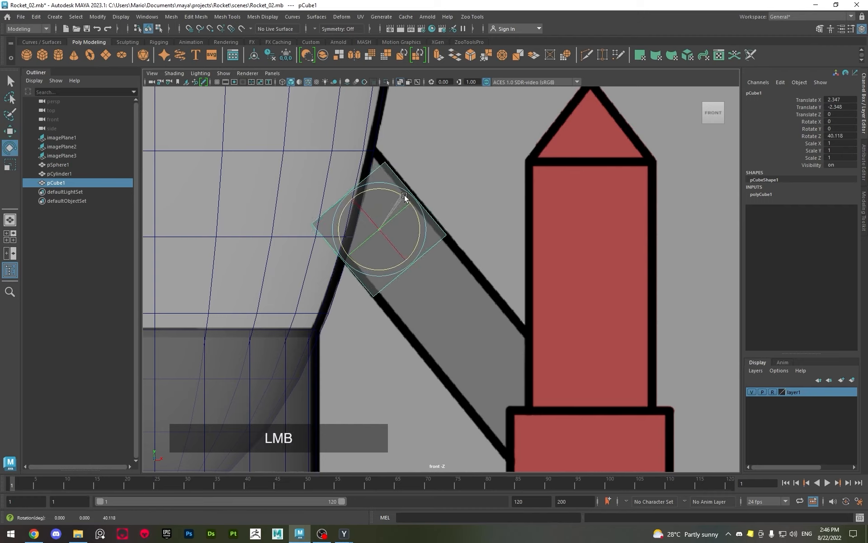
{"action": "key", "text": "w"}
Shift the cube slightly toward the strut's centre and scale it uniformly to about 0.936 to fit the strut's width
{"action": "key", "text": "r"}
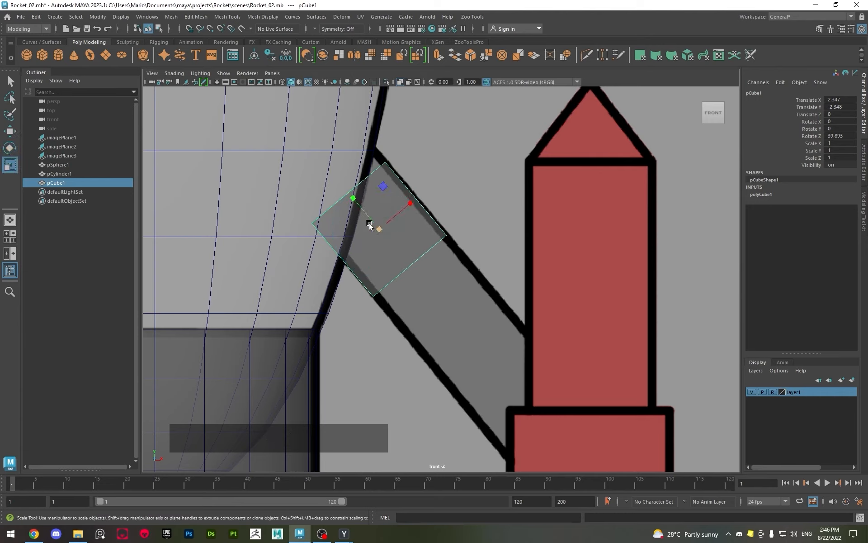
{"action": "key", "text": "w"}
{"action": "left_click_drag", "start_coordinate": [408, 201], "coordinate": [409, 200]}
{"action": "key", "text": "r"}
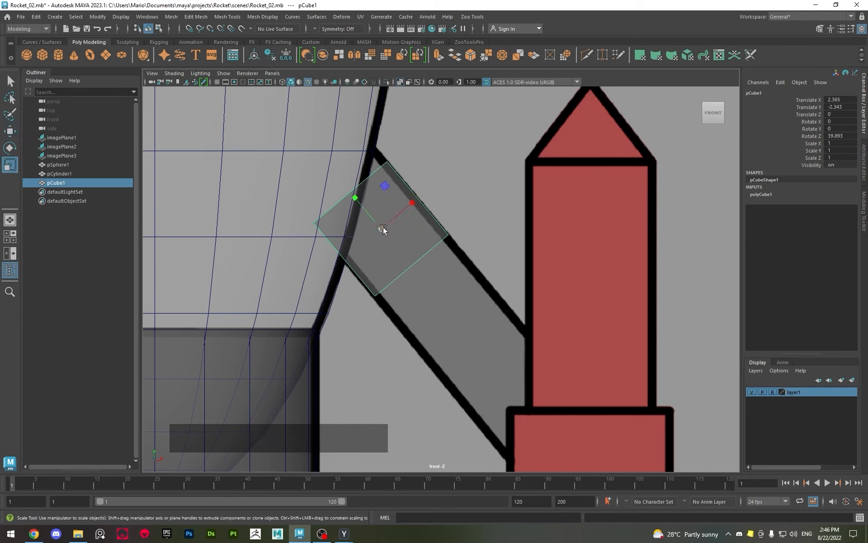
{"action": "left_click_drag", "start_coordinate": [382, 229], "coordinate": [391, 250]}
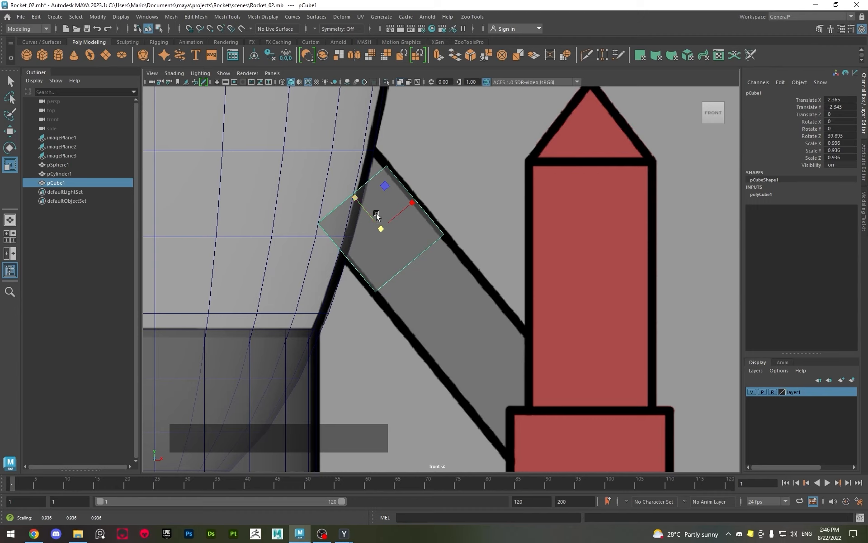
{"action": "key", "text": "w"}
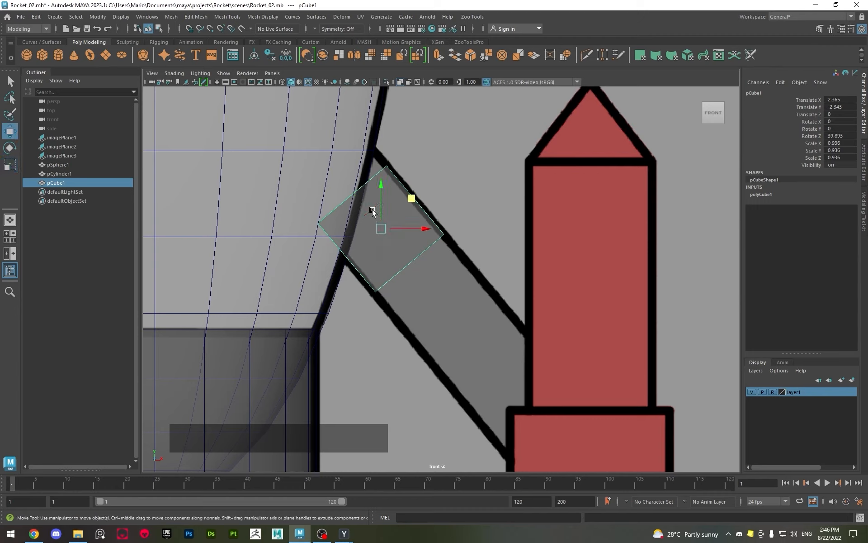
{"action": "key", "text": "r"}
{"action": "key", "text": "w"}
{"action": "key", "text": "r"}
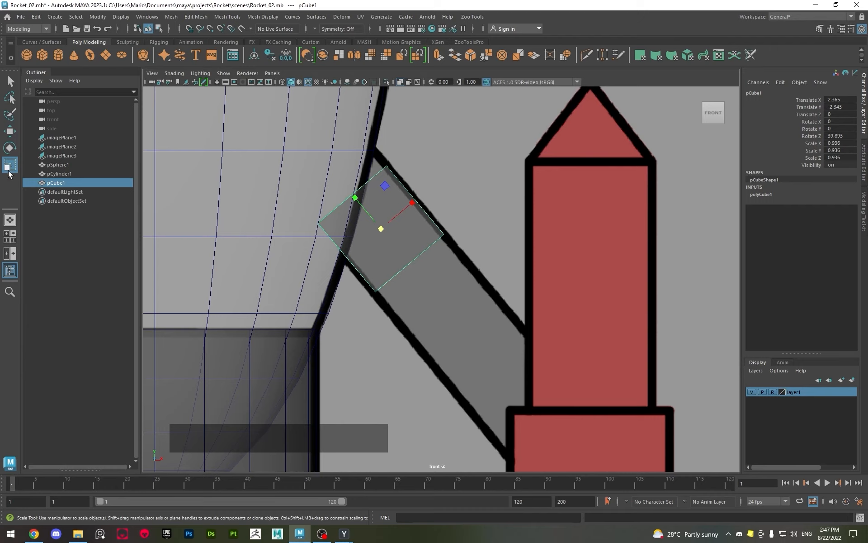
{"action": "key", "text": "w"}
{"action": "key", "text": "e"}
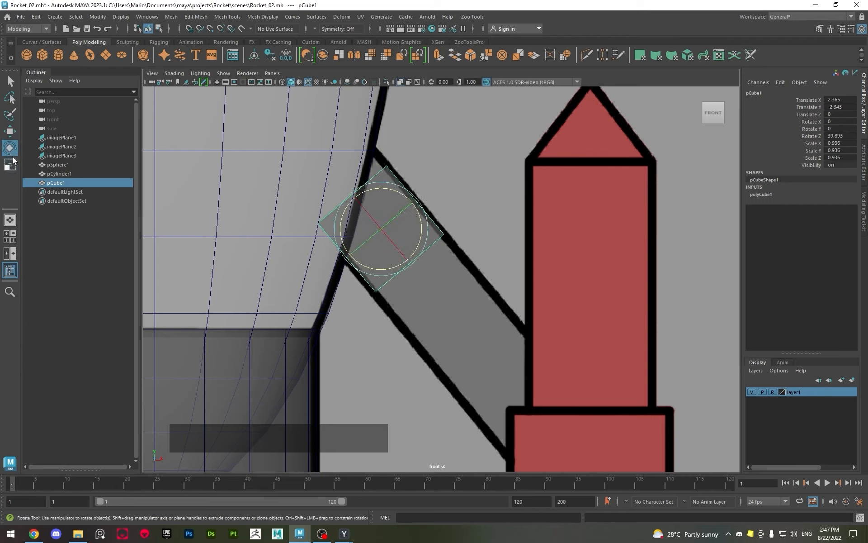
{"action": "key", "text": "r"}
{"action": "key", "text": "e"}
{"action": "key", "text": "w"}
{"action": "key", "text": "e"}
{"action": "key", "text": "r"}
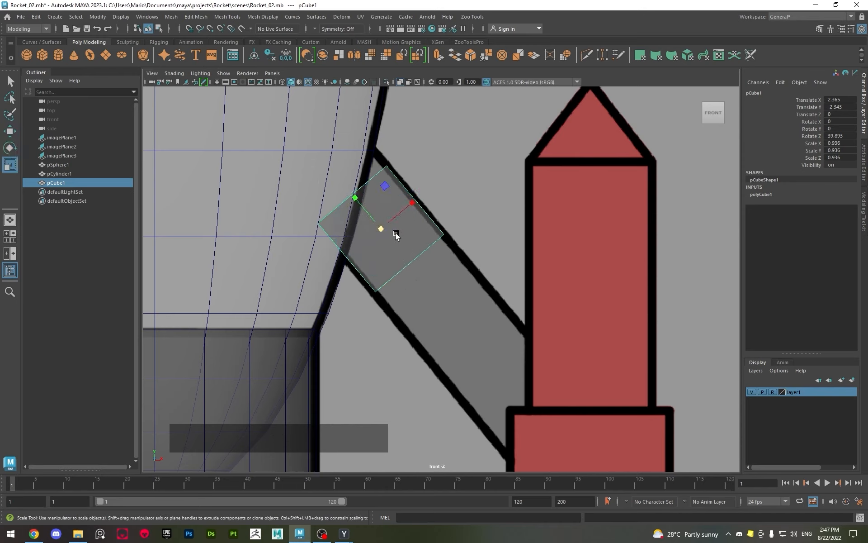
{"action": "key", "text": "w"}
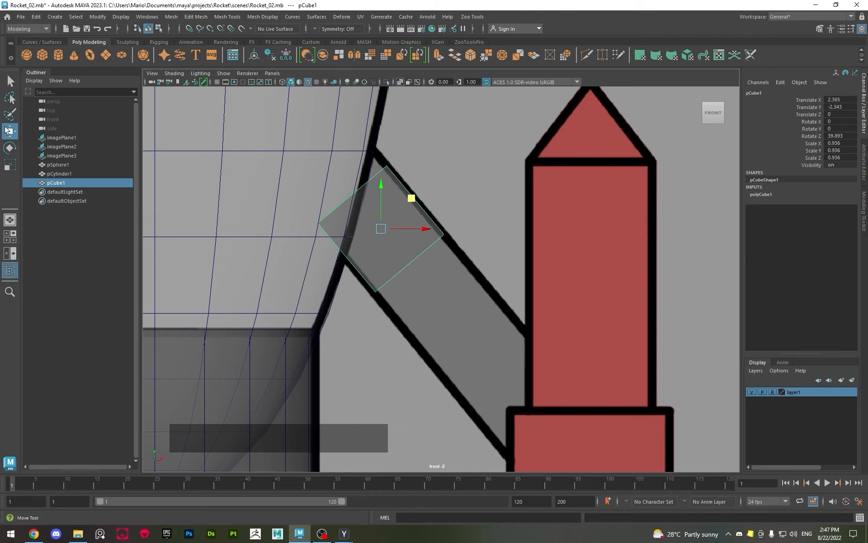
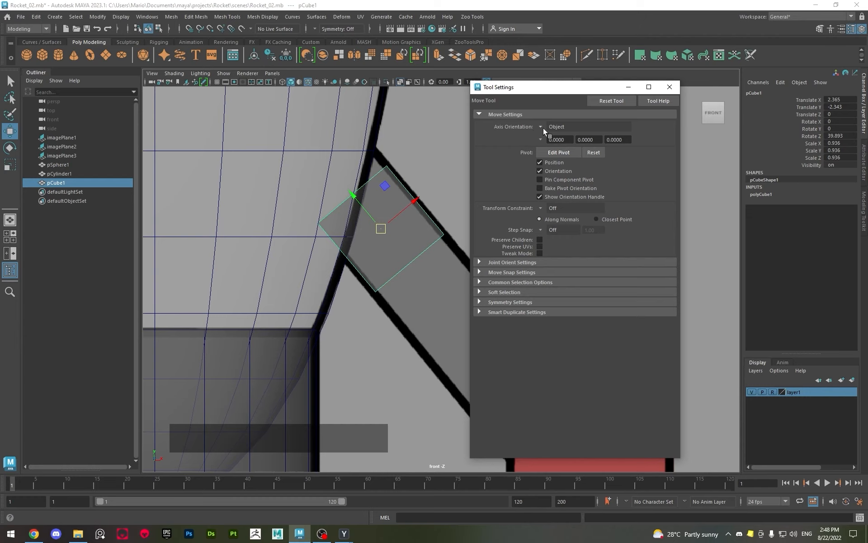
Switch the Move tool's axis orientation to World and check the Scale tool's axis orientation settings
{"action": "left_click", "coordinate": [542, 128]}
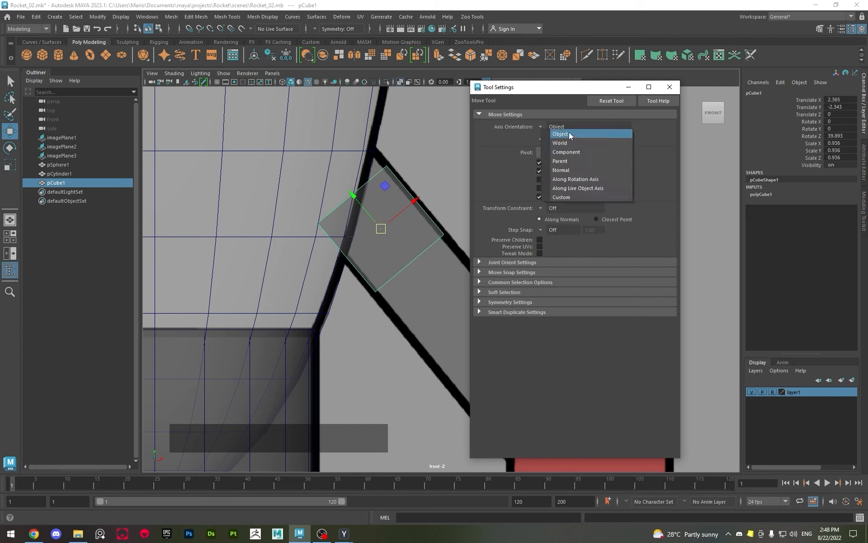
{"action": "left_click", "coordinate": [571, 142]}
{"action": "left_click", "coordinate": [669, 87]}
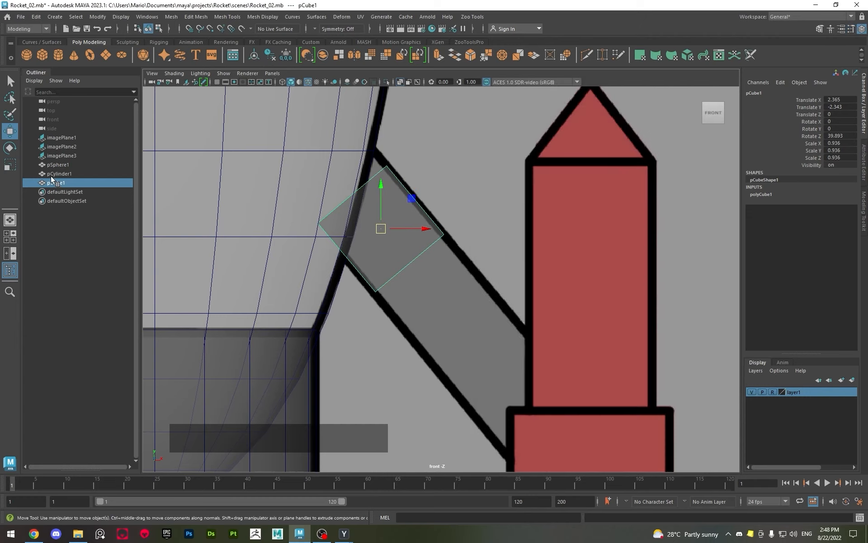
{"action": "key", "text": "r"}
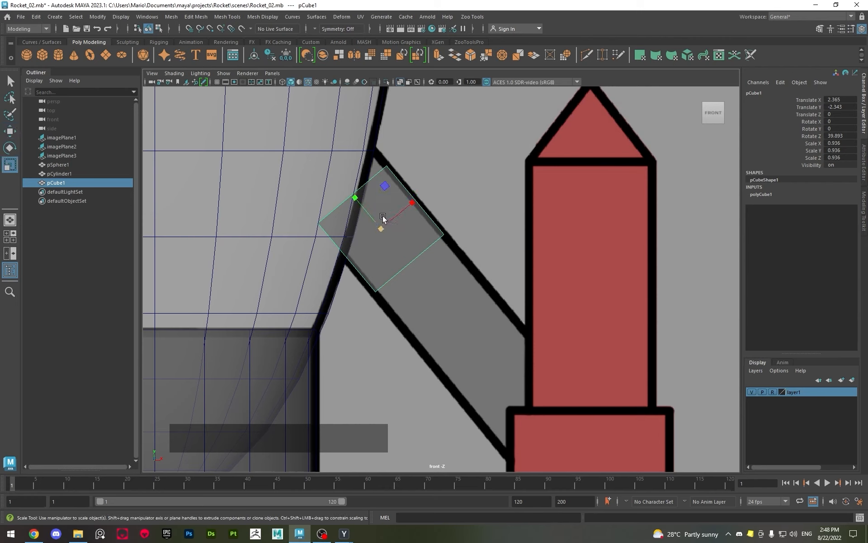
{"action": "double_click", "coordinate": [10, 164]}
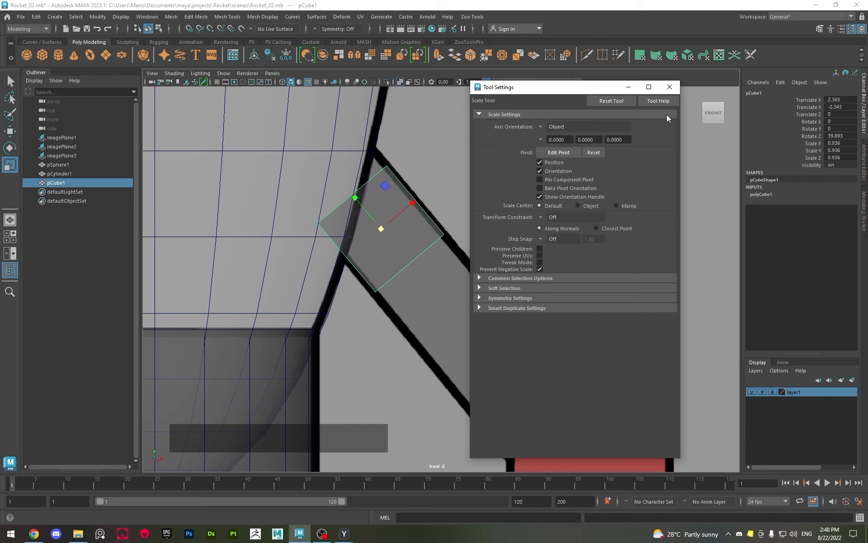
{"action": "left_click", "coordinate": [669, 87]}
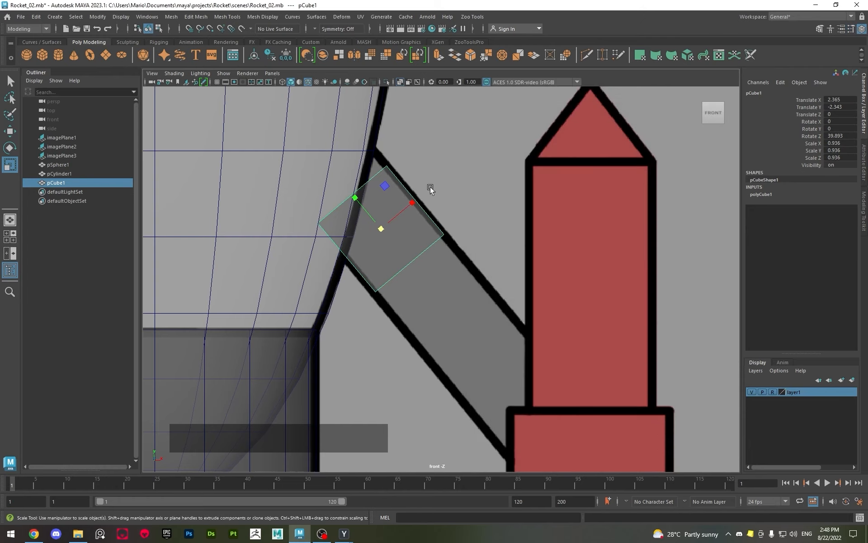
Stretch the cube lengthwise along the right-hand strut to a Scale Y of about 3.348
{"action": "mouse_move", "coordinate": [362, 203]}
{"action": "left_mouse_down"}
{"action": "mouse_move", "coordinate": [340, 189]}
{"action": "mouse_move", "coordinate": [346, 202]}
{"action": "left_mouse_up"}
{"action": "right_click_drag", "start_coordinate": [345, 202], "coordinate": [401, 205], "text": "alt"}
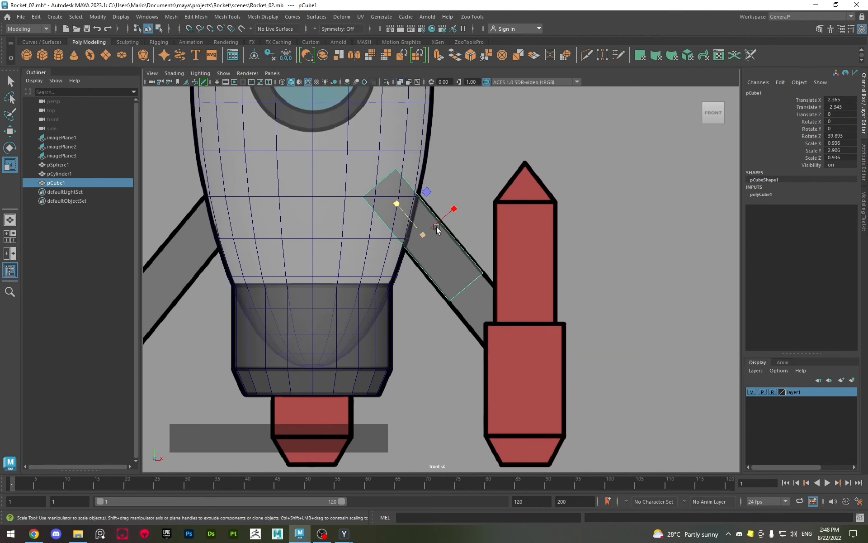
{"action": "left_click_drag", "start_coordinate": [409, 217], "coordinate": [393, 200]}
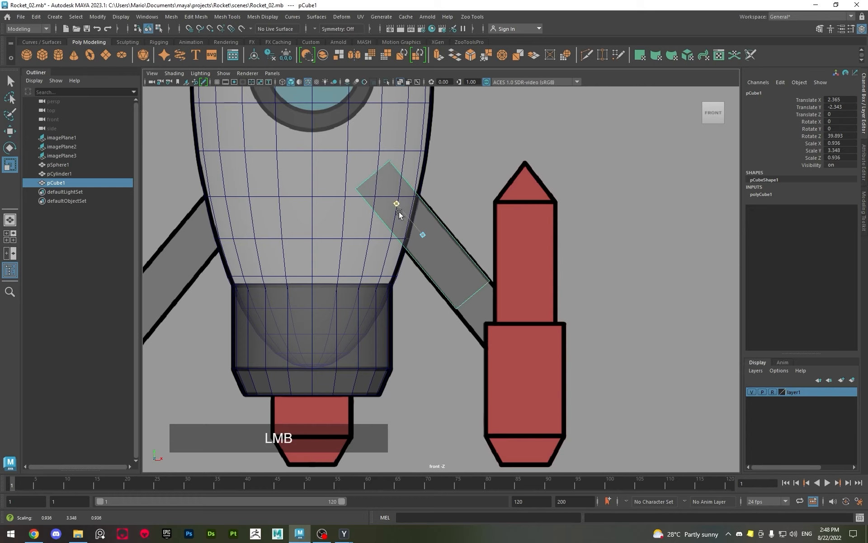
Set the Move tool's axis orientation to Object and slide the cube down along the strut to about X 2.888, Y -2.968
{"action": "key", "text": "w"}
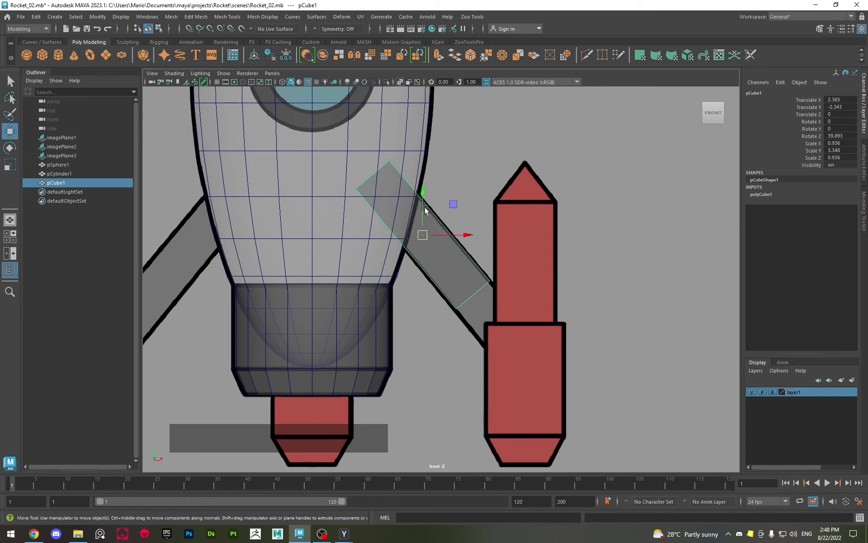
{"action": "double_click", "coordinate": [10, 132]}
{"action": "left_click", "coordinate": [541, 127]}
{"action": "left_click", "coordinate": [571, 132]}
{"action": "left_click", "coordinate": [669, 87]}
{"action": "left_click_drag", "start_coordinate": [393, 198], "coordinate": [417, 226]}
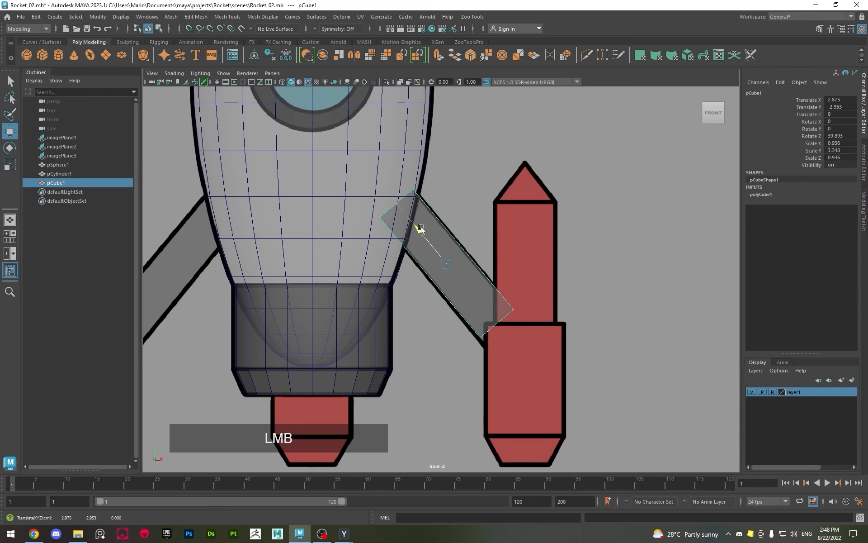
Lengthen the cube to a Scale Y of about 4.677 and shift it along the strut to about X 3.029, Y -3.137
{"action": "scroll", "coordinate": [423, 232], "scroll_direction": "up", "scroll_amount": 3, "text": "alt"}
{"action": "key", "text": "r"}
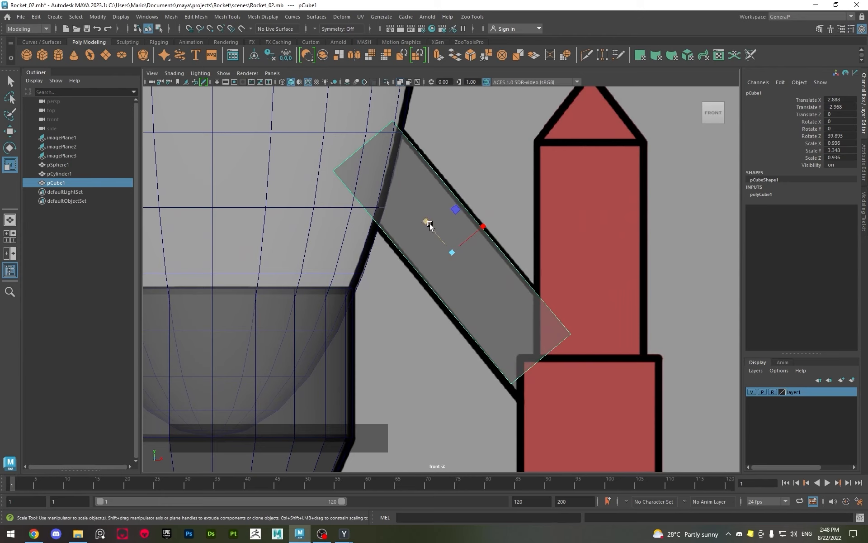
{"action": "mouse_move", "coordinate": [427, 223]}
{"action": "left_mouse_down"}
{"action": "mouse_move", "coordinate": [420, 215]}
{"action": "mouse_move", "coordinate": [436, 232]}
{"action": "mouse_move", "coordinate": [431, 225]}
{"action": "left_mouse_up"}
{"action": "key", "text": "w"}
{"action": "key", "text": "r"}
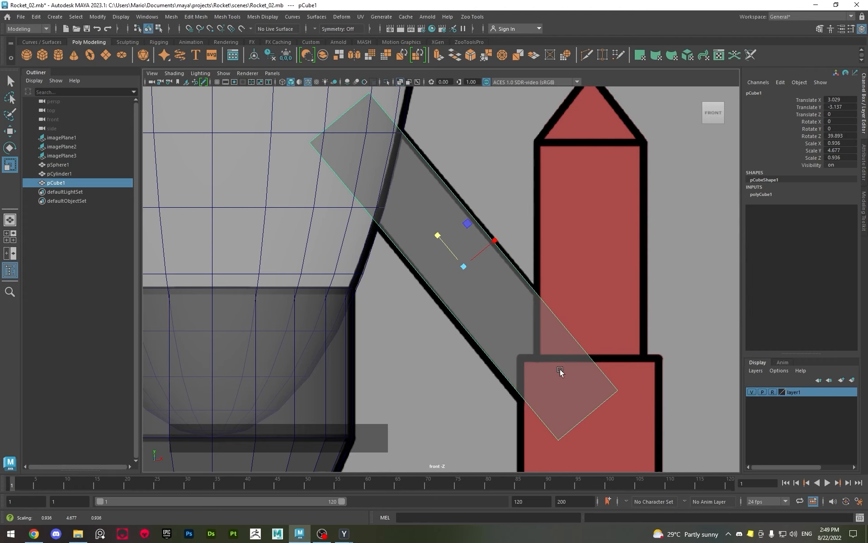
Examine the strut cube against the rocket body in perspective with X-Ray display, turn X-Ray off, and return to the front view
{"action": "key", "text": "space"}
{"action": "key", "text": "space"}
{"action": "scroll", "coordinate": [452, 254], "scroll_direction": "up", "scroll_amount": 2, "text": "alt"}
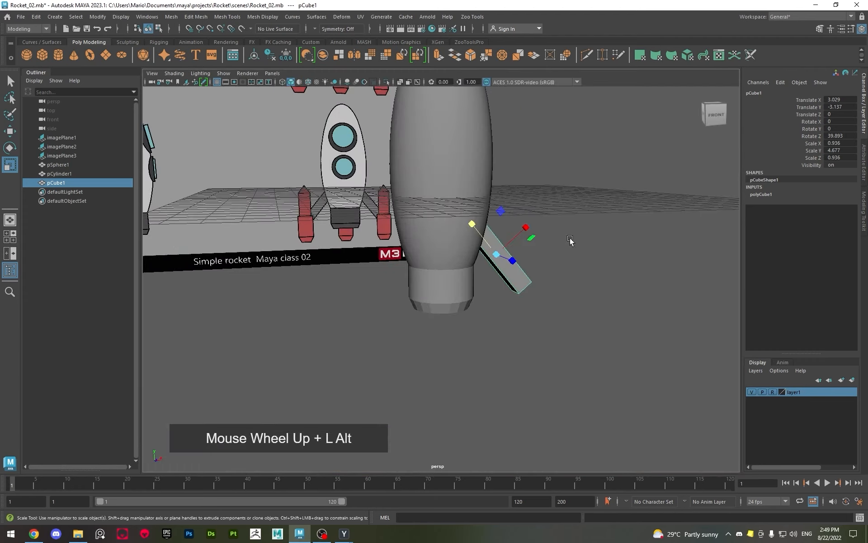
{"action": "left_click_drag", "start_coordinate": [452, 253], "coordinate": [475, 223], "text": "alt"}
{"action": "left_click_drag", "start_coordinate": [411, 162], "coordinate": [429, 152], "text": "alt"}
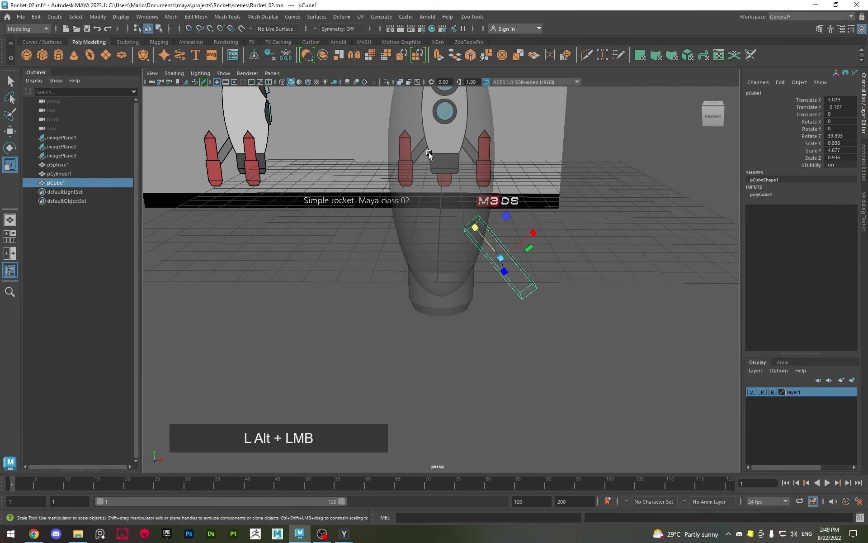
{"action": "left_click", "coordinate": [398, 83]}
{"action": "key", "text": "space"}
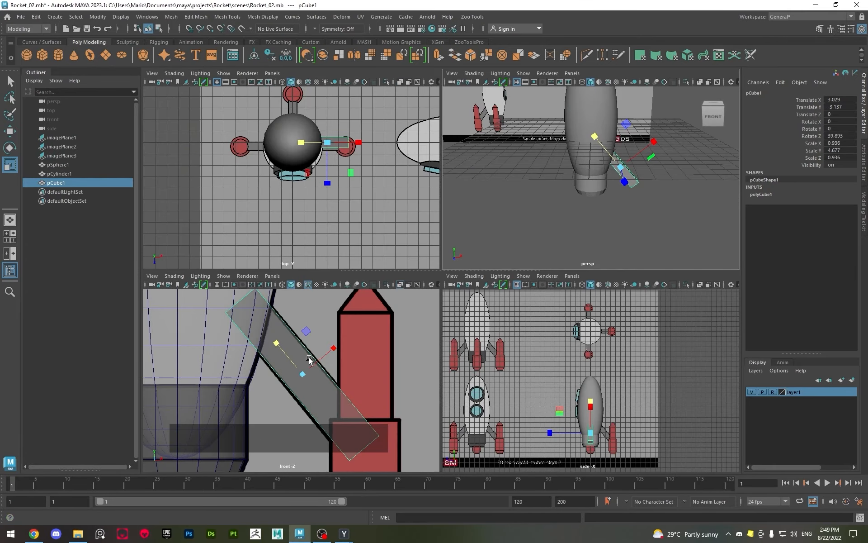
{"action": "key", "text": "space"}
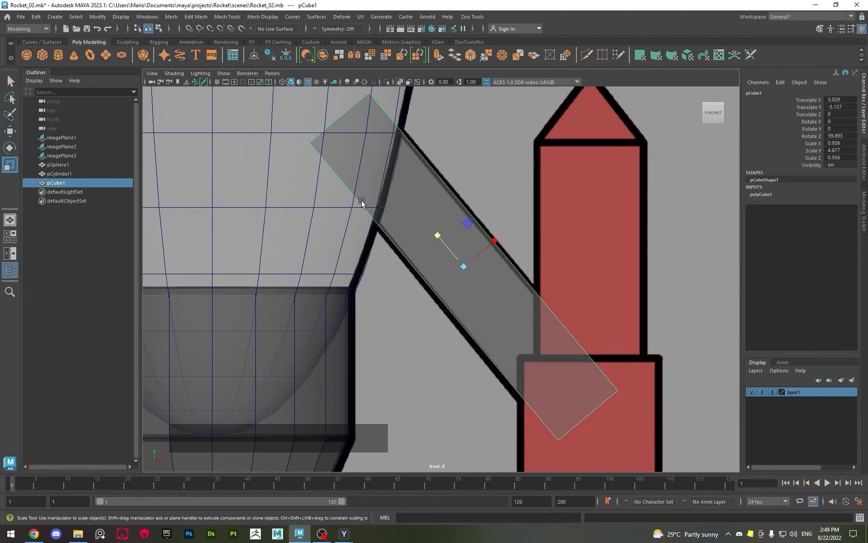
Select the sphere body and tapered base cylinder in the front view and examine how they fit the reference
{"action": "right_click_drag", "start_coordinate": [361, 201], "coordinate": [426, 304], "text": "alt"}
{"action": "middle_click_drag", "start_coordinate": [426, 305], "coordinate": [415, 190], "text": "alt"}
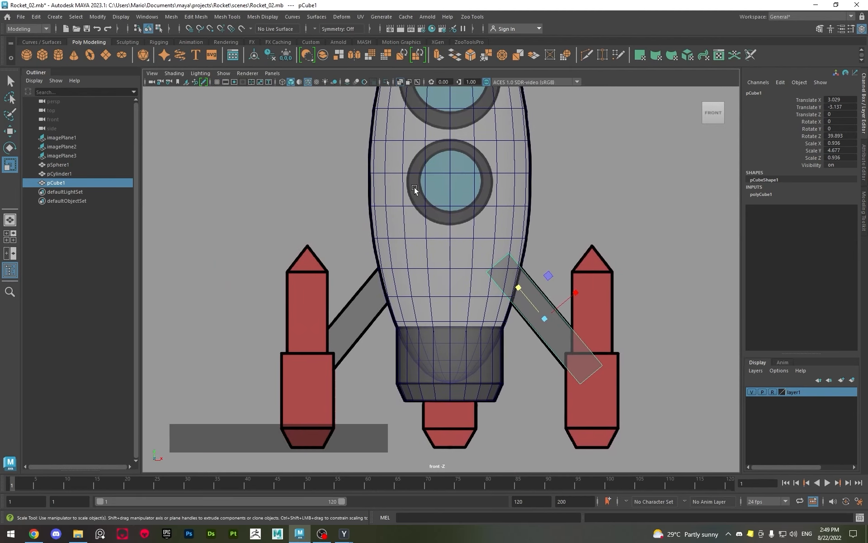
{"action": "left_click", "coordinate": [415, 190]}
{"action": "left_click", "coordinate": [454, 377], "text": "shift"}
{"action": "right_click_drag", "start_coordinate": [399, 308], "coordinate": [390, 302], "text": "alt"}
{"action": "middle_click_drag", "start_coordinate": [401, 304], "coordinate": [369, 348], "text": "alt"}
{"action": "right_click_drag", "start_coordinate": [394, 355], "coordinate": [387, 352], "text": "alt"}
{"action": "middle_click_drag", "start_coordinate": [422, 308], "coordinate": [412, 321], "text": "alt"}
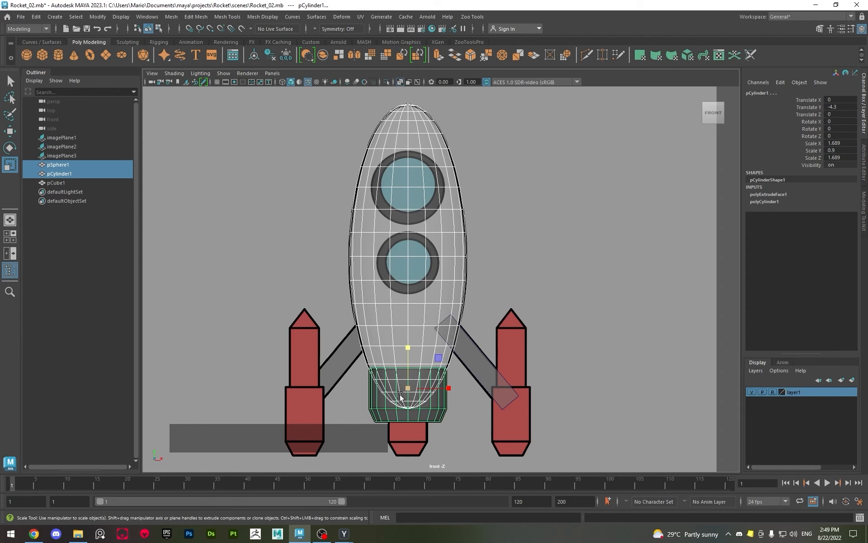
Compare the body and strut cube with the reference in the side and top views, clearing the selection
{"action": "key", "text": "space"}
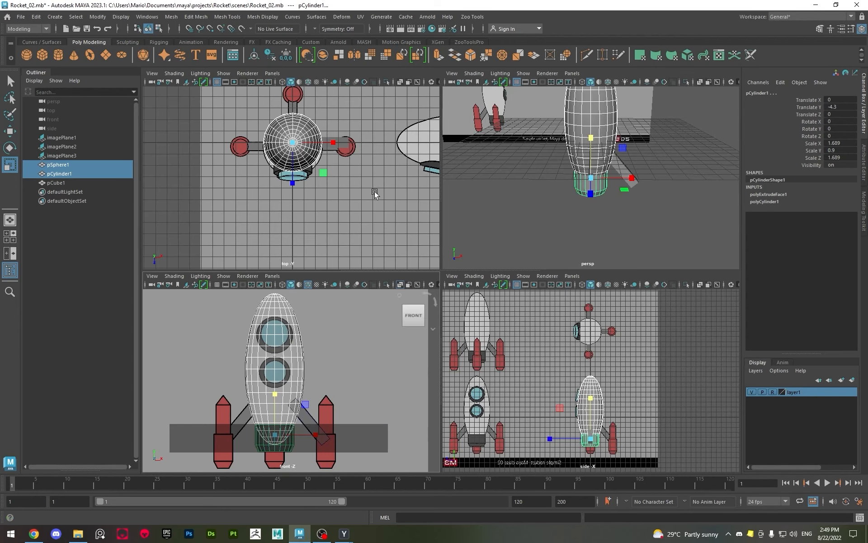
{"action": "key", "text": "space"}
{"action": "scroll", "coordinate": [545, 346], "scroll_direction": "up", "scroll_amount": 5}
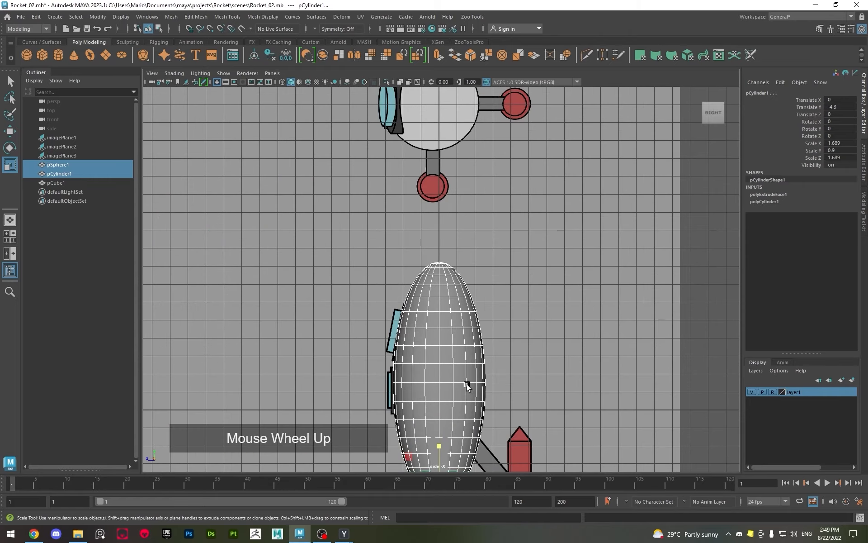
{"action": "middle_click_drag", "start_coordinate": [467, 384], "coordinate": [473, 274], "text": "alt"}
{"action": "key", "text": "space"}
{"action": "key", "text": "space"}
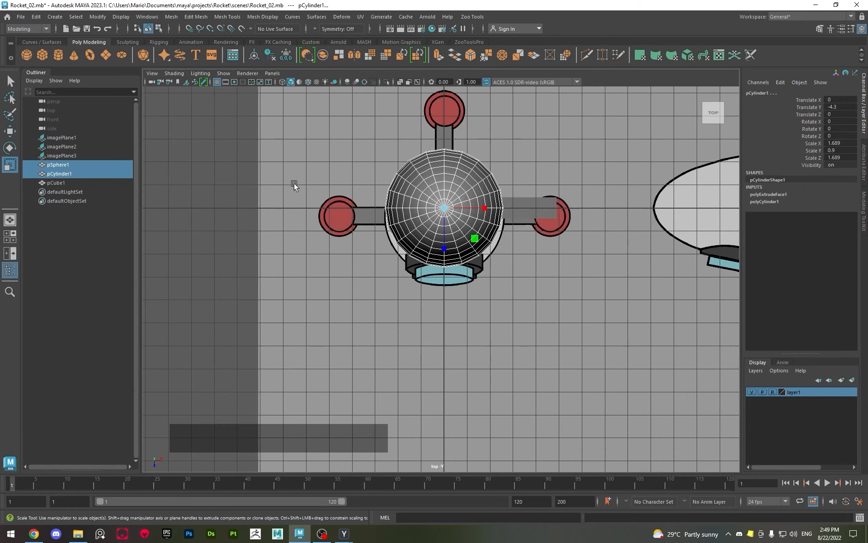
{"action": "scroll", "coordinate": [381, 183], "scroll_direction": "up", "scroll_amount": 3, "text": "alt"}
{"action": "scroll", "coordinate": [381, 183], "scroll_direction": "up", "scroll_amount": 1, "text": "alt"}
{"action": "mouse_move", "coordinate": [441, 187]}
{"action": "middle_mouse_down", "text": "alt"}
{"action": "mouse_move", "coordinate": [428, 234]}
{"action": "mouse_move", "coordinate": [343, 244]}
{"action": "middle_mouse_up", "text": "alt"}
{"action": "scroll", "coordinate": [427, 234], "scroll_direction": "down", "scroll_amount": 3, "text": "alt"}
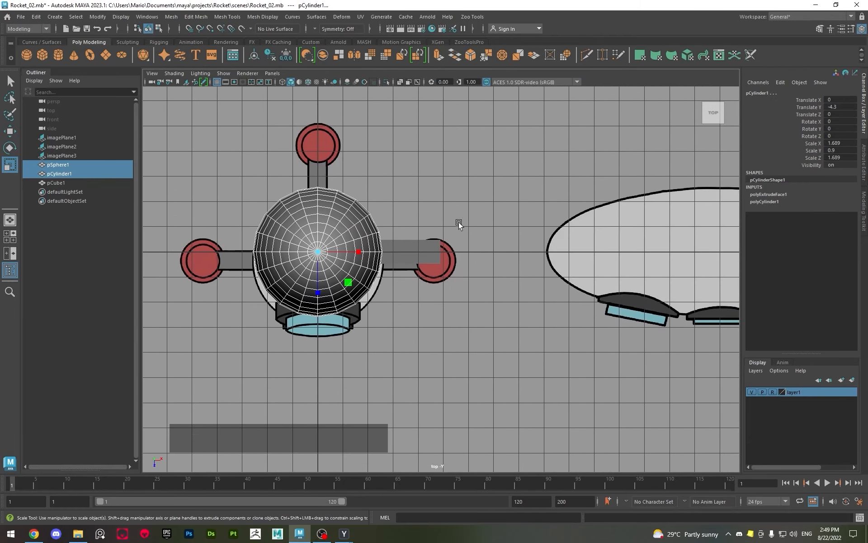
{"action": "left_click", "coordinate": [488, 243]}
{"action": "scroll", "coordinate": [378, 282], "scroll_direction": "down", "scroll_amount": 2}
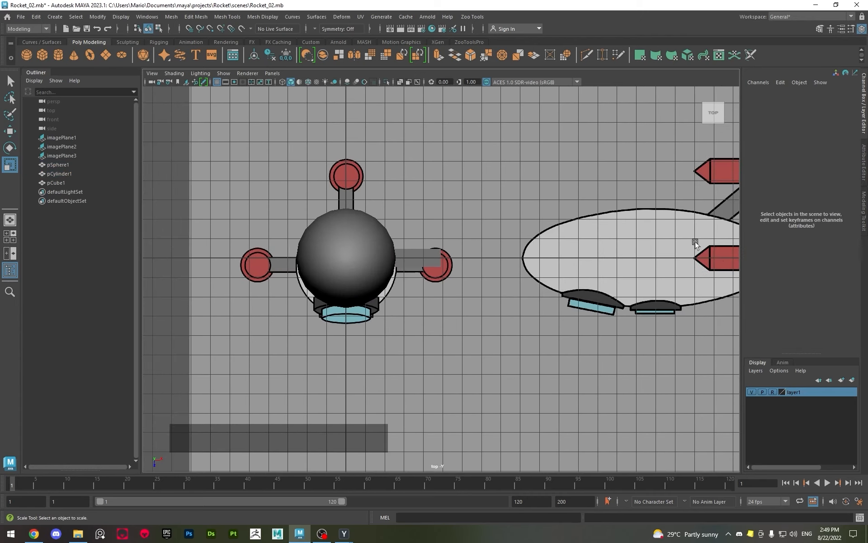
Unlock layer1, move the top-view image plane to about Translate Z 11.023 to align it with the model, and set the layer back to reference
{"action": "left_click", "coordinate": [773, 391]}
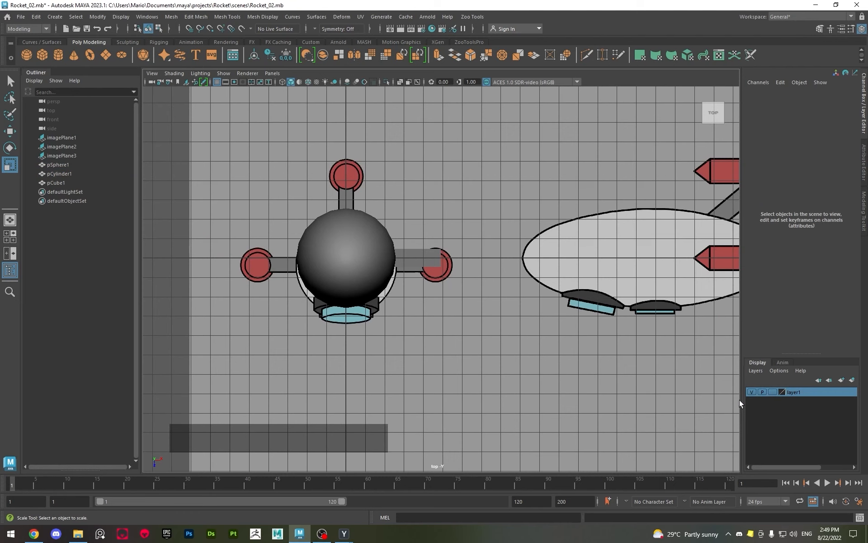
{"action": "left_click", "coordinate": [484, 257]}
{"action": "scroll", "coordinate": [539, 330], "scroll_direction": "down", "scroll_amount": 2}
{"action": "key", "text": "w"}
{"action": "left_click", "coordinate": [509, 453]}
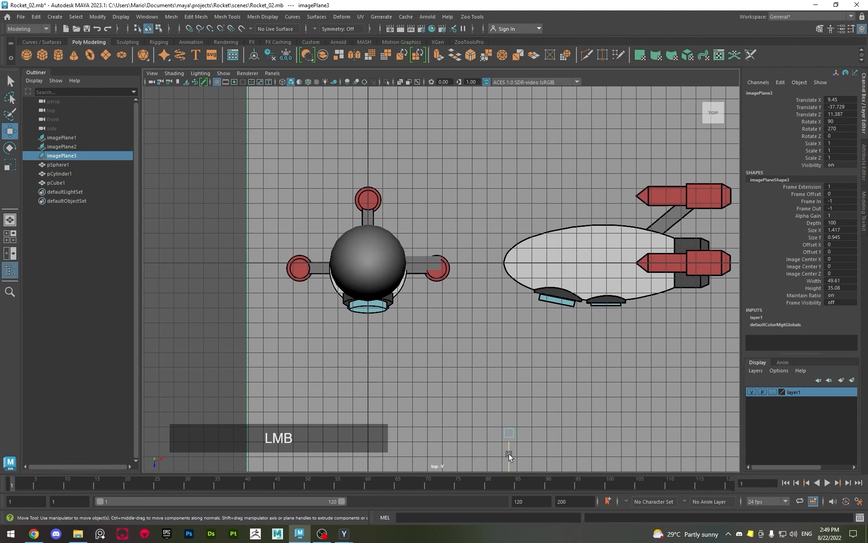
{"action": "left_click_drag", "start_coordinate": [508, 454], "coordinate": [504, 449]}
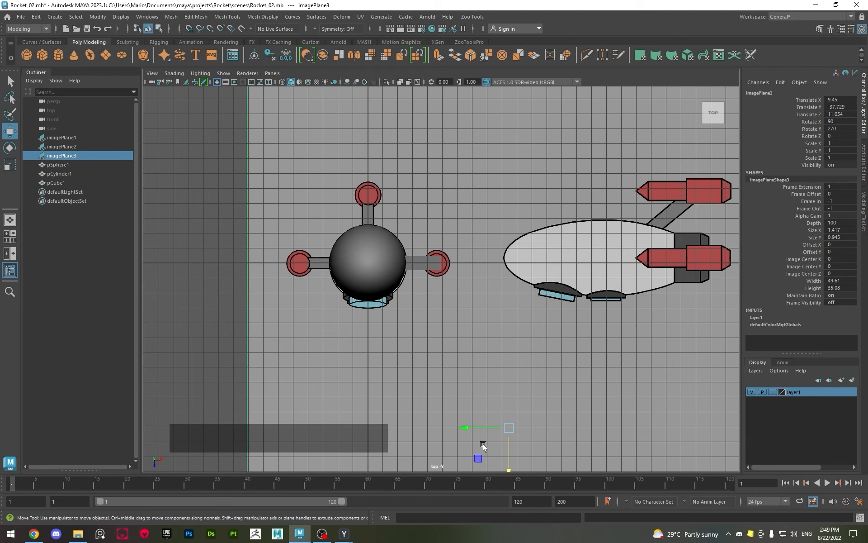
{"action": "middle_click_drag", "start_coordinate": [519, 395], "coordinate": [508, 395]}
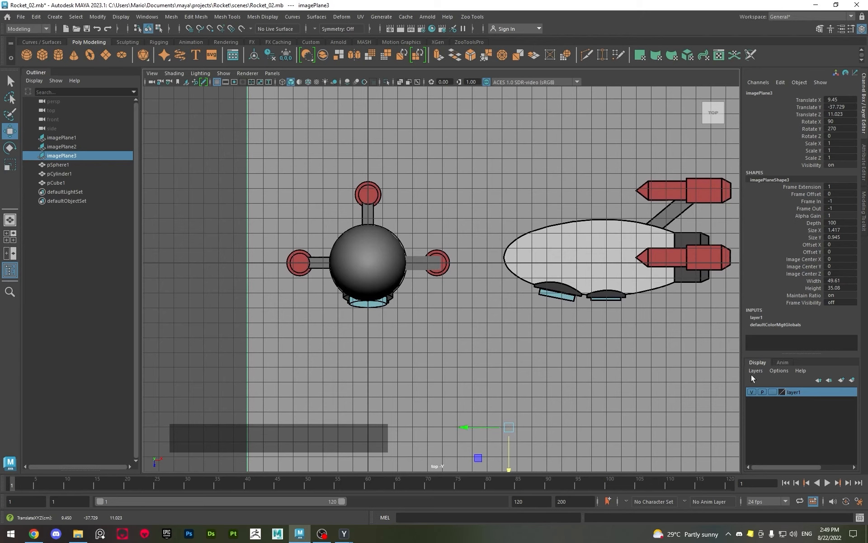
{"action": "left_click", "coordinate": [774, 390]}
{"action": "left_click", "coordinate": [773, 390]}
Deselect the image plane and turn on X-Ray display in the top view around the rocket body and right-hand strut
{"action": "scroll", "coordinate": [406, 313], "scroll_direction": "up", "scroll_amount": 2}
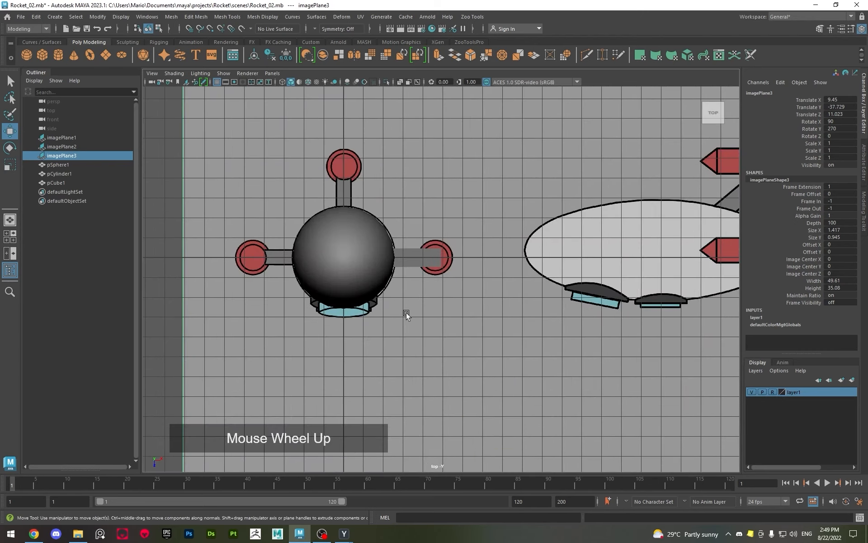
{"action": "left_click", "coordinate": [405, 313]}
{"action": "scroll", "coordinate": [406, 313], "scroll_direction": "up", "scroll_amount": 6}
{"action": "middle_click_drag", "start_coordinate": [405, 313], "coordinate": [510, 334], "text": "alt"}
{"action": "scroll", "coordinate": [474, 308], "scroll_direction": "up", "scroll_amount": 2}
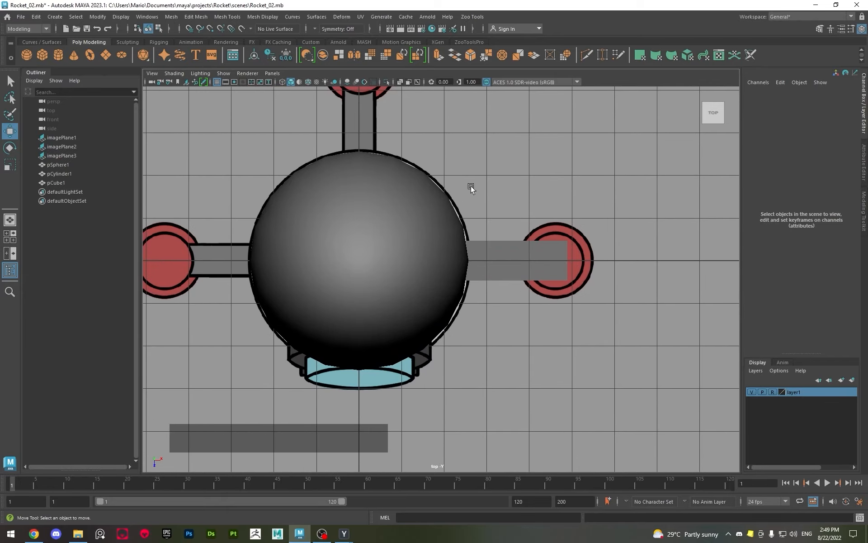
{"action": "left_click", "coordinate": [400, 81]}
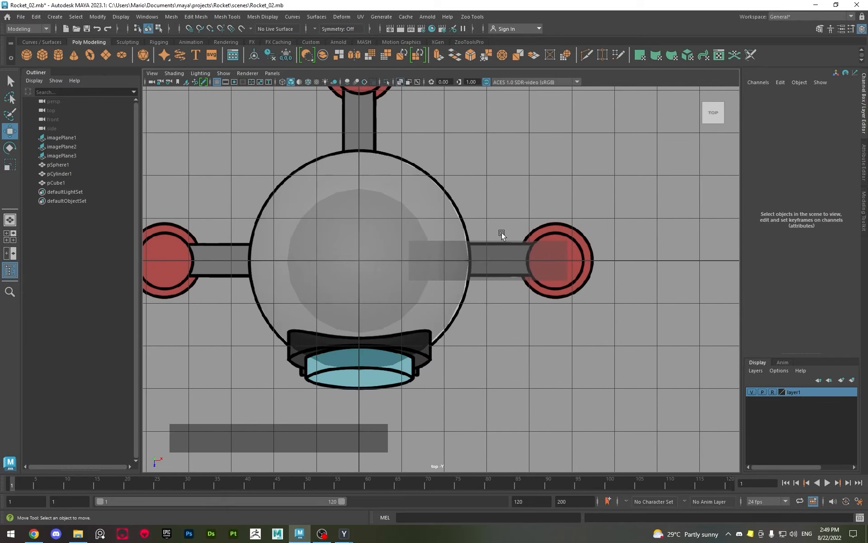
Select the strut cube in the top view, compare its placement across the four views, and clear the selection
{"action": "left_click_drag", "start_coordinate": [502, 234], "coordinate": [516, 302]}
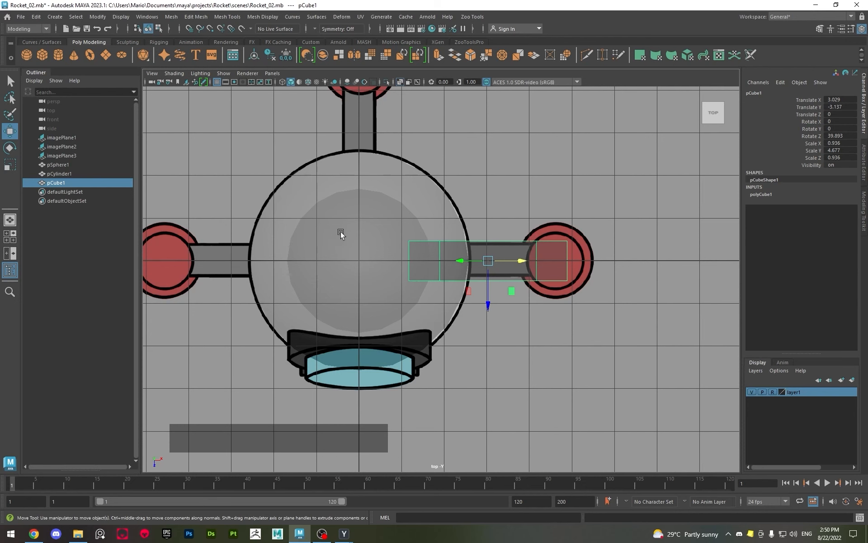
{"action": "key", "text": "space"}
{"action": "left_click_drag", "start_coordinate": [535, 225], "coordinate": [517, 205], "text": "alt"}
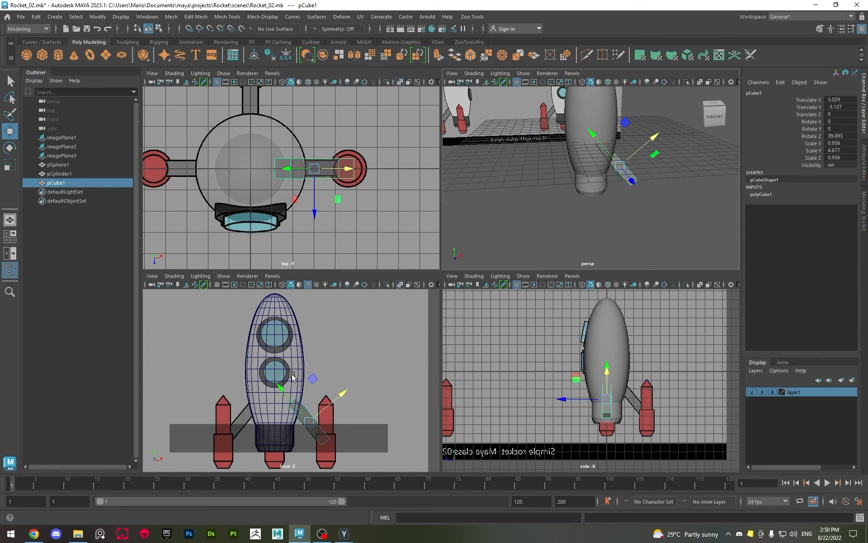
{"action": "left_click", "coordinate": [308, 346]}
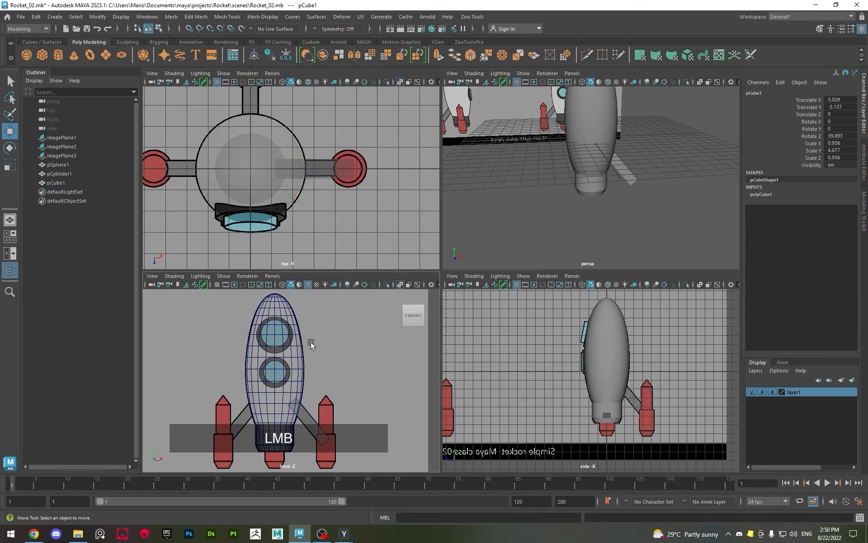
{"action": "left_click", "coordinate": [282, 340]}
{"action": "left_click", "coordinate": [349, 240]}
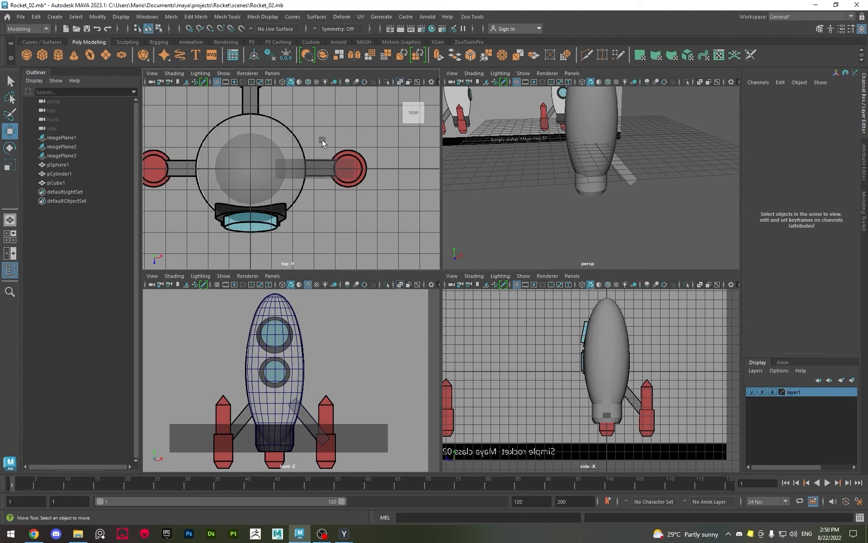
Turn on wireframe-on-shaded display in the top view and check it enlarged before returning to the four-view layout
{"action": "left_click", "coordinate": [308, 82]}
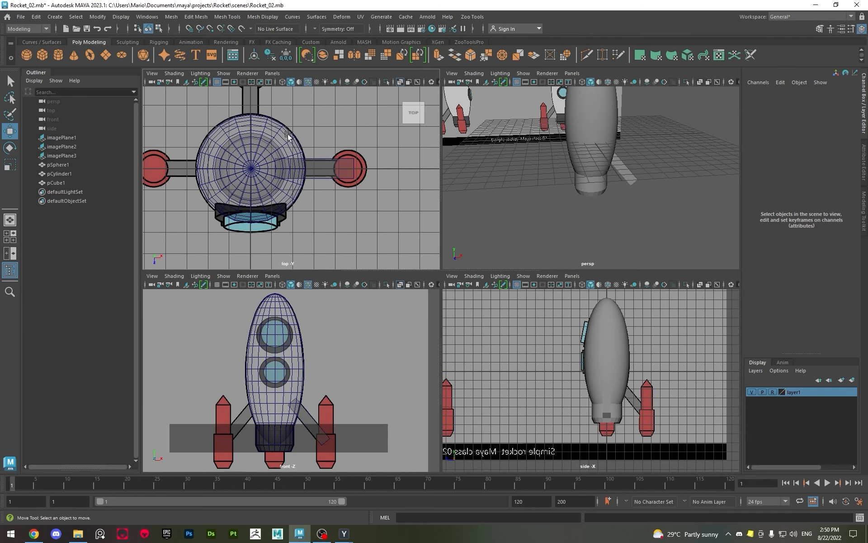
{"action": "key", "text": "space"}
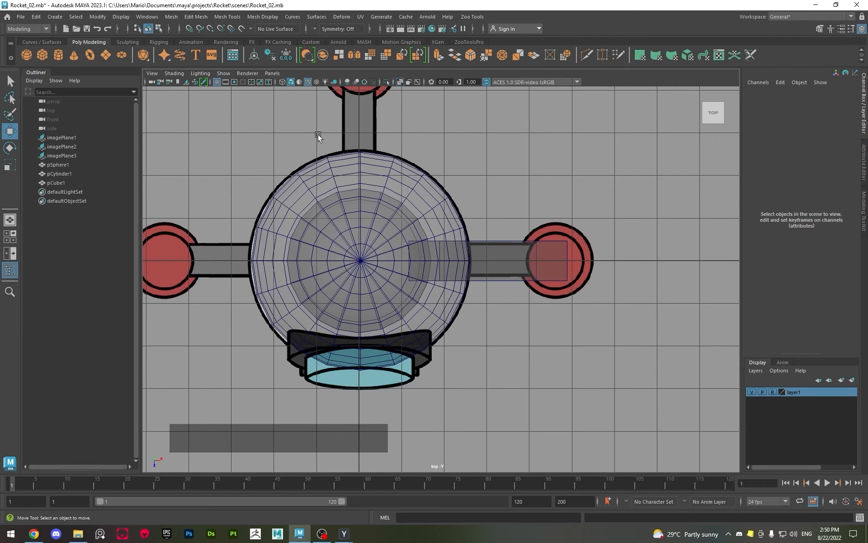
{"action": "key", "text": "space"}
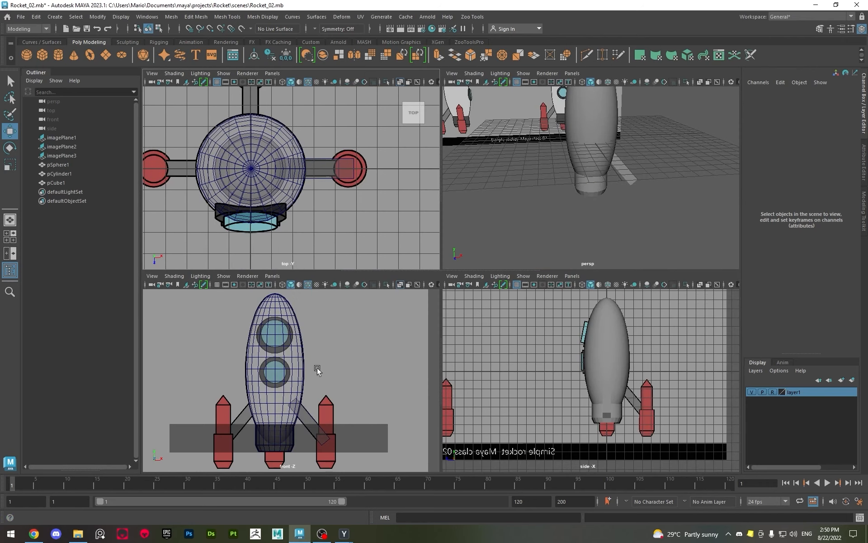
Hide the grid in the top view and narrow the strut cube to about Scale Z 0.712 to match the reference strut
{"action": "left_click", "coordinate": [217, 82]}
{"action": "key", "text": "space"}
{"action": "scroll", "coordinate": [413, 245], "scroll_direction": "up", "scroll_amount": 3}
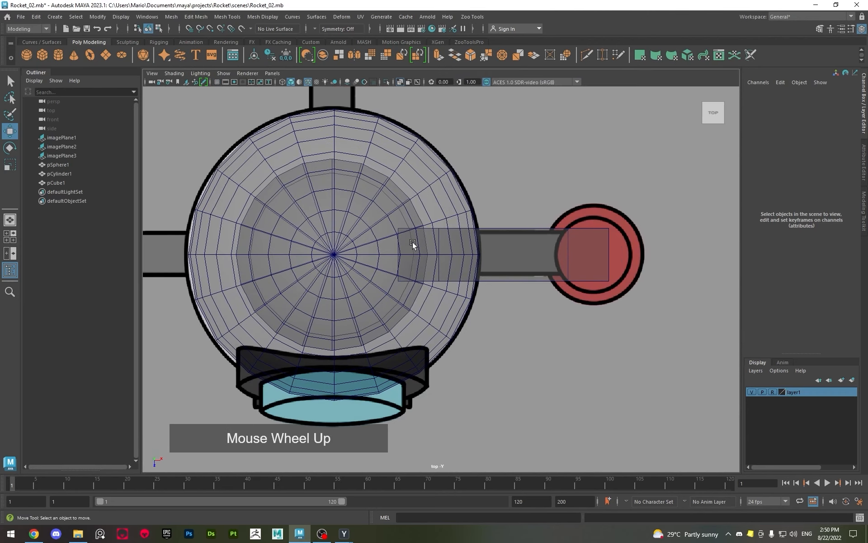
{"action": "scroll", "coordinate": [422, 256], "scroll_direction": "up", "scroll_amount": 2, "text": "alt"}
{"action": "left_click", "coordinate": [400, 242]}
{"action": "middle_click_drag", "start_coordinate": [388, 258], "coordinate": [448, 247], "text": "alt"}
{"action": "scroll", "coordinate": [368, 229], "scroll_direction": "up", "scroll_amount": 2}
{"action": "scroll", "coordinate": [447, 247], "scroll_direction": "up", "scroll_amount": 1}
{"action": "key", "text": "r"}
{"action": "left_click_drag", "start_coordinate": [436, 284], "coordinate": [430, 275]}
{"action": "key", "text": "w"}
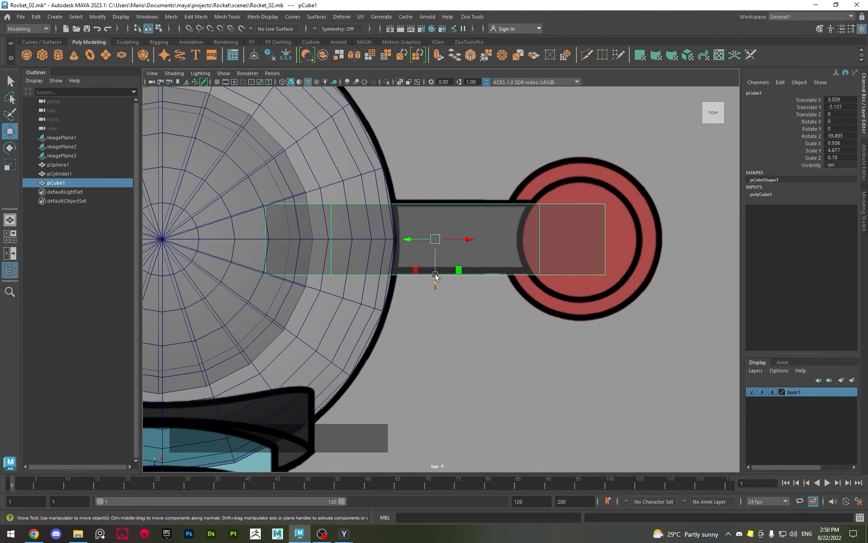
{"action": "key", "text": "r"}
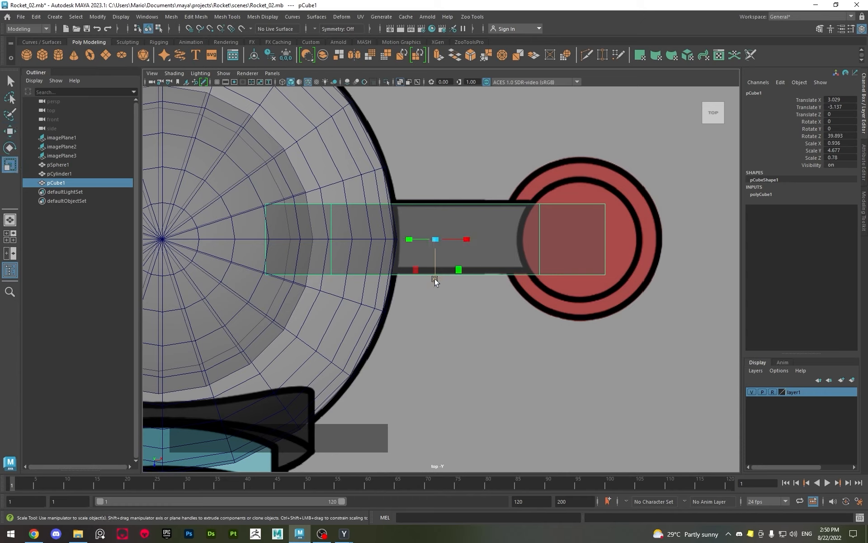
{"action": "left_click_drag", "start_coordinate": [435, 277], "coordinate": [435, 278]}
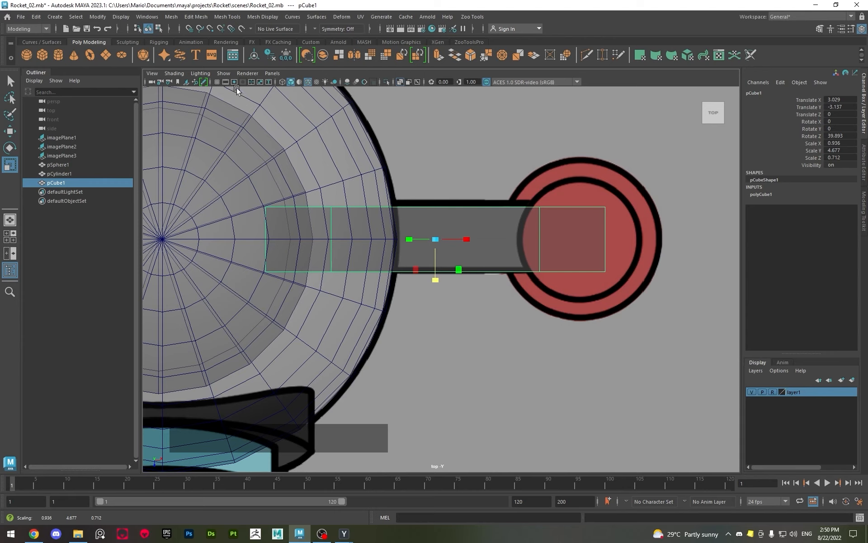
Show the grid again in the top view and snap the strut cube along Z onto the grid's centre line
{"action": "left_click", "coordinate": [217, 82]}
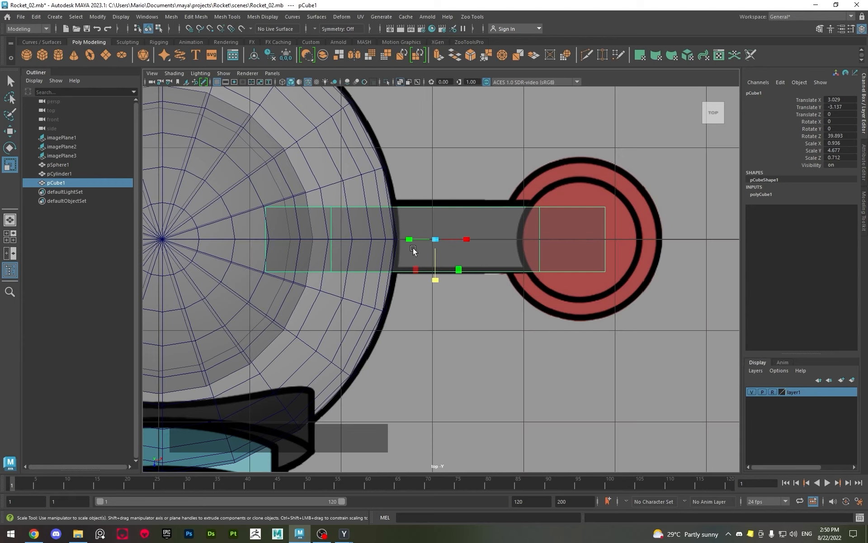
{"action": "key", "text": "w"}
{"action": "key", "text": "x"}
{"action": "mouse_move", "coordinate": [437, 250]}
{"action": "left_mouse_down"}
{"action": "mouse_move", "coordinate": [434, 243]}
{"action": "mouse_move", "coordinate": [435, 270]}
{"action": "mouse_move", "coordinate": [424, 248]}
{"action": "left_mouse_up"}
{"action": "key", "text": "x"}
{"action": "key", "text": "space"}
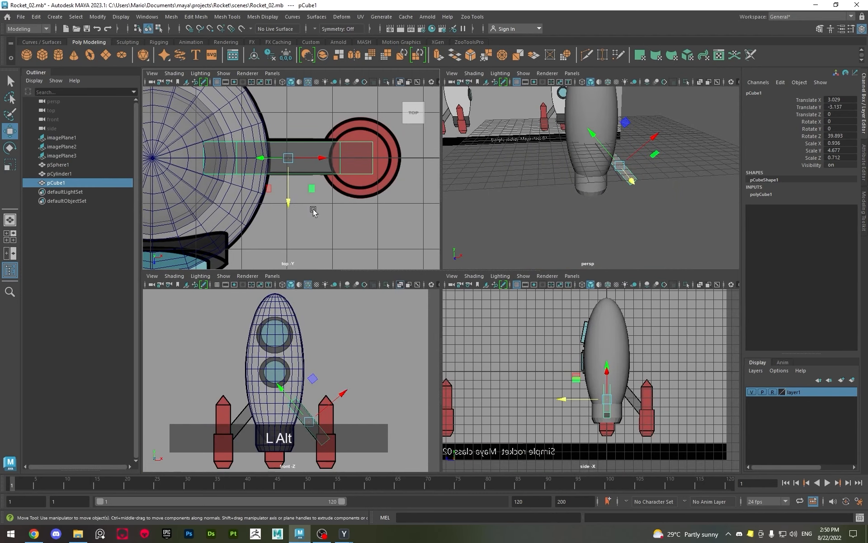
Try to snap the rocket body sphere to the grid centre along X in the enlarged top view
{"action": "key", "text": "space"}
{"action": "middle_click_drag", "start_coordinate": [357, 239], "coordinate": [448, 394], "text": "alt"}
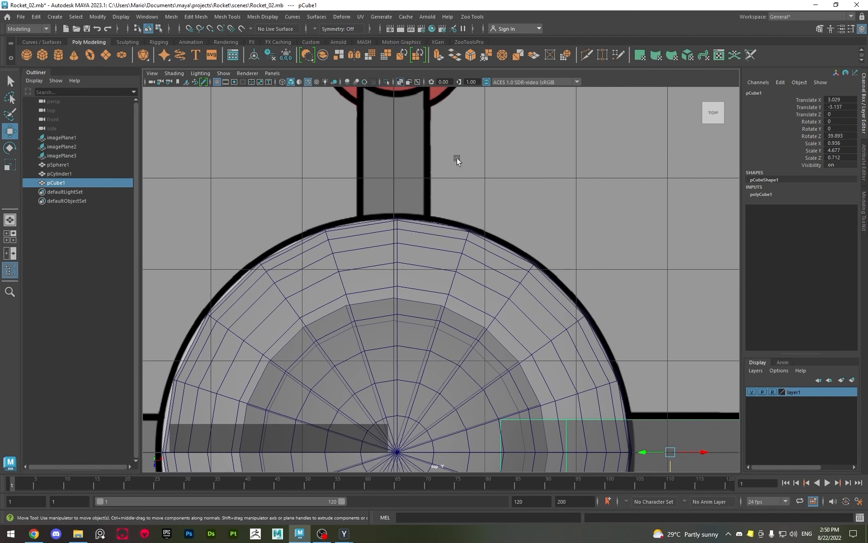
{"action": "middle_click_drag", "start_coordinate": [440, 206], "coordinate": [432, 101], "text": "alt"}
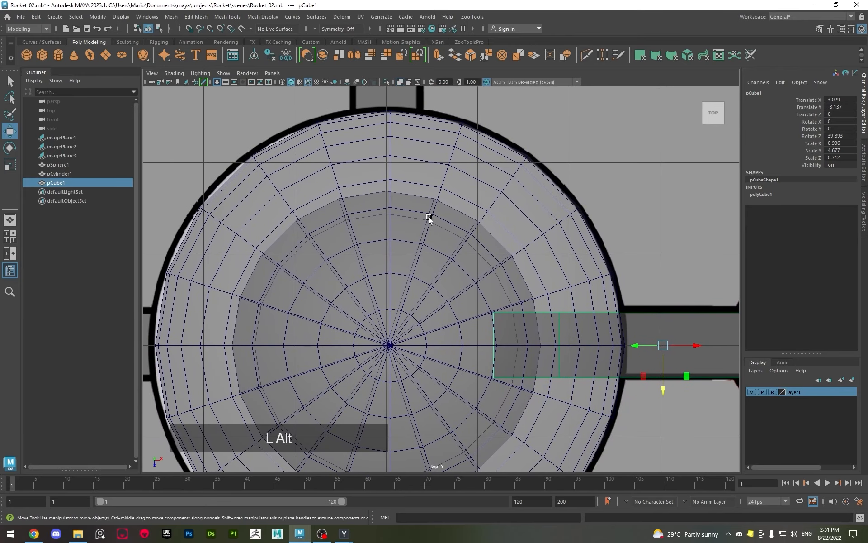
{"action": "left_click", "coordinate": [419, 257]}
{"action": "left_click_drag", "start_coordinate": [430, 345], "coordinate": [405, 343]}
{"action": "middle_click_drag", "start_coordinate": [427, 258], "coordinate": [425, 229], "text": "alt"}
{"action": "key", "text": "x"}
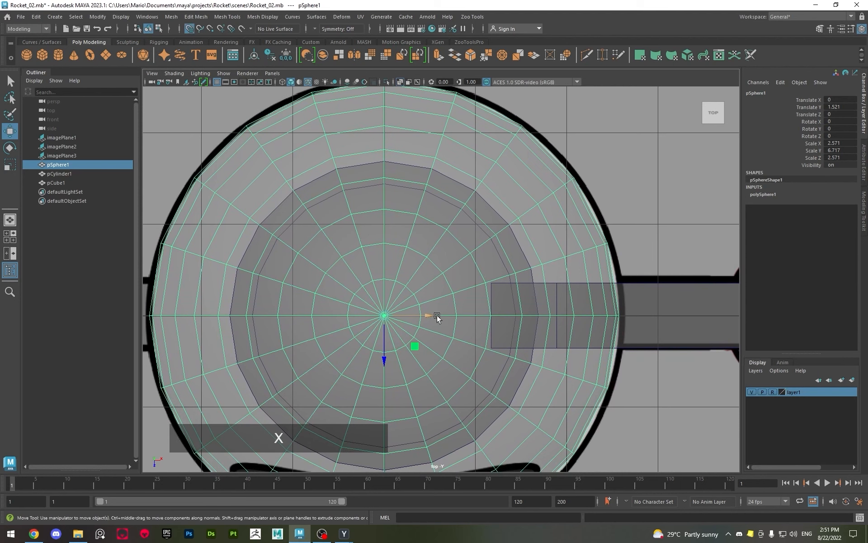
{"action": "left_click_drag", "start_coordinate": [423, 315], "coordinate": [397, 315]}
{"action": "key", "text": "x"}
{"action": "key", "text": "z"}
{"action": "key", "text": "x"}
{"action": "key", "text": "z"}
{"action": "key", "text": "x"}
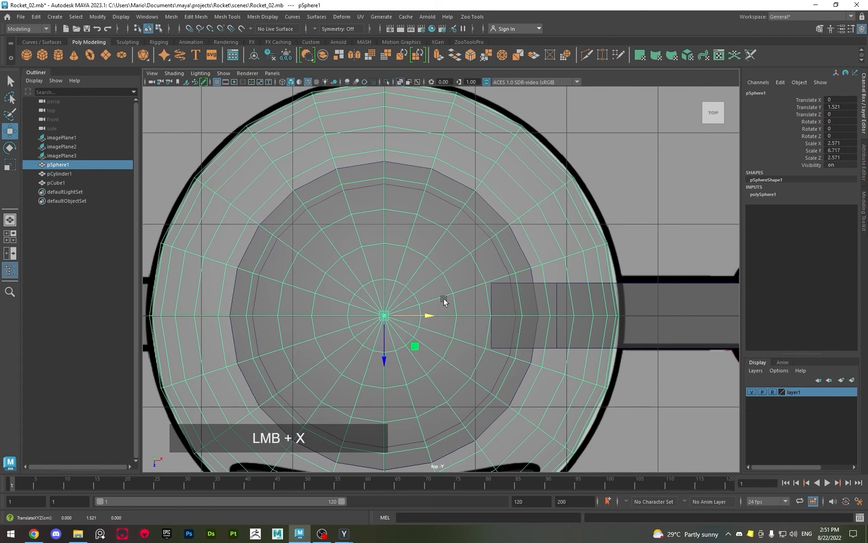
Widen the rocket body sphere in X and Z to about 2.617 to meet the reference outline in the top view
{"action": "middle_click_drag", "start_coordinate": [502, 273], "coordinate": [359, 258], "text": "alt"}
{"action": "right_click_drag", "start_coordinate": [358, 258], "coordinate": [375, 292], "text": "alt"}
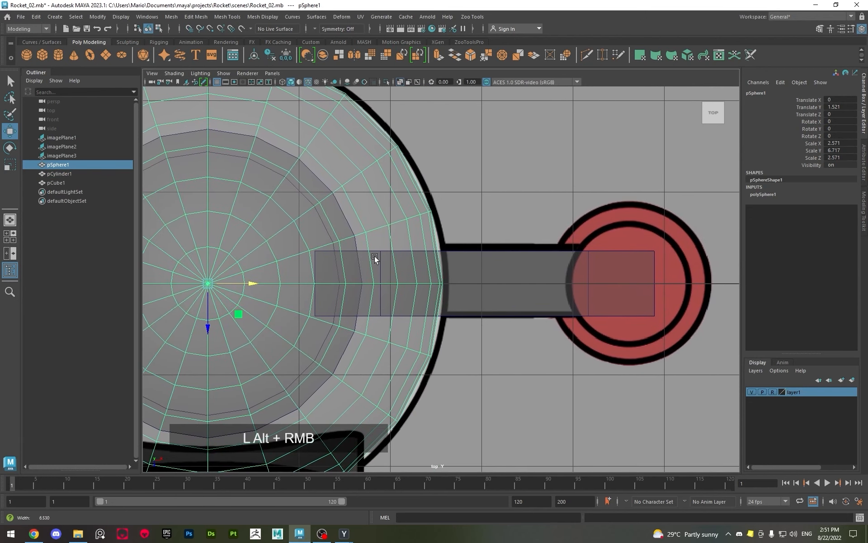
{"action": "key", "text": "r"}
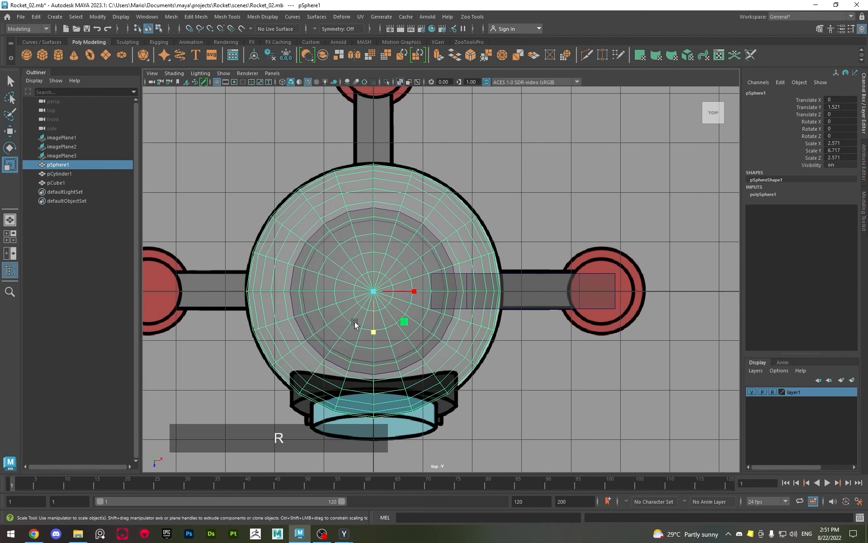
{"action": "left_click", "coordinate": [375, 292]}
{"action": "left_click", "coordinate": [404, 322]}
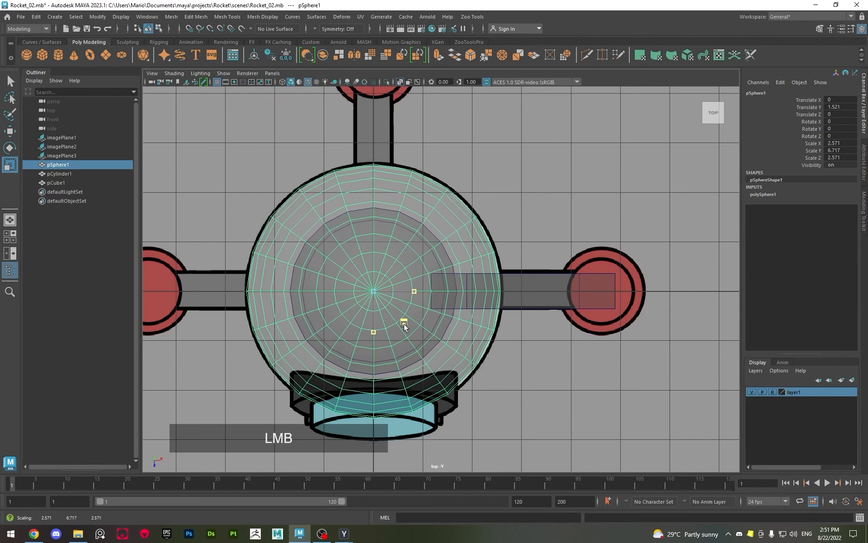
{"action": "left_click_drag", "start_coordinate": [404, 325], "coordinate": [406, 320]}
{"action": "key", "text": "space"}
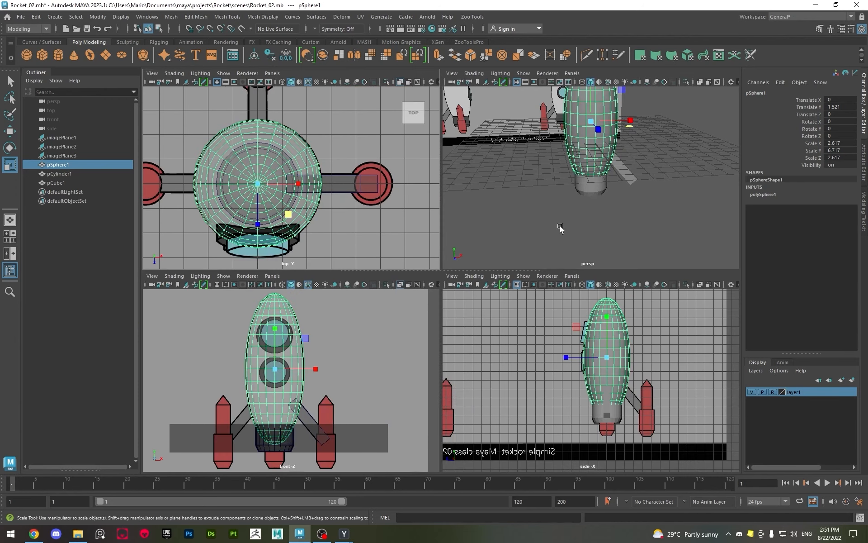
Clear the selection and examine the body, strut and right-hand booster against the reference in the enlarged front view
{"action": "key", "text": "space"}
{"action": "left_click_drag", "start_coordinate": [531, 256], "coordinate": [525, 251], "text": "alt"}
{"action": "key", "text": "space"}
{"action": "key", "text": "space"}
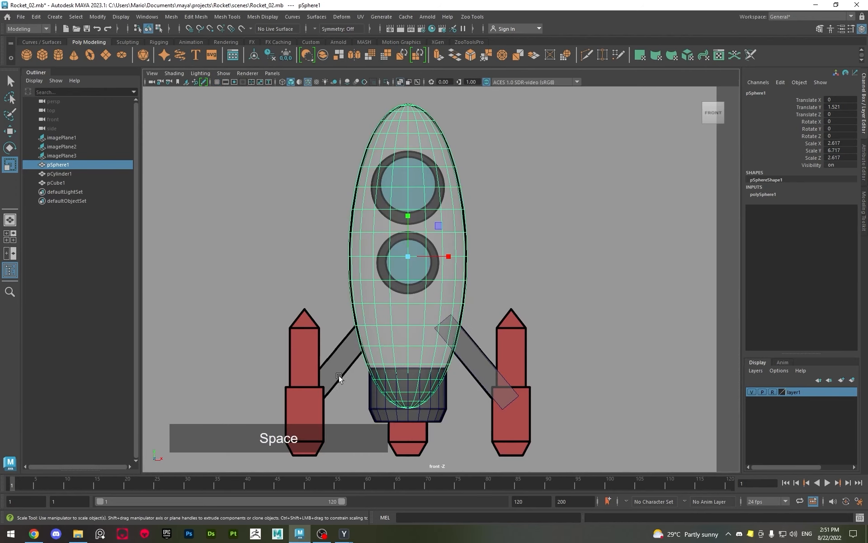
{"action": "right_click_drag", "start_coordinate": [422, 349], "coordinate": [495, 286], "text": "alt"}
{"action": "left_click", "coordinate": [490, 325]}
{"action": "left_click", "coordinate": [493, 294]}
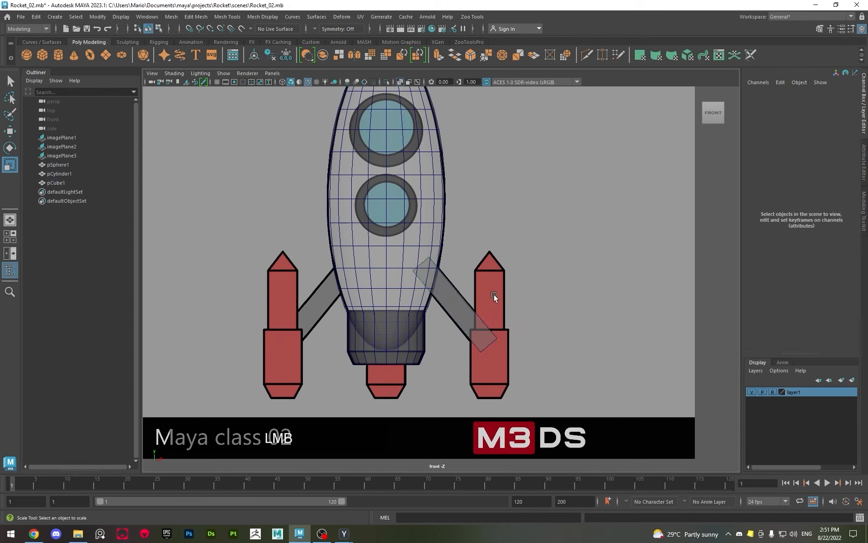
{"action": "middle_click_drag", "start_coordinate": [494, 294], "coordinate": [446, 241], "text": "alt"}
{"action": "scroll", "coordinate": [446, 241], "scroll_direction": "up", "scroll_amount": 2, "text": "alt"}
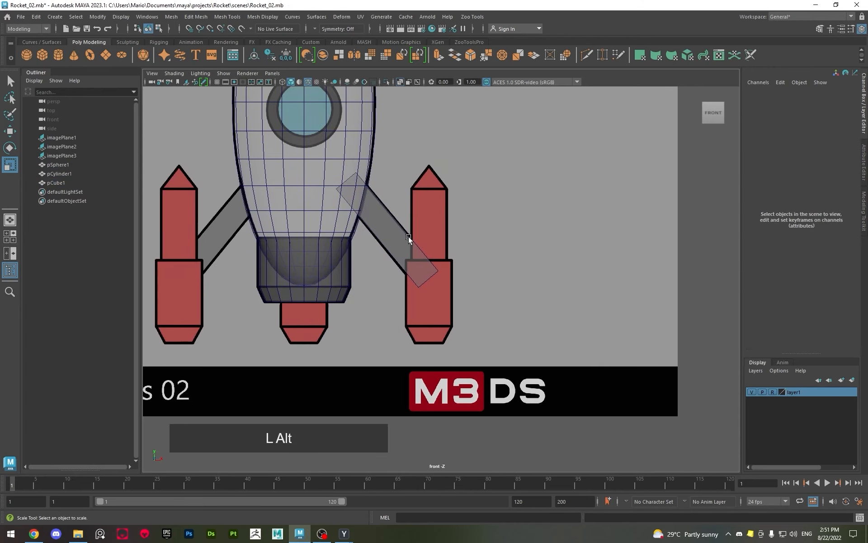
{"action": "scroll", "coordinate": [362, 292], "scroll_direction": "up", "scroll_amount": 2, "text": "alt"}
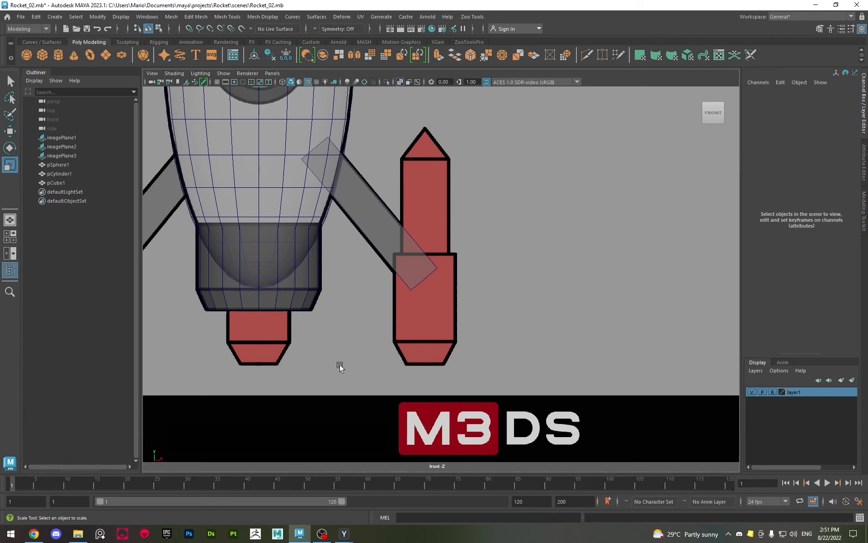
{"action": "middle_click_drag", "start_coordinate": [384, 334], "coordinate": [399, 334], "text": "alt"}
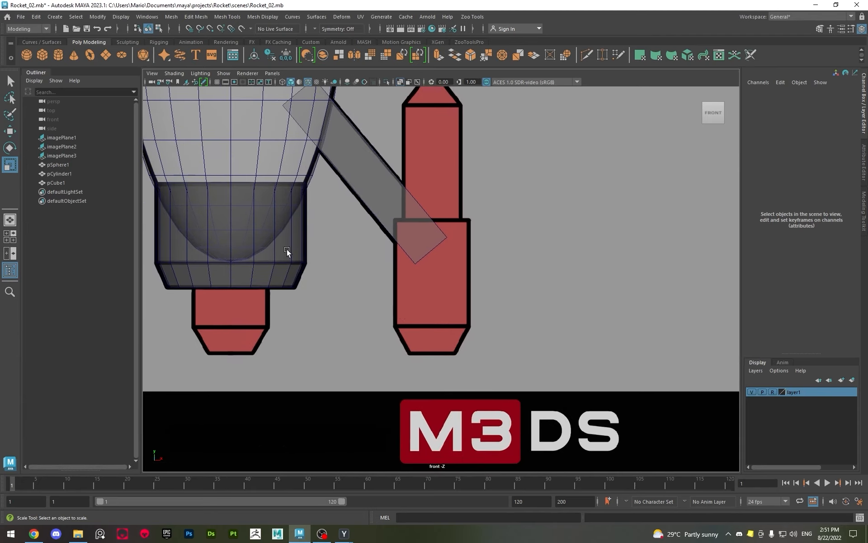
Duplicate the base cylinder and place the copy over the right booster's lower section at about Translate X 4.567, Y -5.767
{"action": "left_click", "coordinate": [265, 254]}
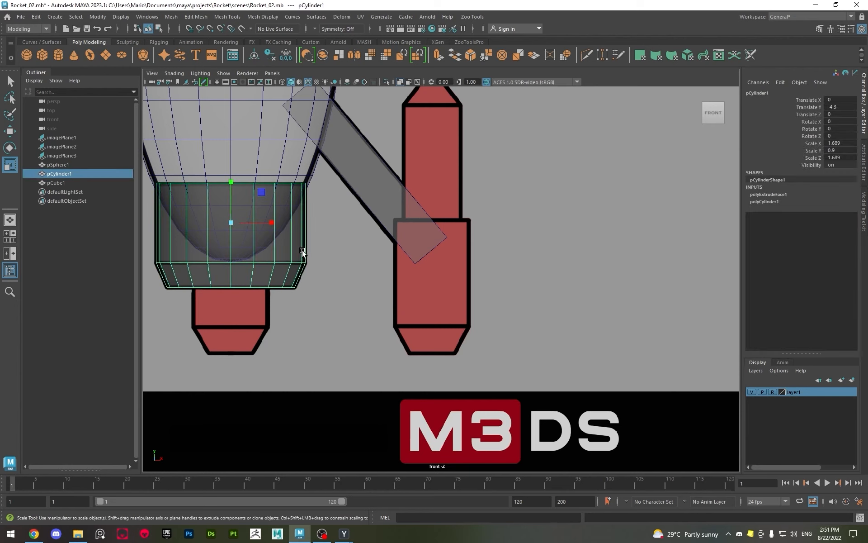
{"action": "key", "text": "w"}
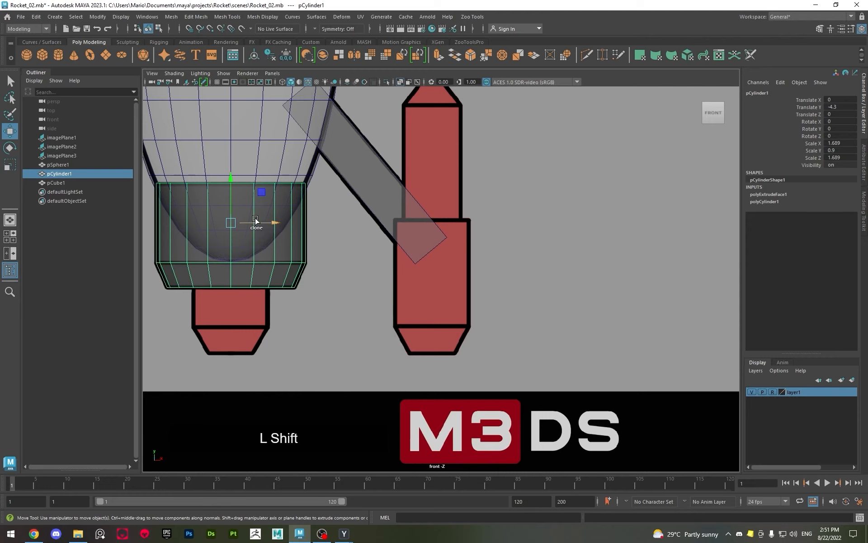
{"action": "mouse_move", "coordinate": [255, 220]}
{"action": "left_mouse_down", "text": "shift"}
{"action": "mouse_move", "coordinate": [457, 246]}
{"action": "mouse_move", "coordinate": [440, 232]}
{"action": "left_mouse_up", "text": "shift"}
{"action": "middle_click_drag", "start_coordinate": [441, 232], "coordinate": [411, 249], "text": "alt"}
{"action": "scroll", "coordinate": [403, 210], "scroll_direction": "up", "scroll_amount": 3, "text": "alt"}
{"action": "left_click_drag", "start_coordinate": [390, 200], "coordinate": [401, 295]}
{"action": "scroll", "coordinate": [382, 250], "scroll_direction": "up", "scroll_amount": 2, "text": "alt"}
{"action": "scroll", "coordinate": [382, 251], "scroll_direction": "up", "scroll_amount": 2, "text": "alt"}
Shrink the duplicated cylinder to about Scale 0.837, 0.446, 0.837 and move it to about Translate X 4.545, Y -6.187
{"action": "key", "text": "r"}
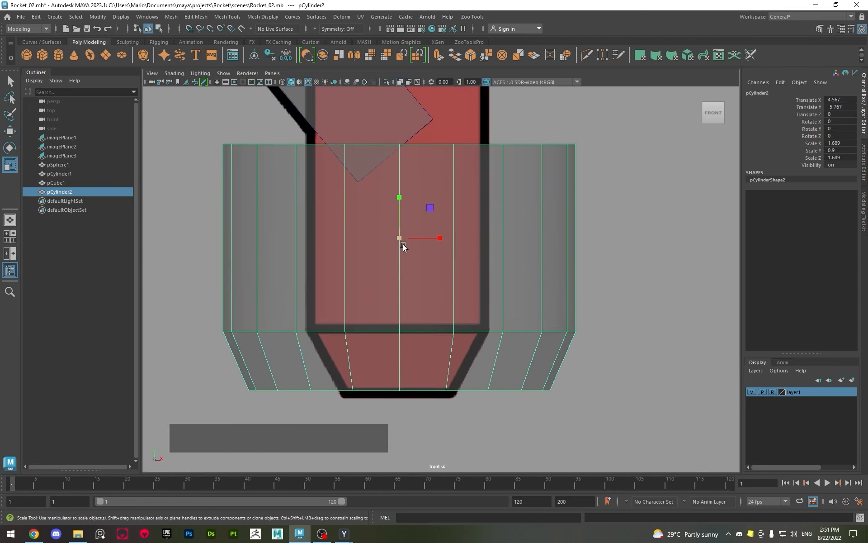
{"action": "left_click_drag", "start_coordinate": [398, 238], "coordinate": [255, 235]}
{"action": "left_click", "coordinate": [255, 235]}
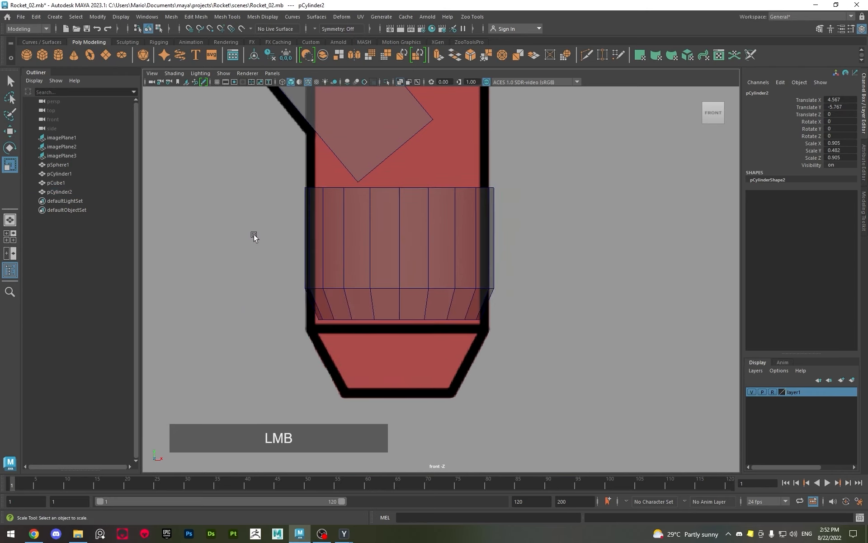
{"action": "left_click", "coordinate": [400, 253]}
{"action": "left_click_drag", "start_coordinate": [399, 238], "coordinate": [385, 242]}
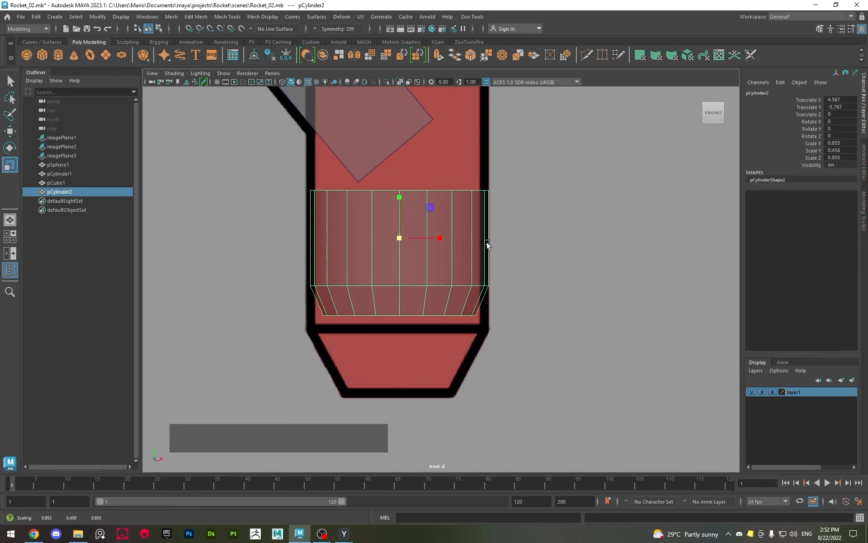
{"action": "key", "text": "w"}
{"action": "left_click_drag", "start_coordinate": [441, 240], "coordinate": [394, 252]}
{"action": "key", "text": "r"}
{"action": "key", "text": "w"}
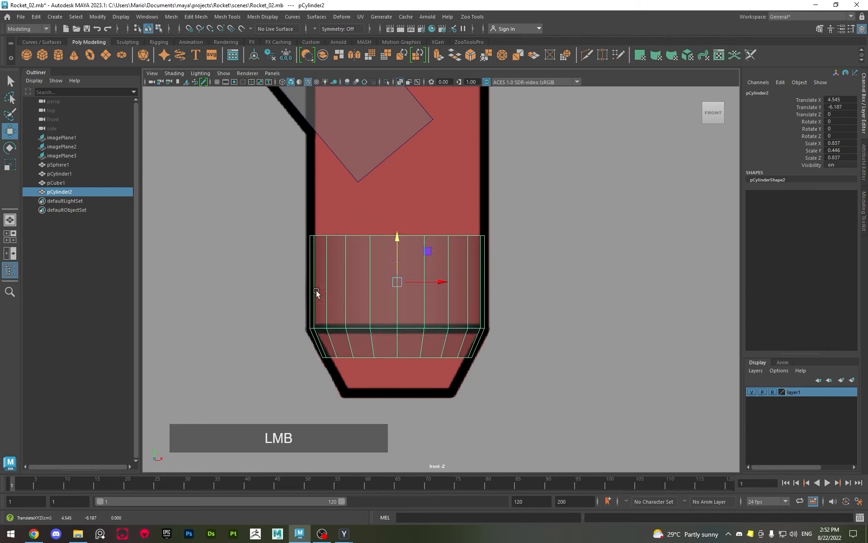
Select the duplicated cylinder's bottom edge loop and try to lower it towards the booster nozzle's lower edge
{"action": "right_click_drag", "start_coordinate": [357, 331], "coordinate": [383, 322]}
{"action": "double_click", "coordinate": [360, 331]}
{"action": "key", "text": "q"}
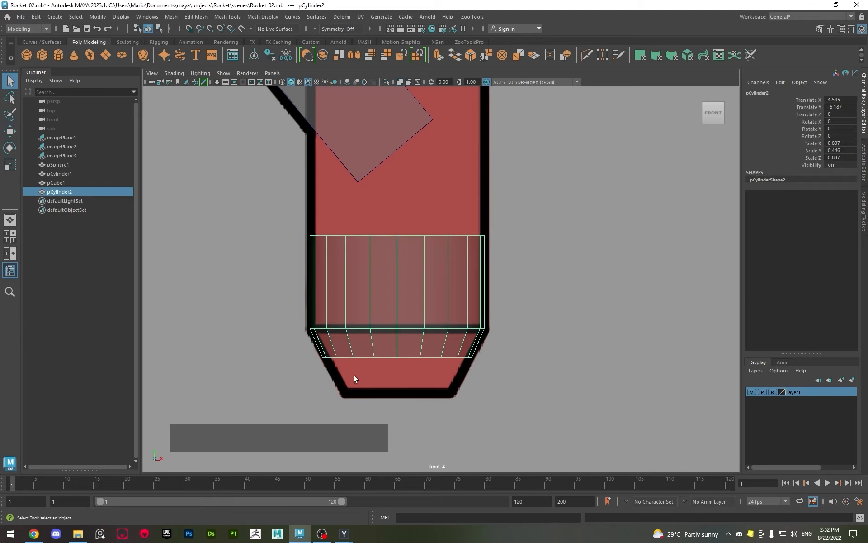
{"action": "middle_click_drag", "start_coordinate": [353, 374], "coordinate": [449, 266], "text": "alt"}
{"action": "scroll", "coordinate": [408, 276], "scroll_direction": "up", "scroll_amount": 3}
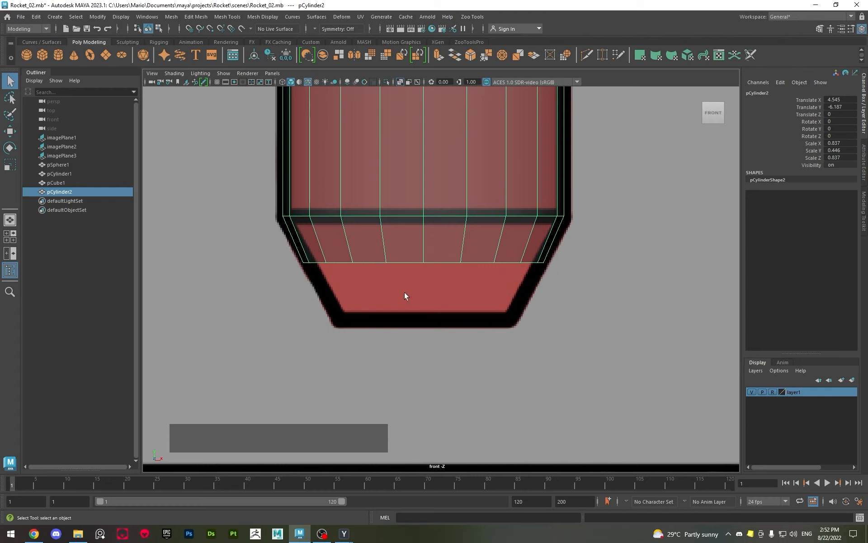
{"action": "left_click", "coordinate": [422, 241]}
{"action": "right_click_drag", "start_coordinate": [422, 240], "coordinate": [420, 222]}
{"action": "double_click", "coordinate": [404, 265]}
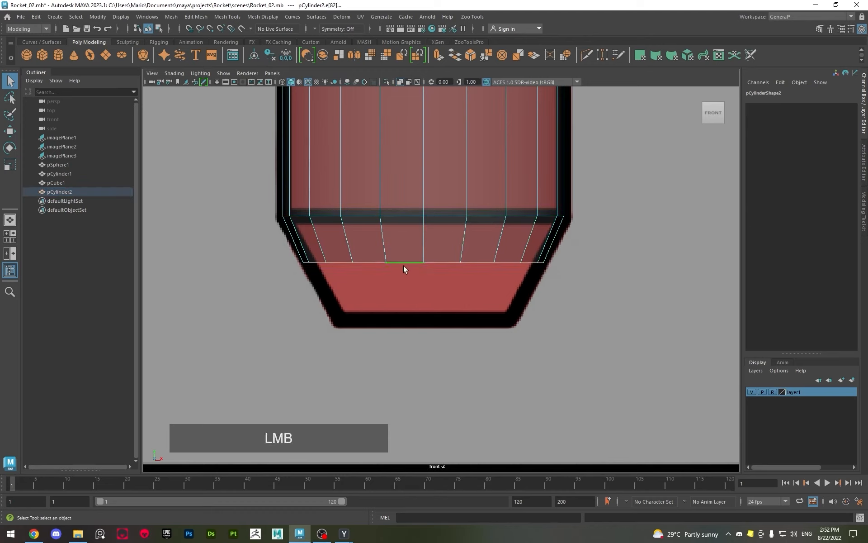
{"action": "key", "text": "w"}
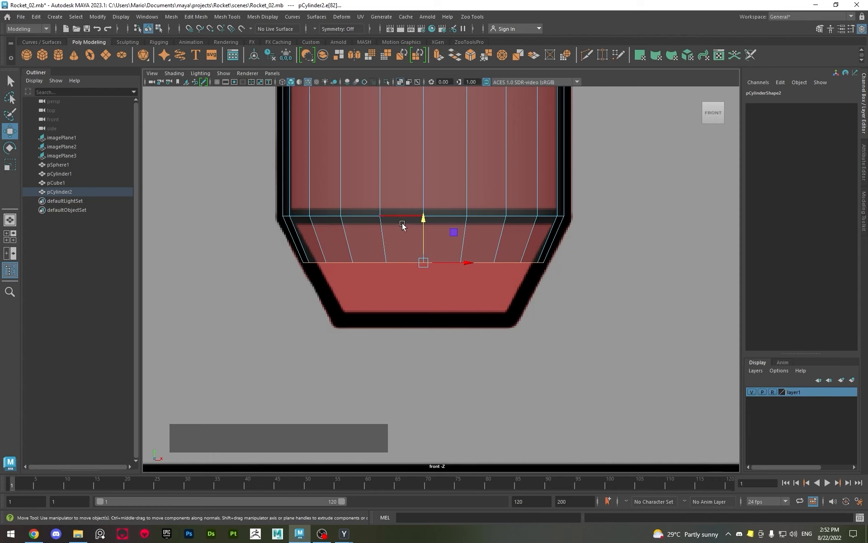
{"action": "left_click_drag", "start_coordinate": [426, 222], "coordinate": [428, 270]}
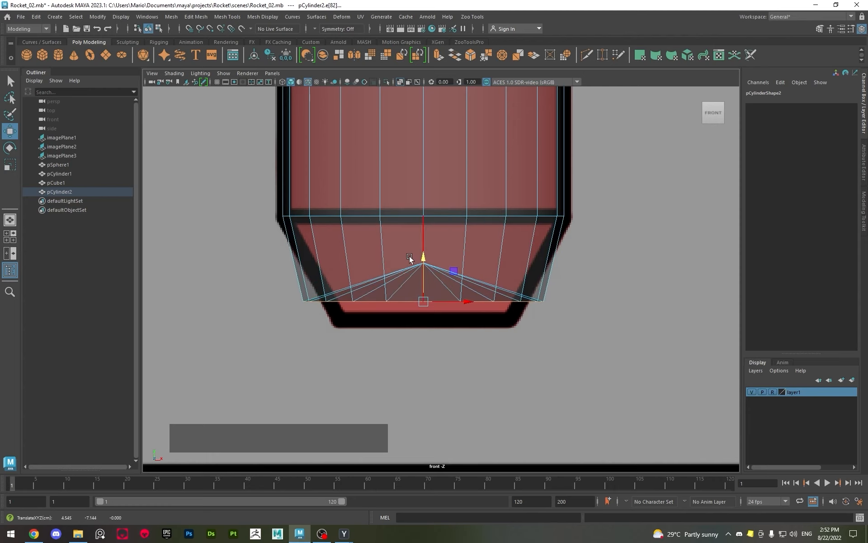
Inspect the cylinder's bottom cap in the perspective view and undo the edge-loop move
{"action": "key", "text": "space"}
{"action": "key", "text": "space"}
{"action": "key", "text": "f"}
{"action": "left_click_drag", "start_coordinate": [517, 301], "coordinate": [439, 270], "text": "alt"}
{"action": "key", "text": "z"}
Lower the duplicated cylinder's bottom vertices to the nozzle's lower edge in the front view and scale them in X and Z to about 0.701
{"action": "key", "text": "space"}
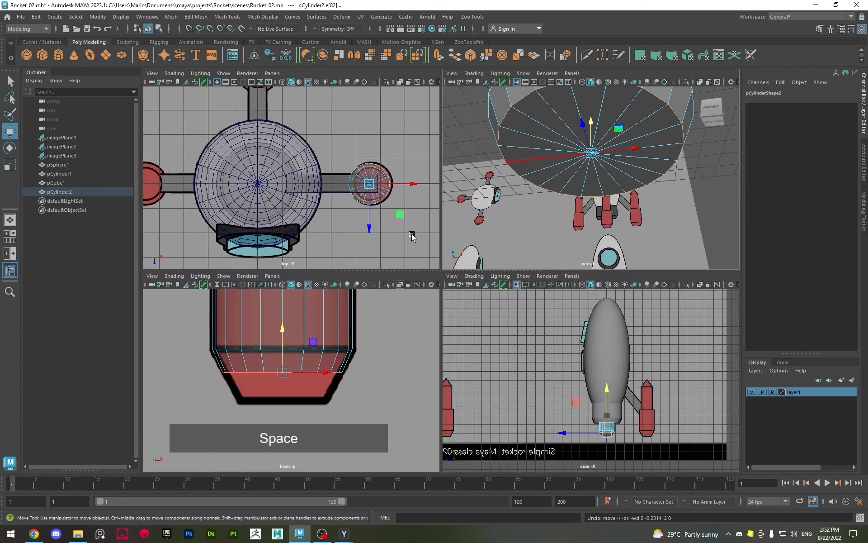
{"action": "key", "text": "space"}
{"action": "scroll", "coordinate": [356, 314], "scroll_direction": "up", "scroll_amount": 3}
{"action": "key", "text": "q"}
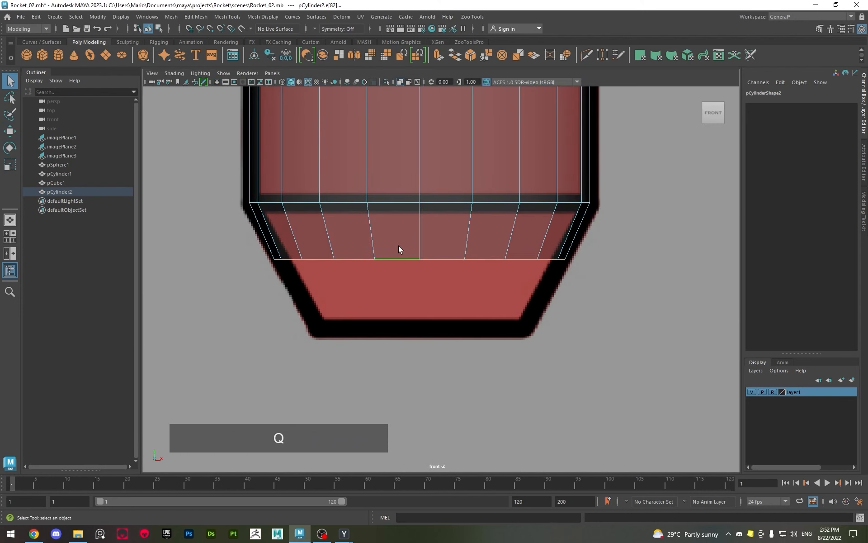
{"action": "right_click_drag", "start_coordinate": [398, 245], "coordinate": [239, 270]}
{"action": "left_click_drag", "start_coordinate": [194, 240], "coordinate": [654, 321]}
{"action": "key", "text": "w"}
{"action": "left_click_drag", "start_coordinate": [422, 266], "coordinate": [359, 330]}
{"action": "key", "text": "r"}
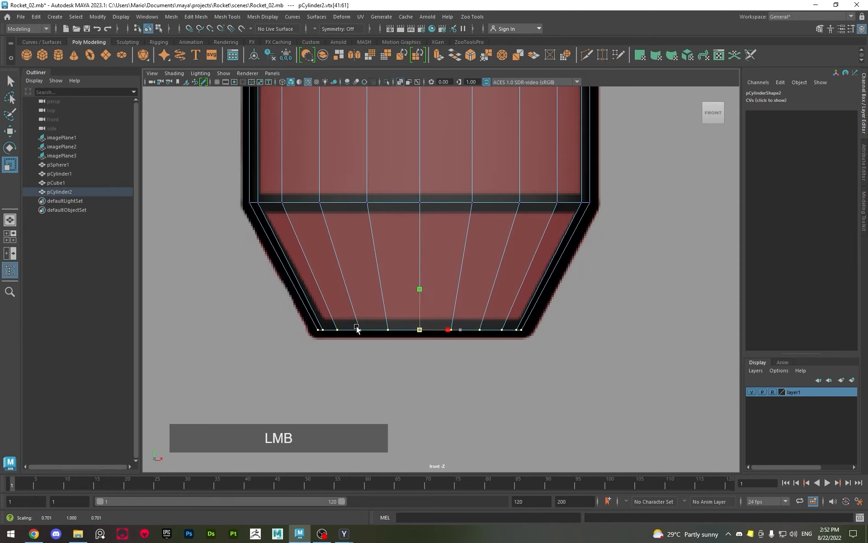
{"action": "right_click_drag", "start_coordinate": [368, 252], "coordinate": [355, 303], "text": "alt"}
Select the duplicated cylinder's top vertices and raise them to the upper edge of the booster's wide lower section
{"action": "middle_click_drag", "start_coordinate": [355, 303], "coordinate": [339, 314], "text": "alt"}
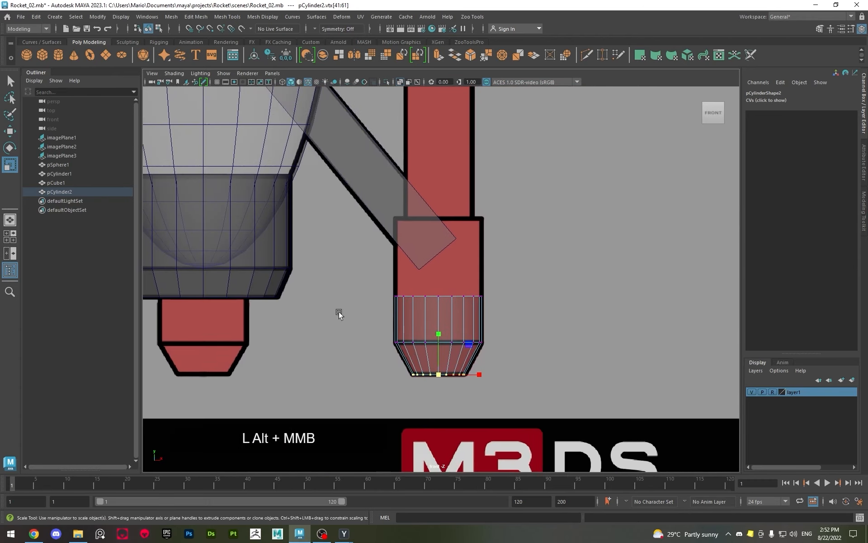
{"action": "right_click_drag", "start_coordinate": [339, 314], "coordinate": [351, 297], "text": "alt"}
{"action": "left_click_drag", "start_coordinate": [307, 251], "coordinate": [589, 325]}
{"action": "scroll", "coordinate": [588, 324], "scroll_direction": "up", "scroll_amount": 2}
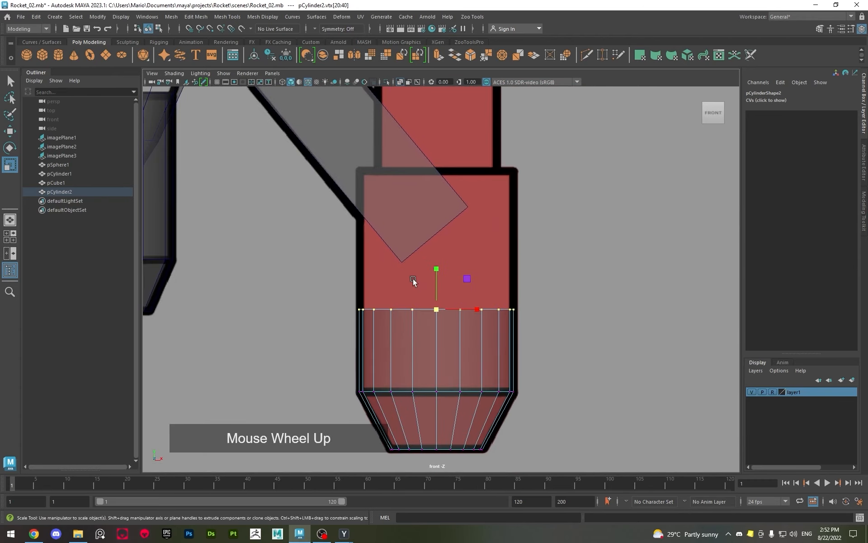
{"action": "key", "text": "w"}
{"action": "left_click_drag", "start_coordinate": [438, 267], "coordinate": [435, 130]}
{"action": "middle_click_drag", "start_coordinate": [434, 172], "coordinate": [410, 384], "text": "alt"}
{"action": "middle_click_drag", "start_coordinate": [394, 256], "coordinate": [443, 269], "text": "alt"}
{"action": "right_click_drag", "start_coordinate": [443, 270], "coordinate": [483, 390], "text": "alt"}
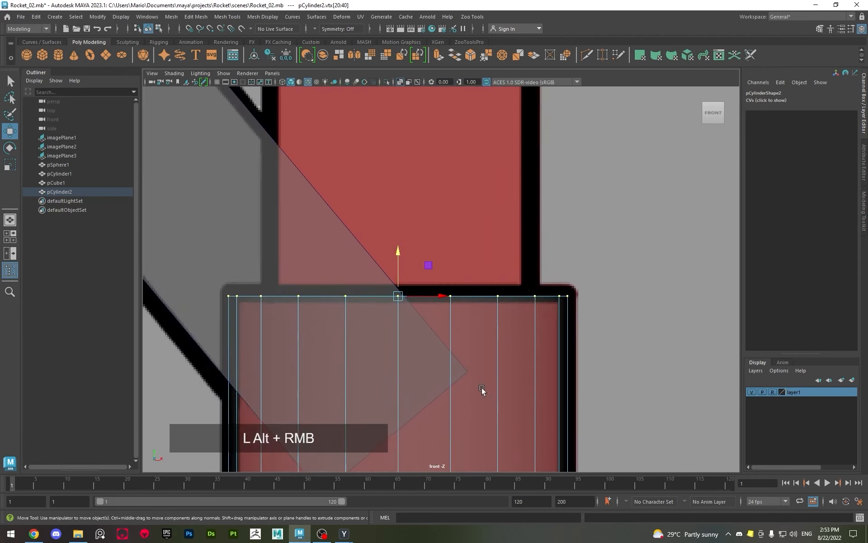
{"action": "key", "text": "w"}
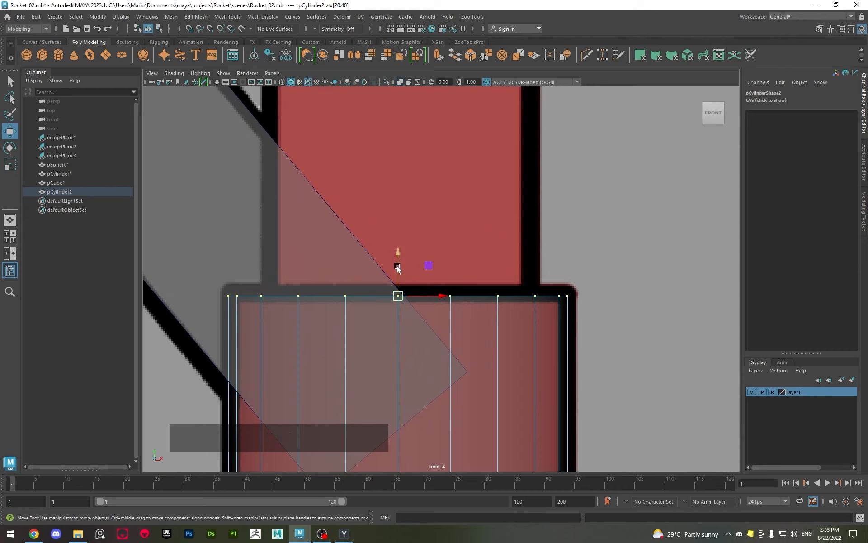
{"action": "key", "text": "shift"}
{"action": "left_click_drag", "start_coordinate": [402, 261], "coordinate": [427, 231], "text": "shift"}
{"action": "right_click_drag", "start_coordinate": [427, 231], "coordinate": [401, 290], "text": "alt"}
Select all the top cap faces of the booster cylinder in the perspective view
{"action": "key", "text": "space"}
{"action": "key", "text": "space"}
{"action": "left_click_drag", "start_coordinate": [544, 229], "coordinate": [421, 267], "text": "alt"}
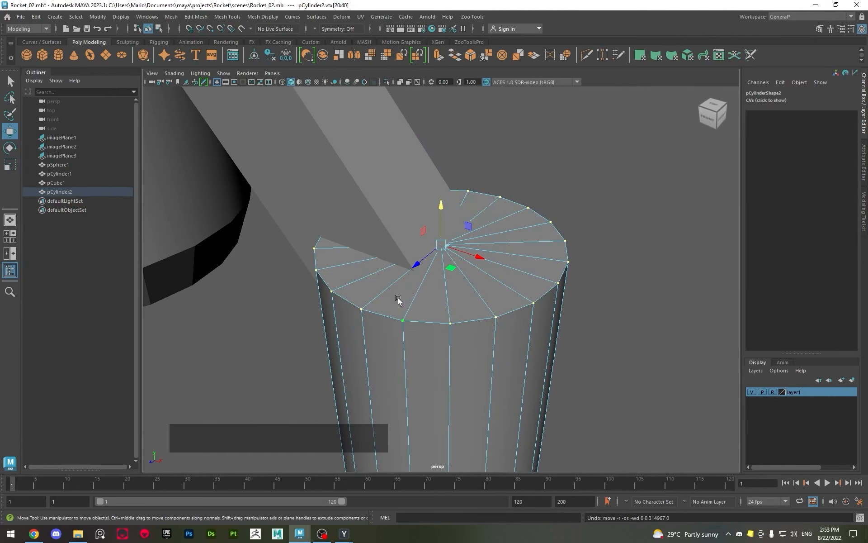
{"action": "left_click_drag", "start_coordinate": [397, 298], "coordinate": [428, 303], "text": "alt"}
{"action": "key", "text": "q"}
{"action": "right_click_drag", "start_coordinate": [489, 255], "coordinate": [492, 285]}
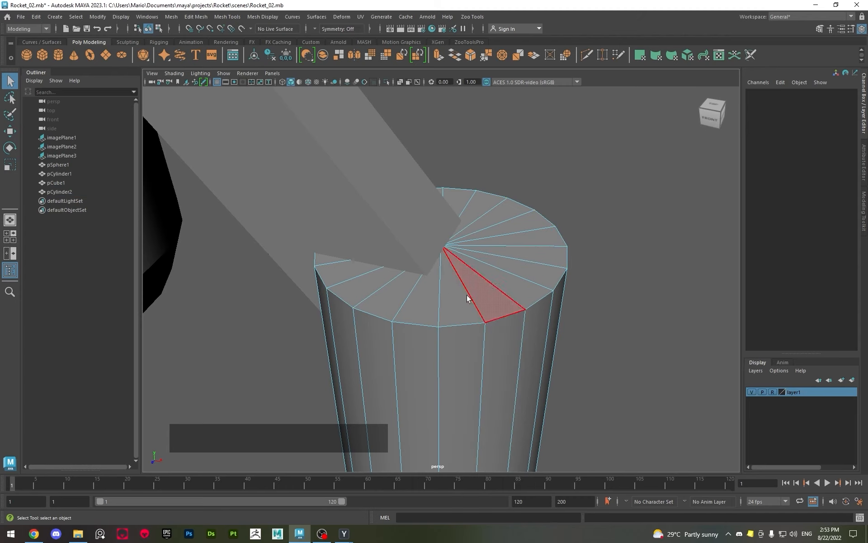
{"action": "left_click", "coordinate": [434, 319]}
{"action": "key", "text": "Tab"}
{"action": "mouse_move", "coordinate": [476, 252]}
{"action": "left_mouse_down"}
{"action": "mouse_move", "coordinate": [504, 289]}
{"action": "mouse_move", "coordinate": [479, 212]}
{"action": "mouse_move", "coordinate": [353, 280]}
{"action": "mouse_move", "coordinate": [362, 285]}
{"action": "left_mouse_up"}
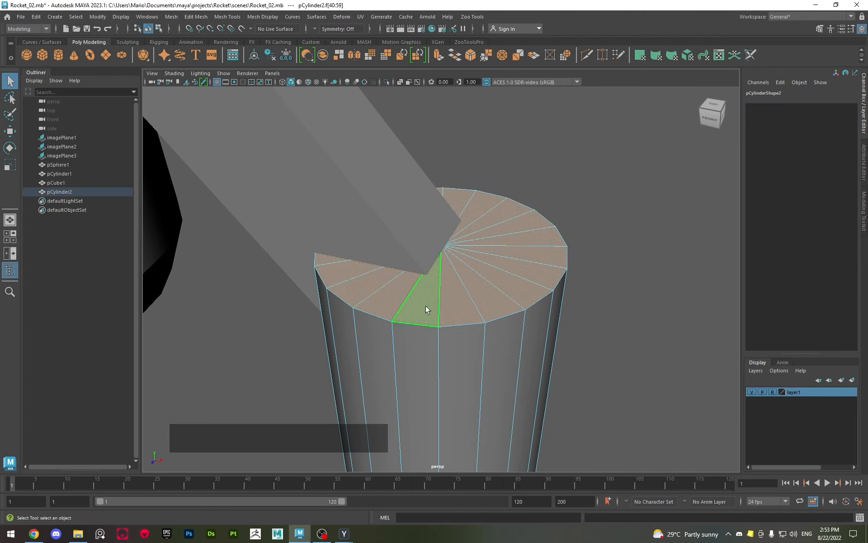
Reselect the cap faces in the front view by marquee-selecting the cylinder's upper part and deselecting its side faces
{"action": "key", "text": "space"}
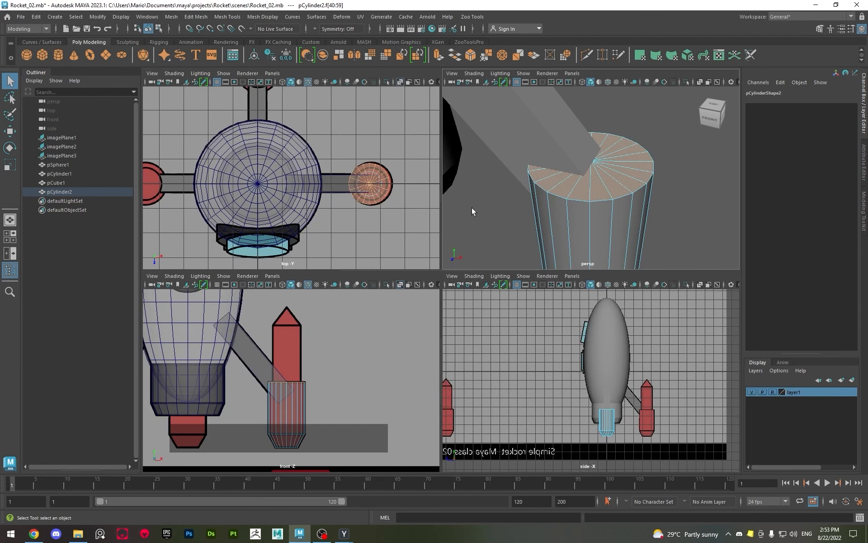
{"action": "key", "text": "space"}
{"action": "scroll", "coordinate": [382, 319], "scroll_direction": "up", "scroll_amount": 4}
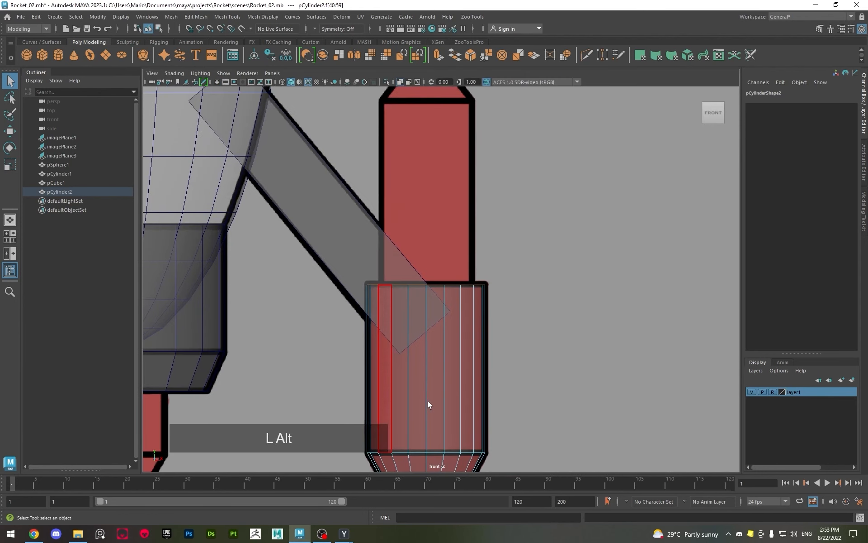
{"action": "scroll", "coordinate": [452, 330], "scroll_direction": "up", "scroll_amount": 2, "text": "alt"}
{"action": "middle_click_drag", "start_coordinate": [452, 330], "coordinate": [459, 358], "text": "alt"}
{"action": "right_click", "coordinate": [500, 245]}
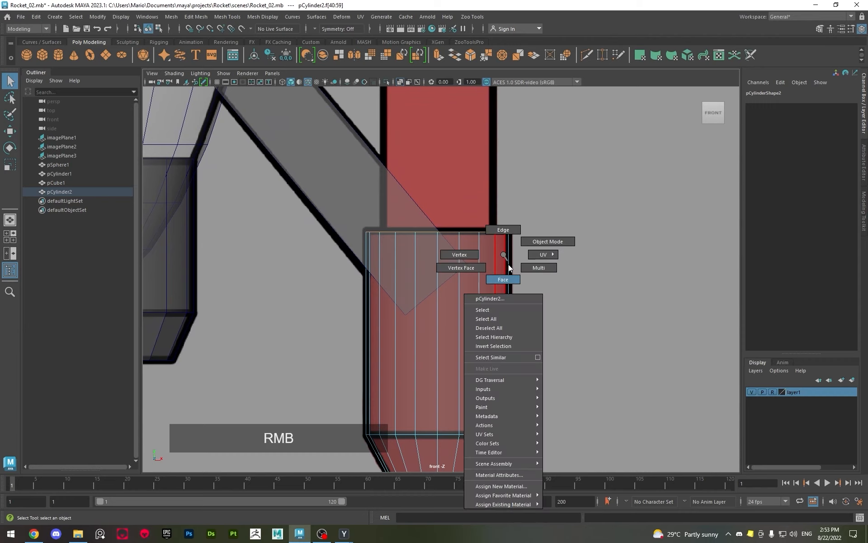
{"action": "left_click_drag", "start_coordinate": [249, 169], "coordinate": [584, 282]}
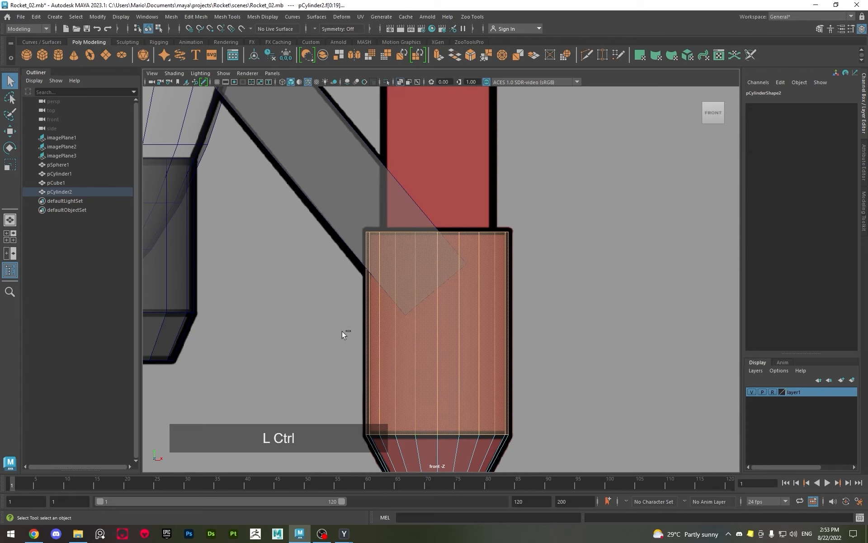
{"action": "left_click_drag", "start_coordinate": [342, 299], "coordinate": [702, 447], "text": "ctrl"}
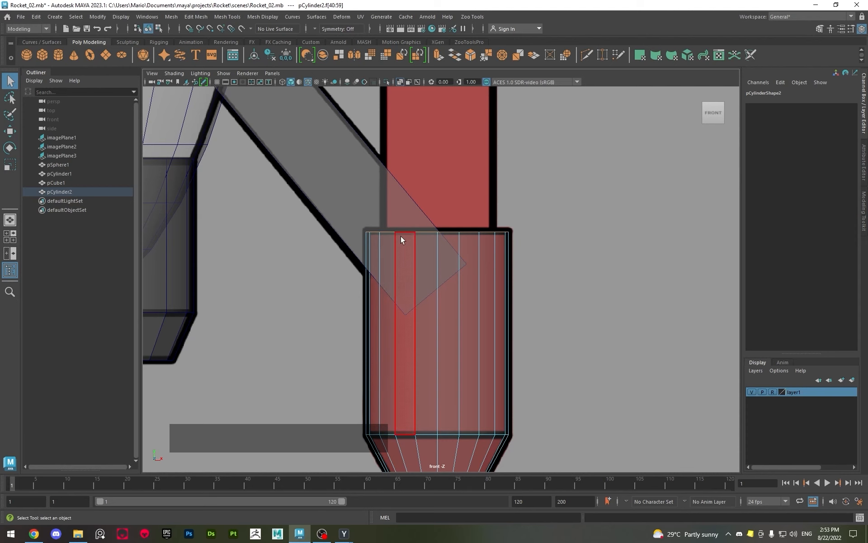
Extrude the cap faces inward by scaling them to the width of the booster's narrow upper section
{"action": "key", "text": "space"}
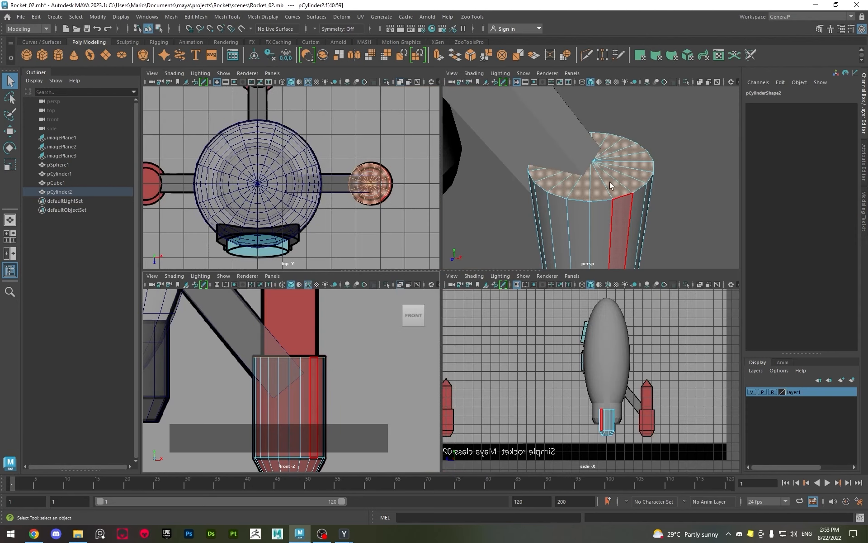
{"action": "key", "text": "space"}
{"action": "key", "text": "w"}
{"action": "middle_click_drag", "start_coordinate": [413, 141], "coordinate": [406, 321], "text": "alt"}
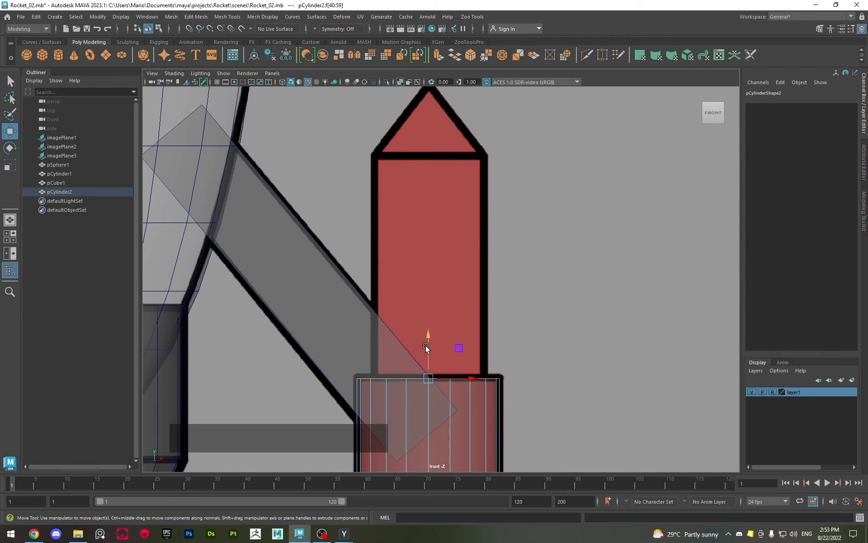
{"action": "left_click_drag", "start_coordinate": [430, 351], "coordinate": [414, 376], "text": "shift"}
{"action": "key", "text": "r"}
{"action": "left_click", "coordinate": [428, 378]}
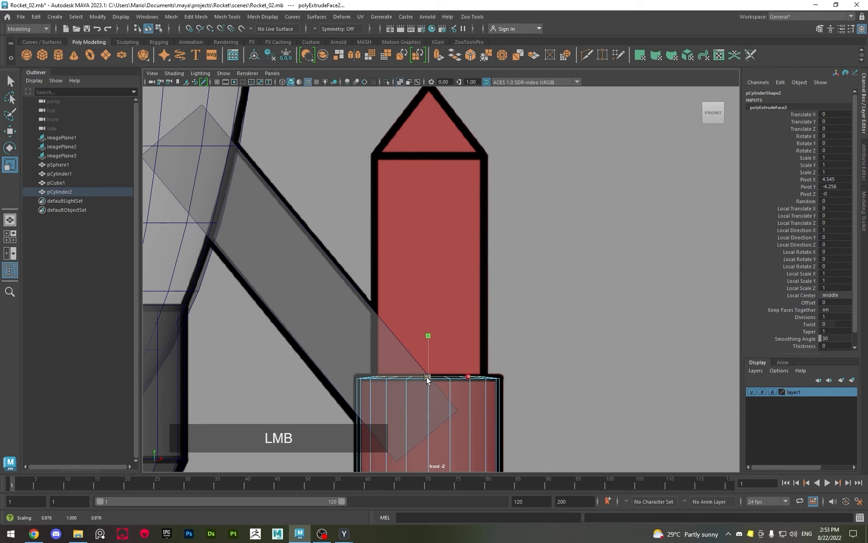
Extrude the narrowed cap faces upward to the base of the booster's pointed tip in the front reference
{"action": "key", "text": "w"}
{"action": "left_click_drag", "start_coordinate": [431, 338], "coordinate": [437, 129], "text": "shift"}
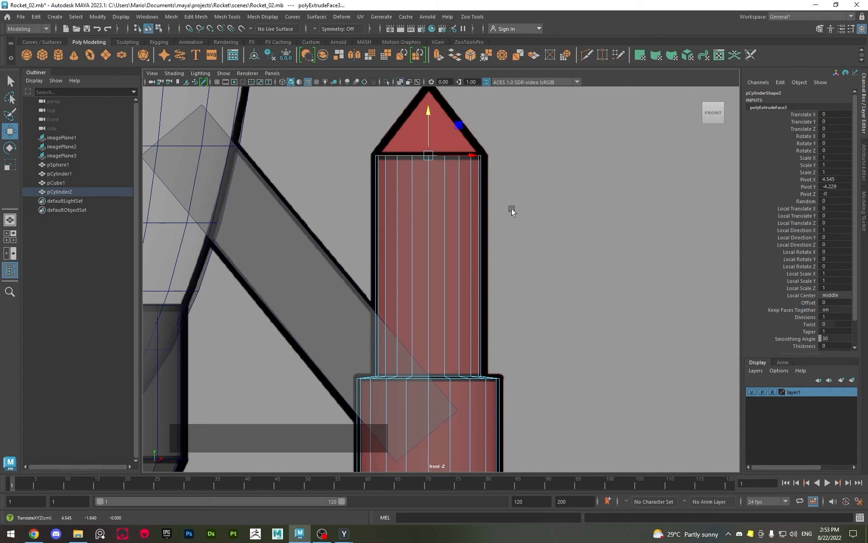
{"action": "scroll", "coordinate": [399, 155], "scroll_direction": "up", "scroll_amount": 3, "text": "alt"}
{"action": "scroll", "coordinate": [400, 154], "scroll_direction": "up", "scroll_amount": 3, "text": "alt"}
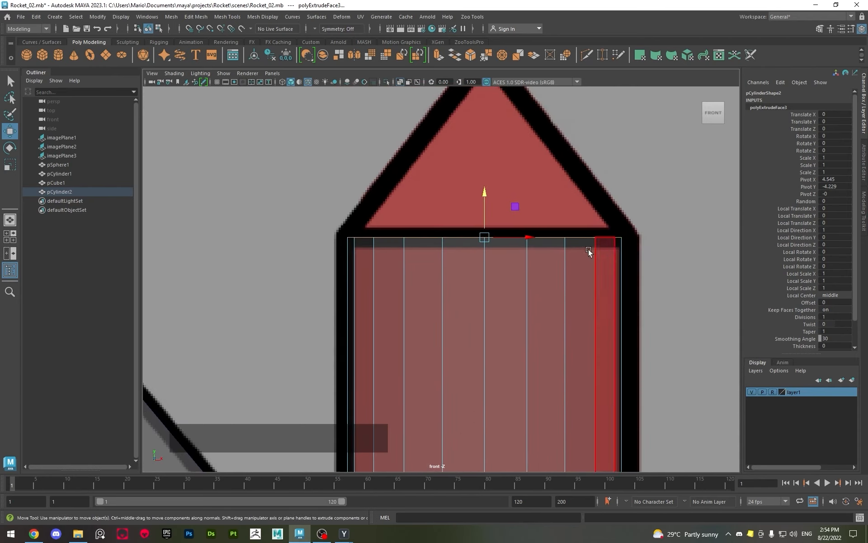
Select the faces of the narrow upper section and widen them slightly in X and Z to match the front reference
{"action": "right_click_drag", "start_coordinate": [541, 335], "coordinate": [357, 272], "text": "alt"}
{"action": "scroll", "coordinate": [452, 333], "scroll_direction": "up", "scroll_amount": 3, "text": "alt"}
{"action": "right_click_drag", "start_coordinate": [452, 333], "coordinate": [337, 219], "text": "alt"}
{"action": "right_click_drag", "start_coordinate": [393, 213], "coordinate": [279, 122], "text": "alt"}
{"action": "left_click_drag", "start_coordinate": [280, 122], "coordinate": [578, 294]}
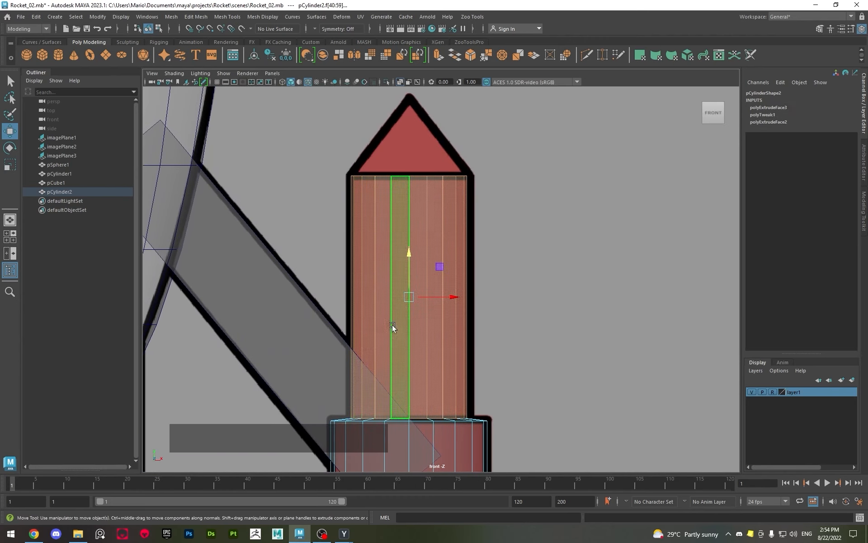
{"action": "key", "text": "space"}
{"action": "key", "text": "space"}
{"action": "key", "text": "f"}
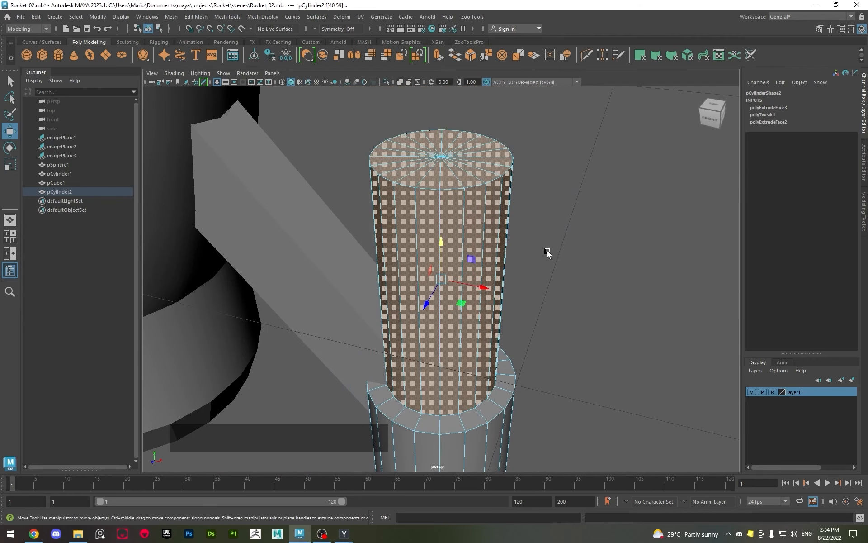
{"action": "key", "text": "r"}
{"action": "left_click_drag", "start_coordinate": [430, 237], "coordinate": [460, 303], "text": "alt"}
{"action": "left_click", "coordinate": [465, 301]}
{"action": "key", "text": "space"}
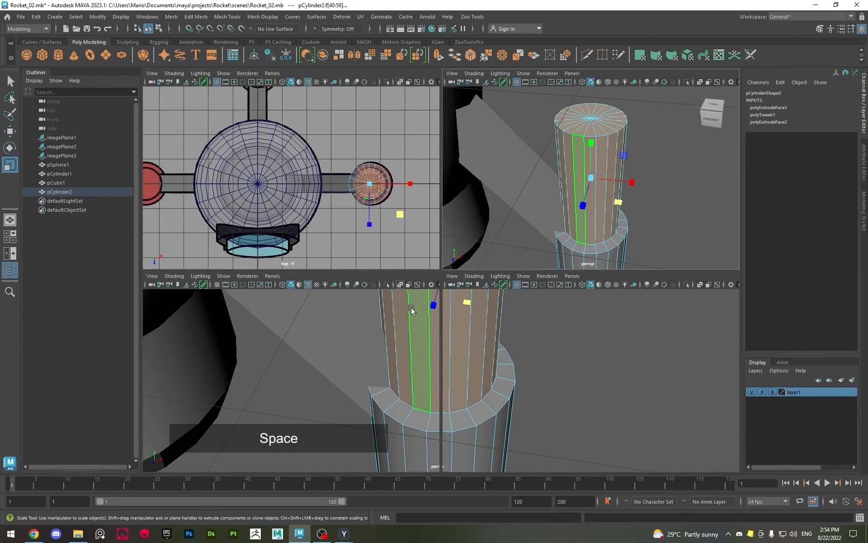
{"action": "key", "text": "space"}
{"action": "right_click_drag", "start_coordinate": [456, 324], "coordinate": [520, 339], "text": "alt"}
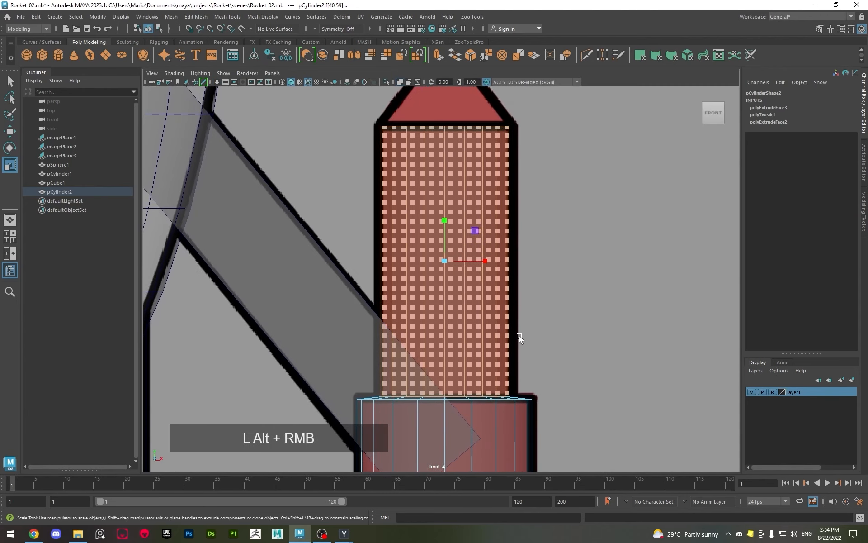
{"action": "middle_click_drag", "start_coordinate": [551, 299], "coordinate": [543, 343]}
Return the booster cylinder to object mode and move it to Translate X 4.562 to align it with the reference
{"action": "key", "text": "q"}
{"action": "key", "text": "F8"}
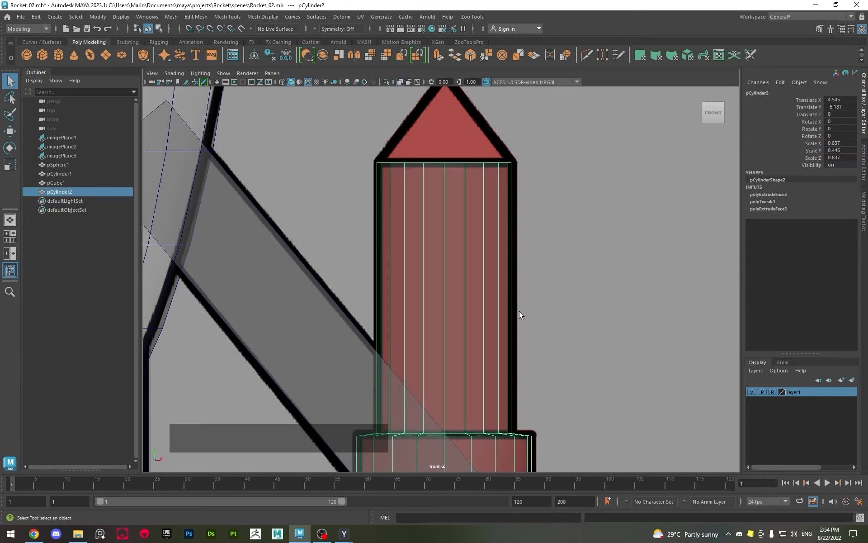
{"action": "key", "text": "w"}
{"action": "middle_click_drag", "start_coordinate": [497, 414], "coordinate": [505, 107], "text": "alt"}
{"action": "middle_click_drag", "start_coordinate": [529, 300], "coordinate": [530, 260], "text": "alt"}
{"action": "left_click_drag", "start_coordinate": [497, 292], "coordinate": [498, 290]}
{"action": "middle_click_drag", "start_coordinate": [495, 261], "coordinate": [440, 385], "text": "alt"}
{"action": "middle_click_drag", "start_coordinate": [377, 151], "coordinate": [379, 195], "text": "alt"}
{"action": "scroll", "coordinate": [379, 196], "scroll_direction": "up", "scroll_amount": 1}
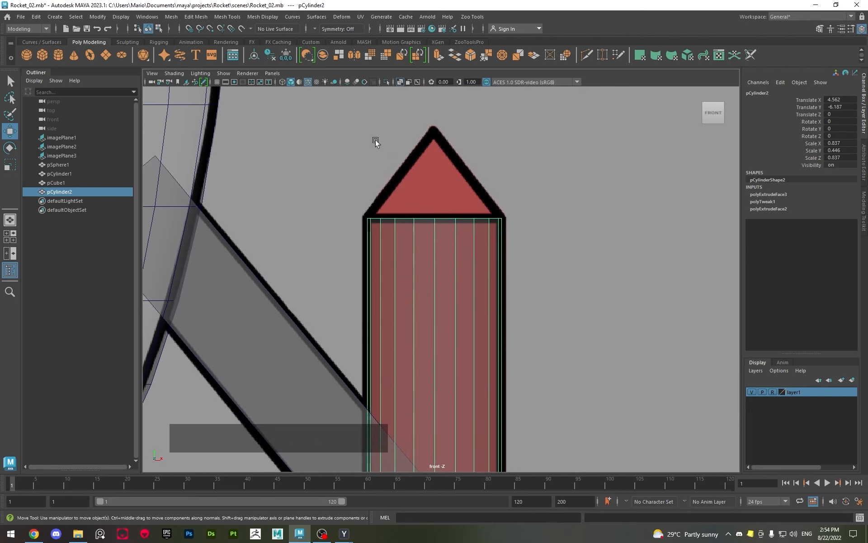
Create a polygon cone and move it in X to about 4.419, above the booster
{"action": "key", "text": "q"}
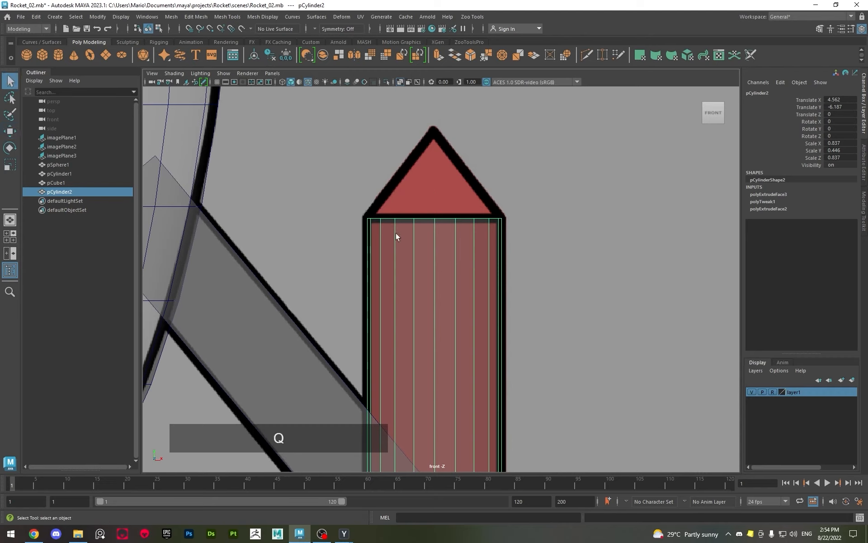
{"action": "left_click", "coordinate": [374, 237]}
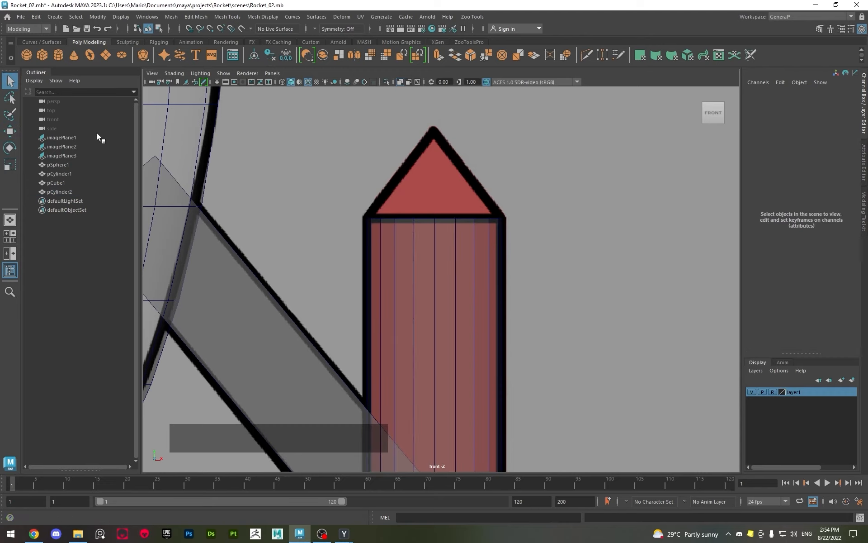
{"action": "left_click", "coordinate": [74, 58]}
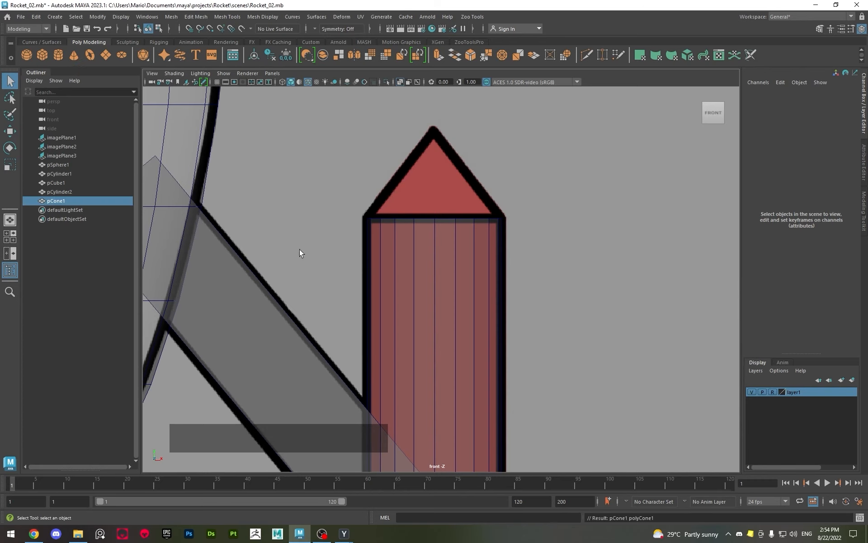
{"action": "right_click_drag", "start_coordinate": [252, 218], "coordinate": [235, 218], "text": "alt"}
{"action": "key", "text": "w"}
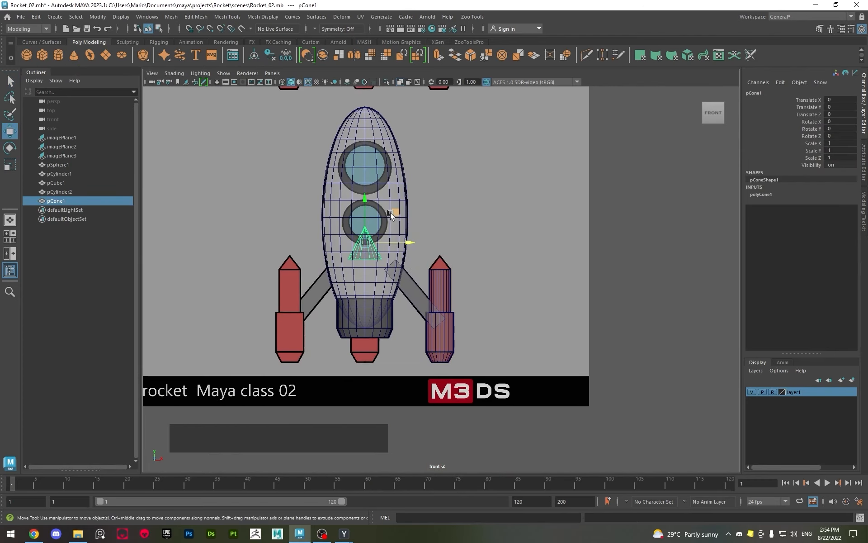
{"action": "left_click_drag", "start_coordinate": [396, 243], "coordinate": [469, 249]}
{"action": "scroll", "coordinate": [468, 273], "scroll_direction": "up", "scroll_amount": 10, "text": "alt"}
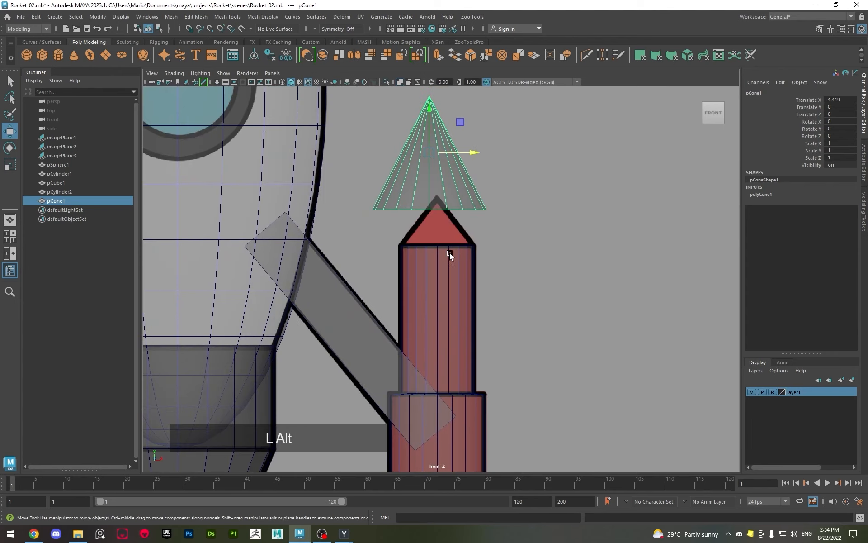
Snap the cone in X to the booster cylinder's central vertex, at Translate X 4.562
{"action": "middle_click_drag", "start_coordinate": [437, 250], "coordinate": [416, 279], "text": "alt"}
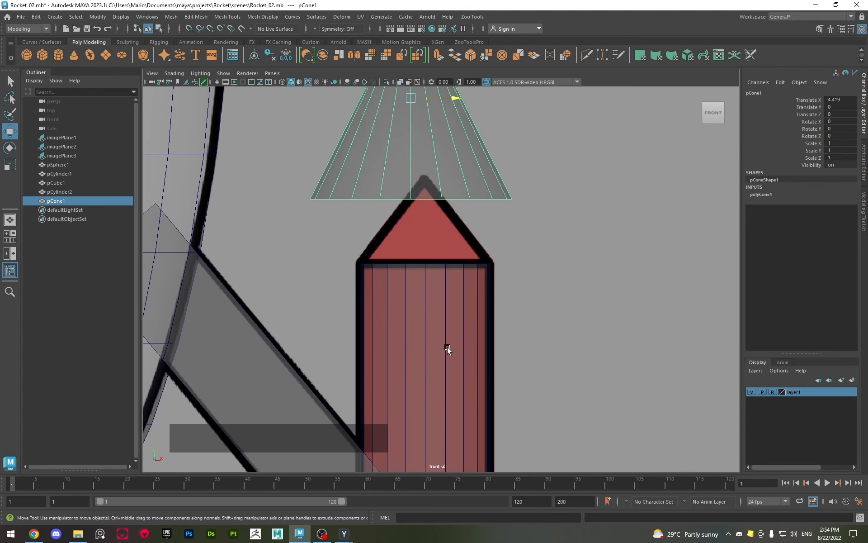
{"action": "middle_click_drag", "start_coordinate": [510, 237], "coordinate": [509, 255], "text": "alt"}
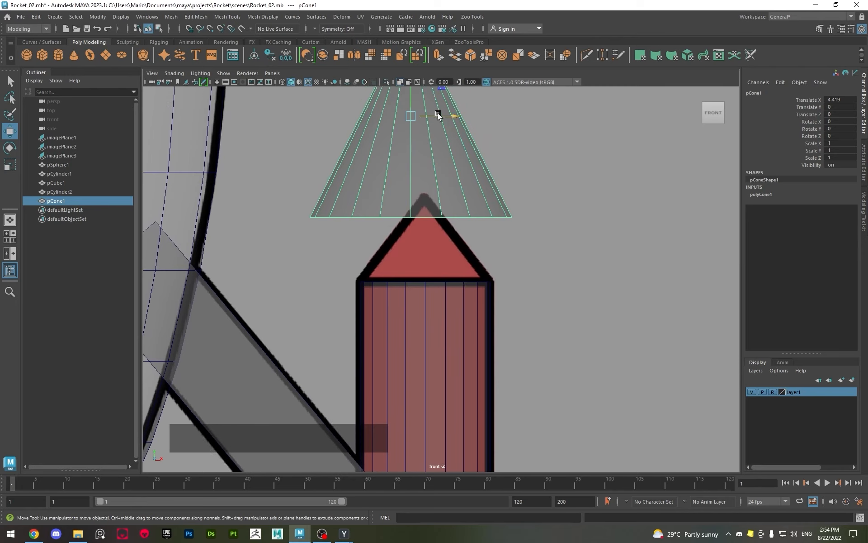
{"action": "key", "text": "v"}
{"action": "left_click_drag", "start_coordinate": [435, 116], "coordinate": [425, 283]}
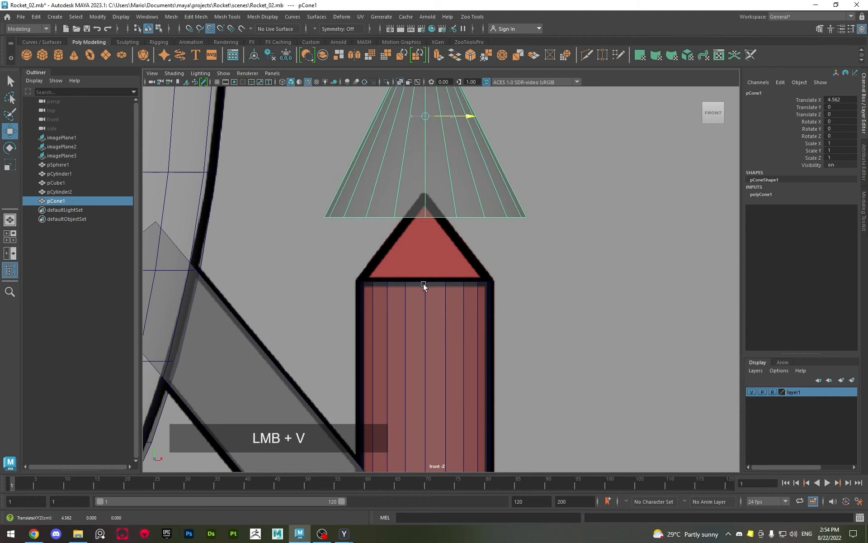
{"action": "mouse_move", "coordinate": [423, 284]}
{"action": "left_mouse_down"}
{"action": "mouse_move", "coordinate": [391, 284]}
{"action": "mouse_move", "coordinate": [425, 287]}
{"action": "left_mouse_up"}
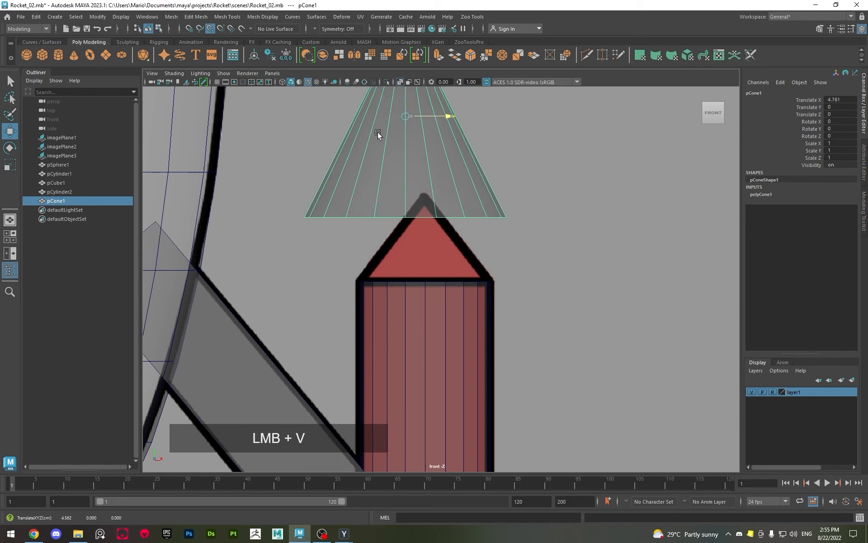
{"action": "left_click_drag", "start_coordinate": [378, 134], "coordinate": [425, 140]}
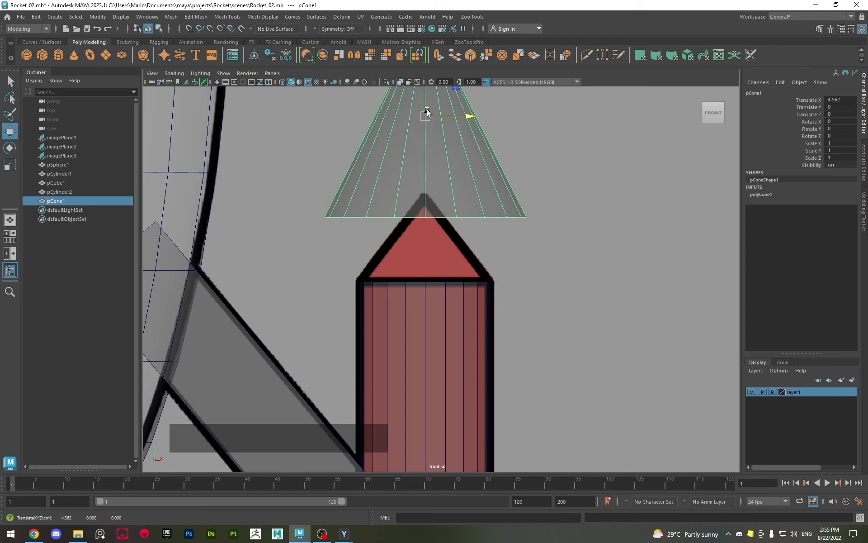
Scale the cone uniformly to about 0.638 and lower it to Translate Y -1.037, near the booster's top edge
{"action": "left_click_drag", "start_coordinate": [424, 110], "coordinate": [358, 172]}
{"action": "key", "text": "ctrl+z"}
{"action": "key", "text": "r"}
{"action": "scroll", "coordinate": [390, 160], "scroll_direction": "up", "scroll_amount": 3}
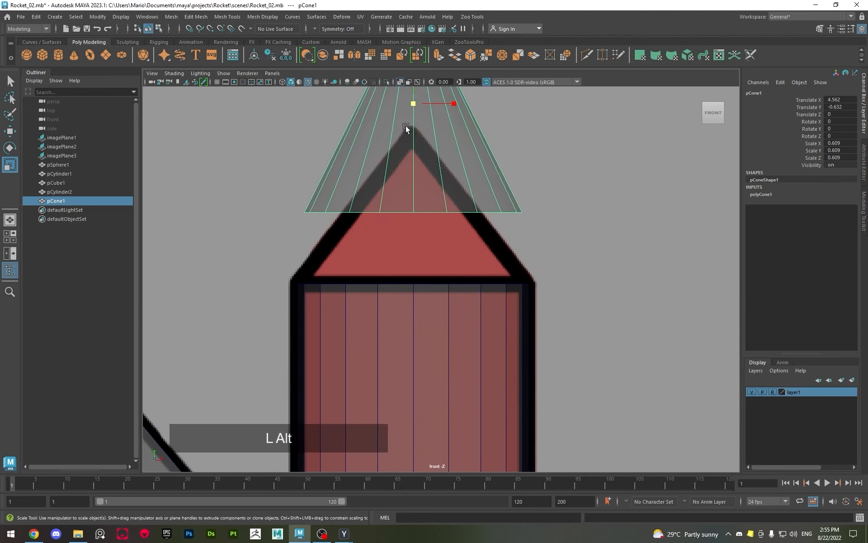
{"action": "scroll", "coordinate": [408, 130], "scroll_direction": "up", "scroll_amount": 1}
{"action": "middle_click_drag", "start_coordinate": [408, 130], "coordinate": [445, 177], "text": "alt"}
{"action": "key", "text": "w"}
{"action": "left_click_drag", "start_coordinate": [441, 93], "coordinate": [451, 205]}
{"action": "key", "text": "r"}
{"action": "key", "text": "r"}
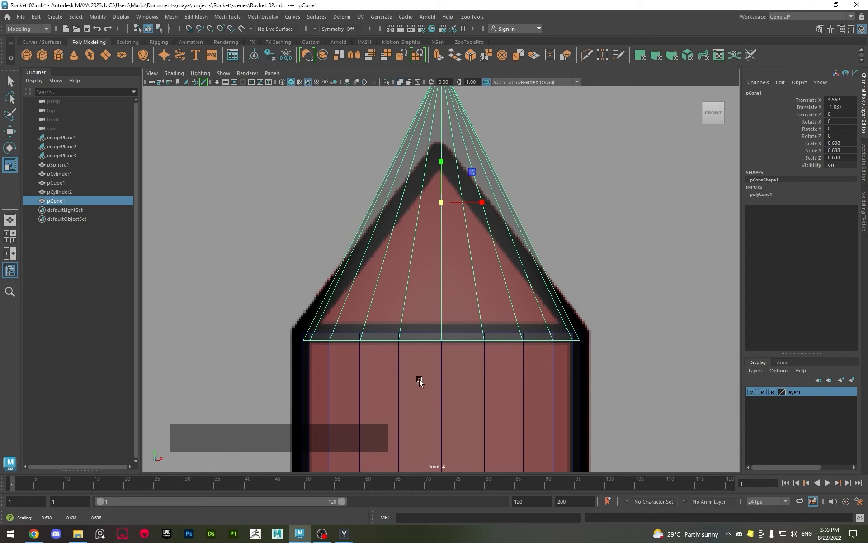
Flatten the cone to Scale Y 0.437 and lower it to Translate Y -1.207 to fit the reference tip
{"action": "left_click_drag", "start_coordinate": [439, 180], "coordinate": [441, 203]}
{"action": "key", "text": "w"}
{"action": "key", "text": "r"}
{"action": "key", "text": "w"}
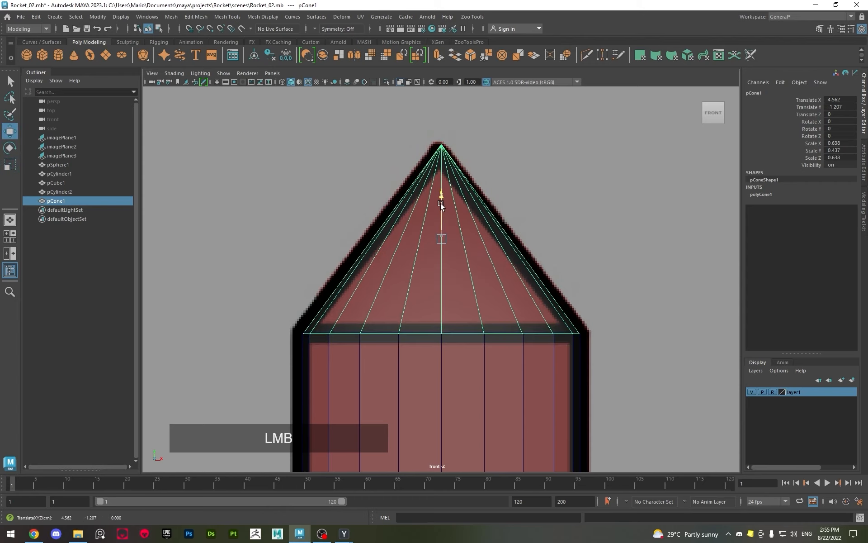
Select the cone in the perspective view and raise it slightly on the booster to Translate Y -1.199
{"action": "key", "text": "alt"}
{"action": "key", "text": "space"}
{"action": "left_click_drag", "start_coordinate": [576, 196], "coordinate": [545, 214], "text": "alt"}
{"action": "key", "text": "space"}
{"action": "key", "text": "space"}
{"action": "key", "text": "q"}
{"action": "right_click", "coordinate": [495, 166]}
{"action": "left_click", "coordinate": [549, 186]}
{"action": "left_click", "coordinate": [457, 148]}
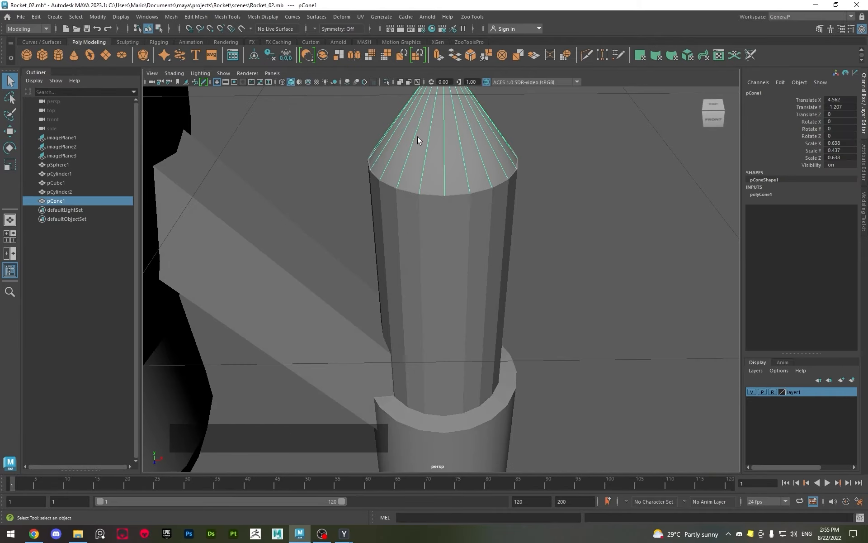
{"action": "key", "text": "w"}
{"action": "left_click_drag", "start_coordinate": [442, 94], "coordinate": [441, 93]}
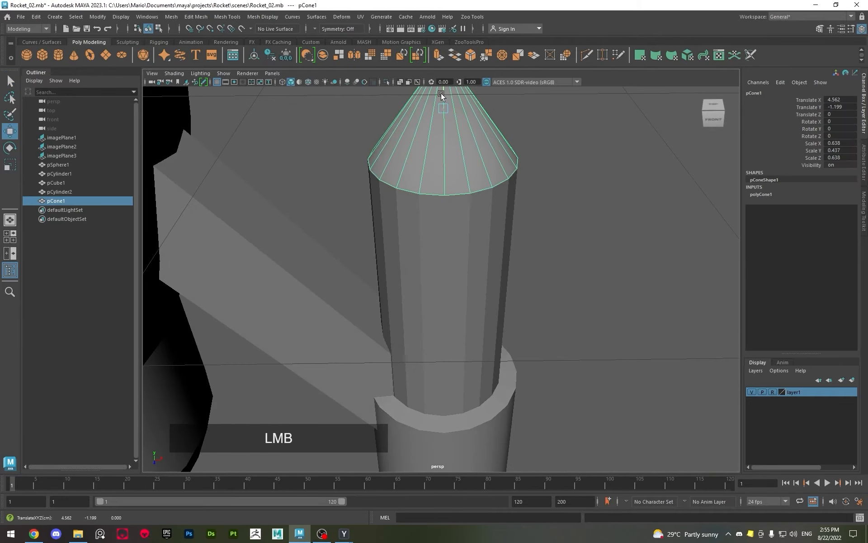
Group the booster's strut, cylinder and cone together in the top view, leaving the group pivot at the origin
{"action": "scroll", "coordinate": [403, 237], "scroll_direction": "down", "scroll_amount": 3, "text": "alt"}
{"action": "left_click", "coordinate": [514, 220]}
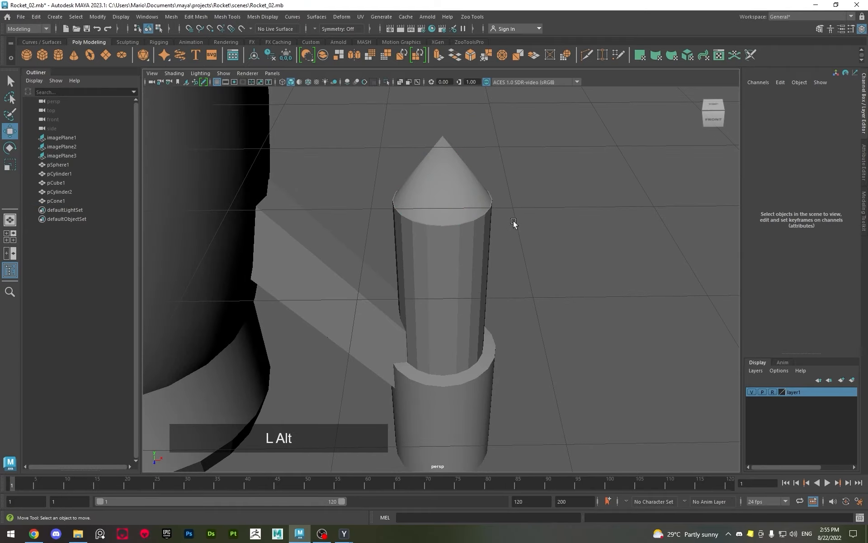
{"action": "scroll", "coordinate": [514, 221], "scroll_direction": "down", "scroll_amount": 2, "text": "alt"}
{"action": "mouse_move", "coordinate": [514, 221]}
{"action": "left_mouse_down", "text": "alt"}
{"action": "mouse_move", "coordinate": [417, 231]}
{"action": "mouse_move", "coordinate": [486, 203]}
{"action": "mouse_move", "coordinate": [511, 204]}
{"action": "left_mouse_up", "text": "alt"}
{"action": "scroll", "coordinate": [452, 221], "scroll_direction": "down", "scroll_amount": 5, "text": "alt"}
{"action": "left_click_drag", "start_coordinate": [451, 220], "coordinate": [634, 450], "text": "alt"}
{"action": "left_click_drag", "start_coordinate": [406, 219], "coordinate": [627, 444]}
{"action": "mouse_move", "coordinate": [506, 312]}
{"action": "left_mouse_down", "text": "alt"}
{"action": "mouse_move", "coordinate": [412, 339]}
{"action": "mouse_move", "coordinate": [467, 337]}
{"action": "left_mouse_up", "text": "alt"}
{"action": "left_click_drag", "start_coordinate": [417, 246], "coordinate": [584, 414]}
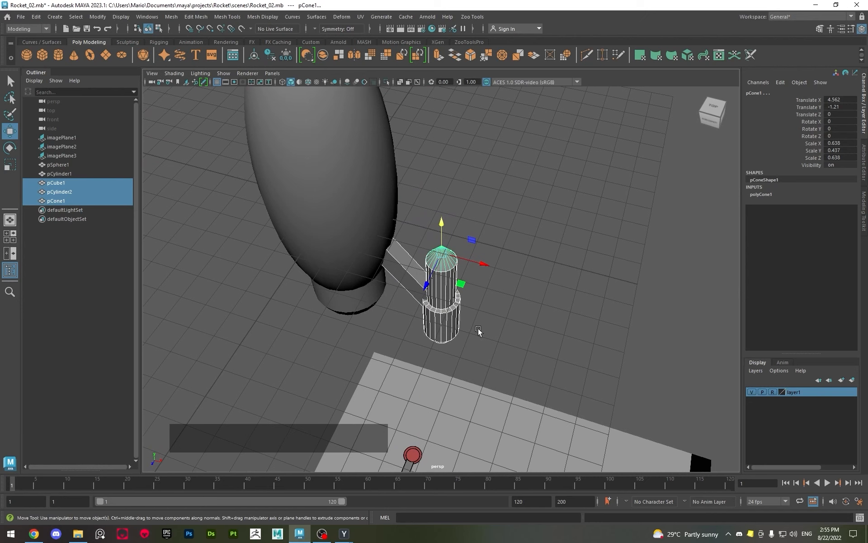
{"action": "left_click_drag", "start_coordinate": [493, 339], "coordinate": [507, 362], "text": "alt"}
{"action": "key", "text": "space"}
{"action": "key", "text": "space"}
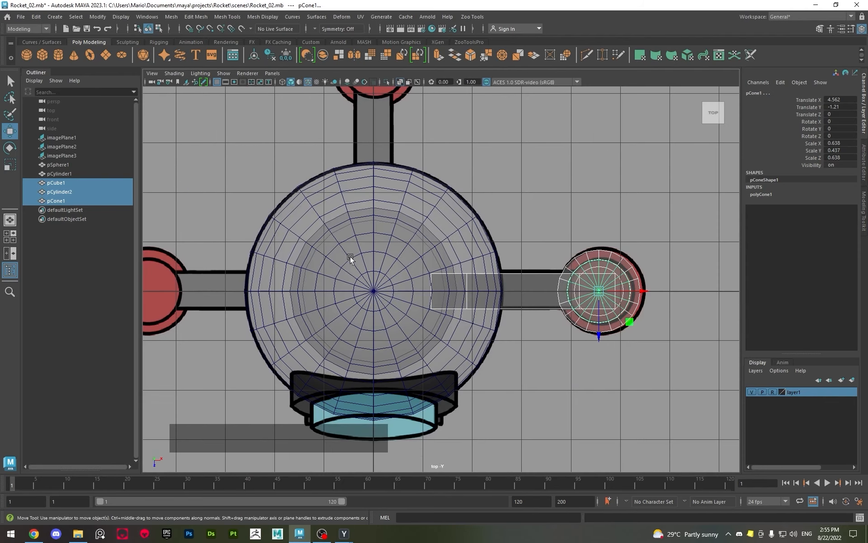
{"action": "scroll", "coordinate": [350, 258], "scroll_direction": "down", "scroll_amount": 3, "text": "alt"}
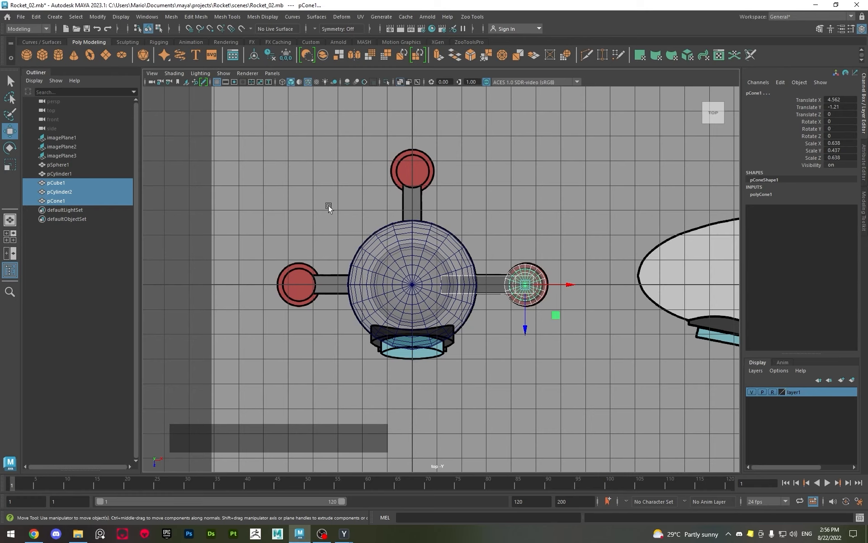
{"action": "left_click_drag", "start_coordinate": [497, 242], "coordinate": [639, 376]}
{"action": "key", "text": "ctrl+g"}
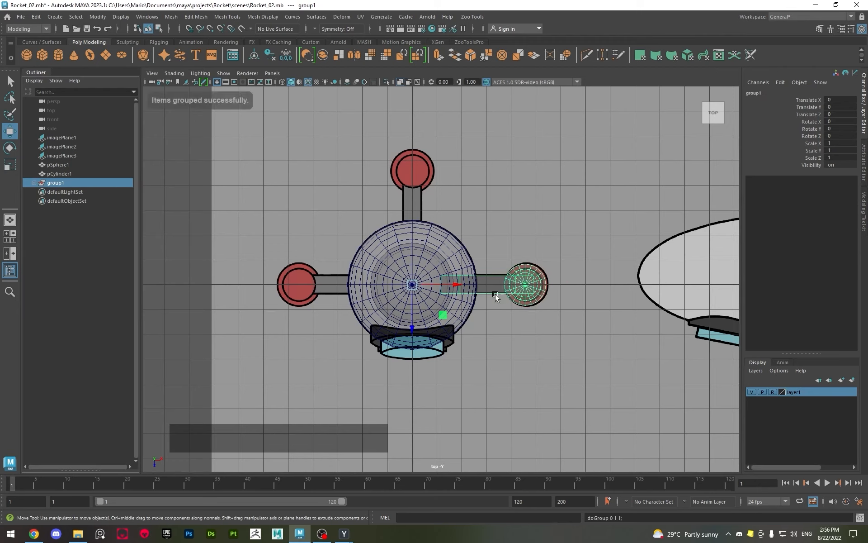
Rename the new booster group as Engine_01
{"action": "double_click", "coordinate": [69, 183]}
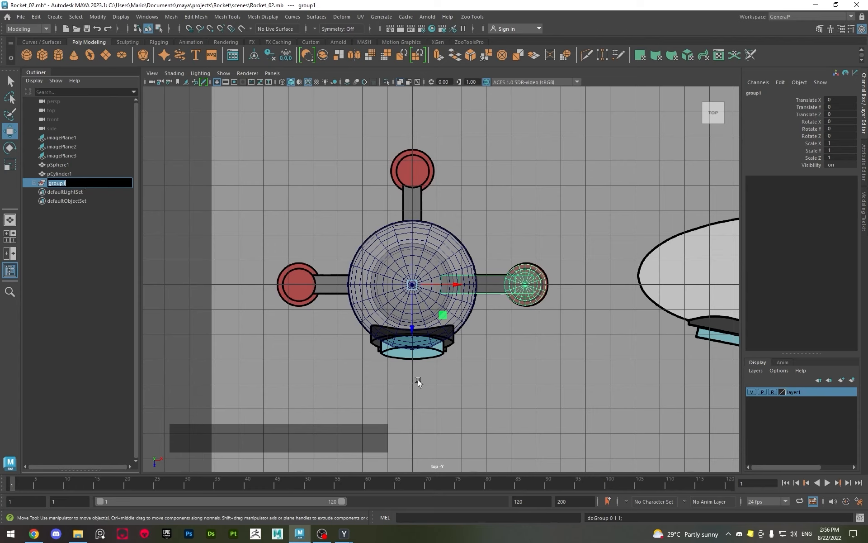
{"action": "key", "text": "shift"}
{"action": "type", "text": "Engine"}
{"action": "key", "text": "Return"}
{"action": "double_click", "coordinate": [102, 181]}
{"action": "left_click", "coordinate": [102, 183]}
{"action": "type", "text": "_01"}
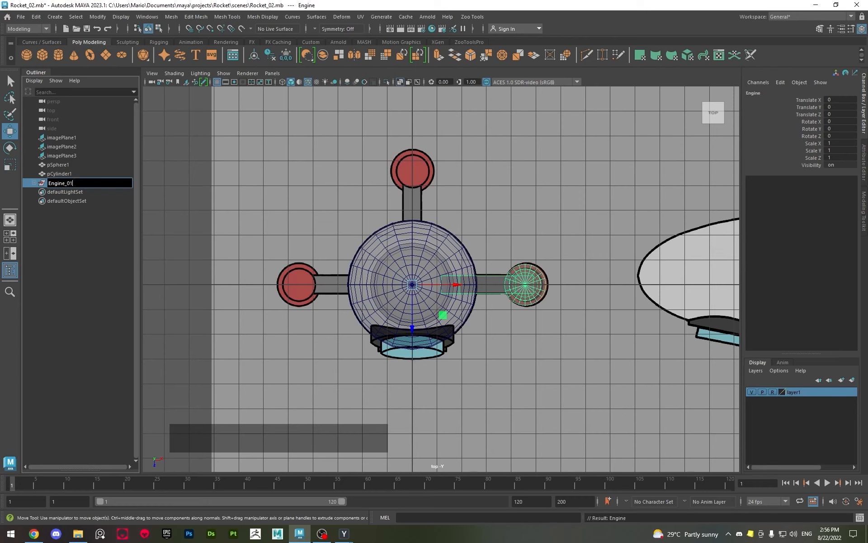
{"action": "key", "text": "Return"}
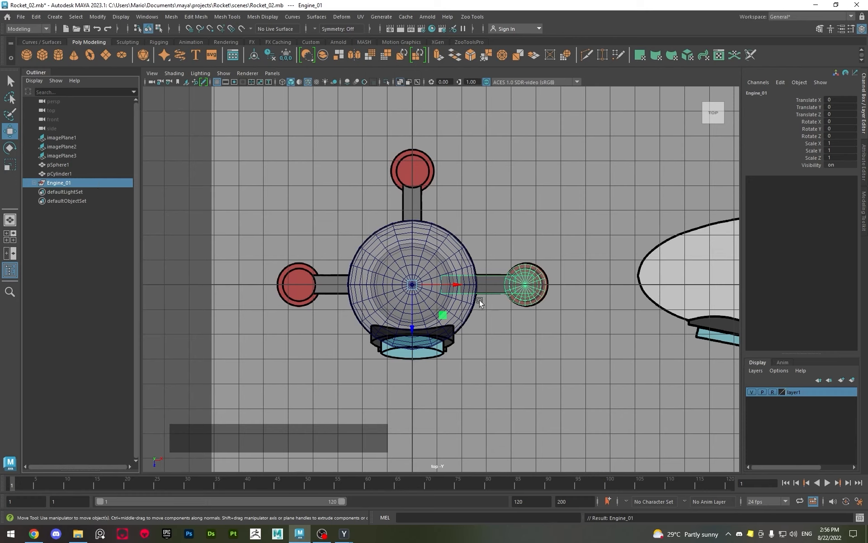
Try to duplicate Engine_01 and rotate the copy freehand about Y by about 58°, then undo it
{"action": "key", "text": "w"}
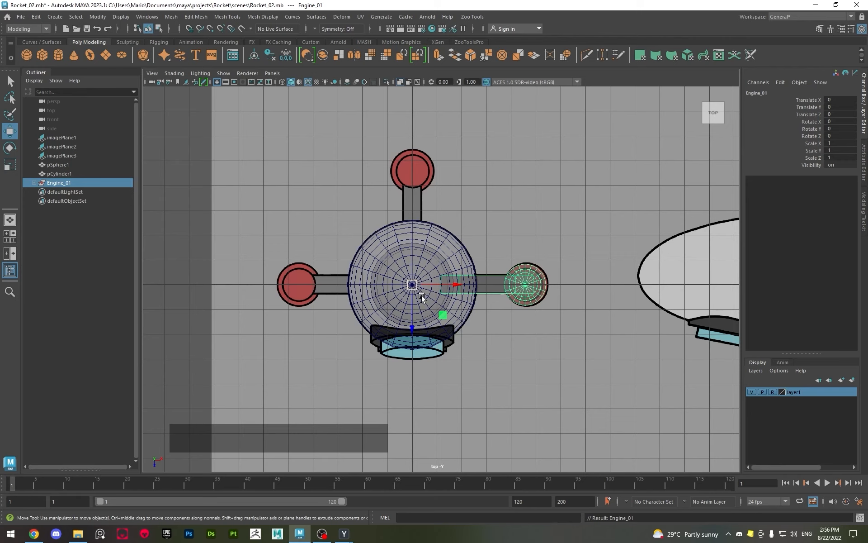
{"action": "key", "text": "e"}
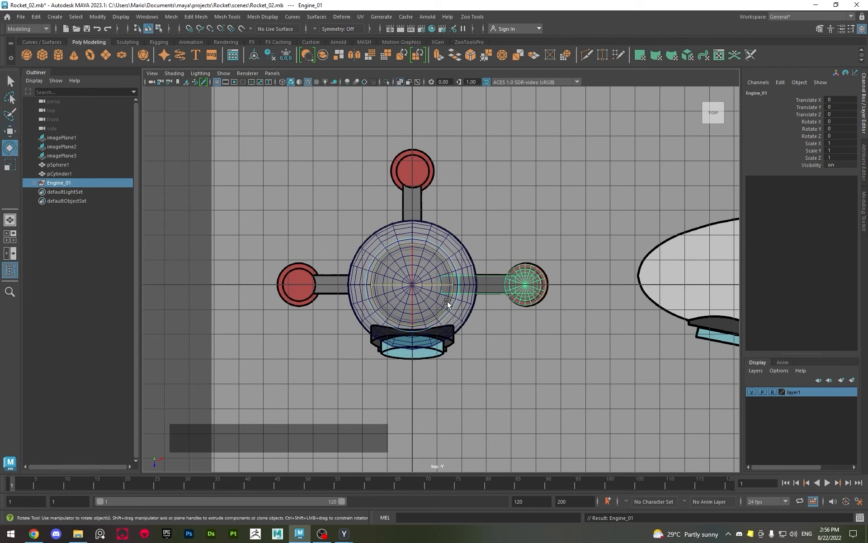
{"action": "key", "text": "space"}
{"action": "key", "text": "space"}
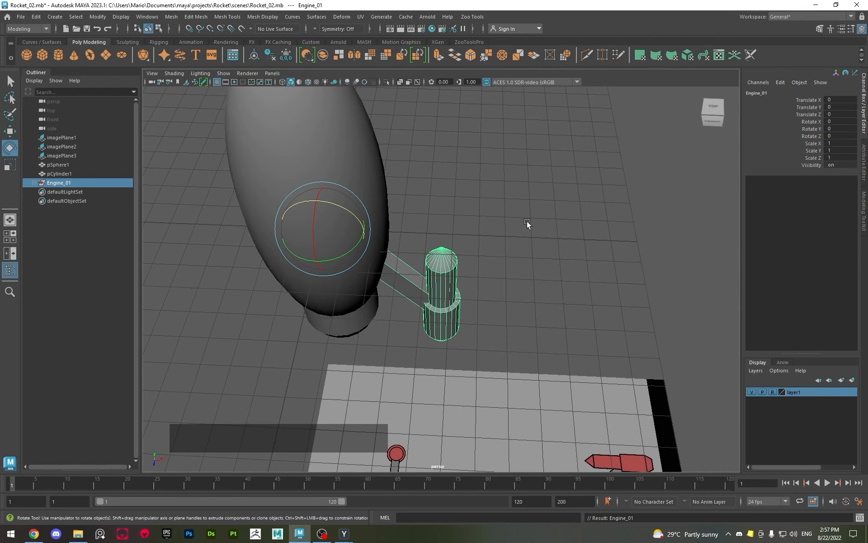
{"action": "scroll", "coordinate": [527, 220], "scroll_direction": "up", "scroll_amount": 2}
{"action": "middle_click_drag", "start_coordinate": [527, 221], "coordinate": [631, 313], "text": "alt"}
{"action": "mouse_move", "coordinate": [631, 313]}
{"action": "left_mouse_down", "text": "alt"}
{"action": "mouse_move", "coordinate": [360, 329]}
{"action": "mouse_move", "coordinate": [368, 333]}
{"action": "left_mouse_up", "text": "alt"}
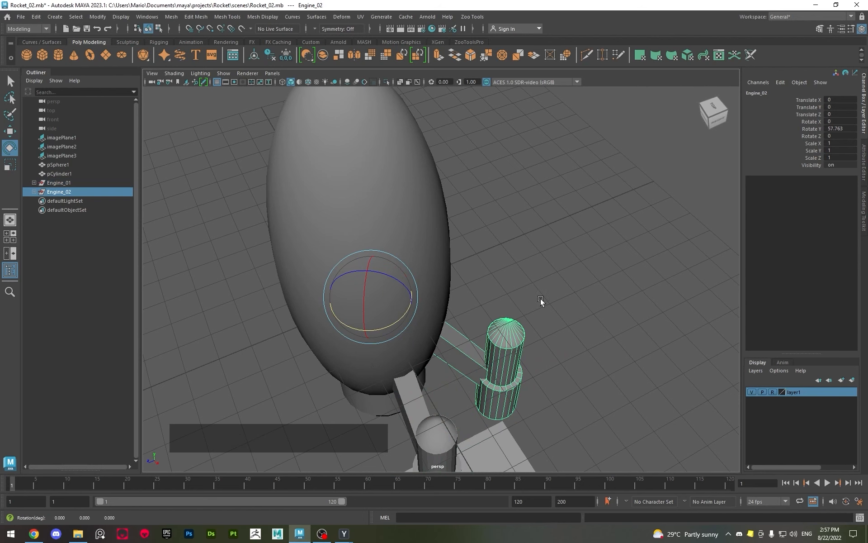
{"action": "left_click_drag", "start_coordinate": [541, 297], "coordinate": [461, 321], "text": "alt"}
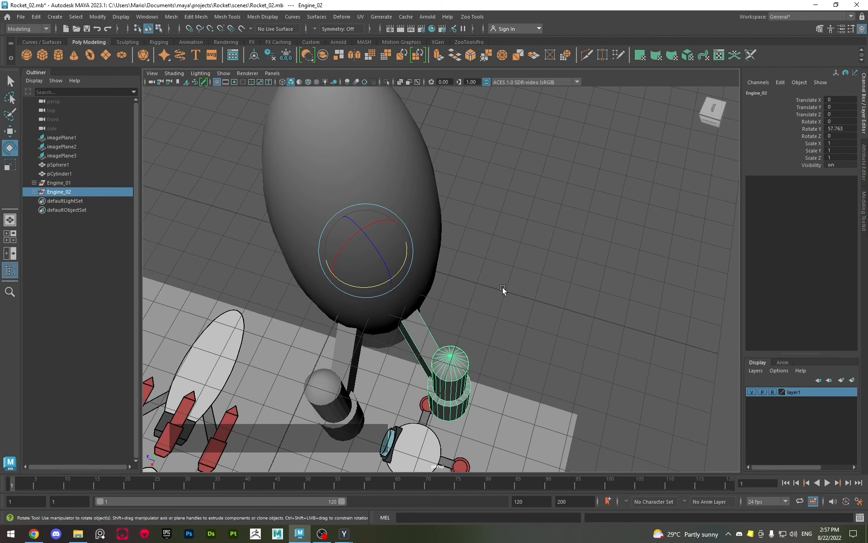
{"action": "key", "text": "ctrl+z"}
Duplicate Engine_01 with a snapped 90° rotation about Y and check its placement against the top reference
{"action": "left_click_drag", "start_coordinate": [460, 300], "coordinate": [472, 308], "text": "alt"}
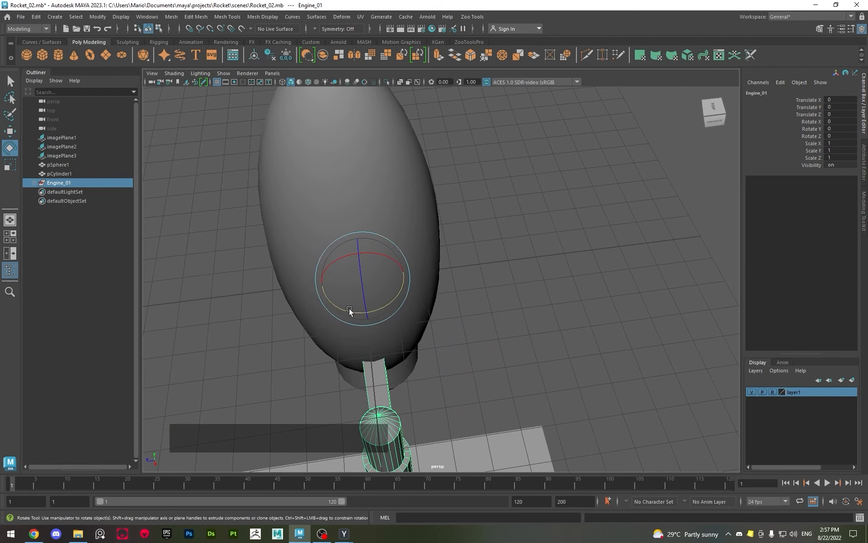
{"action": "mouse_move", "coordinate": [348, 311]}
{"action": "left_mouse_down", "text": "shift"}
{"action": "mouse_move", "coordinate": [442, 304]}
{"action": "mouse_move", "coordinate": [489, 332]}
{"action": "mouse_move", "coordinate": [394, 294]}
{"action": "left_mouse_up", "text": "shift"}
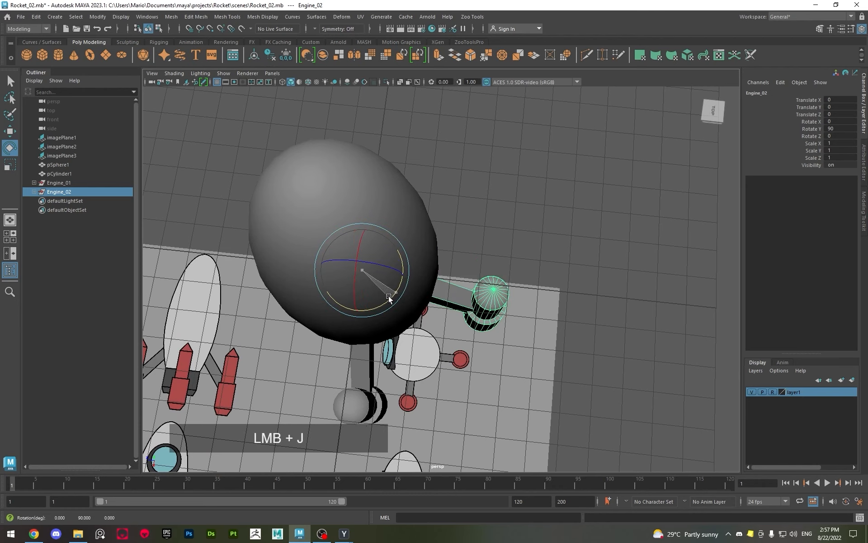
{"action": "left_click_drag", "start_coordinate": [483, 328], "coordinate": [481, 333], "text": "alt"}
{"action": "key", "text": "space"}
{"action": "key", "text": "space"}
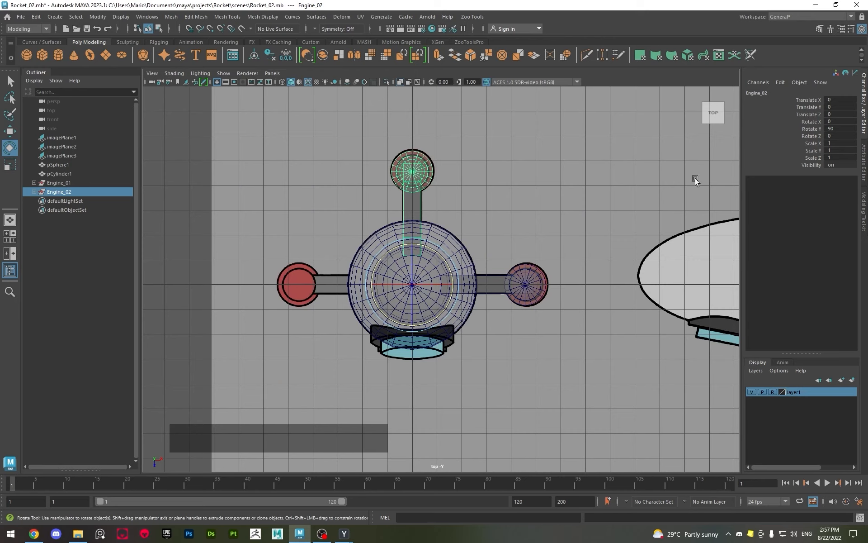
Repeat the duplication with its transform for a third engine, try its Rotate Y at 0, and set it to 180
{"action": "key", "text": "shift"}
{"action": "key", "text": "shift+d"}
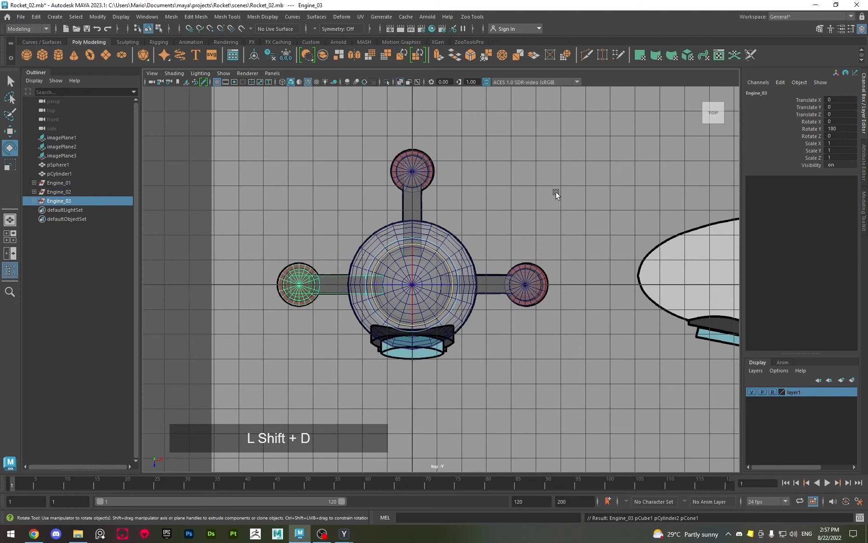
{"action": "left_click", "coordinate": [837, 129]}
{"action": "type", "text": "0"}
{"action": "key", "text": "Return"}
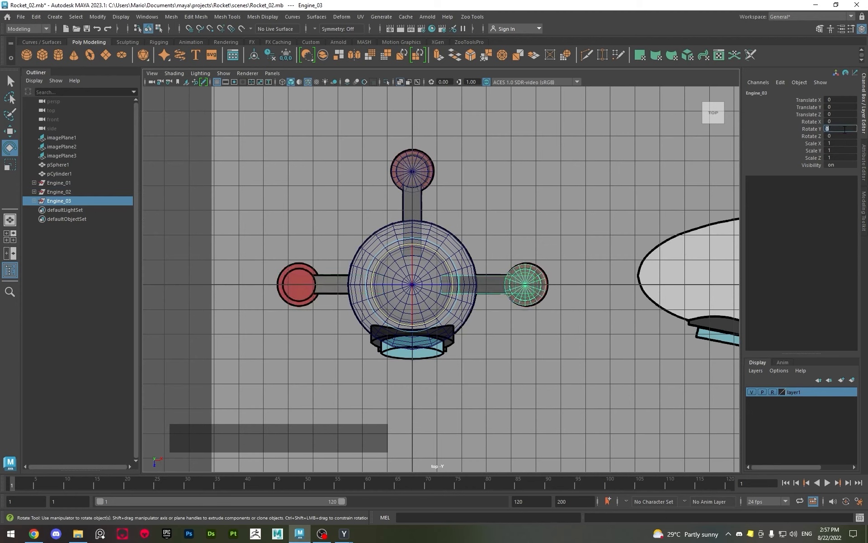
{"action": "left_click", "coordinate": [839, 130]}
{"action": "type", "text": "180"}
{"action": "key", "text": "Return"}
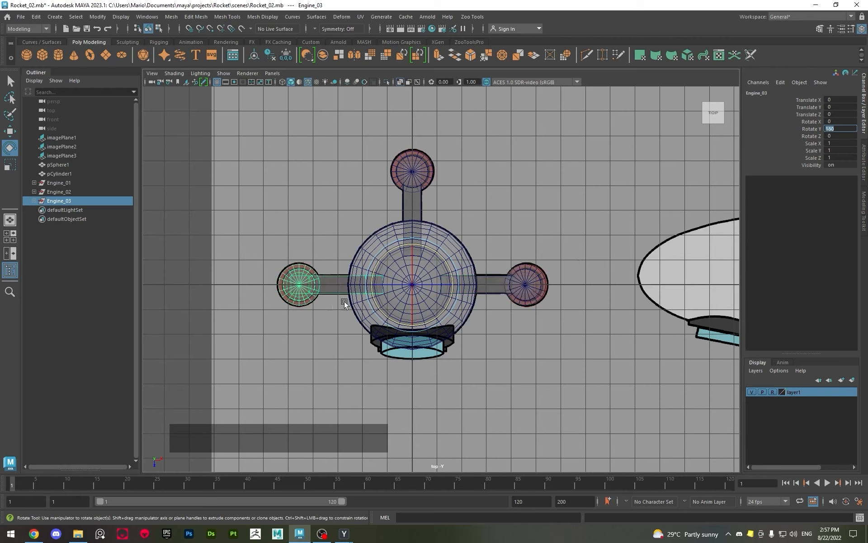
Delete both engine copies together with their groups, keeping only Engine_01
{"action": "left_click", "coordinate": [419, 187]}
{"action": "left_click", "coordinate": [443, 417]}
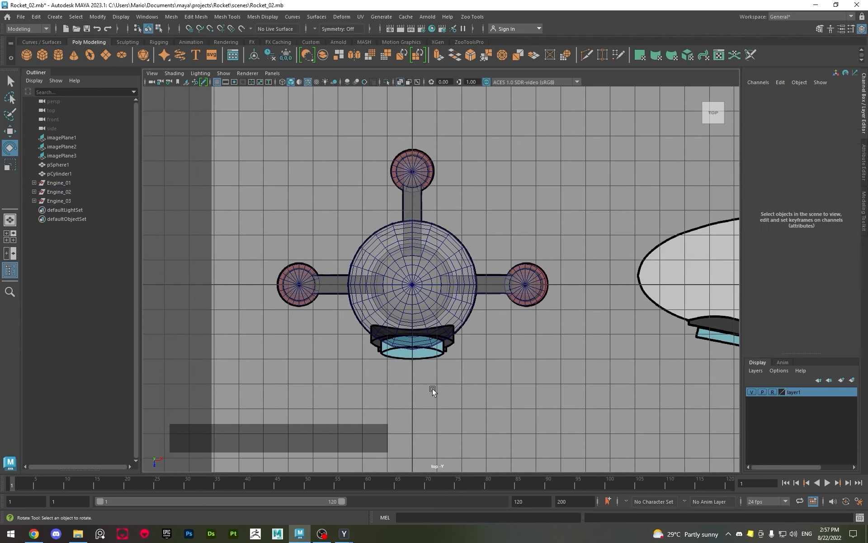
{"action": "left_click_drag", "start_coordinate": [231, 225], "coordinate": [333, 337]}
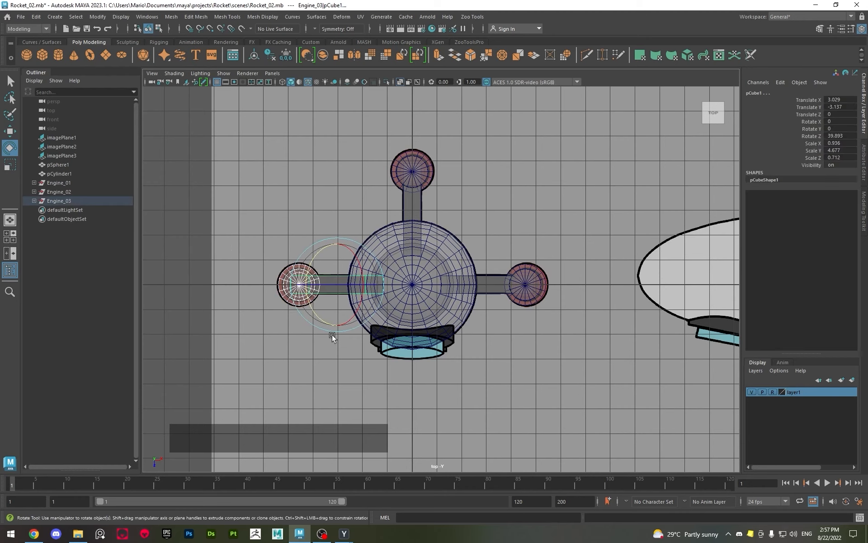
{"action": "left_click", "coordinate": [332, 335]}
{"action": "left_click", "coordinate": [73, 210]}
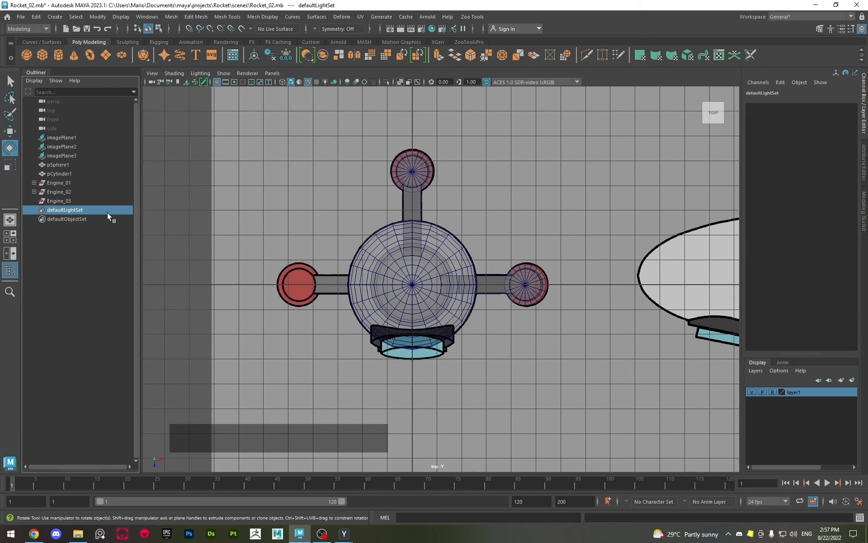
{"action": "left_click", "coordinate": [86, 201]}
{"action": "left_click", "coordinate": [77, 191], "text": "shift"}
{"action": "key", "text": "Delete"}
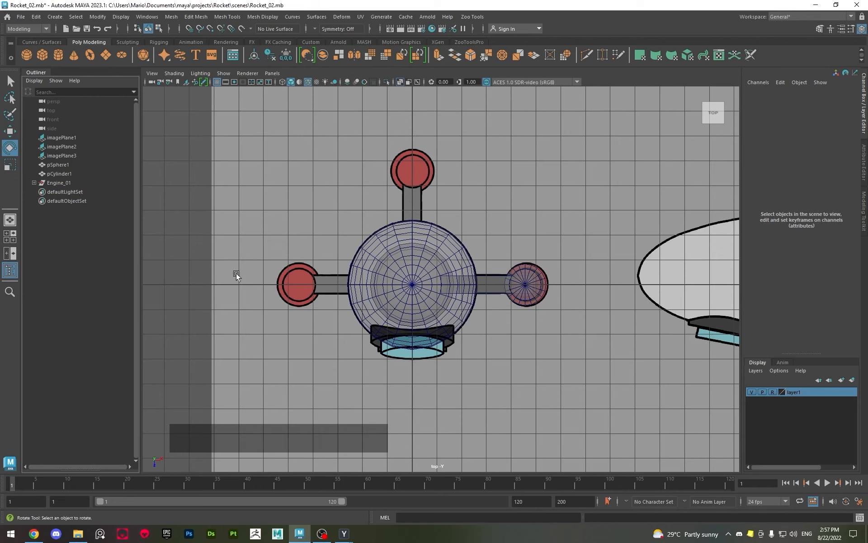
Duplicate Engine_01 with Duplicate with Transform and rotate the copy to Rotate Y 90, over the rear engine in the top reference
{"action": "left_click", "coordinate": [59, 182]}
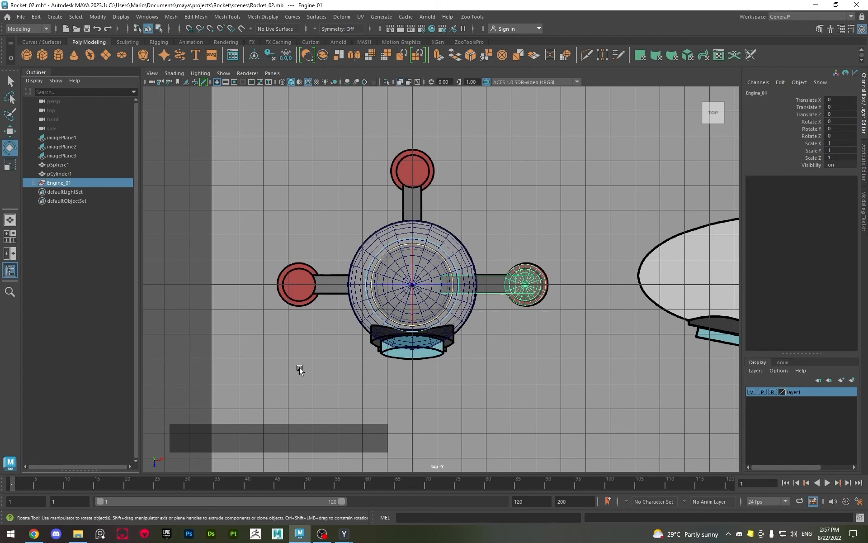
{"action": "key", "text": "shift+d"}
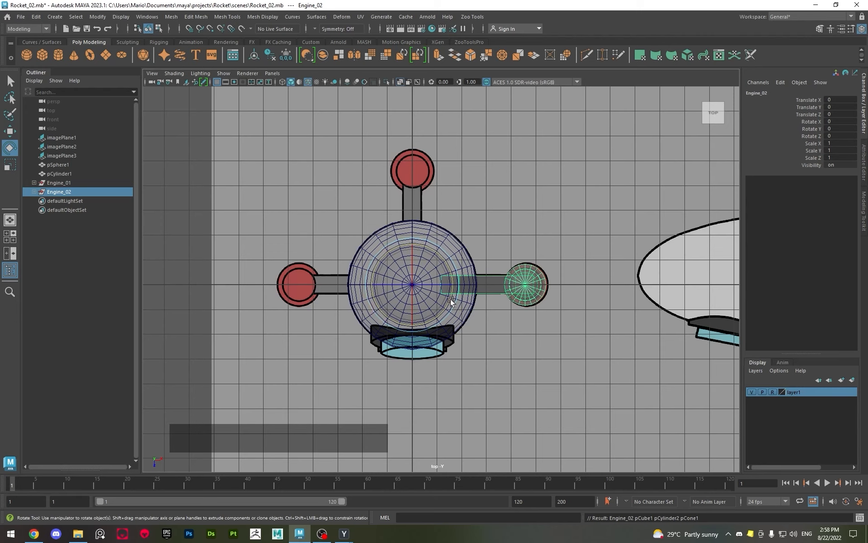
{"action": "left_click_drag", "start_coordinate": [451, 299], "coordinate": [422, 252]}
{"action": "key", "text": "z"}
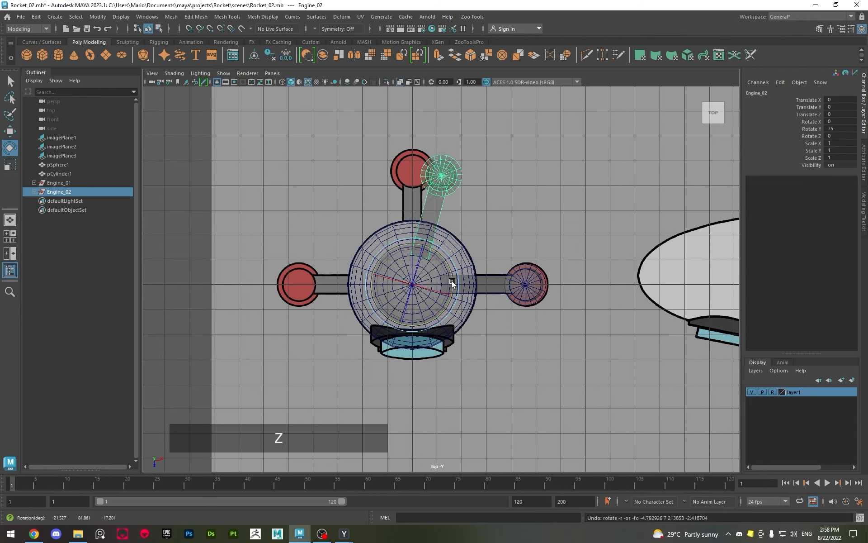
{"action": "left_click_drag", "start_coordinate": [449, 300], "coordinate": [449, 247]}
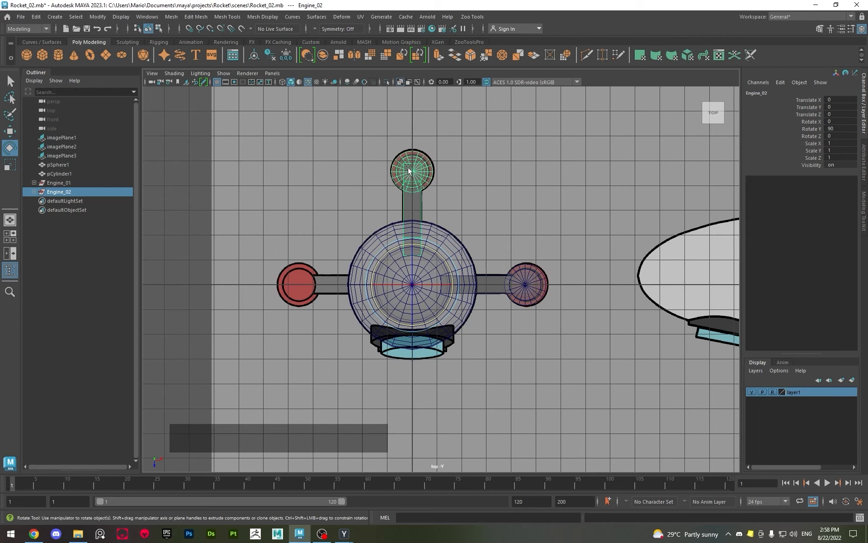
Duplicate the rotated engine with its transform to place a third at Rotate Y 180, and undo the surplus fourth copy
{"action": "key", "text": "shift+d"}
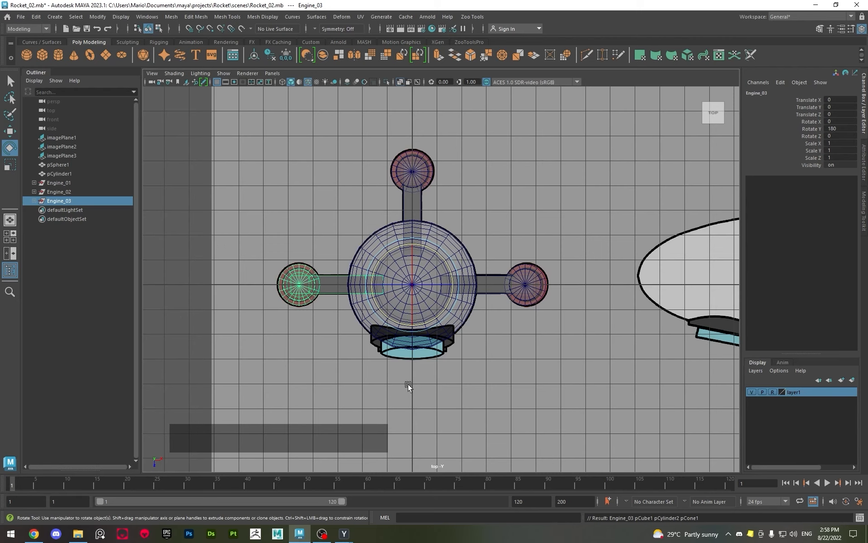
{"action": "key", "text": "shift+d"}
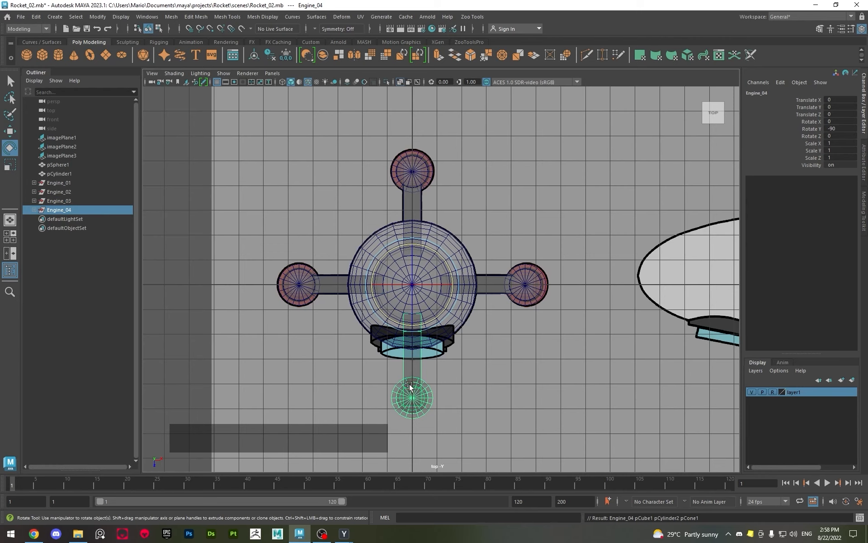
{"action": "key", "text": "ctrl+z"}
Examine the three engines' placement around the rocket body in the top and perspective views
{"action": "middle_click_drag", "start_coordinate": [286, 219], "coordinate": [295, 241], "text": "alt"}
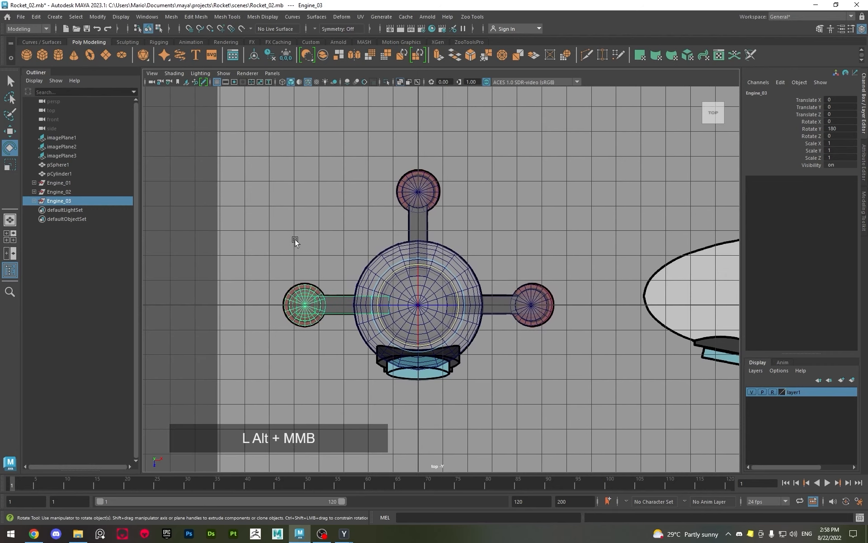
{"action": "scroll", "coordinate": [498, 279], "scroll_direction": "down", "scroll_amount": 2}
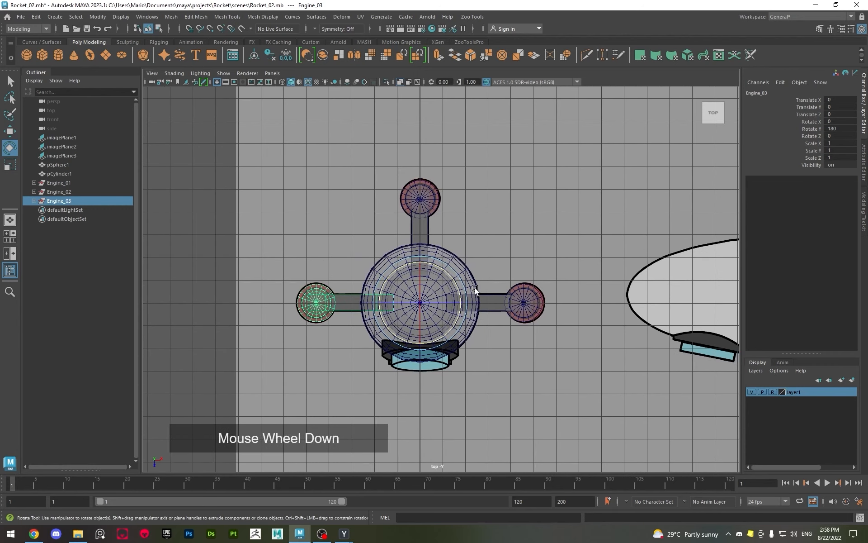
{"action": "key", "text": "space"}
{"action": "key", "text": "space"}
{"action": "mouse_move", "coordinate": [486, 228]}
{"action": "left_mouse_down", "text": "alt"}
{"action": "mouse_move", "coordinate": [457, 242]}
{"action": "mouse_move", "coordinate": [493, 223]}
{"action": "left_mouse_up", "text": "alt"}
{"action": "scroll", "coordinate": [466, 233], "scroll_direction": "down", "scroll_amount": 3}
{"action": "key", "text": "q"}
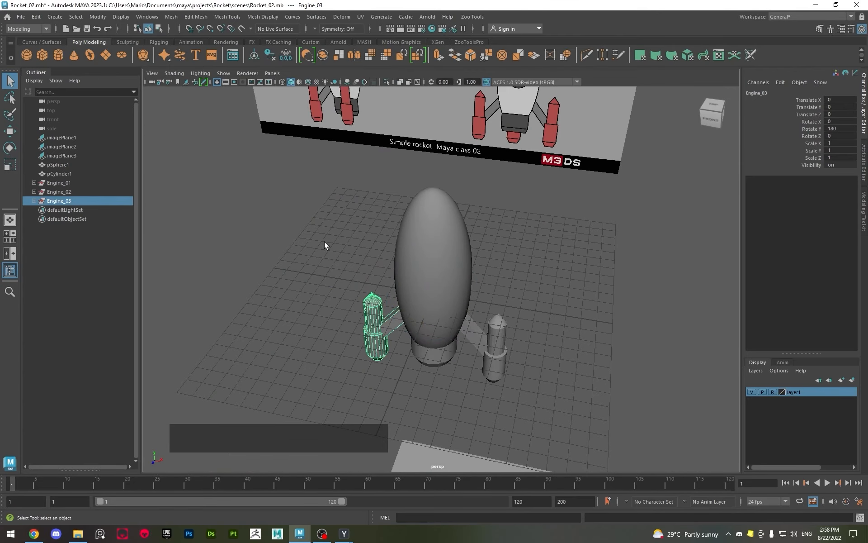
{"action": "left_click_drag", "start_coordinate": [339, 299], "coordinate": [381, 283], "text": "alt"}
{"action": "left_click", "coordinate": [329, 286]}
{"action": "left_click_drag", "start_coordinate": [422, 238], "coordinate": [499, 304], "text": "alt"}
Duplicate the rocket's main body sphere and move the copy aside along X to Translate X 10.601
{"action": "left_click", "coordinate": [454, 264]}
{"action": "key", "text": "w"}
{"action": "scroll", "coordinate": [454, 264], "scroll_direction": "down", "scroll_amount": 5}
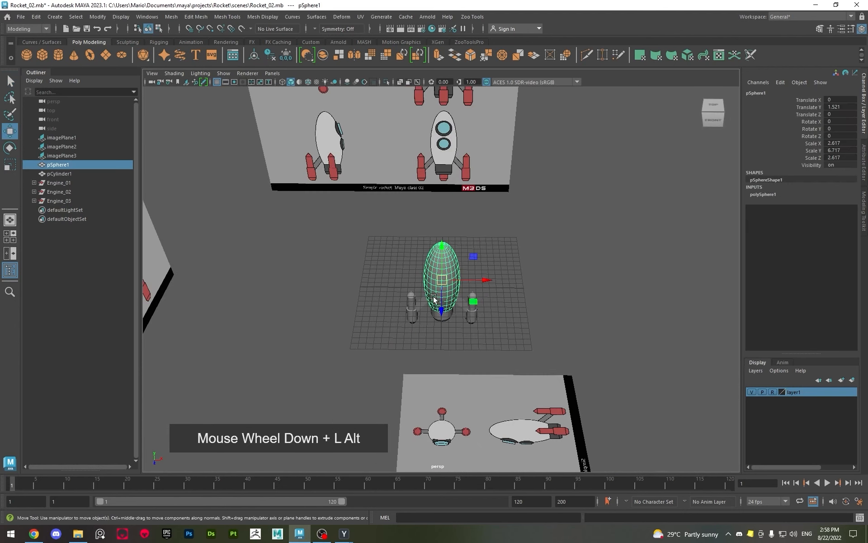
{"action": "left_click_drag", "start_coordinate": [469, 284], "coordinate": [561, 232], "text": "alt"}
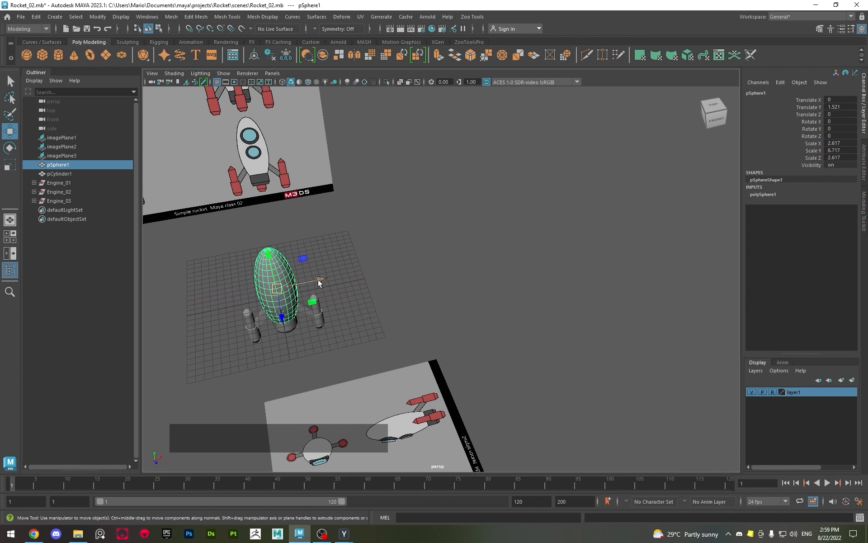
{"action": "left_click_drag", "start_coordinate": [320, 280], "coordinate": [352, 318], "text": "shift"}
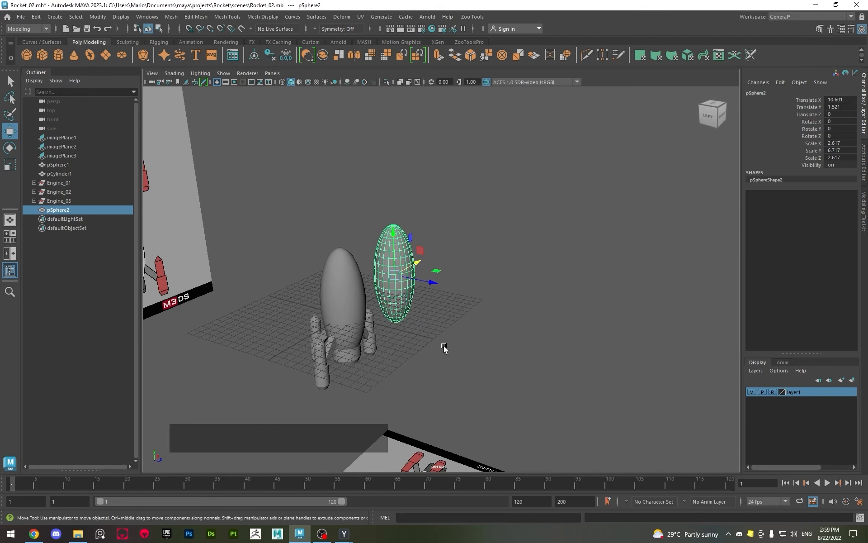
Repeat Duplicate with Transform on the copied body sphere to build an evenly spaced row along X out to Translate X 159.011
{"action": "key", "text": "shift+d"}
{"action": "key", "text": "shift+d"}
{"action": "key", "text": "shift+d"}
{"action": "key", "text": "shift+d"}
{"action": "key", "text": "shift+d"}
{"action": "key", "text": "shift+d"}
{"action": "key", "text": "shift+d"}
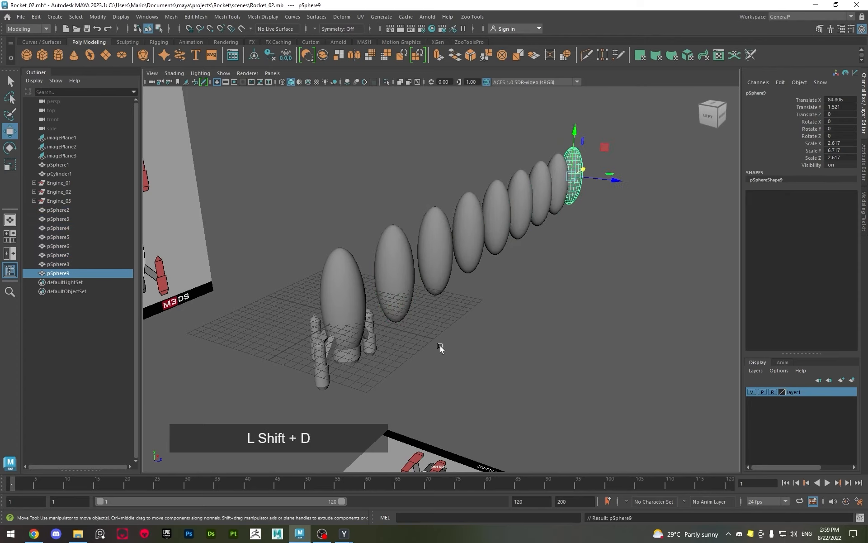
{"action": "key", "text": "shift+d"}
{"action": "key", "text": "shift+d"}
{"action": "key", "text": "shift+d"}
{"action": "key", "text": "shift+d"}
{"action": "key", "text": "shift+d"}
{"action": "key", "text": "shift+d"}
{"action": "key", "text": "shift+d"}
{"action": "scroll", "coordinate": [568, 301], "scroll_direction": "down", "scroll_amount": 5}
{"action": "left_click_drag", "start_coordinate": [568, 301], "coordinate": [474, 309], "text": "alt"}
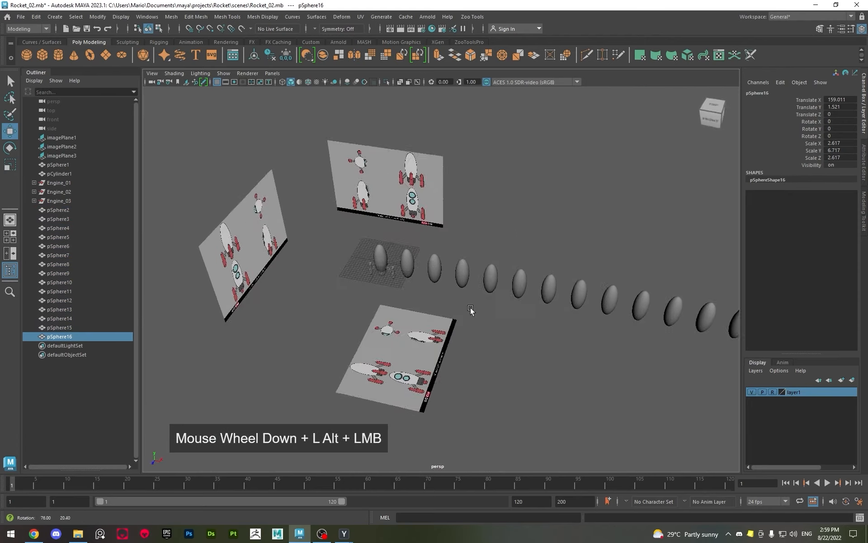
{"action": "middle_click_drag", "start_coordinate": [475, 309], "coordinate": [520, 314], "text": "alt"}
{"action": "left_click_drag", "start_coordinate": [520, 314], "coordinate": [388, 291], "text": "alt"}
Undo the row of sphere duplicates, the copy's X move and the first duplication of the body sphere
{"action": "key", "text": "z"}
{"action": "key", "text": "z"}
{"action": "key", "text": "z"}
{"action": "key", "text": "z"}
{"action": "key", "text": "z"}
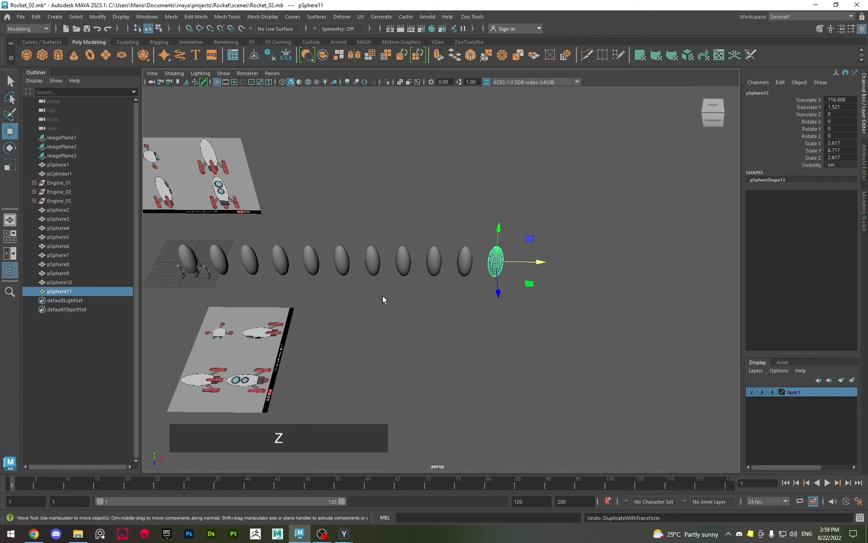
{"action": "key", "text": "z"}
{"action": "key", "text": "z"}
{"action": "key", "text": "z"}
{"action": "key", "text": "z"}
{"action": "key", "text": "z"}
{"action": "key", "text": "z"}
{"action": "key", "text": "z"}
{"action": "key", "text": "z"}
{"action": "key", "text": "z"}
{"action": "key", "text": "z"}
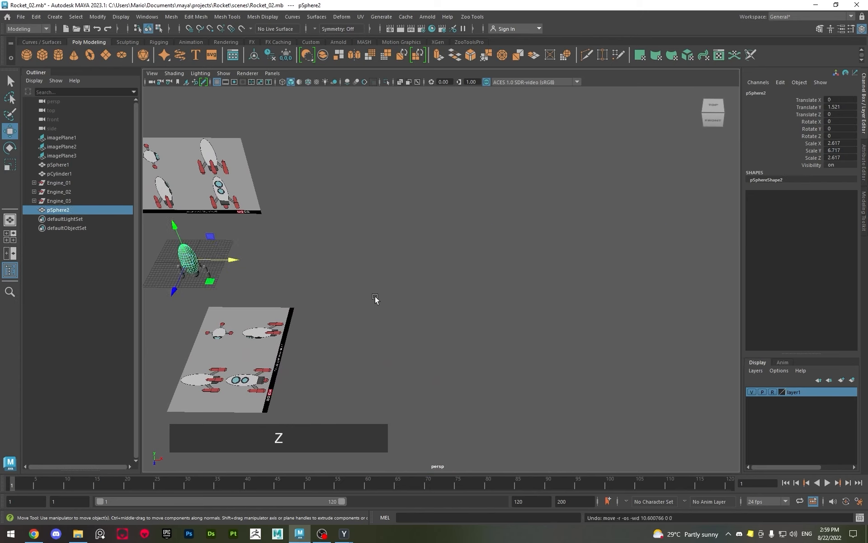
{"action": "middle_click_drag", "start_coordinate": [375, 298], "coordinate": [448, 314], "text": "alt"}
{"action": "key", "text": "z"}
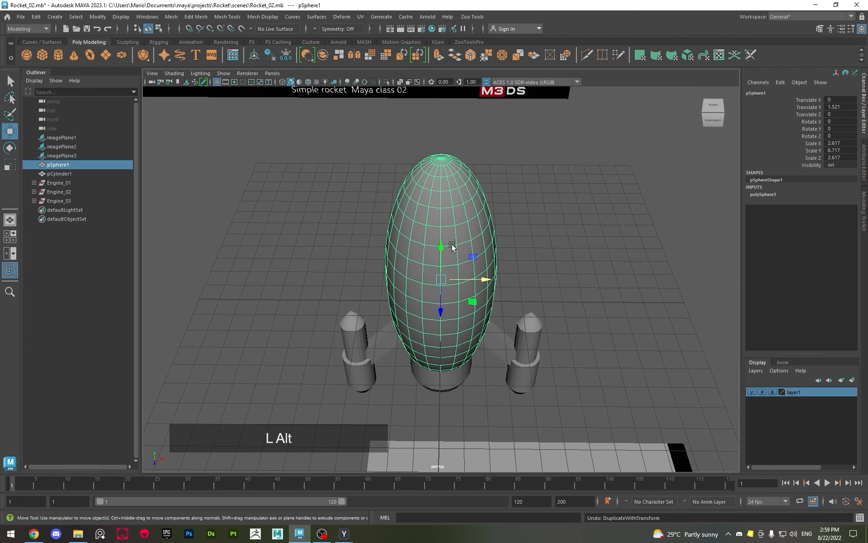
Rename the rocket's large sphere as Body and the cylinder at its base as Main_Engine, and clear the selection
{"action": "left_click_drag", "start_coordinate": [352, 243], "coordinate": [297, 243], "text": "alt"}
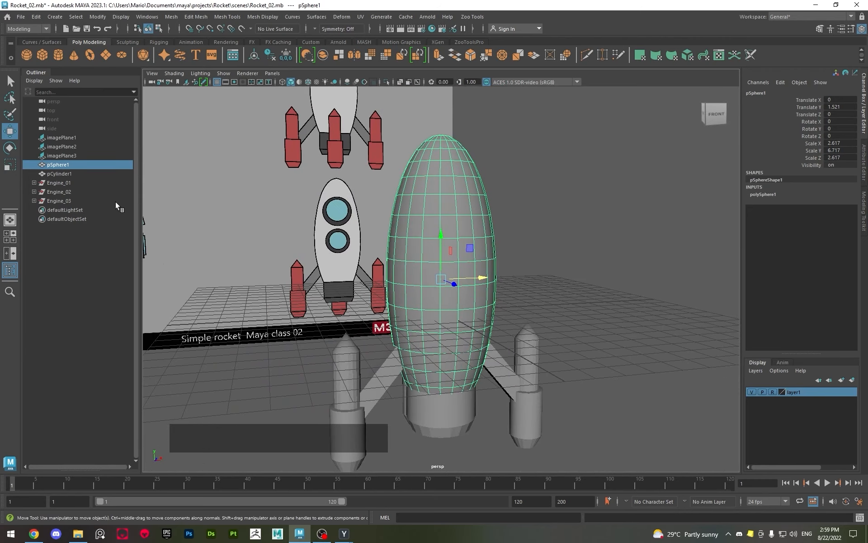
{"action": "double_click", "coordinate": [66, 165]}
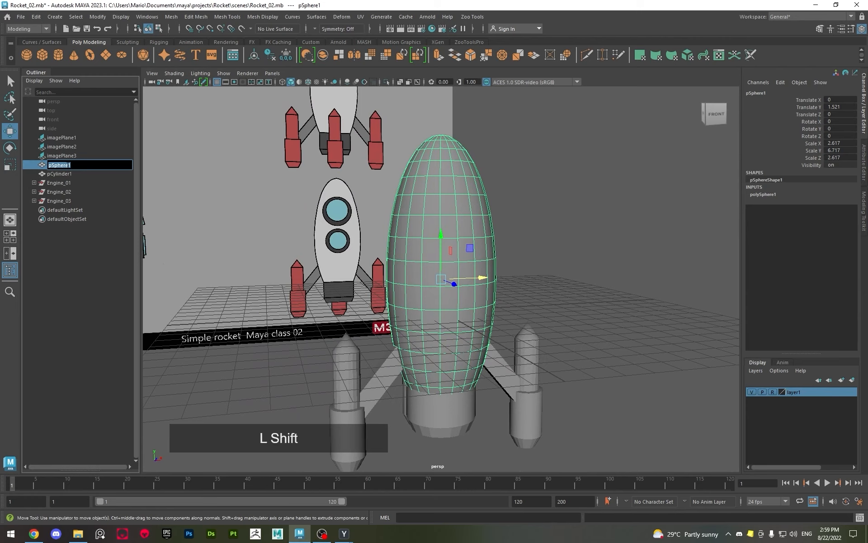
{"action": "type", "text": "Body"}
{"action": "double_click", "coordinate": [73, 174]}
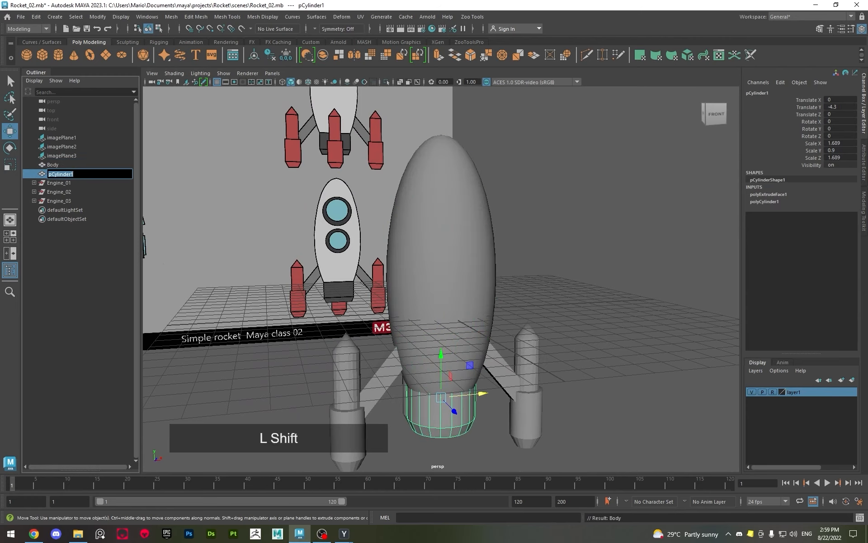
{"action": "type", "text": "Main_"}
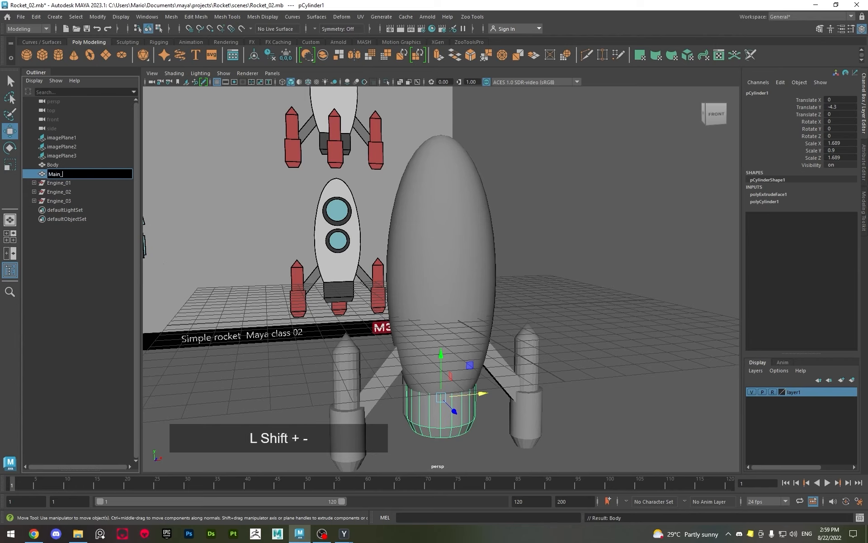
{"action": "type", "text": "Engine"}
{"action": "key", "text": "Return"}
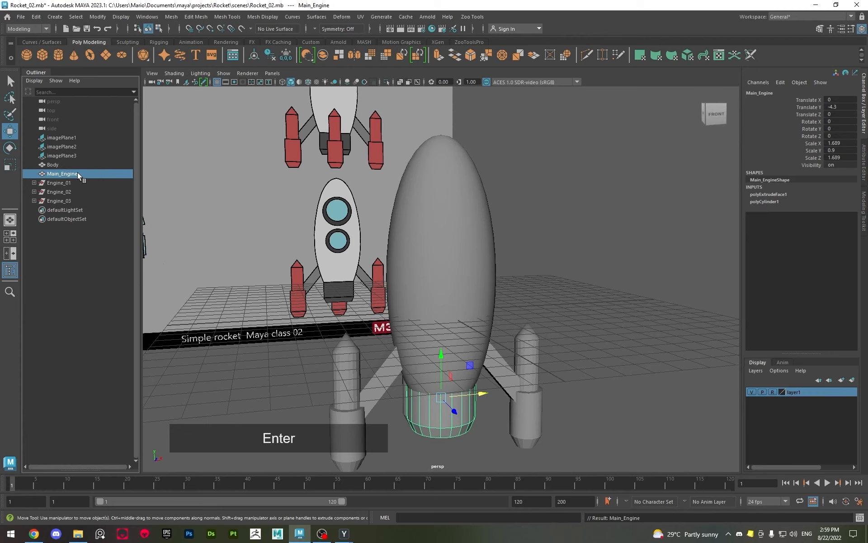
{"action": "left_click", "coordinate": [586, 287]}
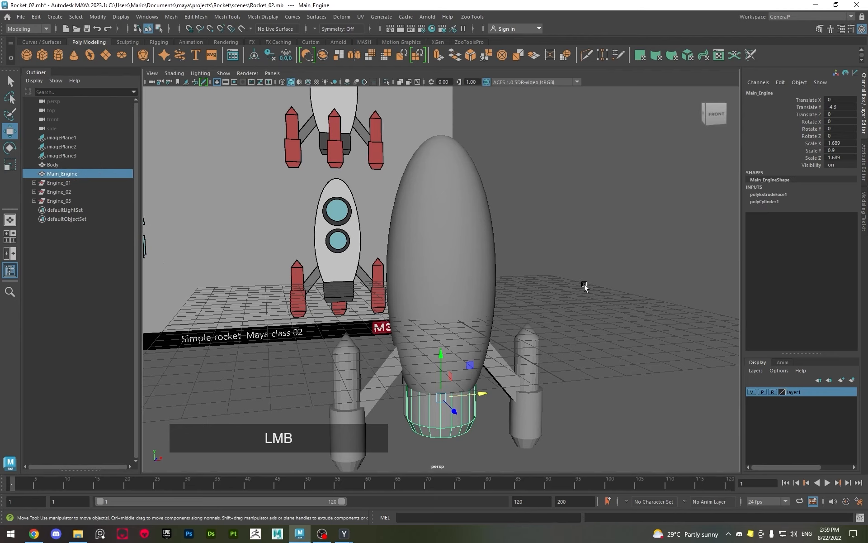
Create a polygon cylinder for the window, raise it to Translate Y 4.681 and turn on X-Ray shading in the perspective view
{"action": "left_click_drag", "start_coordinate": [585, 287], "coordinate": [353, 233], "text": "alt"}
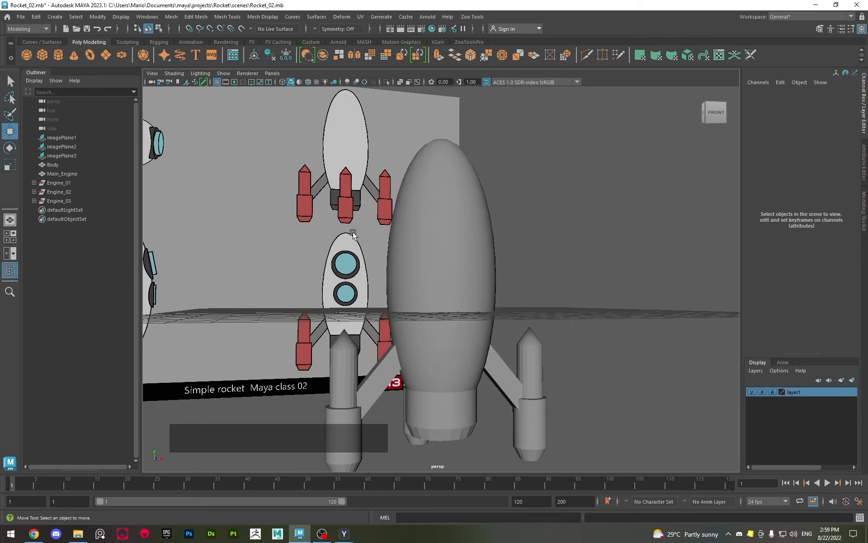
{"action": "left_click_drag", "start_coordinate": [558, 298], "coordinate": [376, 273], "text": "alt"}
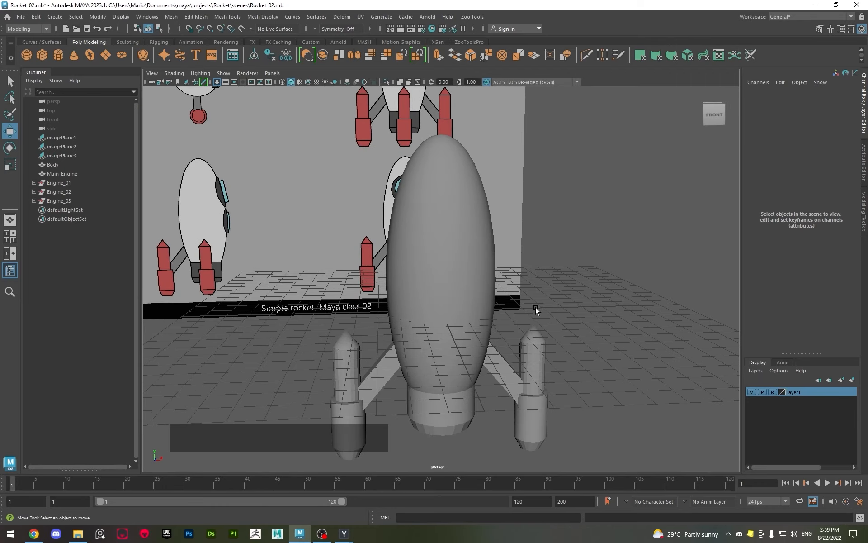
{"action": "left_click_drag", "start_coordinate": [534, 308], "coordinate": [599, 318], "text": "alt"}
{"action": "right_click_drag", "start_coordinate": [544, 282], "coordinate": [499, 286], "text": "shift"}
{"action": "scroll", "coordinate": [499, 286], "scroll_direction": "down", "scroll_amount": 3, "text": "alt"}
{"action": "left_click_drag", "start_coordinate": [436, 276], "coordinate": [437, 209]}
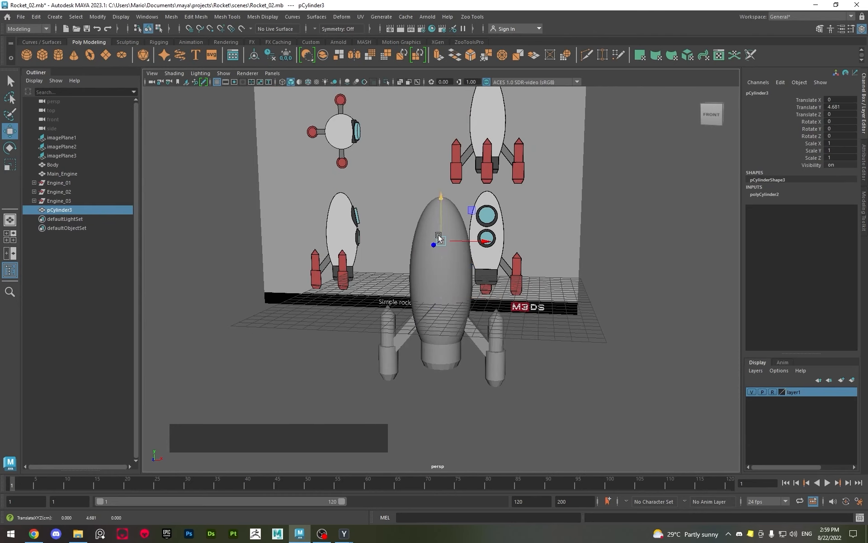
{"action": "left_click", "coordinate": [400, 82]}
{"action": "scroll", "coordinate": [437, 212], "scroll_direction": "up", "scroll_amount": 3, "text": "alt"}
{"action": "left_click_drag", "start_coordinate": [437, 212], "coordinate": [426, 216], "text": "alt"}
Turn on X-Ray in the side view and move the cylinder to Translate Z 3.075, in front of the upper window reference
{"action": "key", "text": "space"}
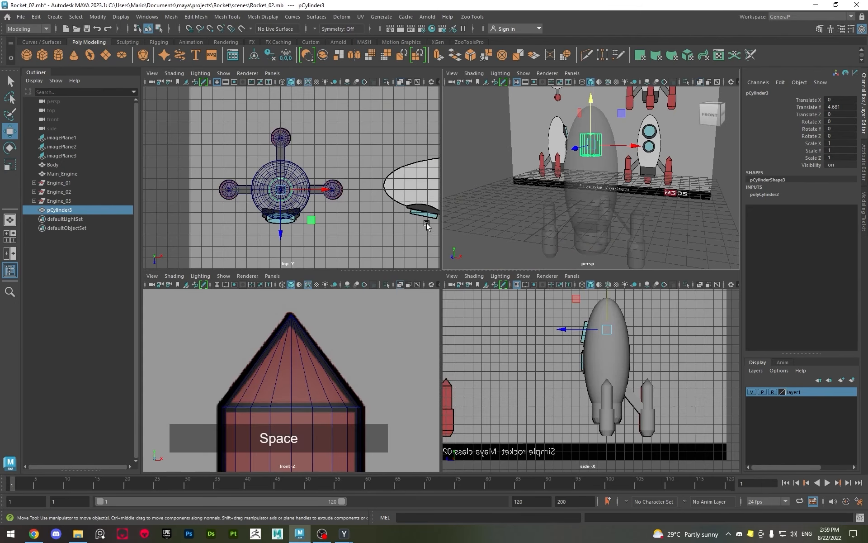
{"action": "key", "text": "space"}
{"action": "middle_click_drag", "start_coordinate": [540, 341], "coordinate": [504, 298], "text": "alt"}
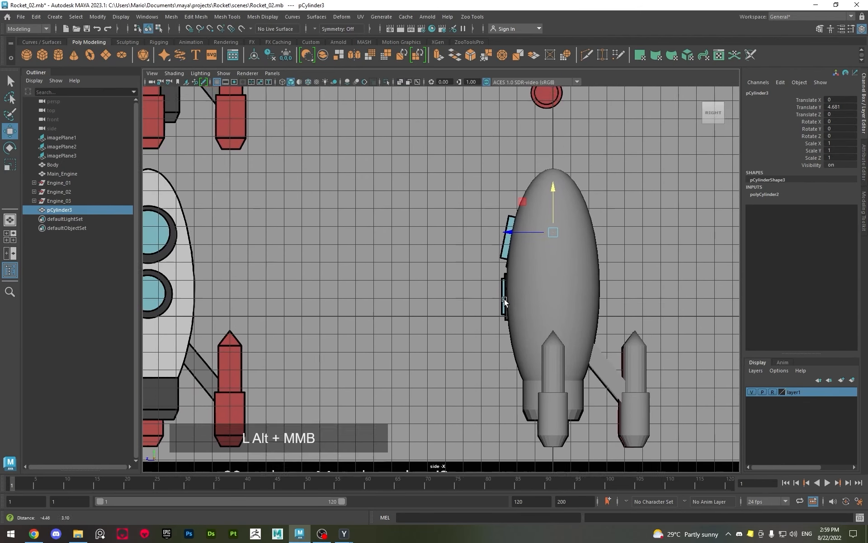
{"action": "left_click", "coordinate": [400, 82]}
{"action": "left_click_drag", "start_coordinate": [529, 221], "coordinate": [474, 224]}
{"action": "scroll", "coordinate": [476, 225], "scroll_direction": "up", "scroll_amount": 3, "text": "alt"}
{"action": "middle_click_drag", "start_coordinate": [478, 227], "coordinate": [442, 287], "text": "alt"}
{"action": "scroll", "coordinate": [495, 254], "scroll_direction": "up", "scroll_amount": 3, "text": "alt"}
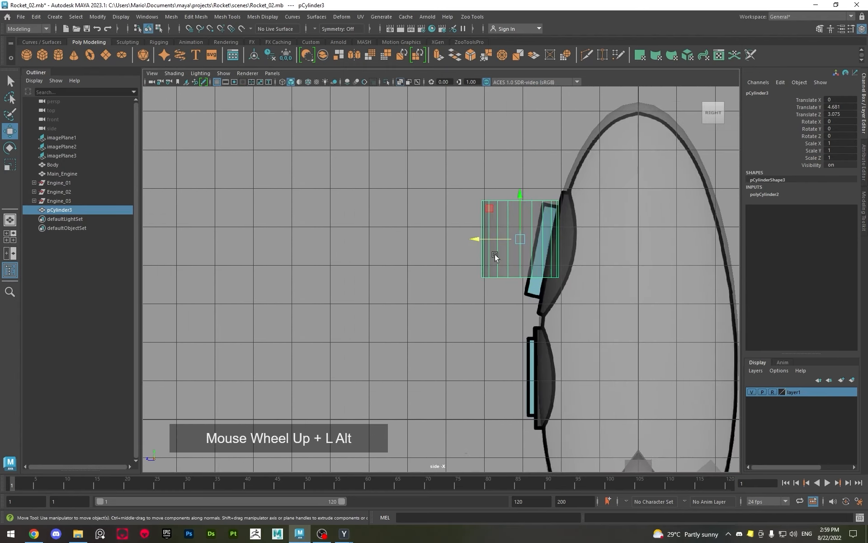
{"action": "scroll", "coordinate": [368, 261], "scroll_direction": "up", "scroll_amount": 3}
Tilt the cylinder to Rotate X 78.773 to match the upper window's slant and move it to Translate Y 4.54, Z 2.695
{"action": "key", "text": "e"}
{"action": "left_click_drag", "start_coordinate": [411, 204], "coordinate": [346, 192]}
{"action": "key", "text": "w"}
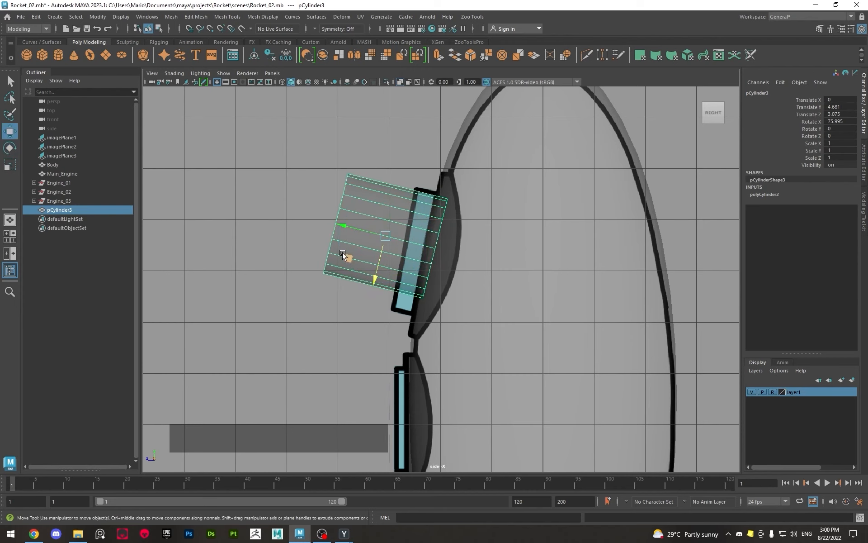
{"action": "left_click_drag", "start_coordinate": [345, 252], "coordinate": [367, 267]}
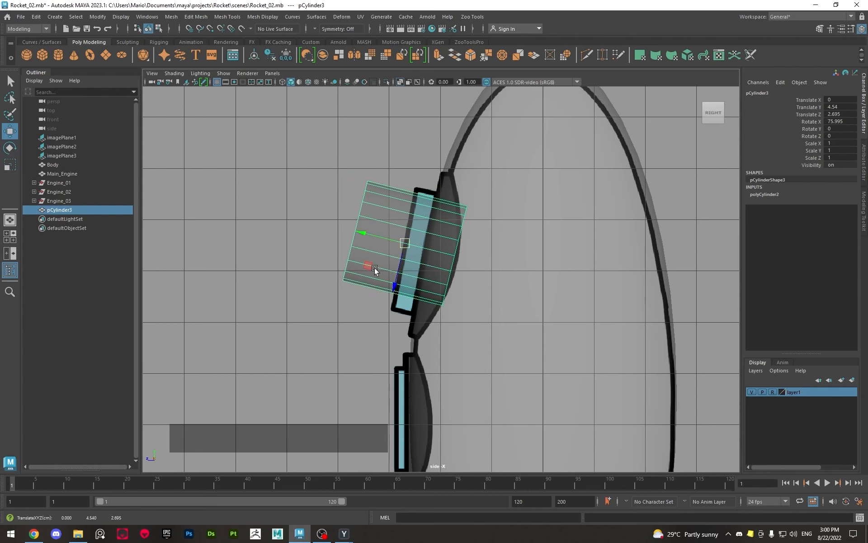
{"action": "scroll", "coordinate": [403, 288], "scroll_direction": "up", "scroll_amount": 2}
{"action": "key", "text": "e"}
{"action": "key", "text": "q"}
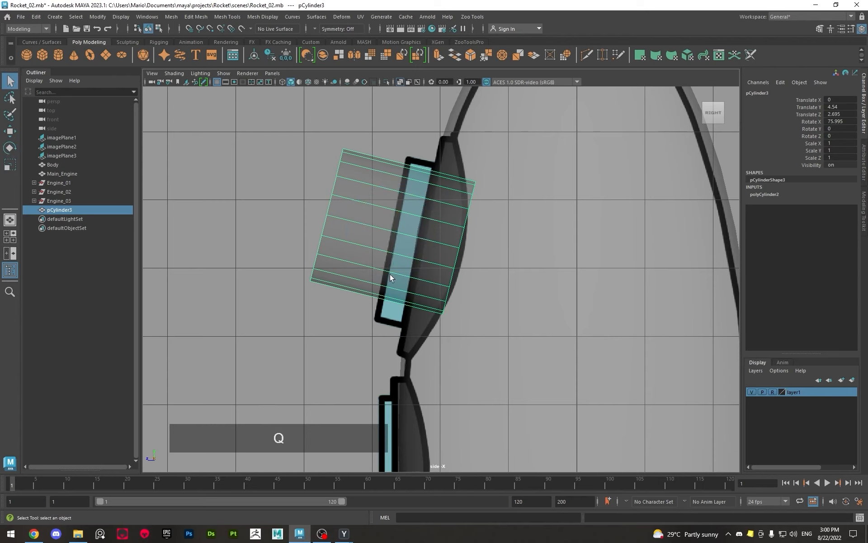
{"action": "key", "text": "w"}
{"action": "key", "text": "e"}
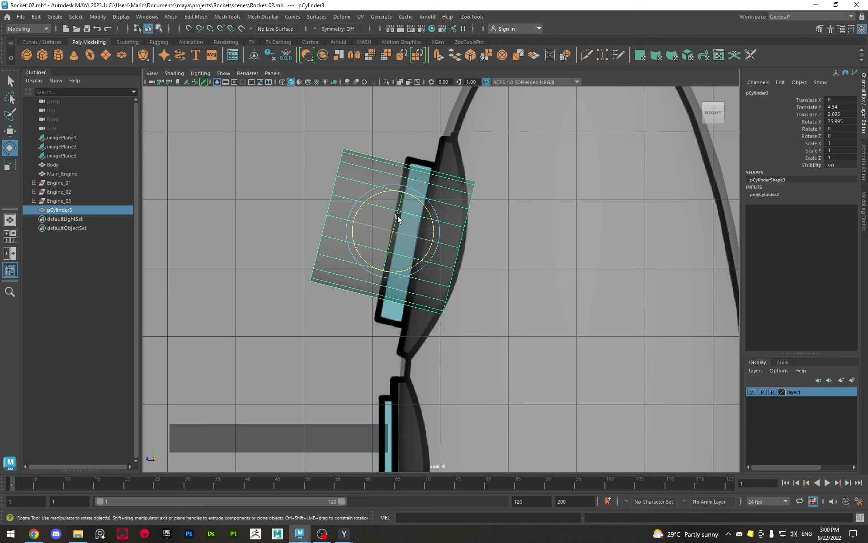
{"action": "left_click_drag", "start_coordinate": [422, 256], "coordinate": [425, 253]}
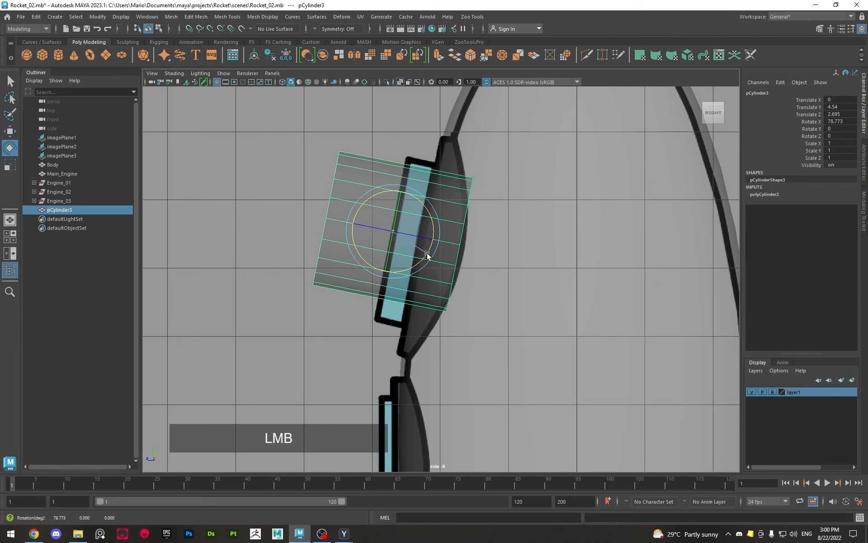
Flatten the cylinder and enlarge it to Scale X and Z 1.511, Y 0.715, at Translate Y 4.367, Z 1.826 over the window's frame
{"action": "key", "text": "r"}
{"action": "left_click_drag", "start_coordinate": [354, 223], "coordinate": [437, 240]}
{"action": "key", "text": "w"}
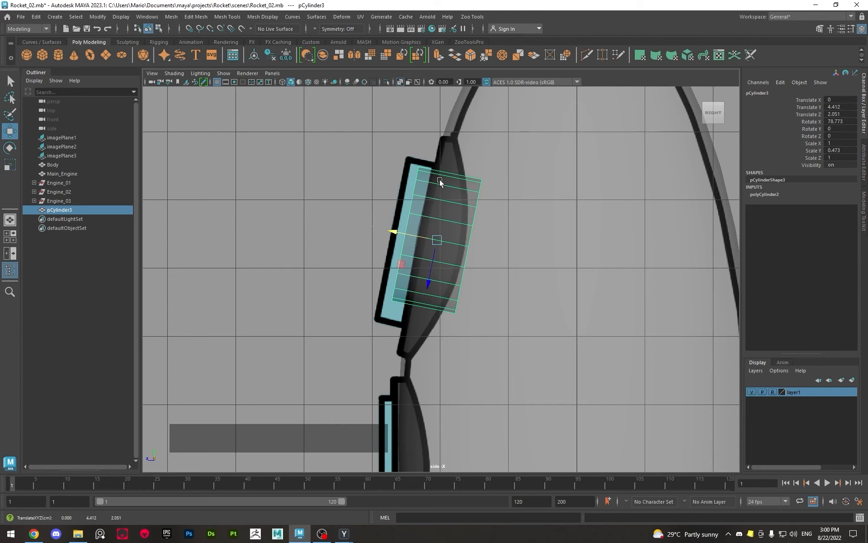
{"action": "left_click_drag", "start_coordinate": [422, 229], "coordinate": [506, 251]}
{"action": "key", "text": "r"}
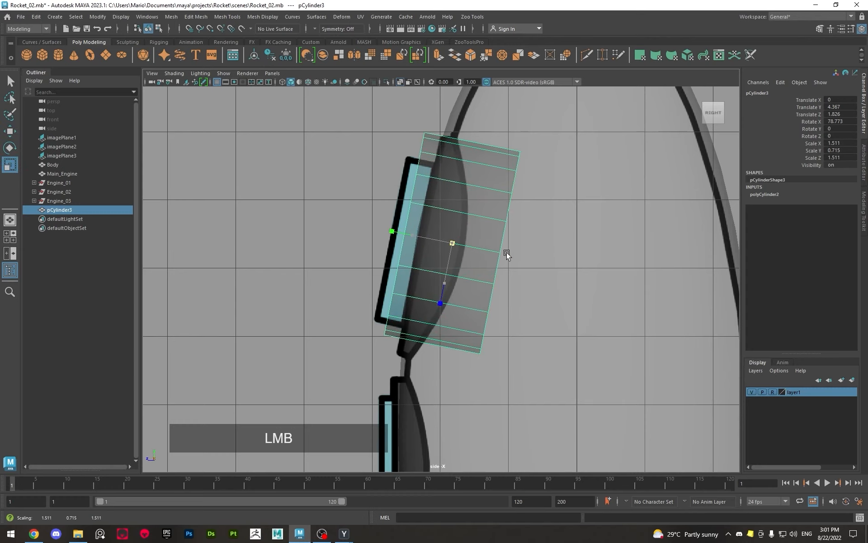
Fit the cylinder to the upper window's dark frame with Scale X and Z 1.606, Y 0.759, at Translate Y 4.165, Z 1.556
{"action": "key", "text": "w"}
{"action": "left_click_drag", "start_coordinate": [418, 270], "coordinate": [420, 282]}
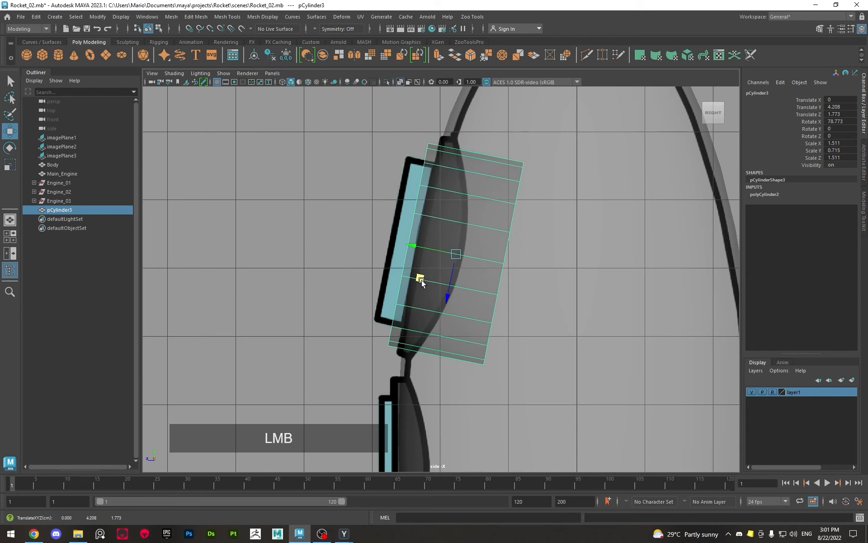
{"action": "key", "text": "r"}
{"action": "left_click_drag", "start_coordinate": [457, 260], "coordinate": [433, 249]}
{"action": "key", "text": "w"}
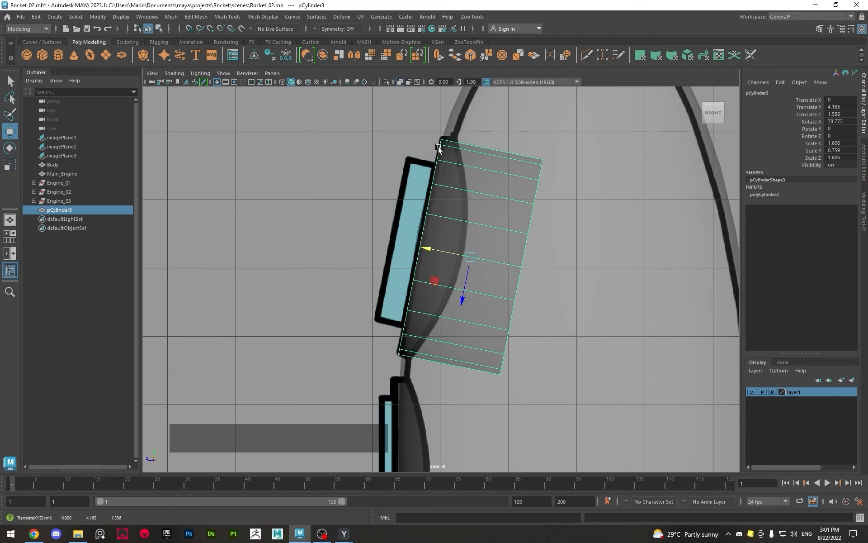
Turn on wireframe on shaded in the side view, and turn off X-Ray in the perspective view to check the window frame
{"action": "left_click", "coordinate": [308, 81]}
{"action": "key", "text": "space"}
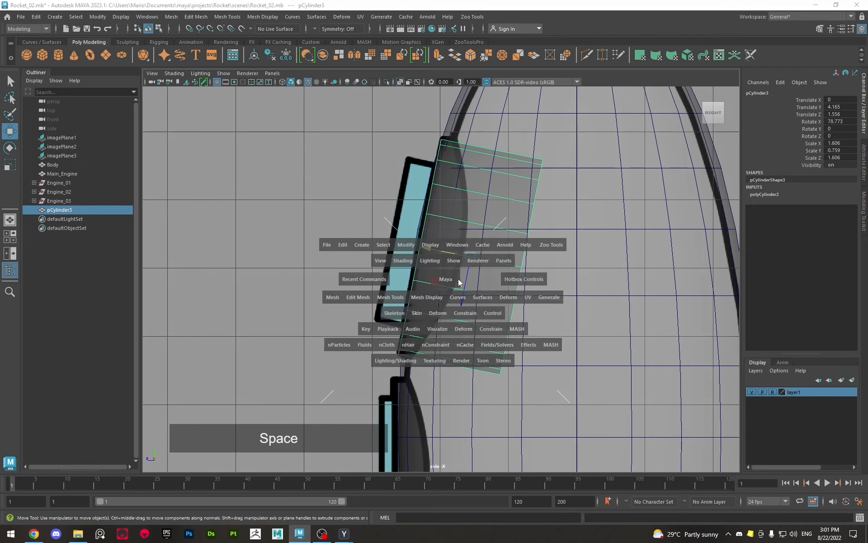
{"action": "key", "text": "space"}
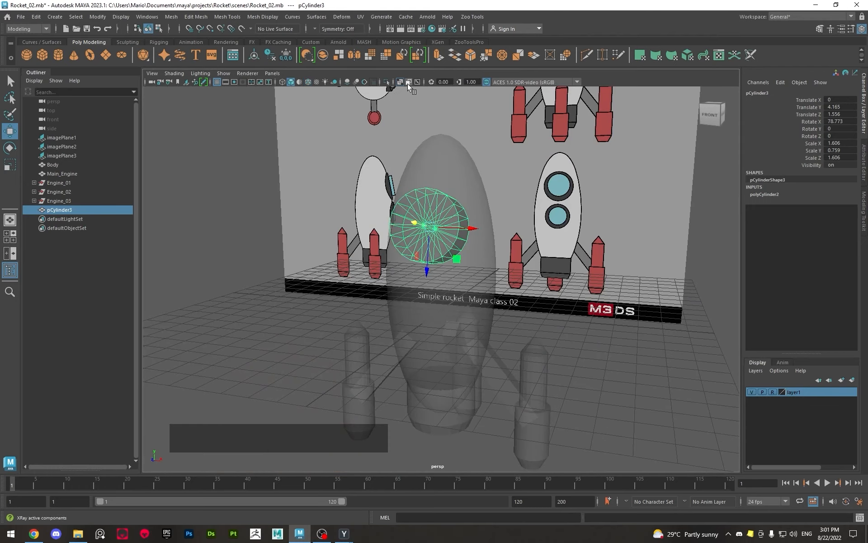
{"action": "scroll", "coordinate": [409, 139], "scroll_direction": "up", "scroll_amount": 2, "text": "alt"}
{"action": "left_click_drag", "start_coordinate": [409, 139], "coordinate": [379, 128], "text": "alt"}
{"action": "middle_click_drag", "start_coordinate": [378, 129], "coordinate": [429, 219], "text": "alt"}
{"action": "key", "text": "q"}
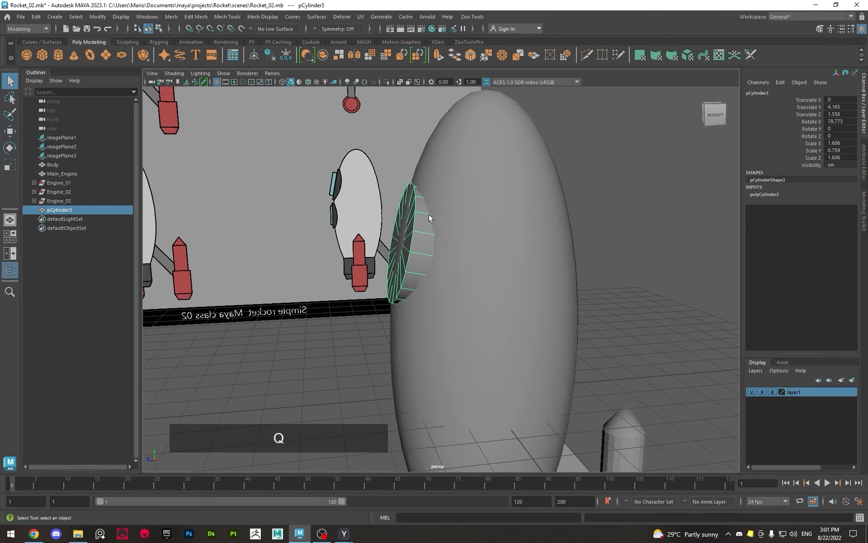
Nudge the window frame cylinder outward along its axis to Translate Y 4.171, Z 1.583
{"action": "left_click_drag", "start_coordinate": [442, 241], "coordinate": [394, 242], "text": "alt"}
{"action": "key", "text": "w"}
{"action": "key", "text": "space"}
{"action": "key", "text": "space"}
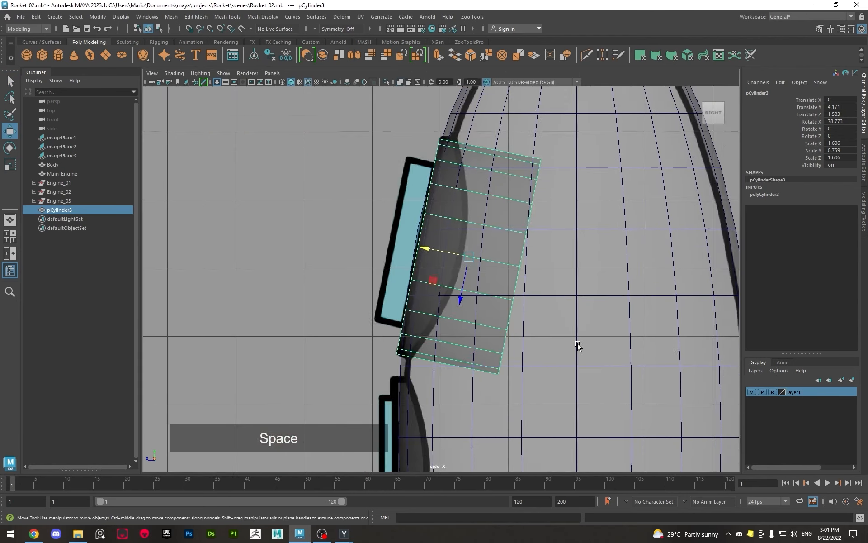
Clone the window frame cylinder outward along its own axis toward the blue glass in the side view
{"action": "scroll", "coordinate": [576, 346], "scroll_direction": "up", "scroll_amount": 2}
{"action": "middle_click_drag", "start_coordinate": [398, 214], "coordinate": [451, 272], "text": "alt"}
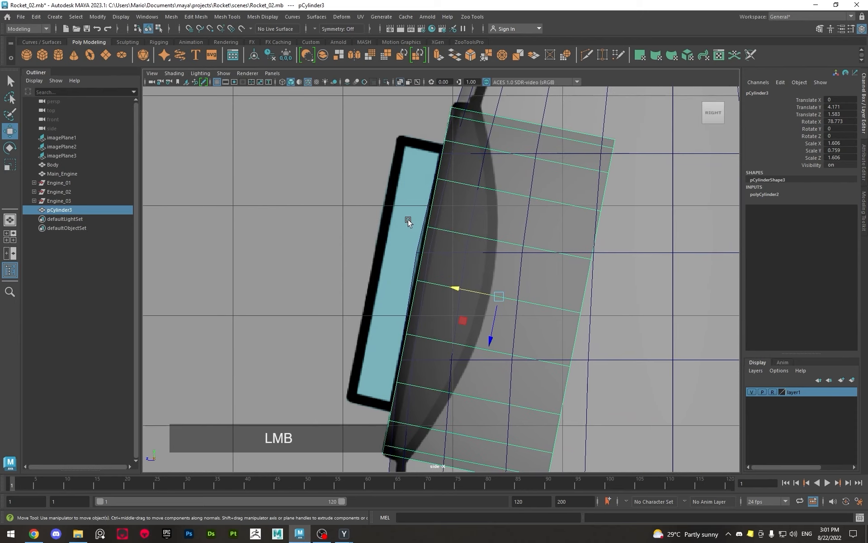
{"action": "left_click", "coordinate": [415, 188]}
{"action": "left_click", "coordinate": [447, 183]}
{"action": "left_click", "coordinate": [431, 280], "text": "shift"}
{"action": "key", "text": "ctrl+z"}
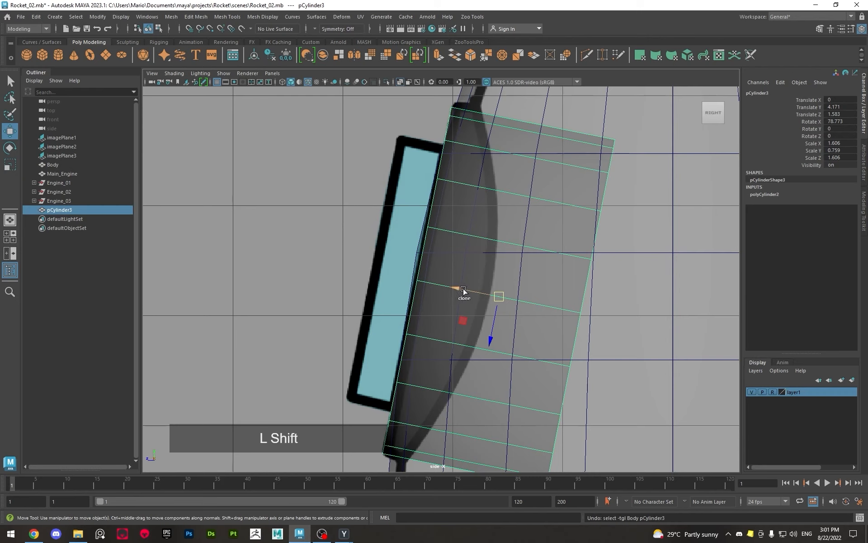
{"action": "mouse_move", "coordinate": [463, 289]}
{"action": "left_mouse_down", "text": "shift"}
{"action": "mouse_move", "coordinate": [392, 270]}
{"action": "mouse_move", "coordinate": [437, 288]}
{"action": "mouse_move", "coordinate": [404, 303]}
{"action": "left_mouse_up", "text": "shift"}
Fit the cloned cylinder to the window's blue glass with Scale X and Z 1.184, Y 0.56, at Translate Y 4.308, Z 2.143
{"action": "key", "text": "r"}
{"action": "key", "text": "w"}
{"action": "key", "text": "r"}
{"action": "key", "text": "w"}
{"action": "key", "text": "space"}
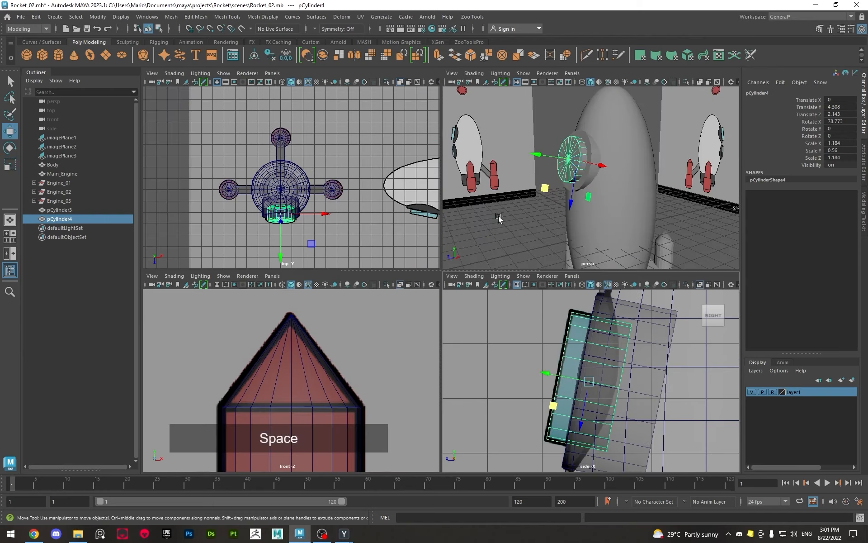
{"action": "key", "text": "space"}
{"action": "mouse_move", "coordinate": [546, 243]}
{"action": "left_mouse_down", "text": "alt"}
{"action": "mouse_move", "coordinate": [537, 243]}
{"action": "mouse_move", "coordinate": [555, 243]}
{"action": "left_mouse_up", "text": "alt"}
{"action": "left_click", "coordinate": [385, 228], "text": "ctrl"}
{"action": "left_click_drag", "start_coordinate": [430, 269], "coordinate": [407, 325], "text": "alt"}
Group the upper window's frame and glass cylinders in the side view
{"action": "key", "text": "space"}
{"action": "key", "text": "space"}
{"action": "scroll", "coordinate": [514, 362], "scroll_direction": "down", "scroll_amount": 3, "text": "alt"}
{"action": "scroll", "coordinate": [493, 184], "scroll_direction": "up", "scroll_amount": 3, "text": "alt"}
{"action": "middle_click_drag", "start_coordinate": [493, 184], "coordinate": [462, 194], "text": "alt"}
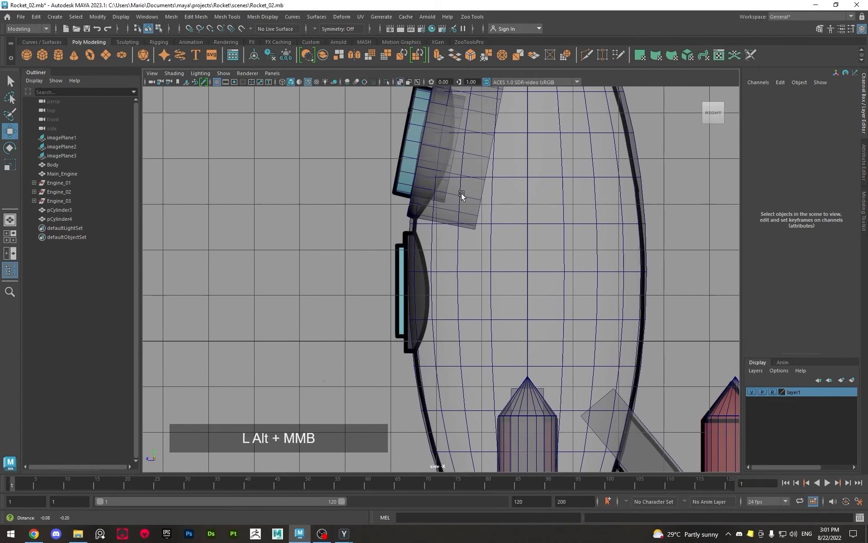
{"action": "left_click", "coordinate": [419, 135]}
{"action": "left_click", "coordinate": [465, 139], "text": "shift"}
{"action": "key", "text": "w"}
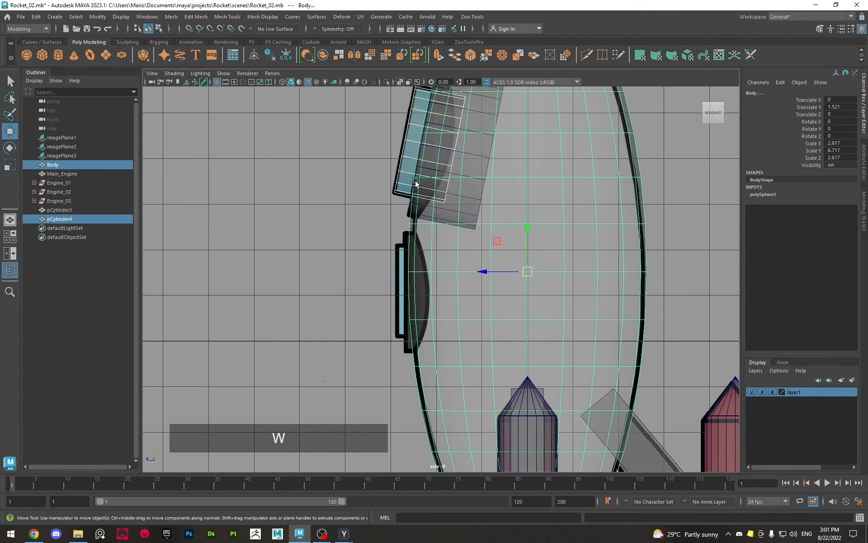
{"action": "key", "text": "z"}
{"action": "left_click", "coordinate": [408, 208], "text": "shift"}
{"action": "middle_click_drag", "start_coordinate": [409, 221], "coordinate": [410, 232], "text": "alt"}
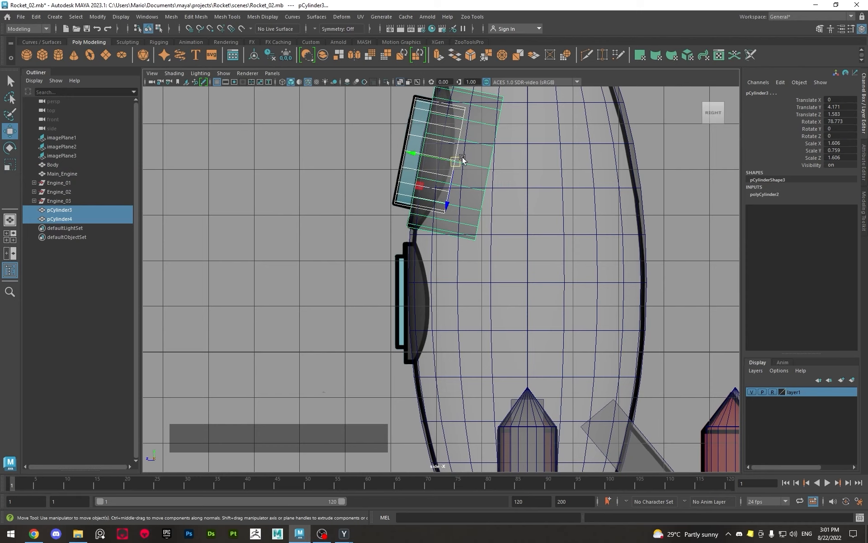
{"action": "key", "text": "shift"}
{"action": "key", "text": "ctrl+g"}
Rename the new window group as Window_01
{"action": "double_click", "coordinate": [64, 211]}
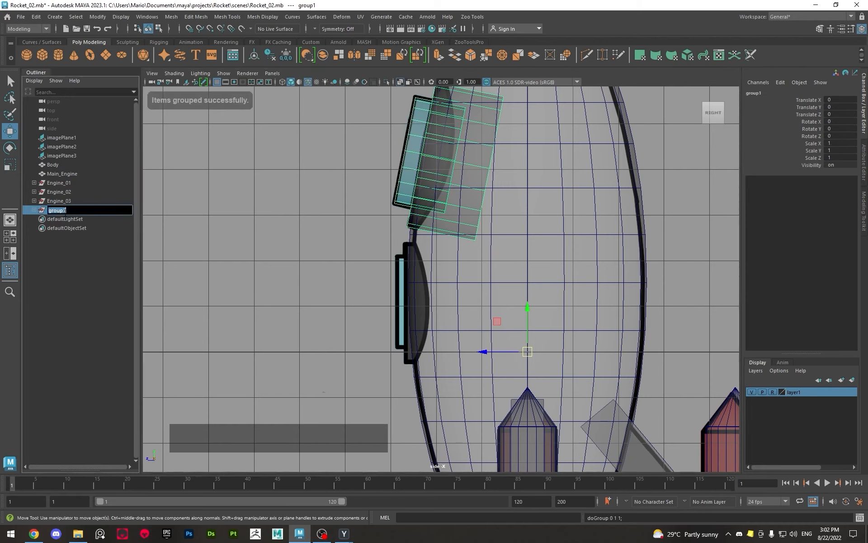
{"action": "type", "text": "Window_01"}
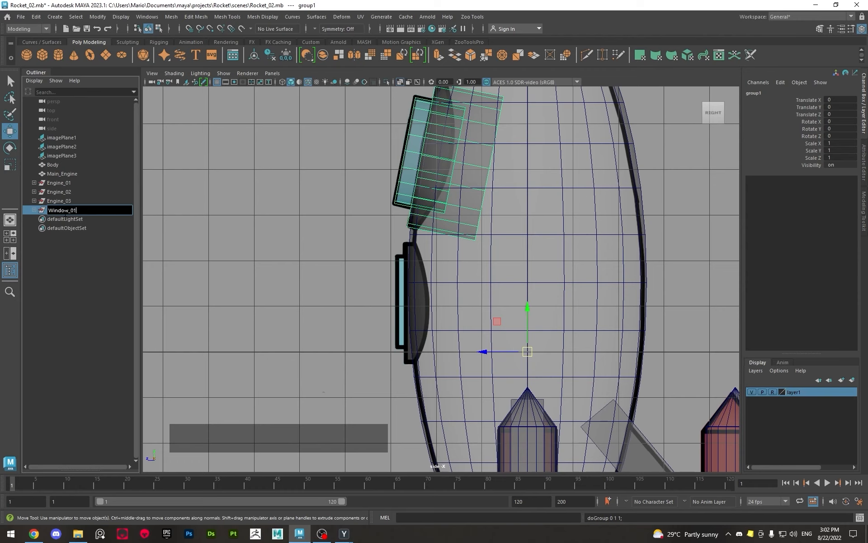
{"action": "key", "text": "Return"}
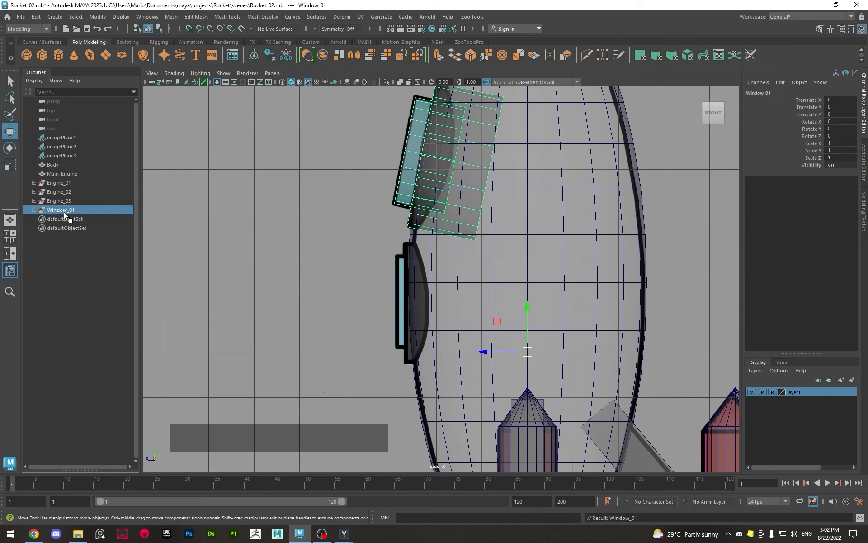
Duplicate the Window_01 group and center the copy's pivot
{"action": "key", "text": "ctrl+d"}
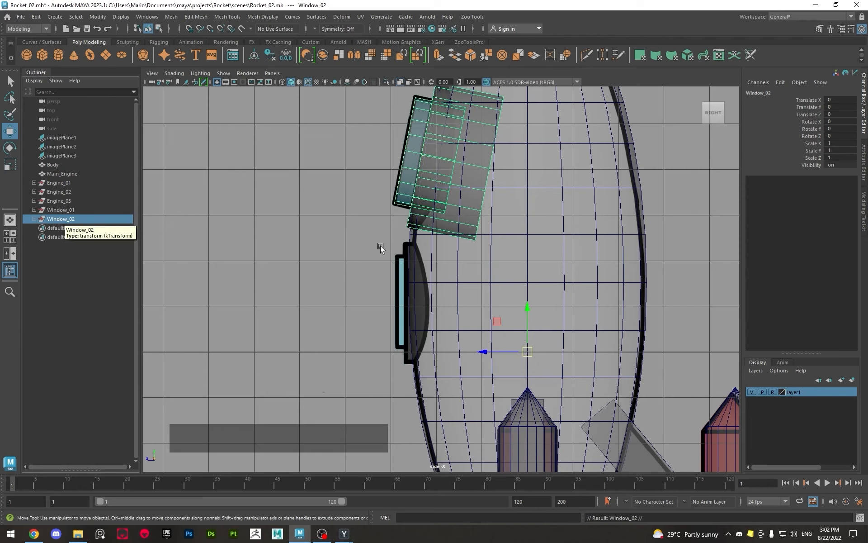
{"action": "key", "text": "w"}
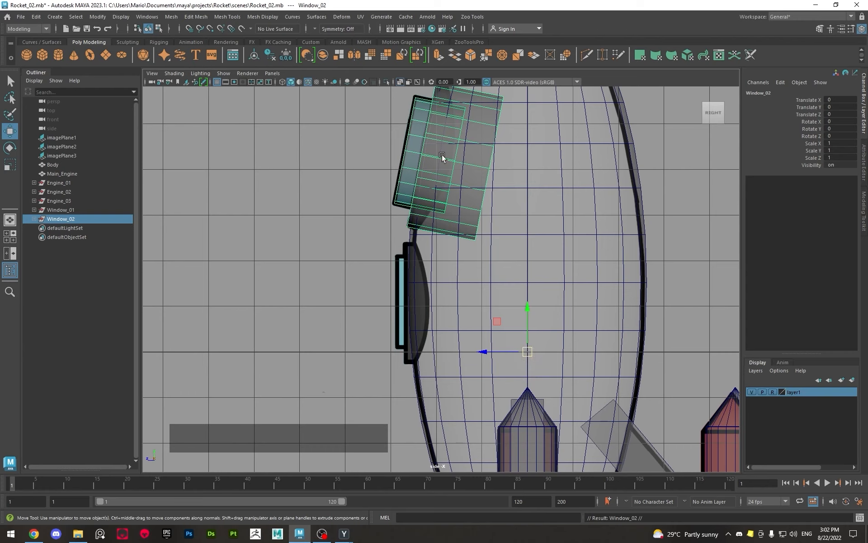
{"action": "left_click", "coordinate": [97, 18]}
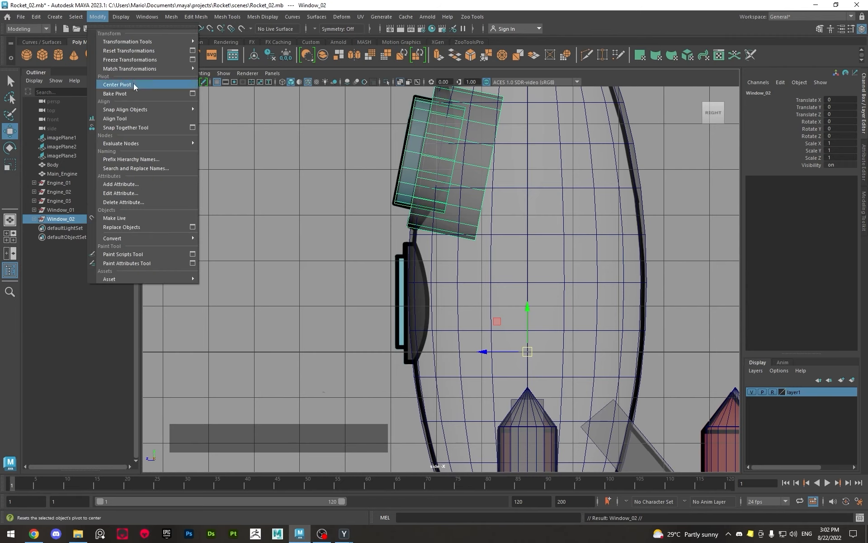
{"action": "left_click", "coordinate": [146, 86]}
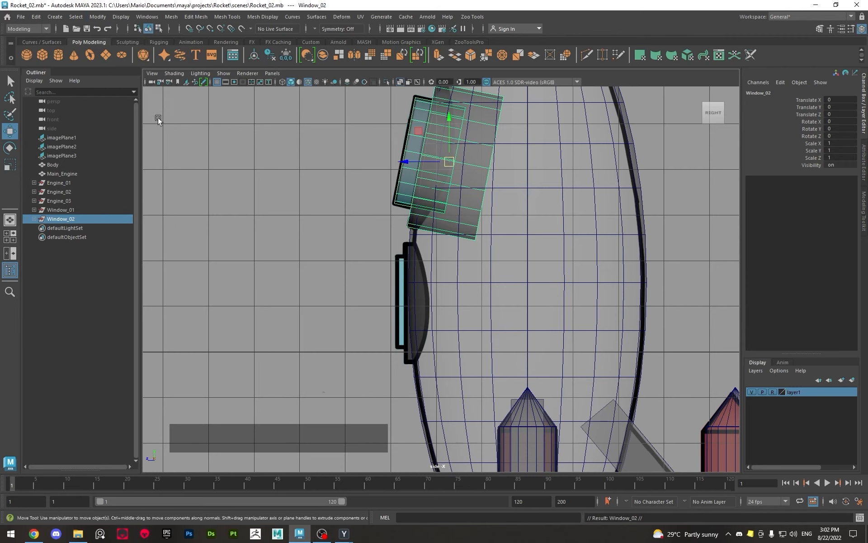
Move Window_02 over the lower window to Translate Y -3.037, Z 0.377, and straighten it with Rotate X 12.047
{"action": "key", "text": "w"}
{"action": "left_click", "coordinate": [443, 150]}
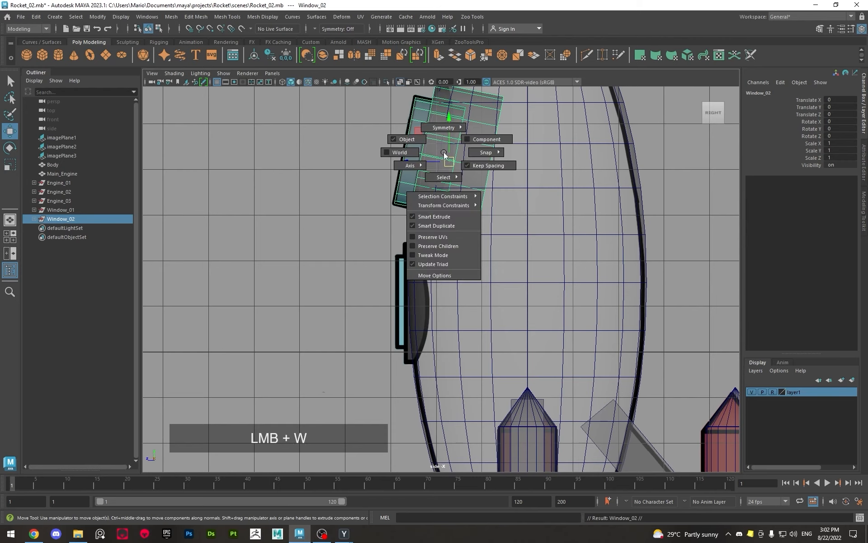
{"action": "left_click_drag", "start_coordinate": [419, 129], "coordinate": [402, 267]}
{"action": "key", "text": "e"}
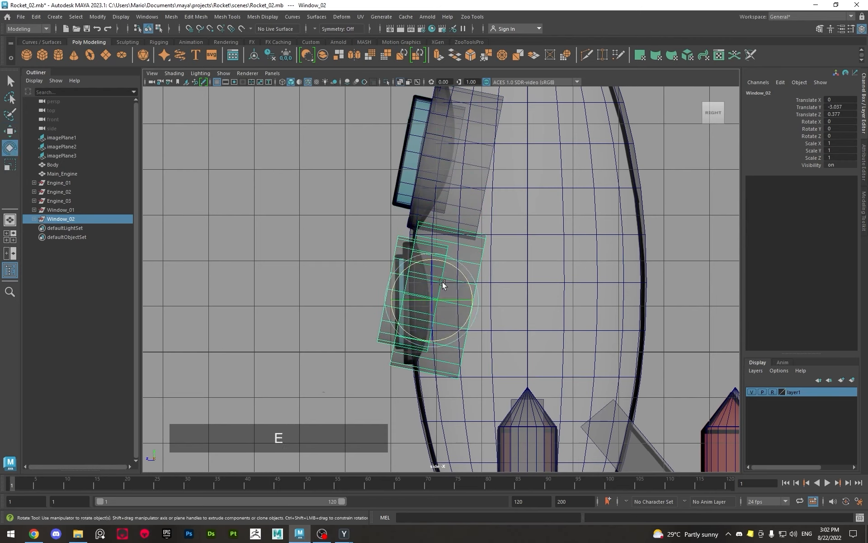
{"action": "mouse_move", "coordinate": [409, 337]}
{"action": "left_mouse_down"}
{"action": "mouse_move", "coordinate": [407, 343]}
{"action": "mouse_move", "coordinate": [419, 340]}
{"action": "left_mouse_up"}
{"action": "scroll", "coordinate": [384, 323], "scroll_direction": "up", "scroll_amount": 3, "text": "alt"}
{"action": "scroll", "coordinate": [475, 248], "scroll_direction": "up", "scroll_amount": 3}
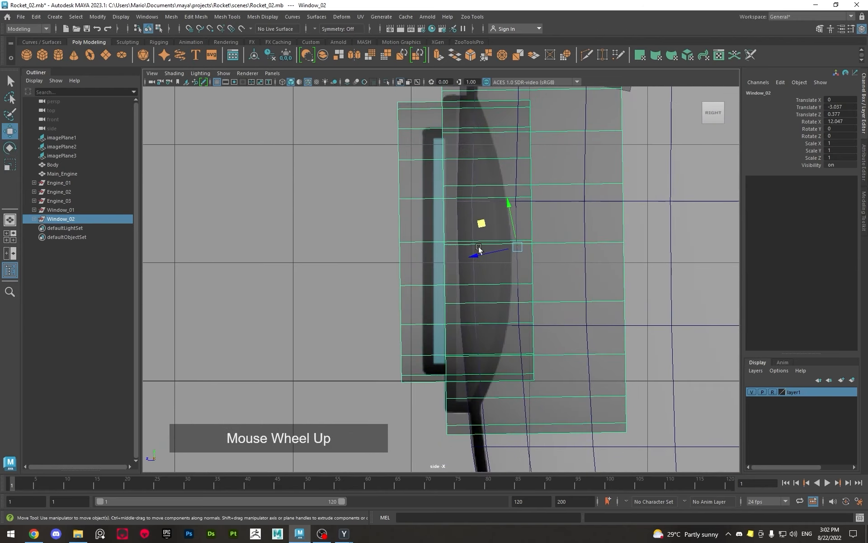
Set the Scale tool's axis orientation to World
{"action": "key", "text": "r"}
{"action": "left_click", "coordinate": [528, 245]}
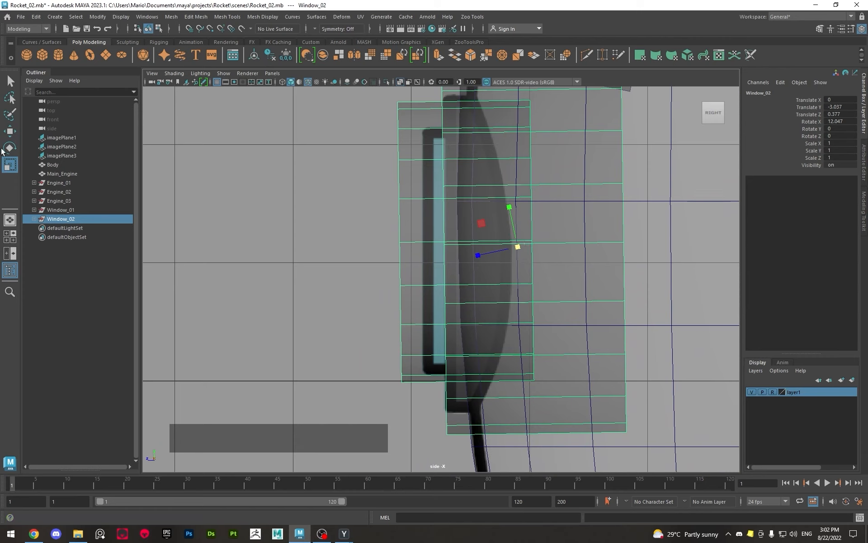
{"action": "double_click", "coordinate": [9, 164]}
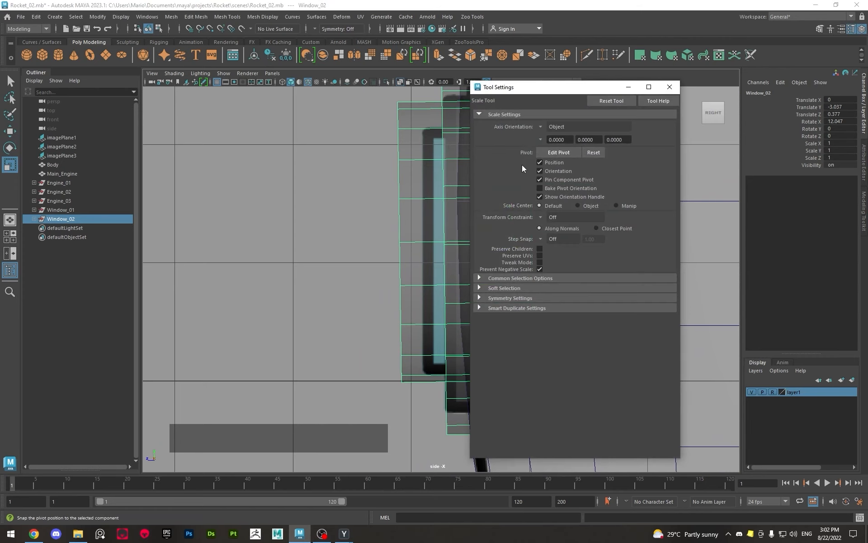
{"action": "left_click", "coordinate": [546, 126]}
{"action": "left_click", "coordinate": [560, 140]}
{"action": "left_click_drag", "start_coordinate": [583, 90], "coordinate": [368, 91]}
{"action": "left_click", "coordinate": [455, 87]}
Scale Window_02 uniformly to 0.823 to match the lower window in the side reference
{"action": "scroll", "coordinate": [471, 275], "scroll_direction": "down", "scroll_amount": 3}
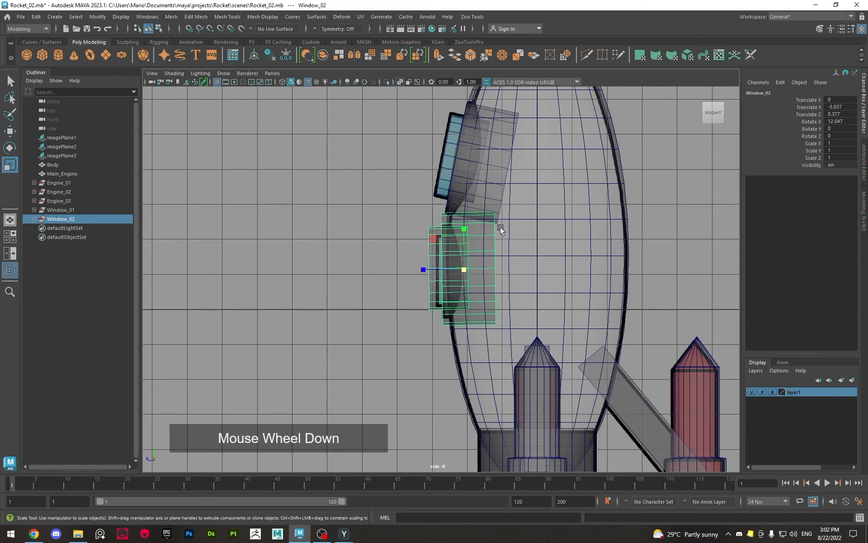
{"action": "scroll", "coordinate": [471, 275], "scroll_direction": "up", "scroll_amount": 3}
{"action": "scroll", "coordinate": [471, 274], "scroll_direction": "up", "scroll_amount": 2}
{"action": "left_click_drag", "start_coordinate": [505, 251], "coordinate": [455, 239]}
Set the Move tool's axis orientation to World
{"action": "key", "text": "w"}
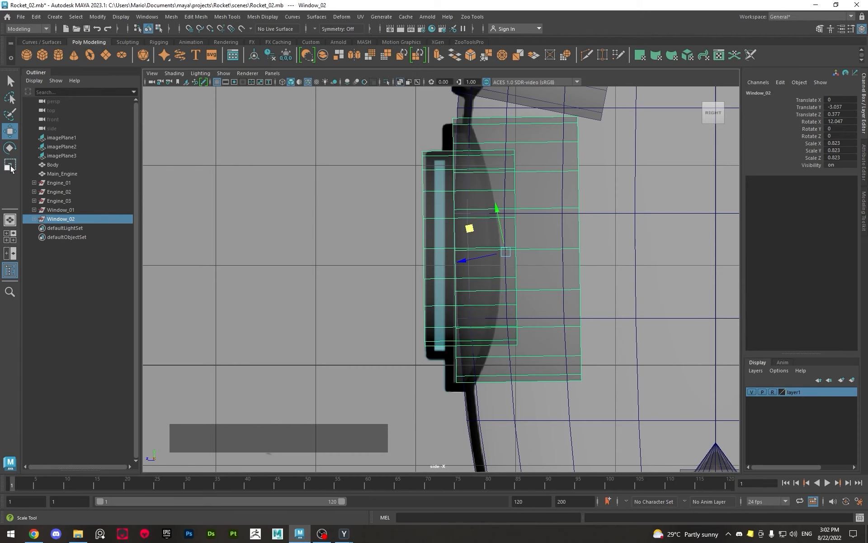
{"action": "left_click", "coordinate": [10, 133]}
{"action": "left_click", "coordinate": [10, 133]}
{"action": "left_click", "coordinate": [326, 133]}
{"action": "left_click", "coordinate": [344, 137]}
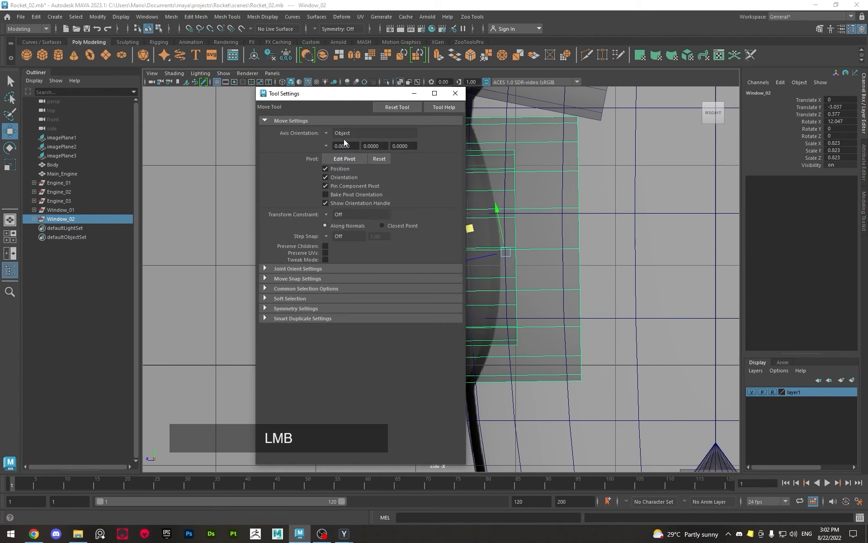
{"action": "left_click", "coordinate": [324, 133]}
{"action": "left_click", "coordinate": [359, 148]}
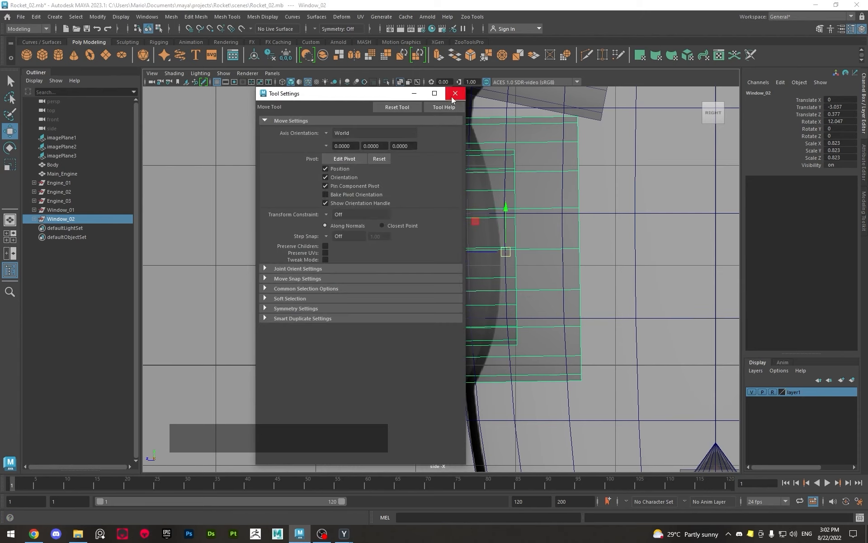
{"action": "left_click", "coordinate": [455, 93]}
Fine-tune Window_02 on the lower window reference to Translate Y -3.127, Z 0.4 and Rotate X 11.422
{"action": "left_click_drag", "start_coordinate": [476, 219], "coordinate": [474, 226]}
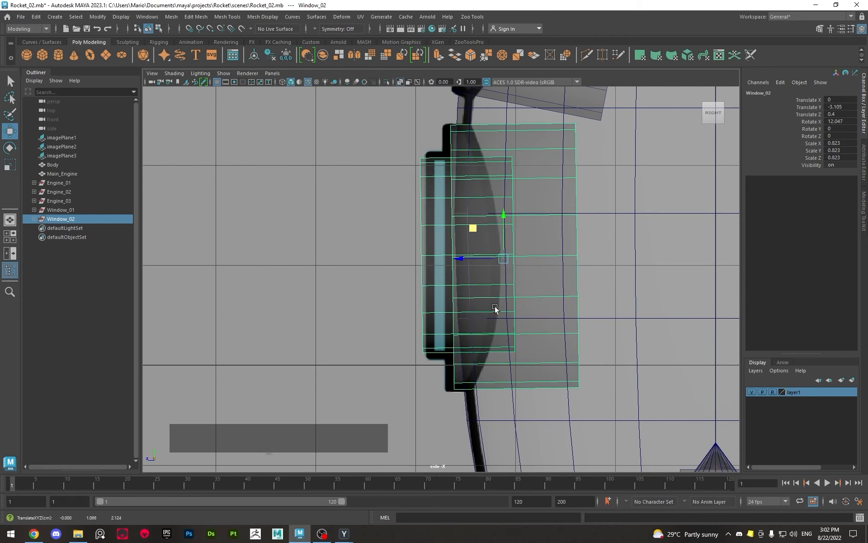
{"action": "key", "text": "e"}
{"action": "left_click_drag", "start_coordinate": [504, 304], "coordinate": [502, 300]}
{"action": "key", "text": "w"}
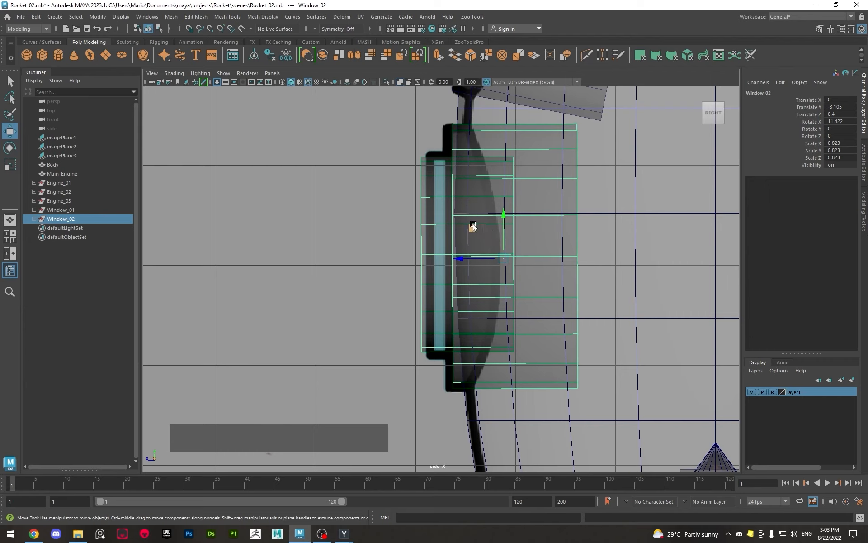
{"action": "left_click_drag", "start_coordinate": [501, 248], "coordinate": [490, 202]}
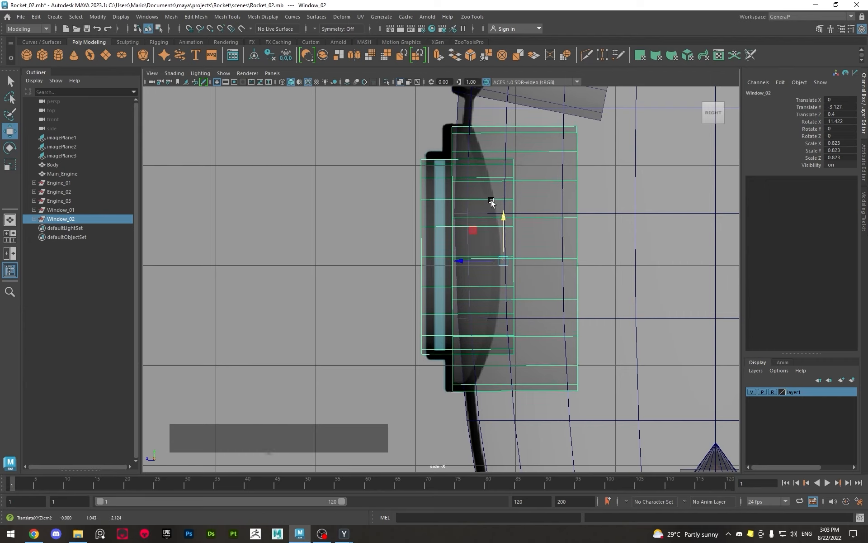
Fit Window_02's glass cylinder to the lower blue glass with Translate Y 4.284, Z 2.024, Scale X and Z 1.202, Y 0.568
{"action": "left_click", "coordinate": [477, 254]}
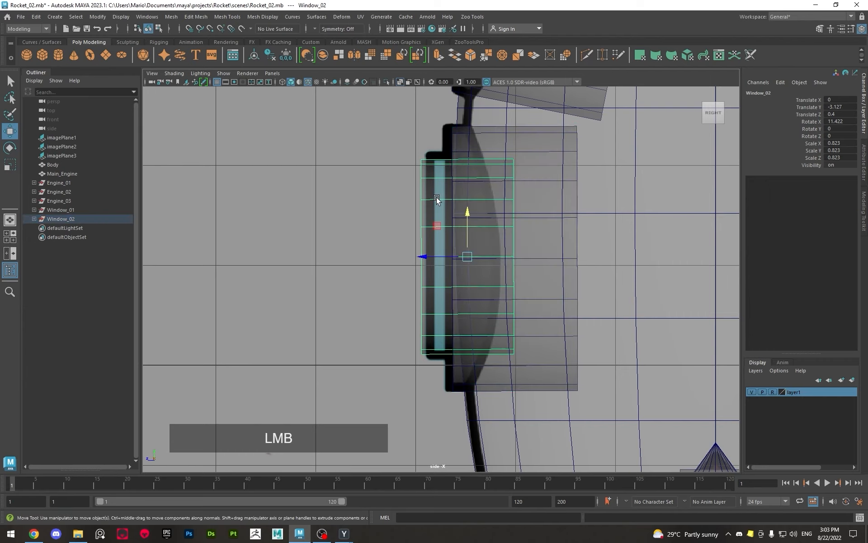
{"action": "mouse_move", "coordinate": [450, 256]}
{"action": "left_mouse_down"}
{"action": "mouse_move", "coordinate": [478, 257]}
{"action": "mouse_move", "coordinate": [447, 258]}
{"action": "left_mouse_up"}
{"action": "key", "text": "r"}
{"action": "key", "text": "w"}
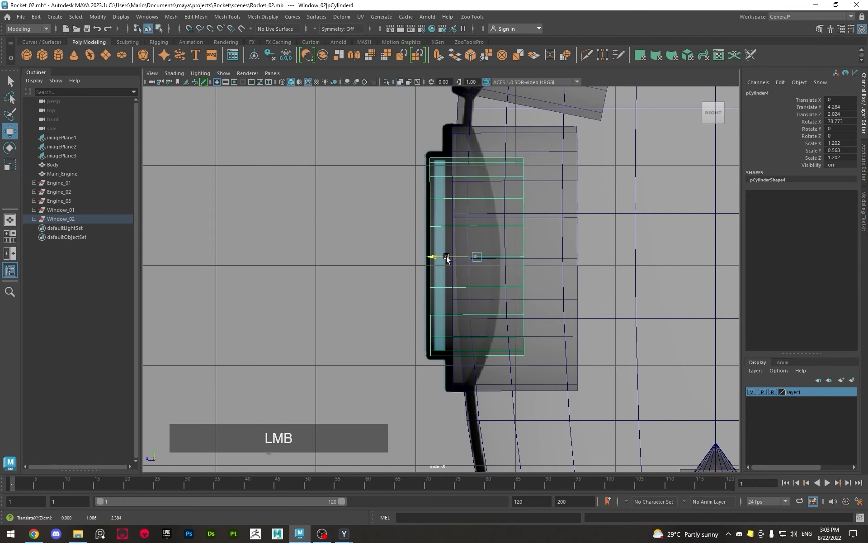
Examine the rocket and its two windows from several angles in the perspective view against the reference images
{"action": "key", "text": "space"}
{"action": "key", "text": "space"}
{"action": "scroll", "coordinate": [543, 185], "scroll_direction": "down", "scroll_amount": 3}
{"action": "left_click_drag", "start_coordinate": [480, 188], "coordinate": [530, 207], "text": "alt"}
{"action": "left_click", "coordinate": [331, 190]}
{"action": "scroll", "coordinate": [330, 190], "scroll_direction": "down", "scroll_amount": 5}
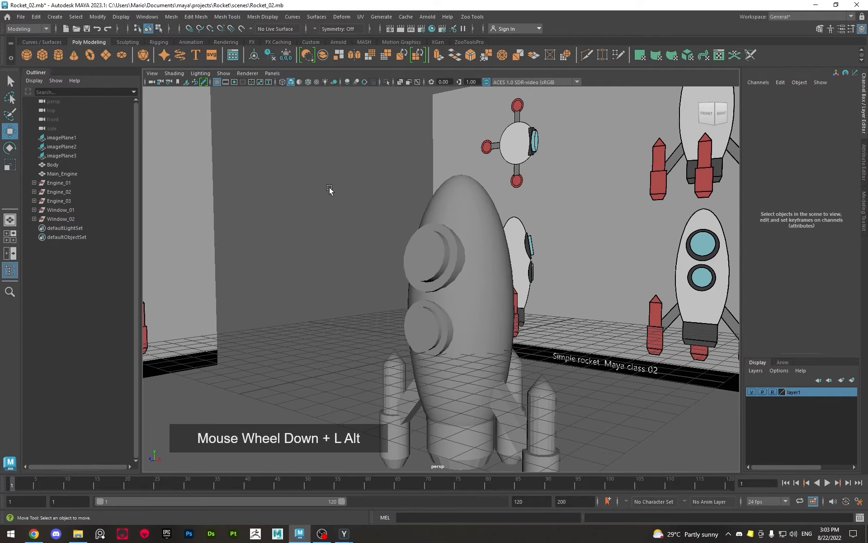
{"action": "left_click_drag", "start_coordinate": [329, 190], "coordinate": [315, 202], "text": "alt"}
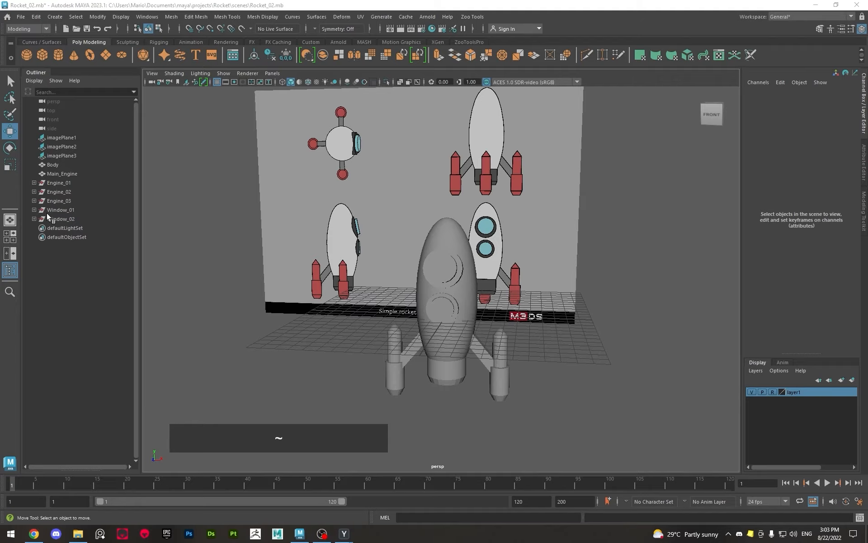
{"action": "scroll", "coordinate": [335, 272], "scroll_direction": "up", "scroll_amount": 2}
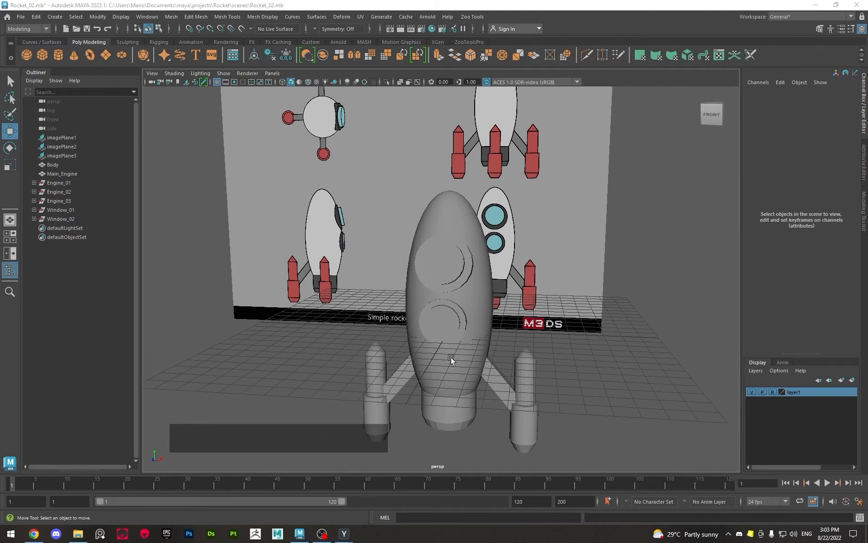
{"action": "middle_click_drag", "start_coordinate": [346, 351], "coordinate": [454, 316], "text": "alt"}
{"action": "right_click_drag", "start_coordinate": [455, 317], "coordinate": [406, 318], "text": "alt"}
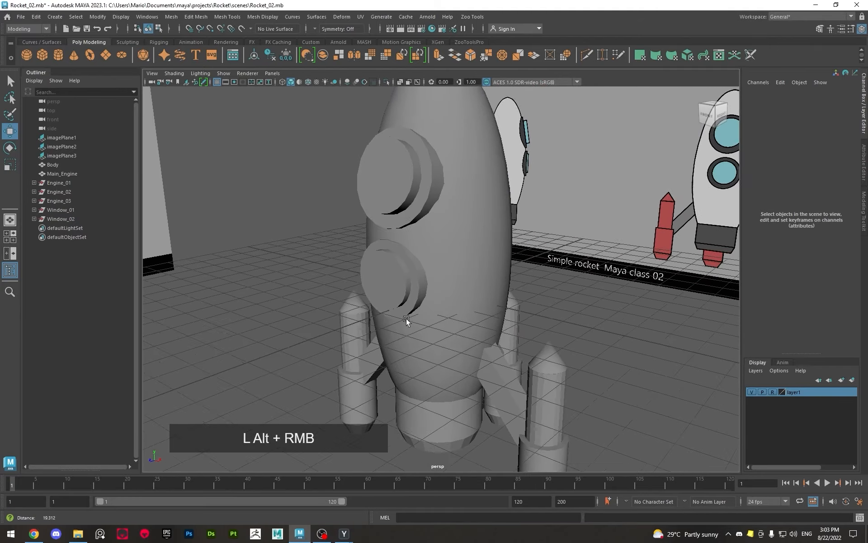
{"action": "left_click_drag", "start_coordinate": [406, 319], "coordinate": [447, 221], "text": "alt"}
{"action": "middle_click_drag", "start_coordinate": [447, 221], "coordinate": [445, 247], "text": "alt"}
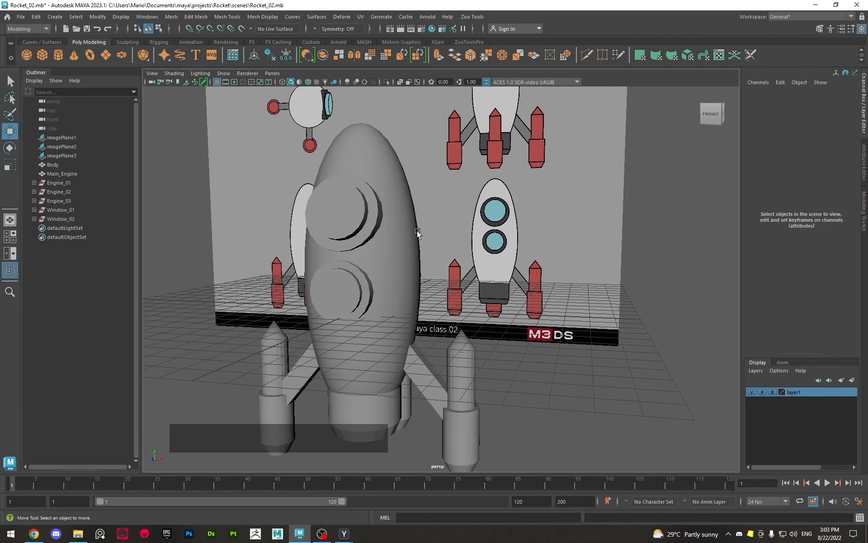
Assign a new Lambert material to the rocket's Body
{"action": "left_click", "coordinate": [413, 237]}
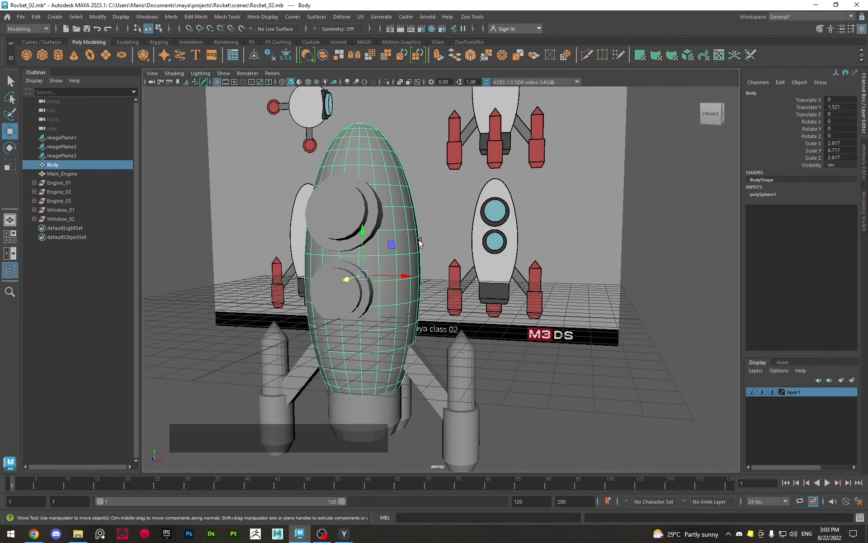
{"action": "right_click", "coordinate": [408, 216]}
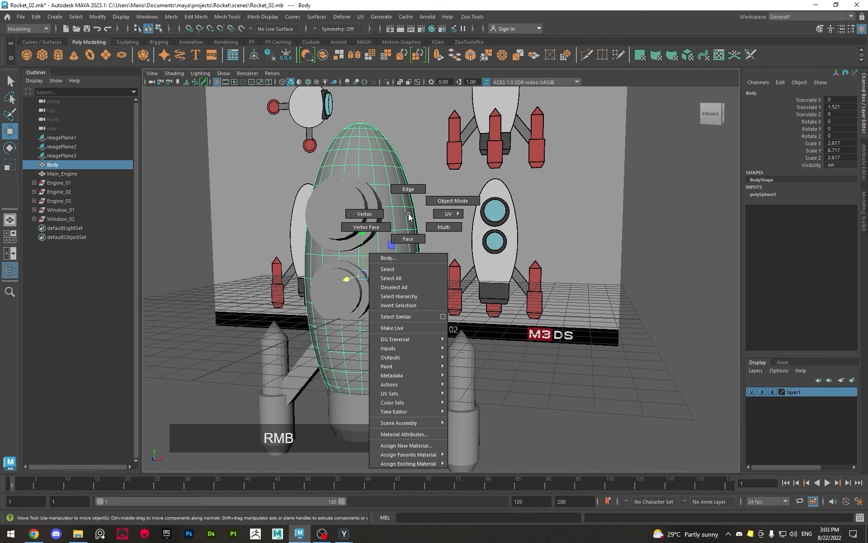
{"action": "right_click_drag", "start_coordinate": [409, 217], "coordinate": [437, 459]}
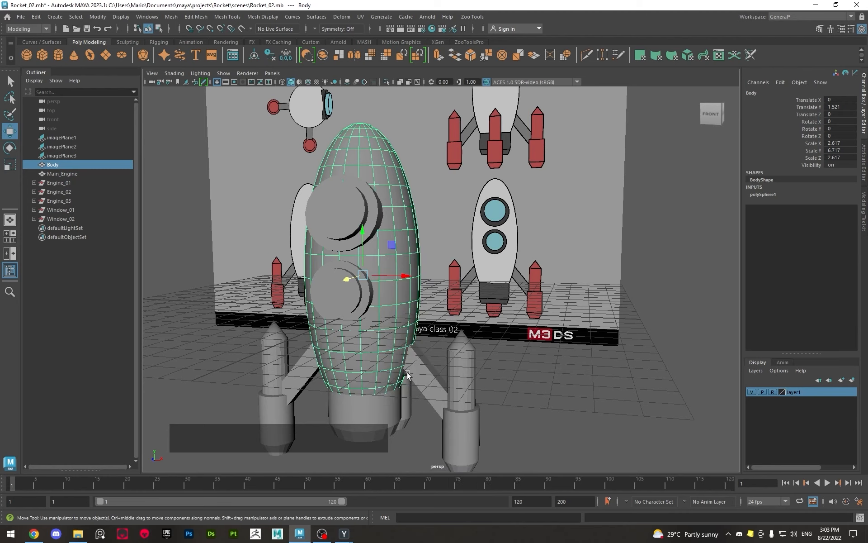
{"action": "right_click_drag", "start_coordinate": [413, 226], "coordinate": [487, 451]}
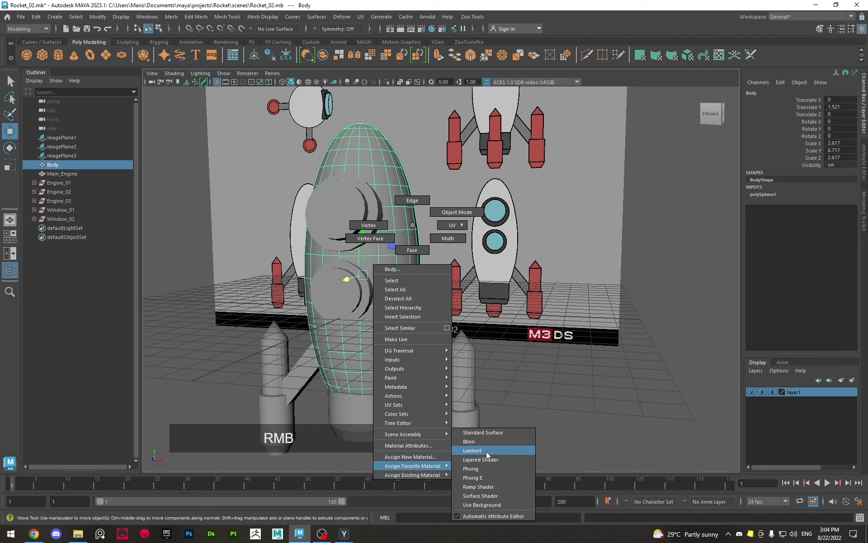
{"action": "right_click_drag", "start_coordinate": [487, 452], "coordinate": [479, 445]}
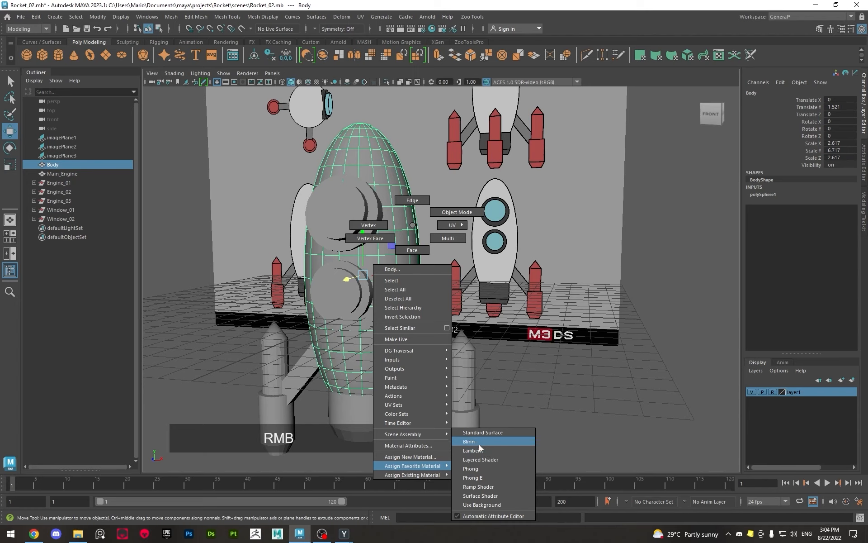
{"action": "right_click_drag", "start_coordinate": [479, 444], "coordinate": [487, 449]}
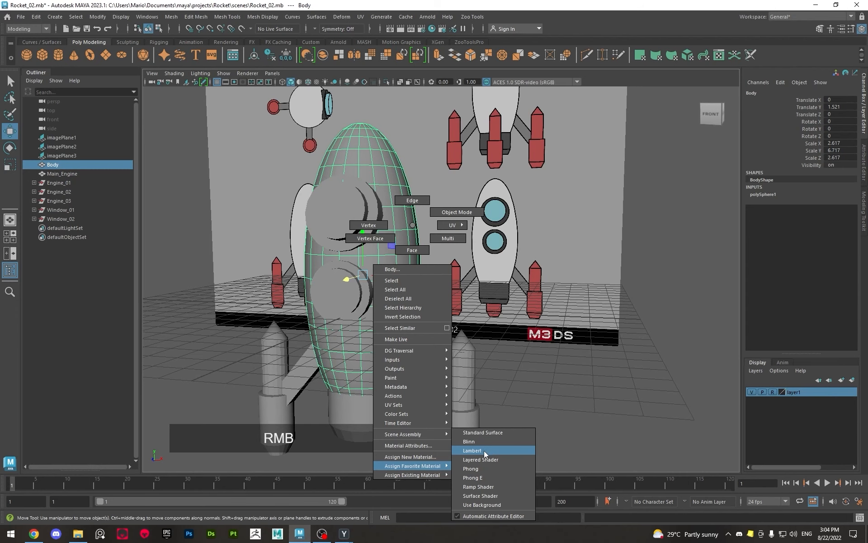
{"action": "right_click_drag", "start_coordinate": [484, 450], "coordinate": [484, 451]}
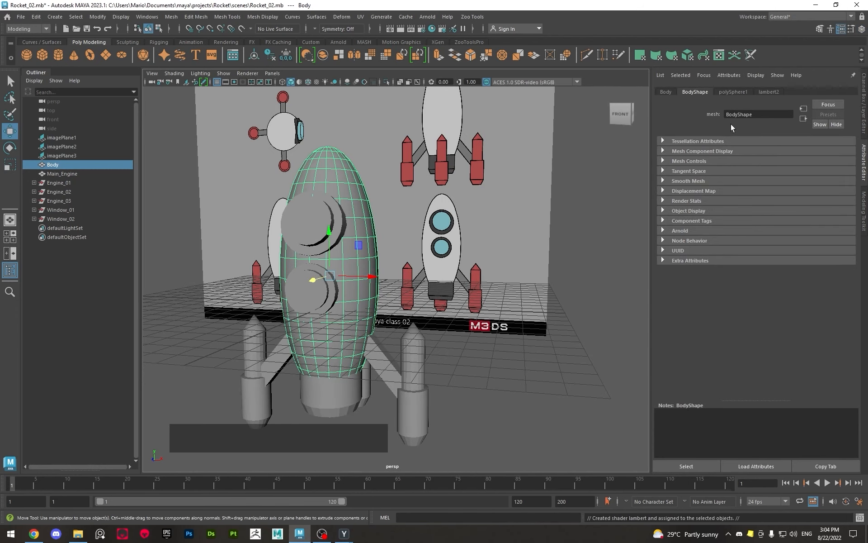
Rename the Body's new Lambert material to White
{"action": "left_click", "coordinate": [765, 92]}
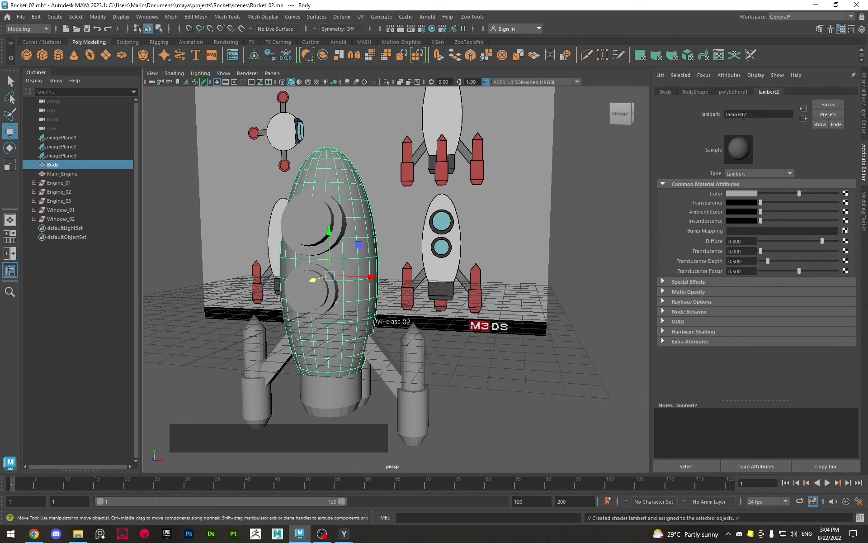
{"action": "left_click", "coordinate": [758, 115]}
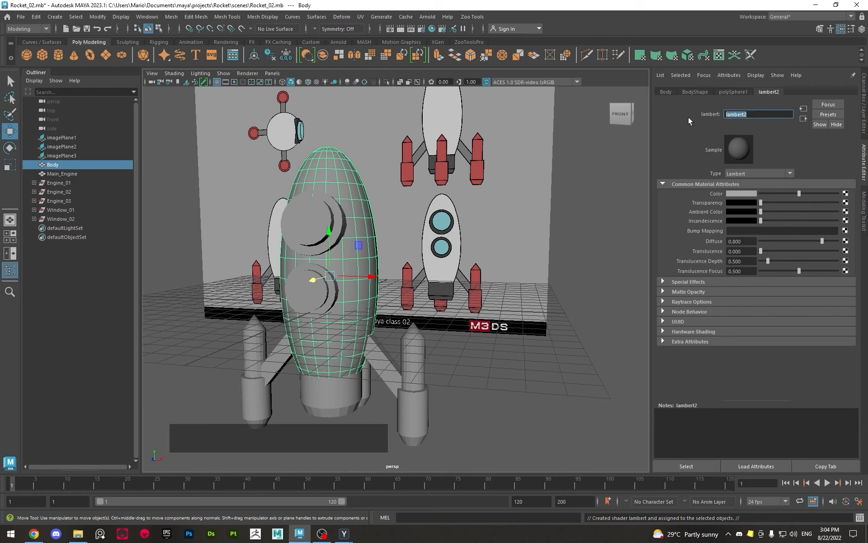
{"action": "type", "text": "White"}
{"action": "key", "text": "Return"}
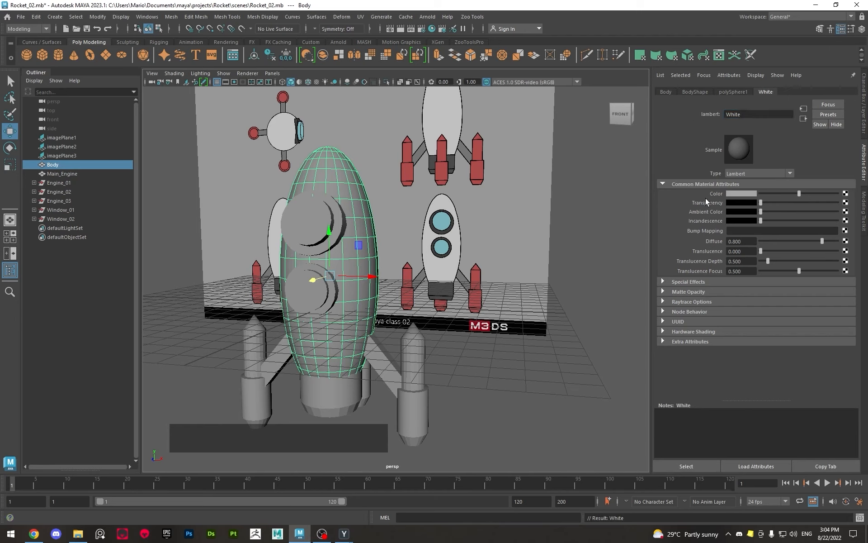
Try several preset color swatches on the White material, including yellow and pure white
{"action": "left_click", "coordinate": [742, 194]}
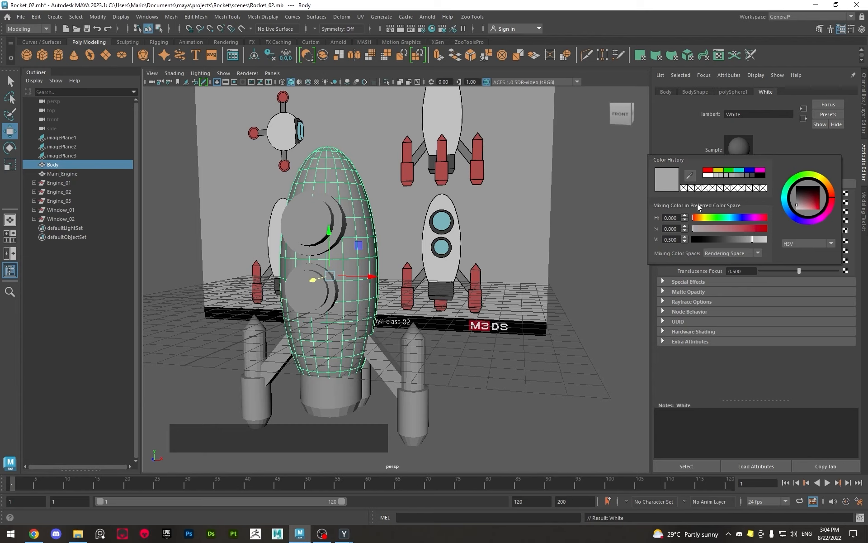
{"action": "mouse_move", "coordinate": [696, 218]}
{"action": "left_mouse_down"}
{"action": "mouse_move", "coordinate": [750, 216]}
{"action": "mouse_move", "coordinate": [692, 220]}
{"action": "left_mouse_up"}
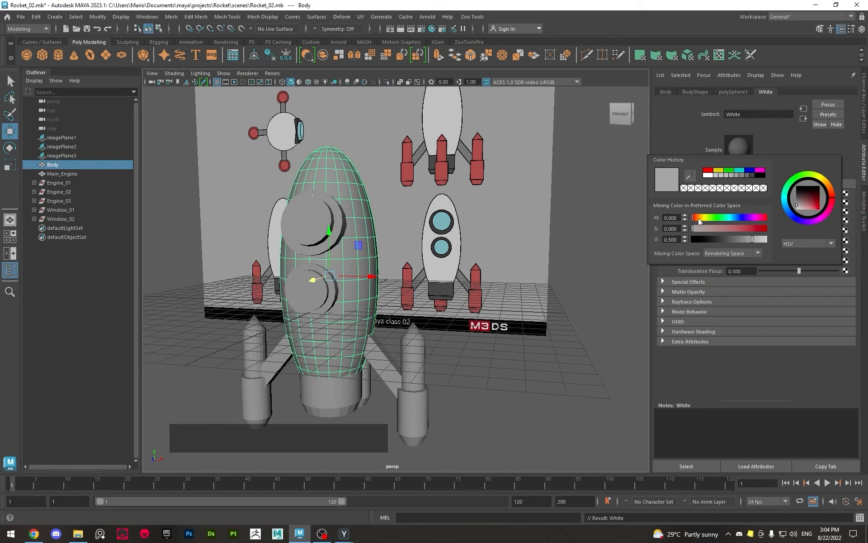
{"action": "left_click", "coordinate": [710, 171]}
{"action": "left_click", "coordinate": [719, 171]}
{"action": "left_click", "coordinate": [728, 171]}
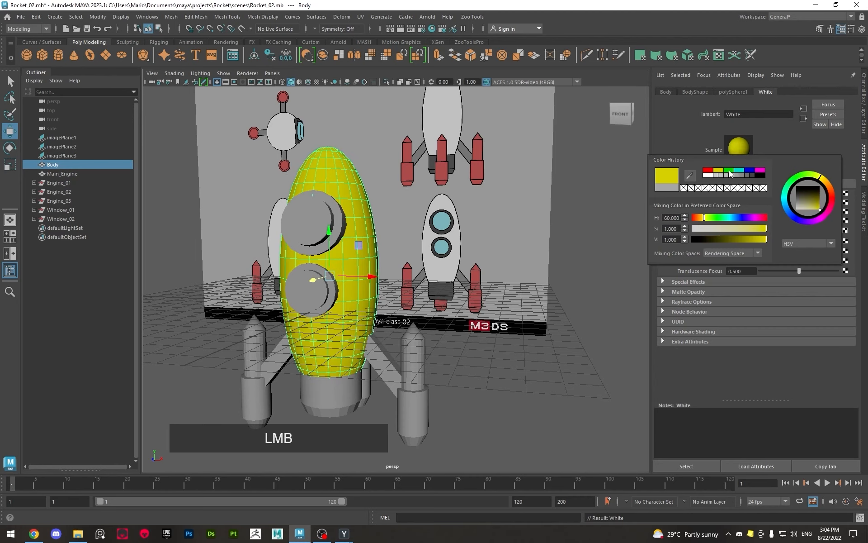
{"action": "left_click", "coordinate": [707, 176]}
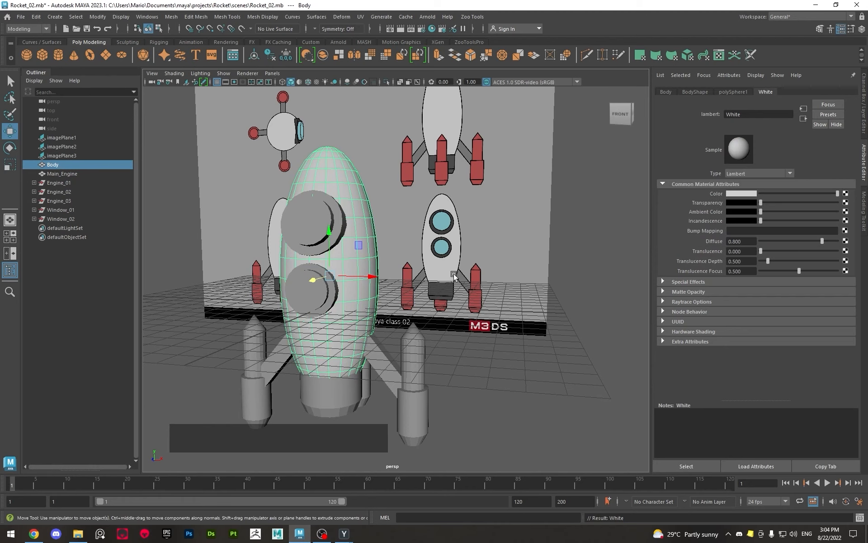
Set the White material's color by sampling the light hull of the front-view reference rocket, and deselect the Body
{"action": "left_click", "coordinate": [732, 197]}
{"action": "left_click", "coordinate": [680, 176]}
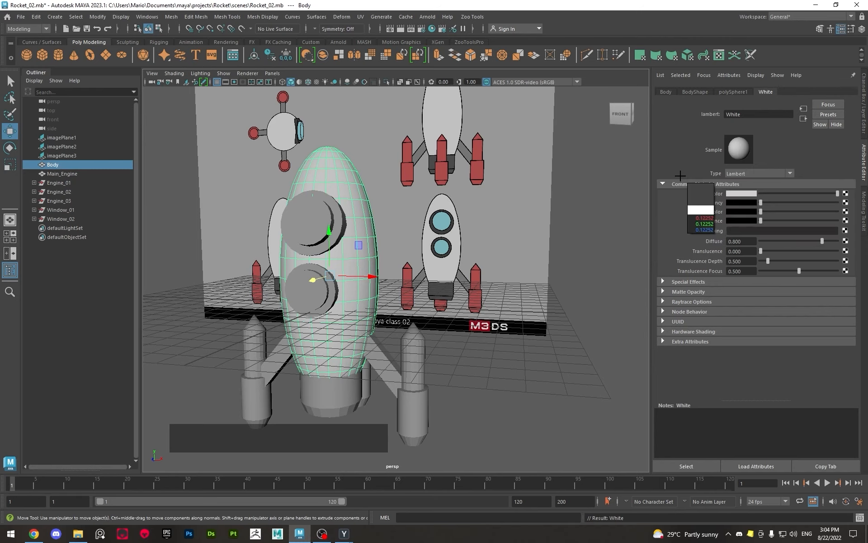
{"action": "left_click", "coordinate": [440, 205]}
{"action": "left_click", "coordinate": [613, 238]}
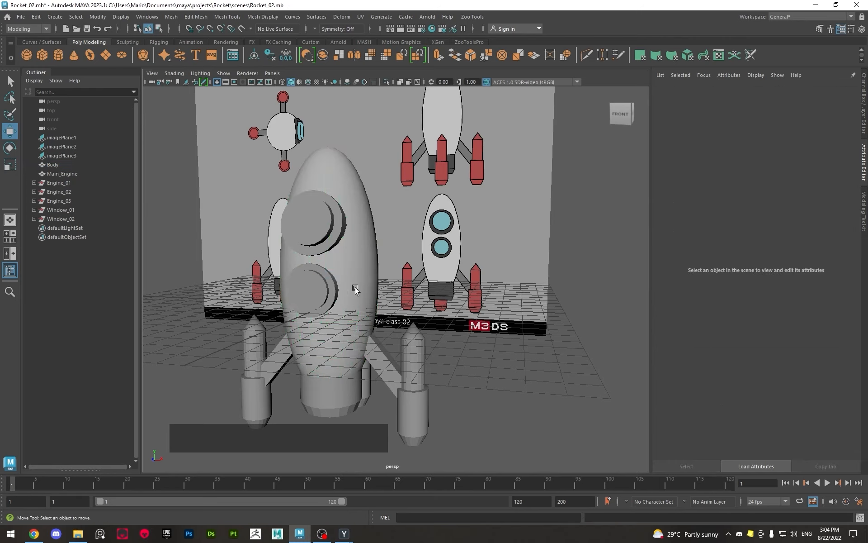
Assign a new Lambert material to Main_Engine at the base of the rocket
{"action": "left_click", "coordinate": [355, 290]}
{"action": "left_click", "coordinate": [599, 312]}
{"action": "left_click_drag", "start_coordinate": [598, 312], "coordinate": [582, 334], "text": "alt"}
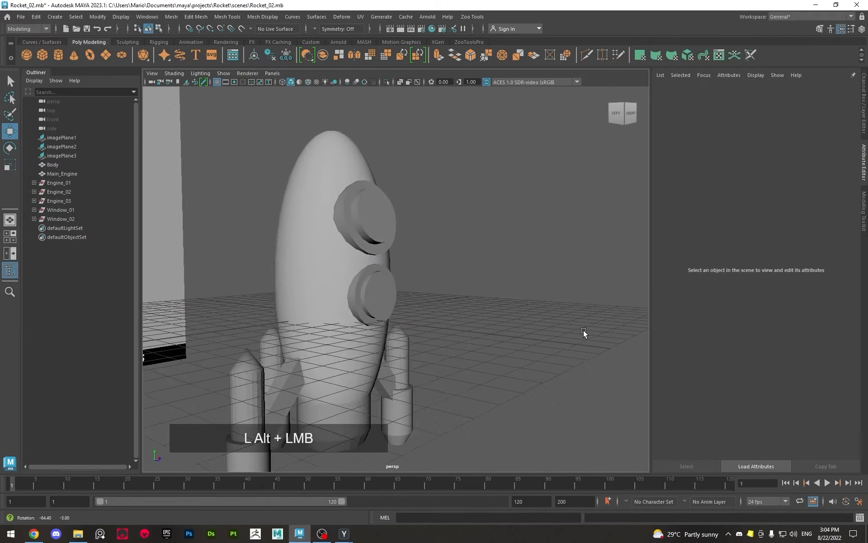
{"action": "middle_click_drag", "start_coordinate": [294, 258], "coordinate": [411, 258], "text": "alt"}
{"action": "left_click_drag", "start_coordinate": [411, 258], "coordinate": [335, 264], "text": "alt"}
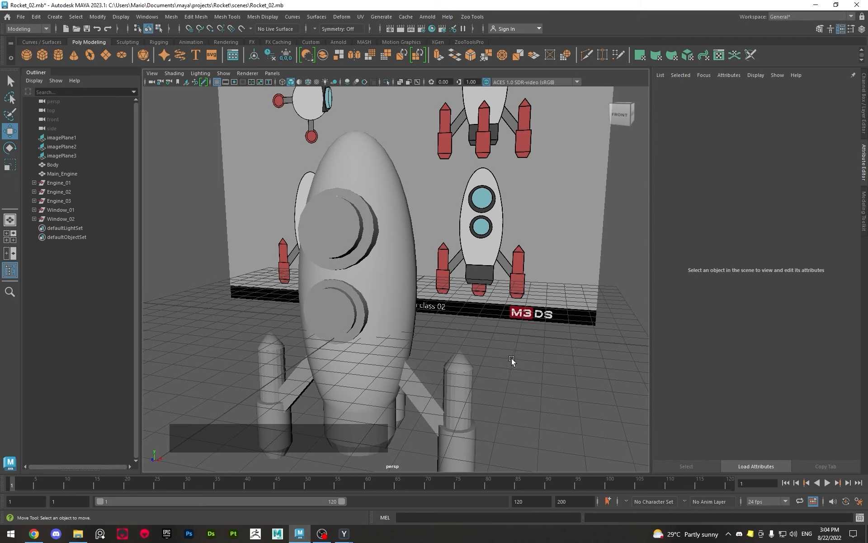
{"action": "middle_click_drag", "start_coordinate": [511, 359], "coordinate": [495, 312], "text": "alt"}
{"action": "left_click", "coordinate": [347, 365]}
{"action": "left_click_drag", "start_coordinate": [434, 367], "coordinate": [468, 343], "text": "alt"}
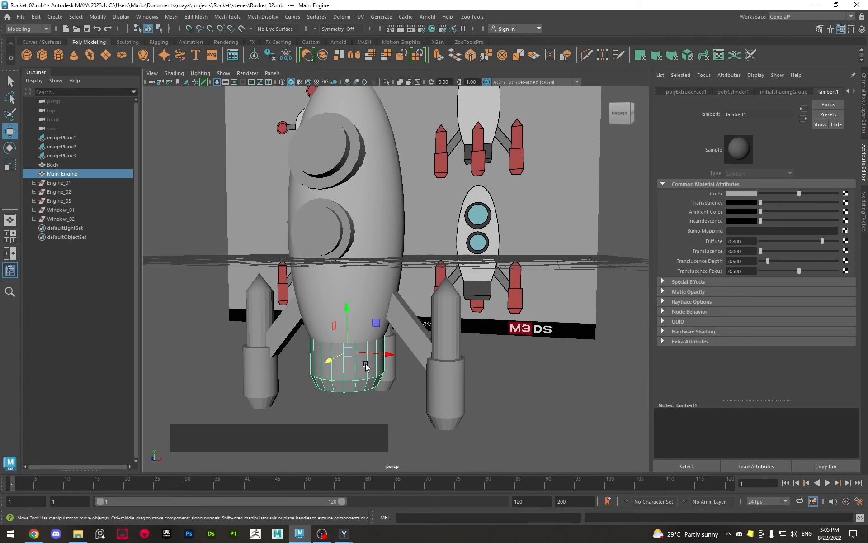
{"action": "right_click_drag", "start_coordinate": [367, 368], "coordinate": [433, 450]}
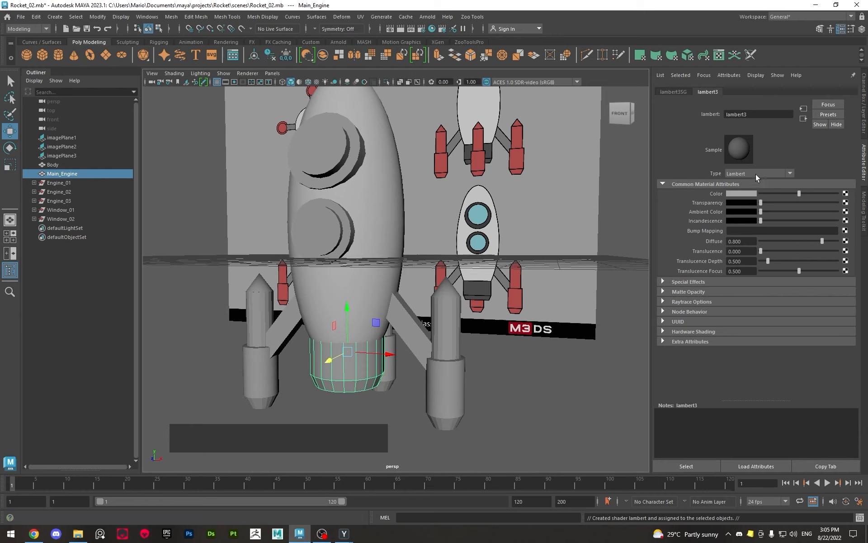
Set the Main_Engine material's color by sampling the dark base of the front-view reference rocket
{"action": "left_click", "coordinate": [742, 194]}
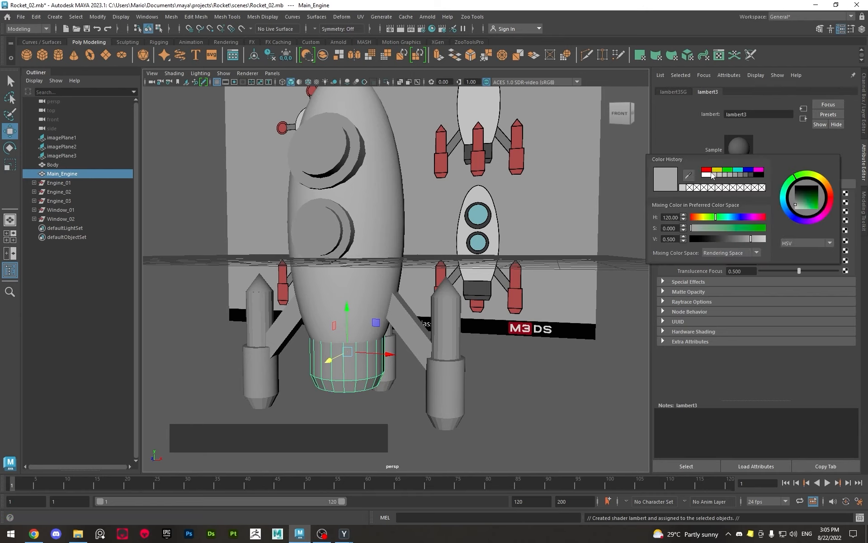
{"action": "left_click", "coordinate": [688, 175]}
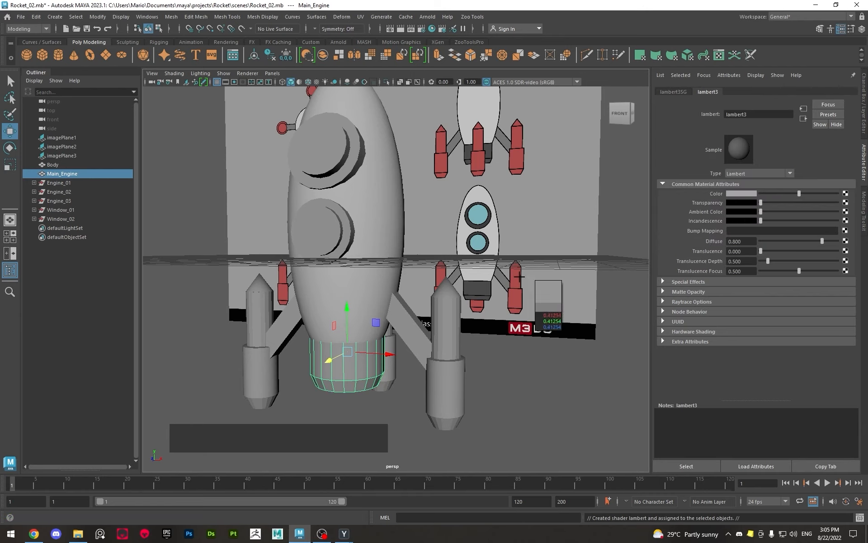
{"action": "left_click", "coordinate": [478, 288]}
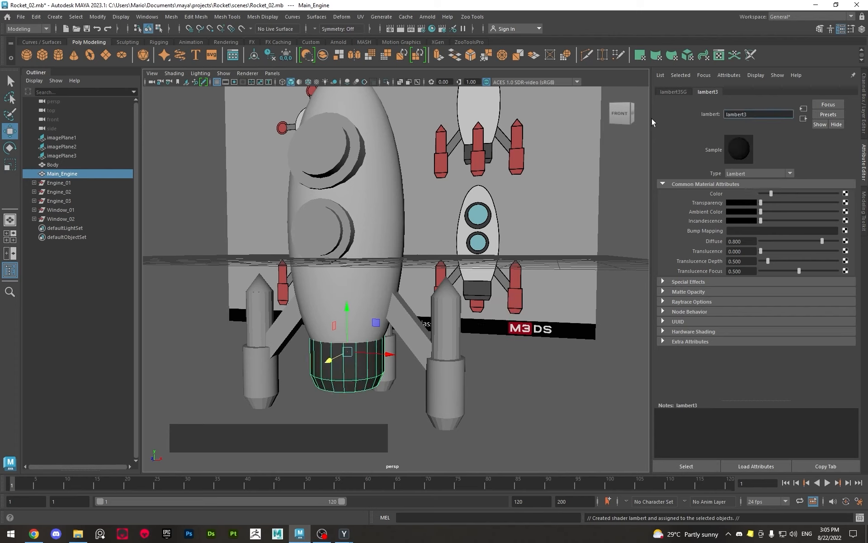
Rename the Main_Engine material to DarkGray
{"action": "key", "text": "ctrl+a"}
{"action": "type", "text": "DarkGrey"}
{"action": "key", "text": "Return"}
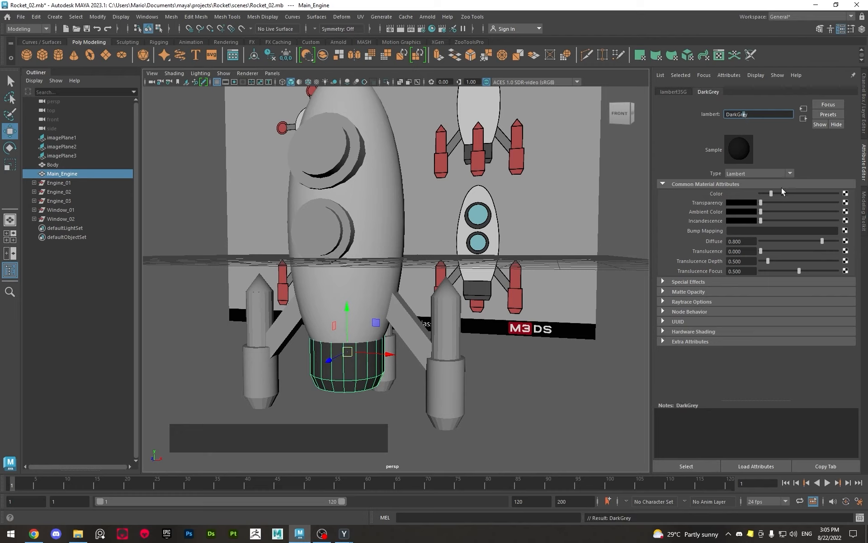
{"action": "type", "text": "a"}
{"action": "key", "text": "Return"}
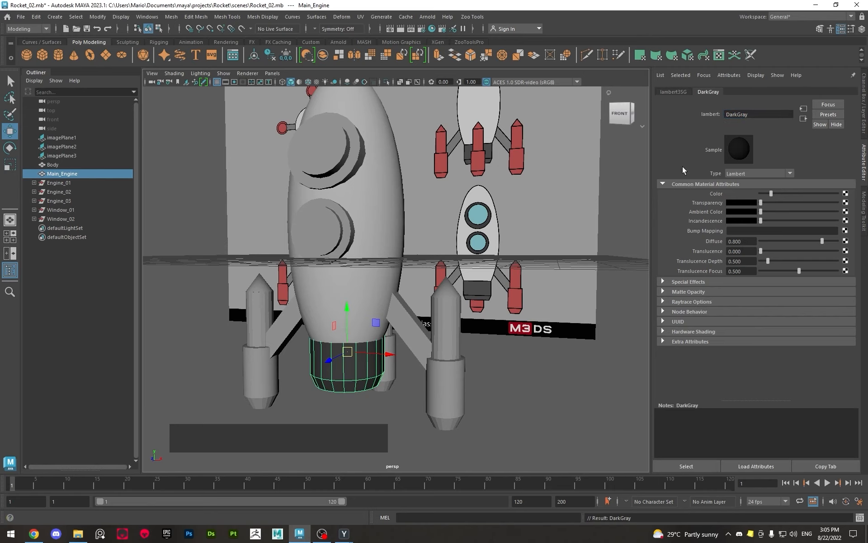
Select the connecting struts of Engine_01, Engine_02 and Engine_03 and assign them one new Lambert material
{"action": "scroll", "coordinate": [412, 325], "scroll_direction": "down", "scroll_amount": 2, "text": "alt"}
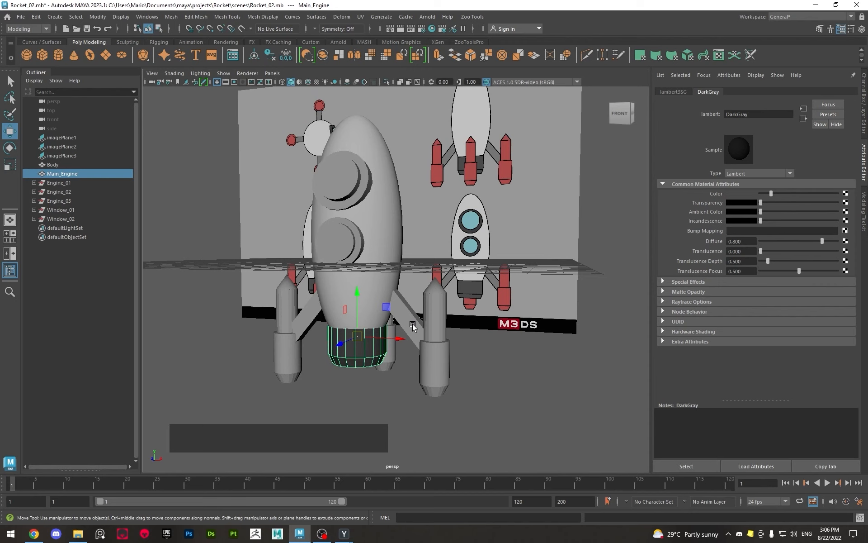
{"action": "left_click", "coordinate": [413, 326]}
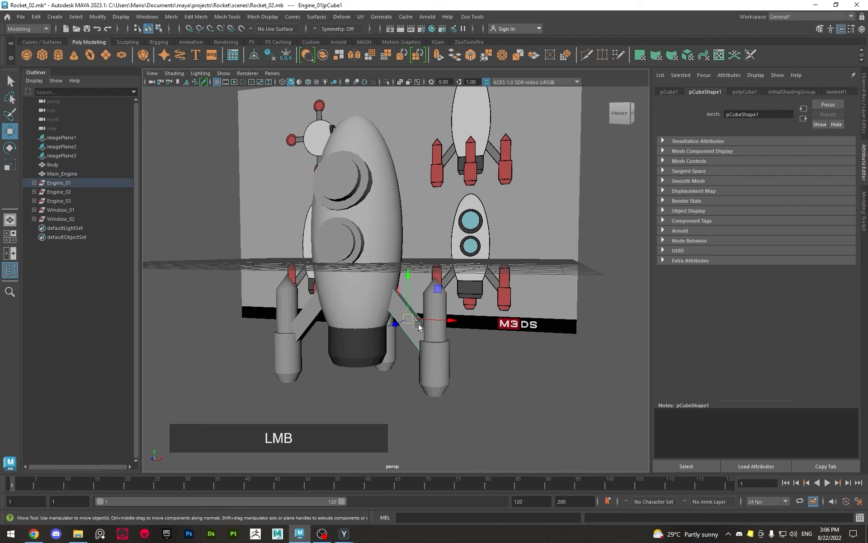
{"action": "scroll", "coordinate": [398, 326], "scroll_direction": "up", "scroll_amount": 2, "text": "alt"}
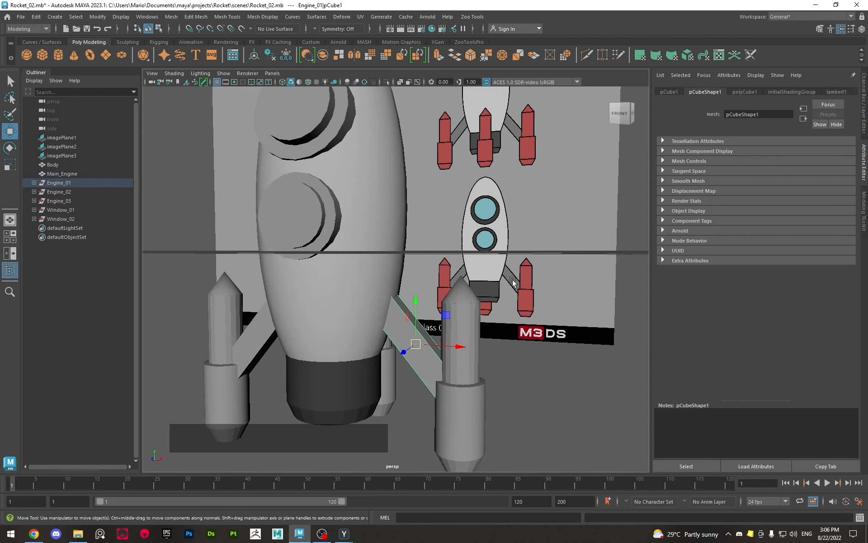
{"action": "left_click_drag", "start_coordinate": [473, 263], "coordinate": [497, 334], "text": "alt"}
{"action": "left_click", "coordinate": [395, 316], "text": "shift"}
{"action": "left_click", "coordinate": [495, 300], "text": "shift"}
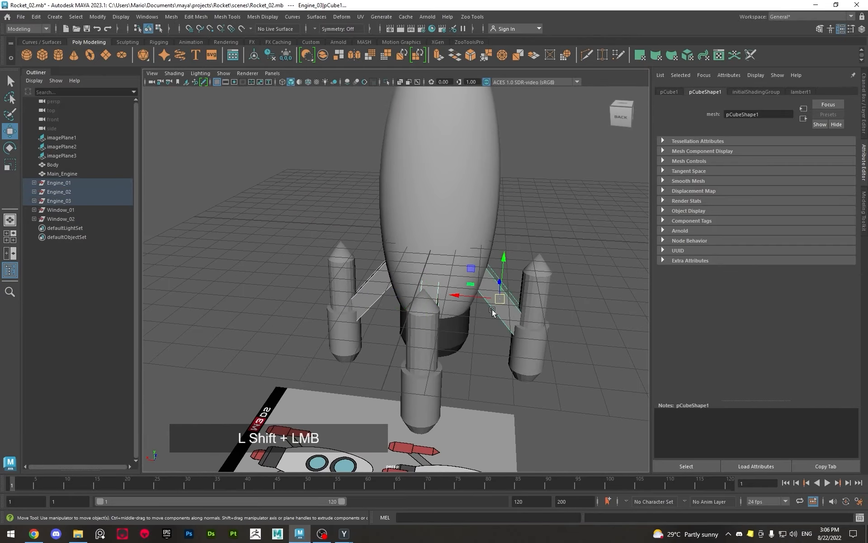
{"action": "left_click_drag", "start_coordinate": [495, 301], "coordinate": [619, 313], "text": "alt"}
{"action": "right_click_drag", "start_coordinate": [443, 333], "coordinate": [442, 508]}
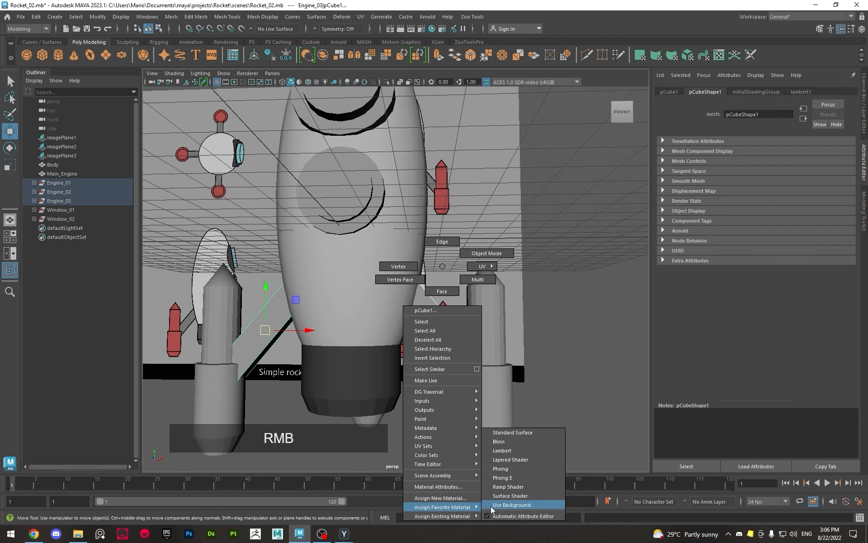
{"action": "left_click", "coordinate": [500, 450]}
Set the strut material's color by sampling the gray engine strut of the front-view reference rocket
{"action": "left_click", "coordinate": [740, 194]}
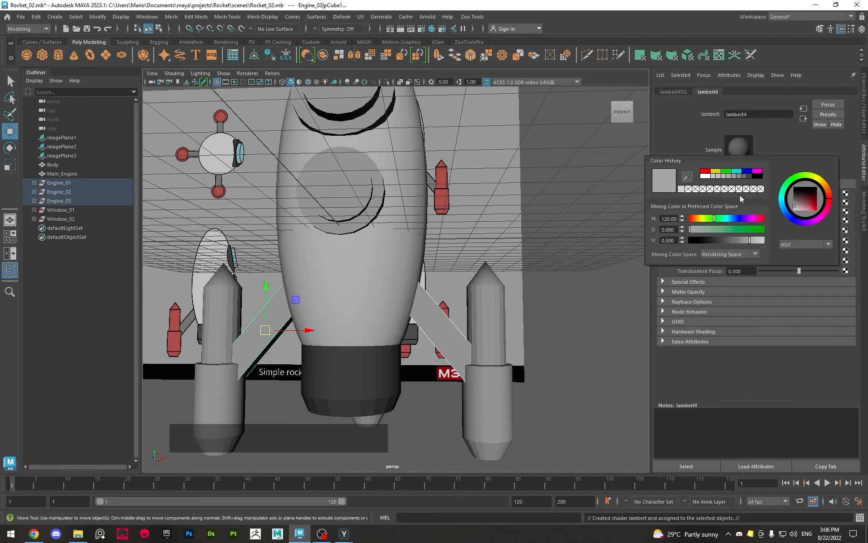
{"action": "left_click_drag", "start_coordinate": [572, 229], "coordinate": [481, 244], "text": "alt"}
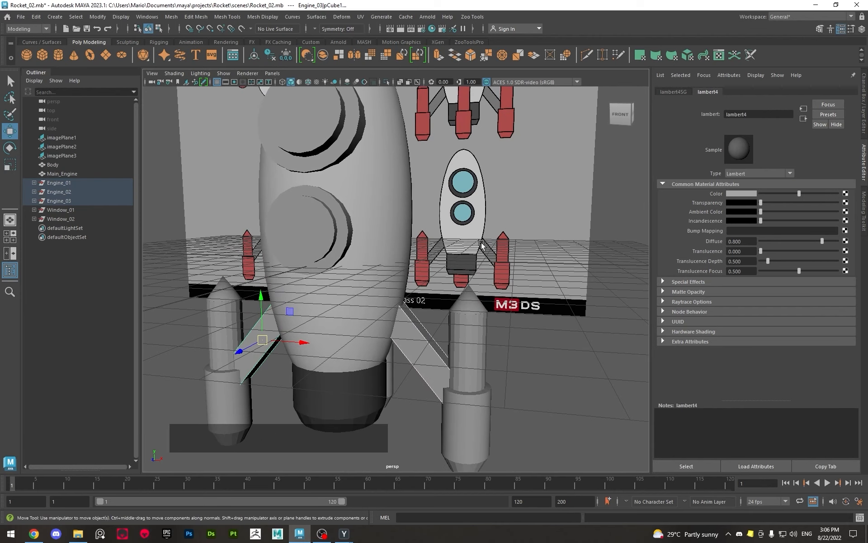
{"action": "left_click", "coordinate": [743, 194]}
{"action": "left_click", "coordinate": [735, 193]}
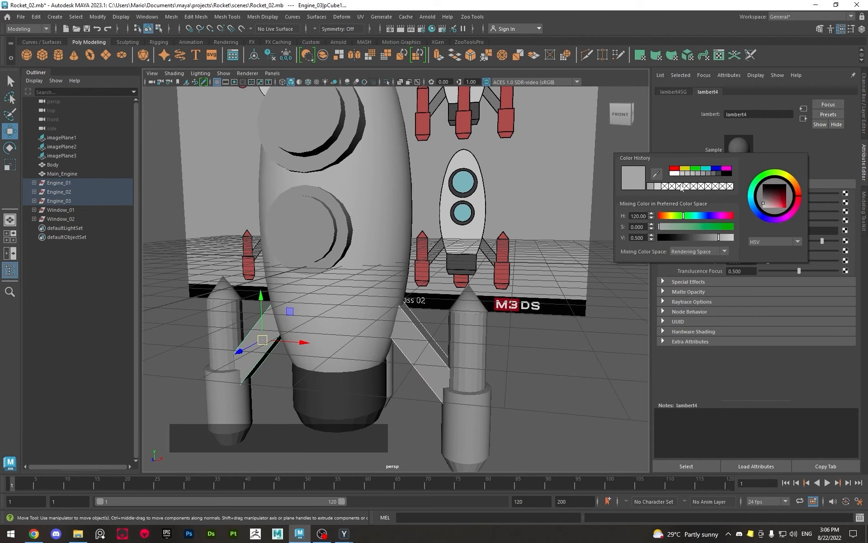
{"action": "left_click", "coordinate": [658, 173]}
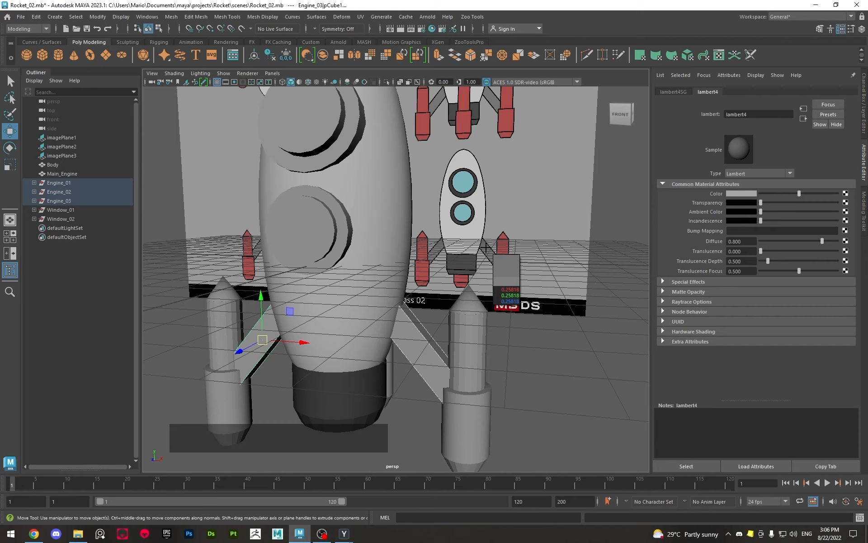
{"action": "left_click", "coordinate": [486, 248]}
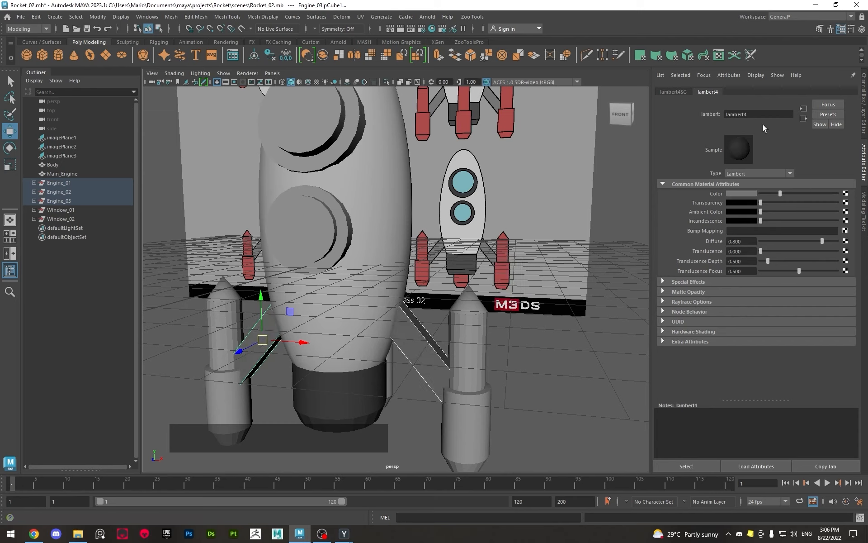
Rename the strut material to LightGray
{"action": "left_click_drag", "start_coordinate": [750, 115], "coordinate": [709, 118]}
{"action": "type", "text": "Liight"}
{"action": "key", "text": "Left"}
{"action": "key", "text": "BackSpace"}
{"action": "key", "text": "Right"}
{"action": "type", "text": "Gray"}
{"action": "key", "text": "Return"}
Select the cylindrical booster body of Engine_01 and assign it a new Lambert material
{"action": "left_click", "coordinate": [472, 368]}
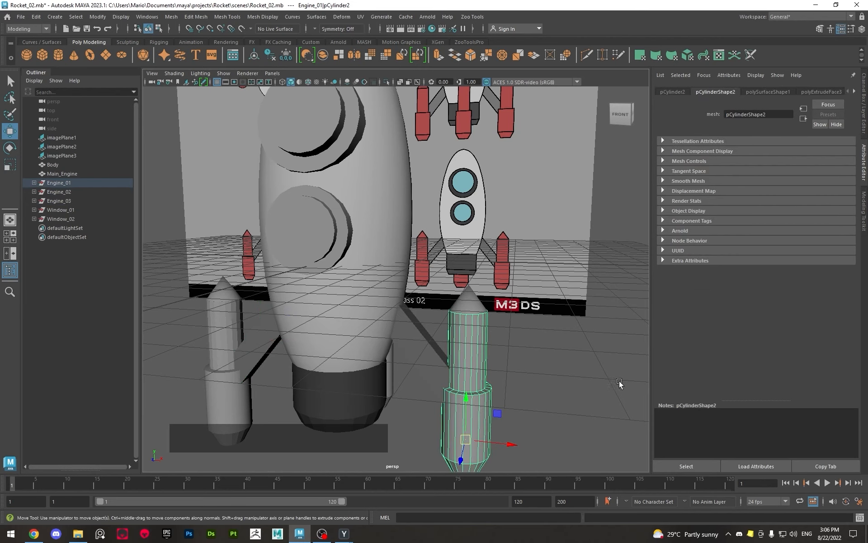
{"action": "middle_click_drag", "start_coordinate": [621, 384], "coordinate": [588, 367], "text": "alt"}
{"action": "left_click_drag", "start_coordinate": [588, 366], "coordinate": [533, 342], "text": "alt"}
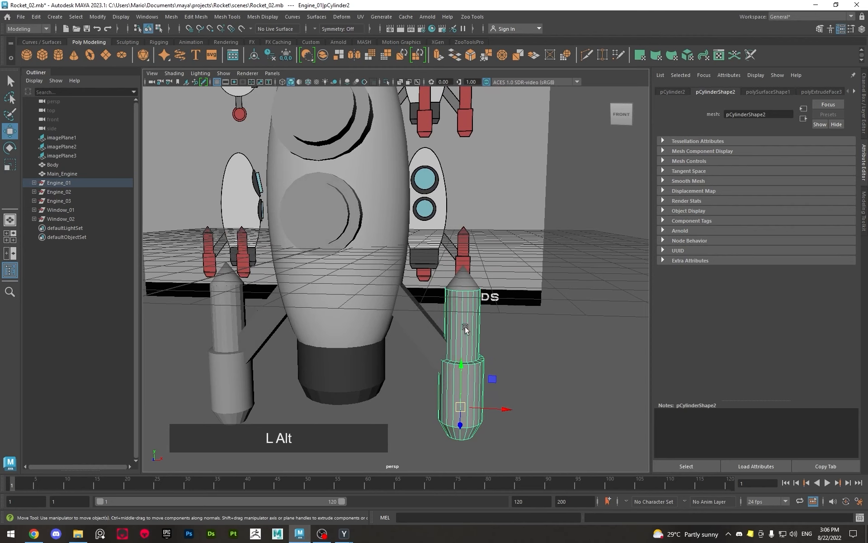
{"action": "left_click_drag", "start_coordinate": [466, 328], "coordinate": [459, 326], "text": "alt"}
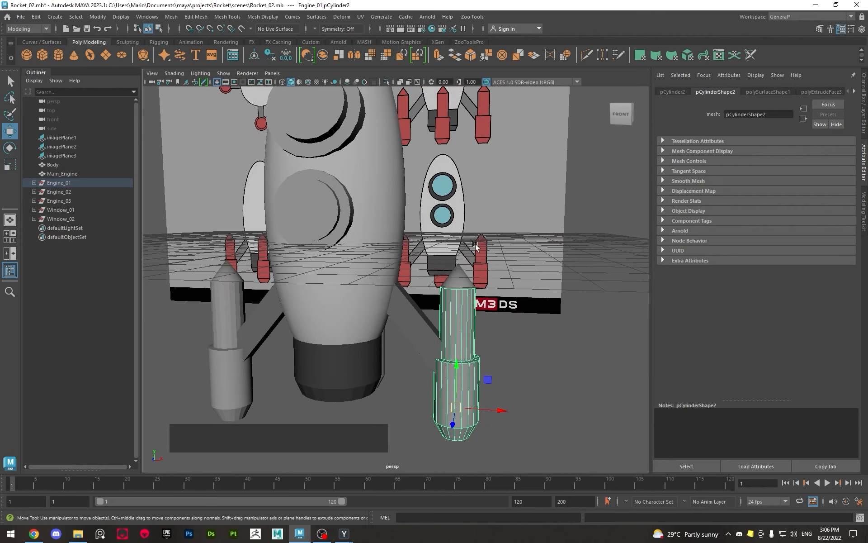
{"action": "left_click_drag", "start_coordinate": [479, 263], "coordinate": [438, 327], "text": "alt"}
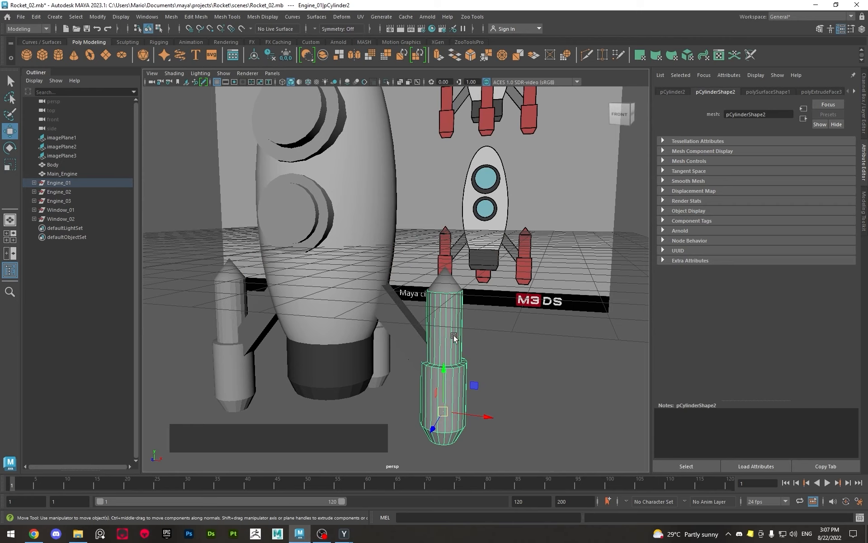
{"action": "right_click_drag", "start_coordinate": [447, 313], "coordinate": [521, 452]}
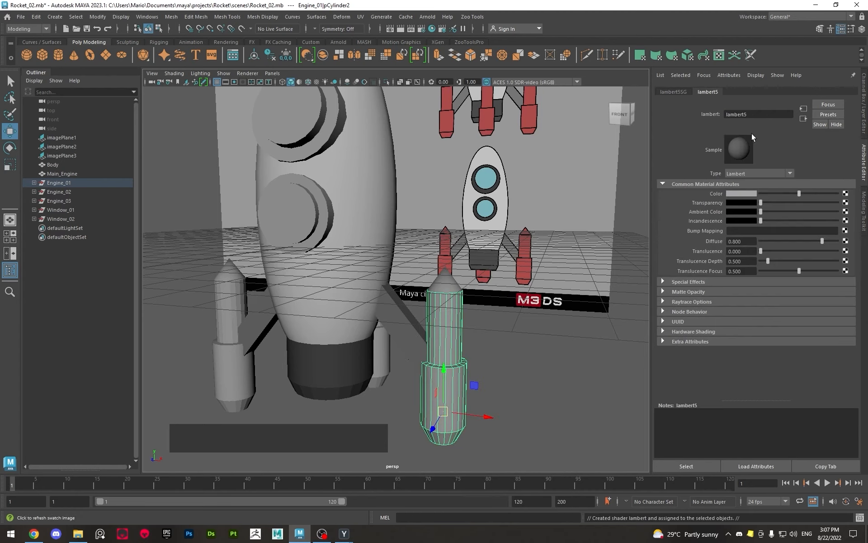
Rename the booster's material to Red and set its color by sampling a red engine of the reference rocket
{"action": "double_click", "coordinate": [729, 114]}
{"action": "type", "text": "Re"}
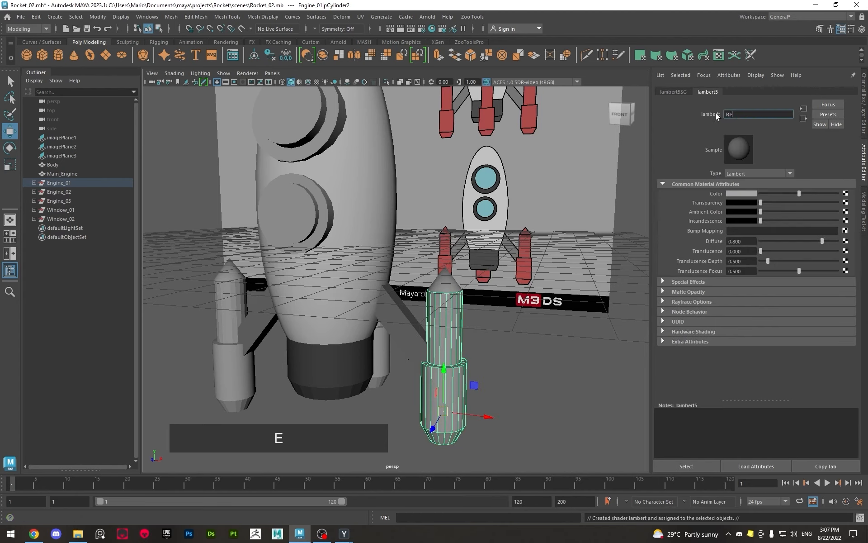
{"action": "type", "text": "d"}
{"action": "key", "text": "Return"}
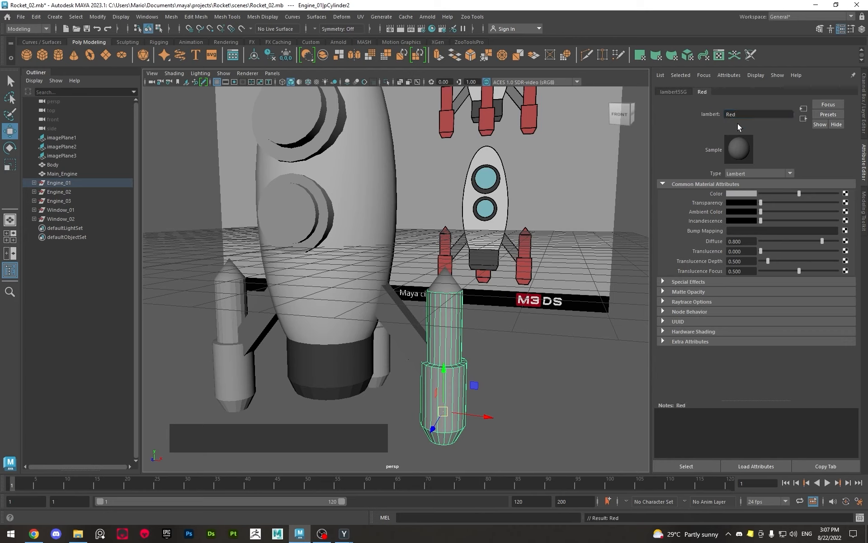
{"action": "left_click", "coordinate": [733, 193]}
{"action": "left_click", "coordinate": [686, 184]}
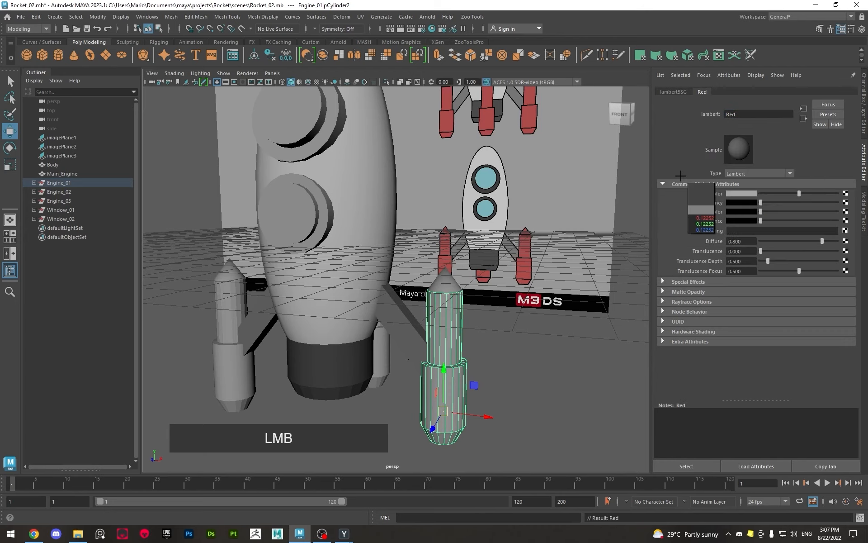
{"action": "left_click", "coordinate": [530, 112]}
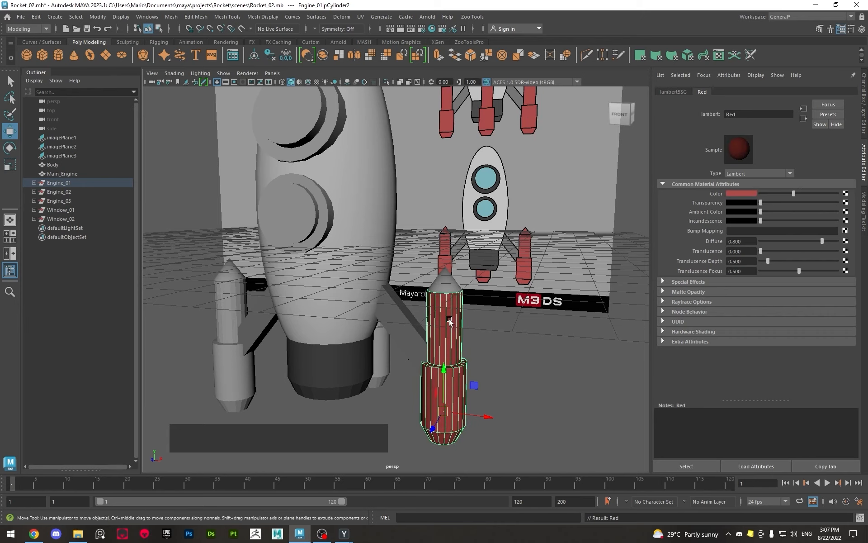
Select the nose cones of all three side engines plus the remaining booster bodies and assign them the existing Red material
{"action": "key", "text": "q"}
{"action": "left_click", "coordinate": [544, 404]}
{"action": "left_click_drag", "start_coordinate": [544, 408], "coordinate": [471, 405], "text": "alt"}
{"action": "left_click_drag", "start_coordinate": [382, 335], "coordinate": [432, 302], "text": "alt"}
{"action": "left_click", "coordinate": [346, 284]}
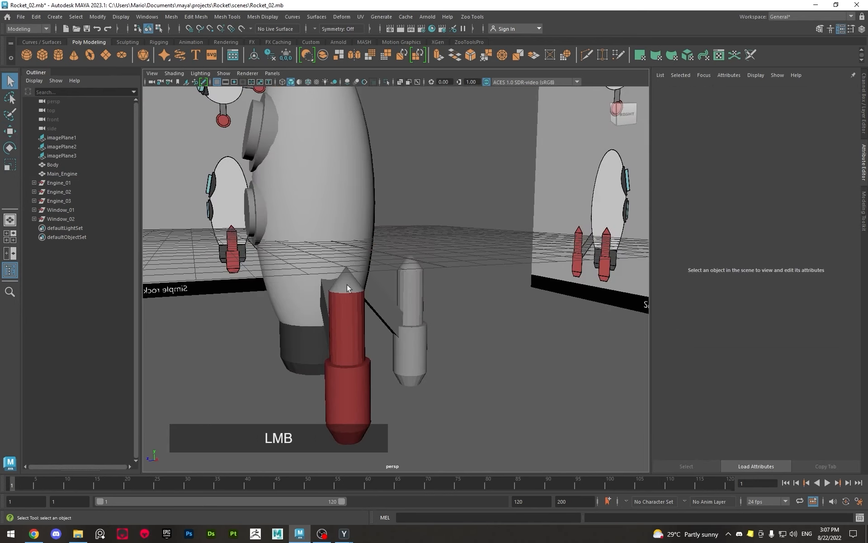
{"action": "left_click", "coordinate": [411, 284], "text": "shift"}
{"action": "left_click_drag", "start_coordinate": [411, 284], "coordinate": [262, 278], "text": "alt"}
{"action": "left_click", "coordinate": [231, 271], "text": "shift"}
{"action": "left_click", "coordinate": [227, 296], "text": "shift"}
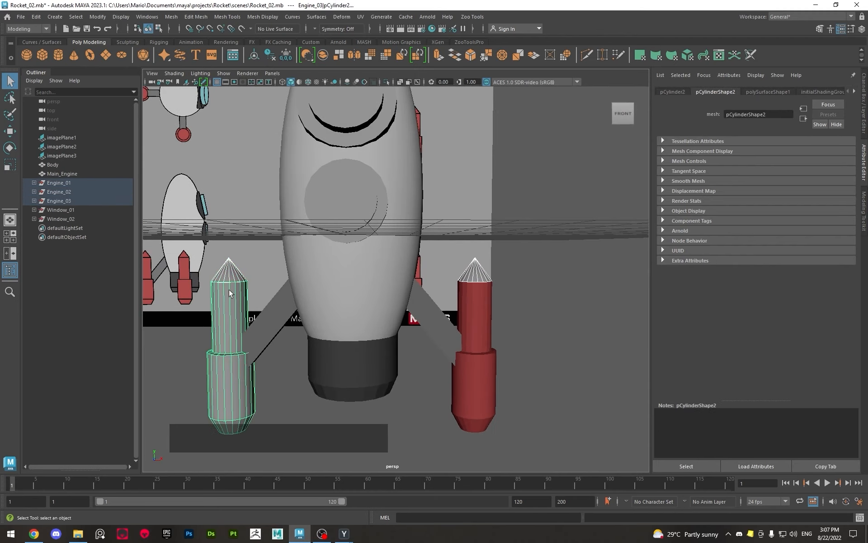
{"action": "right_click", "coordinate": [231, 294]}
{"action": "mouse_move", "coordinate": [238, 517]}
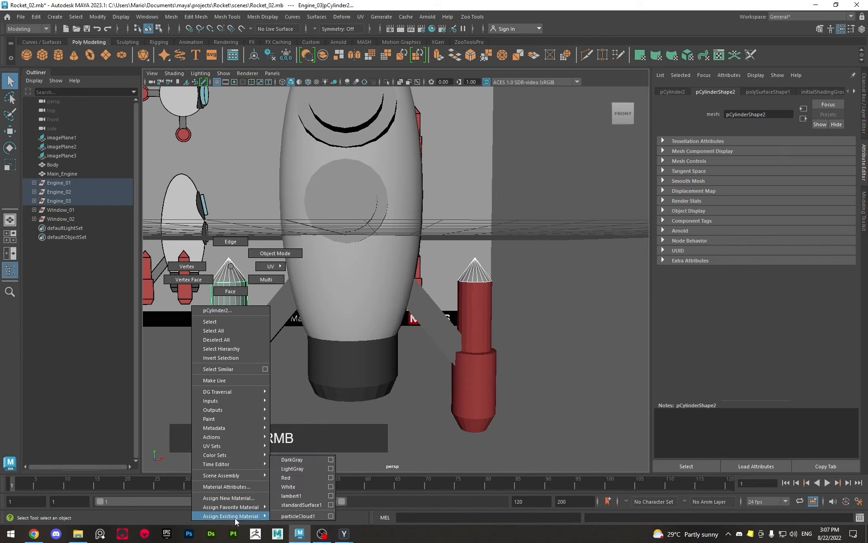
{"action": "left_click", "coordinate": [307, 478]}
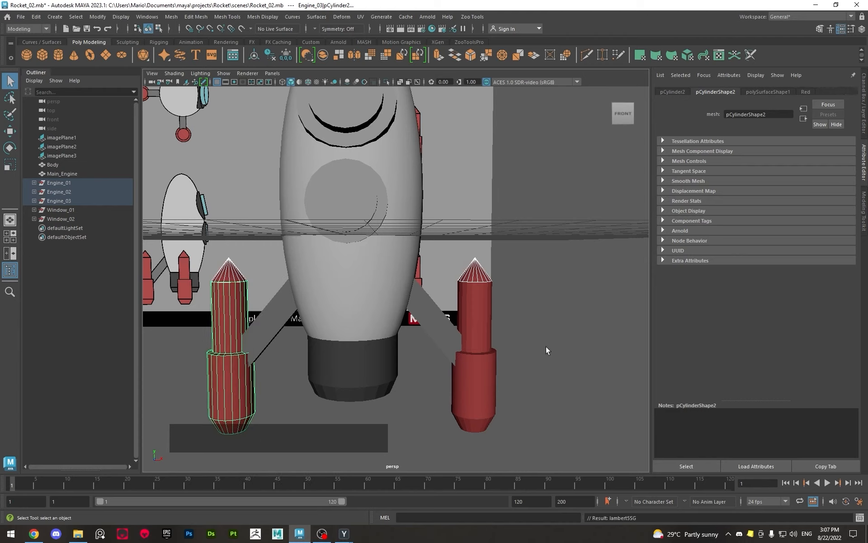
Select the outer frame rings of Window_01 and Window_02 and assign them the existing DarkGray material
{"action": "left_click", "coordinate": [524, 300]}
{"action": "middle_click_drag", "start_coordinate": [525, 299], "coordinate": [536, 313], "text": "alt"}
{"action": "left_click_drag", "start_coordinate": [535, 314], "coordinate": [513, 330], "text": "alt"}
{"action": "middle_click_drag", "start_coordinate": [513, 330], "coordinate": [452, 289], "text": "alt"}
{"action": "left_click_drag", "start_coordinate": [453, 289], "coordinate": [388, 237], "text": "alt"}
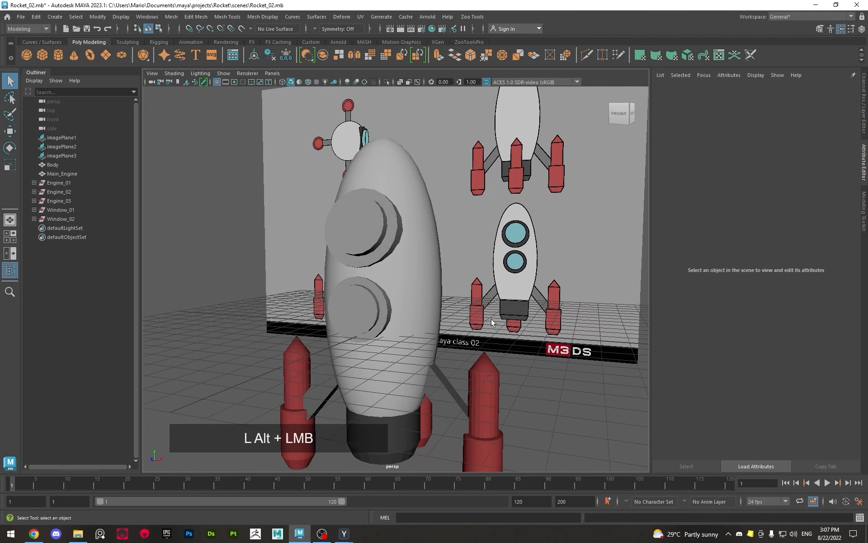
{"action": "left_click", "coordinate": [388, 237]}
{"action": "left_click", "coordinate": [382, 302], "text": "shift"}
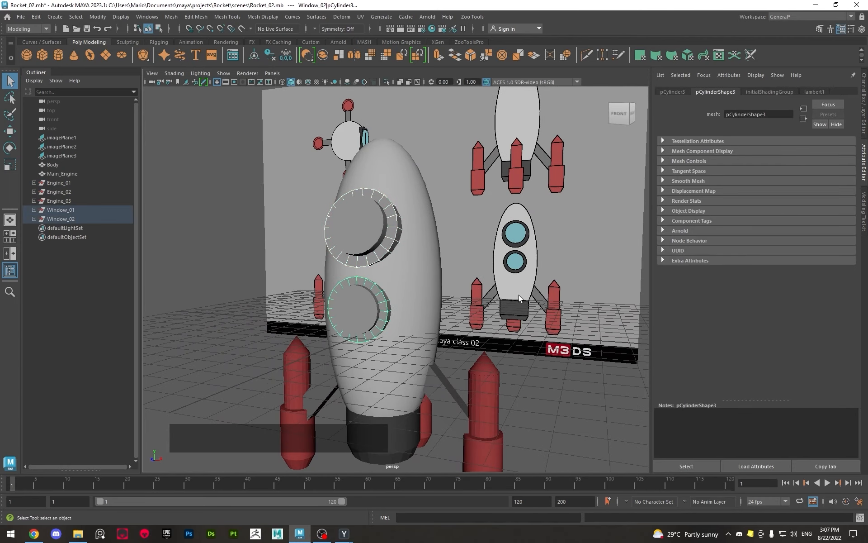
{"action": "right_click", "coordinate": [386, 308]}
{"action": "right_click_drag", "start_coordinate": [385, 308], "coordinate": [443, 460]}
Select the glass discs of Window_01 and Window_02 and assign them one new Blinn material
{"action": "left_click", "coordinate": [376, 245]}
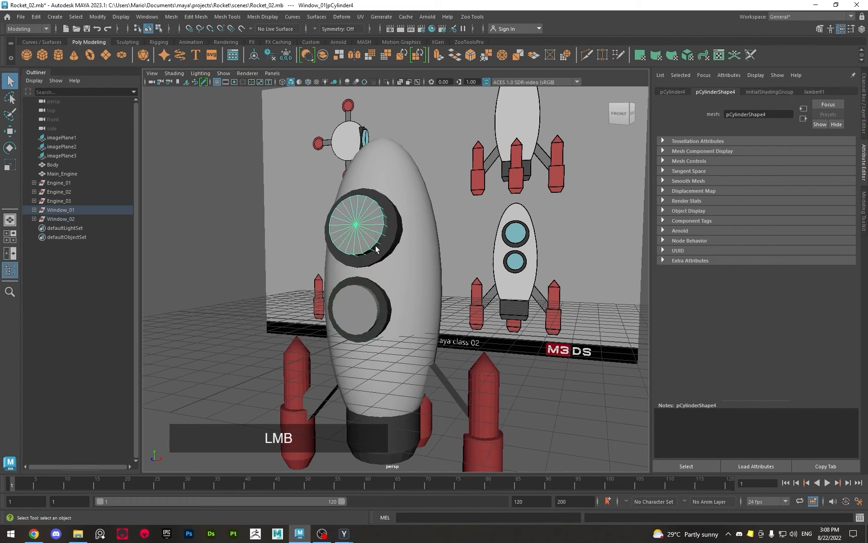
{"action": "left_click", "coordinate": [365, 309], "text": "shift"}
{"action": "right_click_drag", "start_coordinate": [364, 227], "coordinate": [429, 442]}
Examine how the Blinn shading on the window glass responds from different viewing angles compared with the rocket body
{"action": "left_click", "coordinate": [235, 235]}
{"action": "scroll", "coordinate": [235, 235], "scroll_direction": "up", "scroll_amount": 3, "text": "alt"}
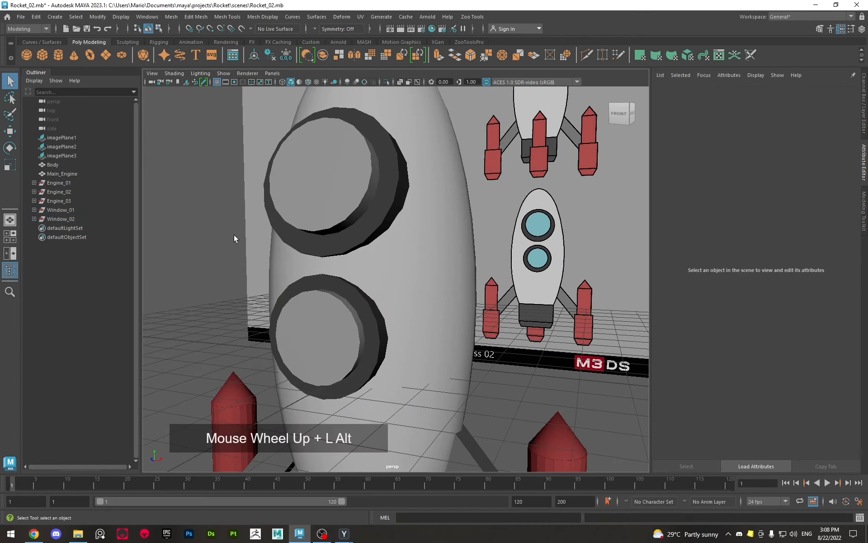
{"action": "left_click_drag", "start_coordinate": [234, 239], "coordinate": [258, 242], "text": "alt"}
{"action": "middle_click_drag", "start_coordinate": [371, 270], "coordinate": [378, 269], "text": "alt"}
{"action": "right_click_drag", "start_coordinate": [378, 269], "coordinate": [379, 291], "text": "alt"}
{"action": "mouse_move", "coordinate": [378, 291]}
{"action": "left_mouse_down", "text": "alt"}
{"action": "mouse_move", "coordinate": [390, 283]}
{"action": "mouse_move", "coordinate": [376, 281]}
{"action": "left_mouse_up", "text": "alt"}
{"action": "left_click", "coordinate": [354, 227]}
{"action": "left_click", "coordinate": [370, 211], "text": "shift"}
{"action": "left_click", "coordinate": [379, 244]}
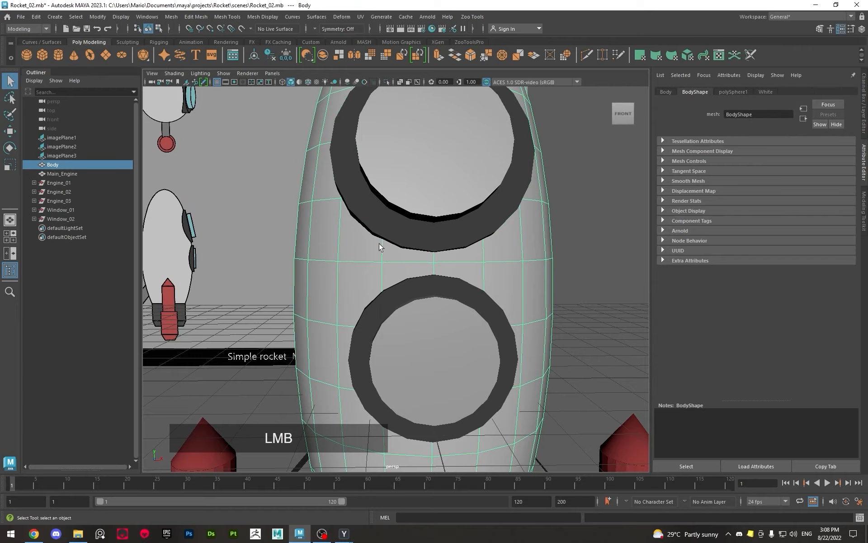
{"action": "left_click", "coordinate": [465, 171]}
{"action": "left_click", "coordinate": [416, 335]}
{"action": "left_click", "coordinate": [462, 340], "text": "ctrl"}
{"action": "left_click_drag", "start_coordinate": [463, 340], "coordinate": [442, 345], "text": "alt"}
{"action": "right_click_drag", "start_coordinate": [442, 345], "coordinate": [417, 444], "text": "alt"}
Set the window glass Blinn material's color by sampling the light blue window of the reference rocket
{"action": "left_click", "coordinate": [330, 247]}
{"action": "left_click", "coordinate": [330, 332], "text": "shift"}
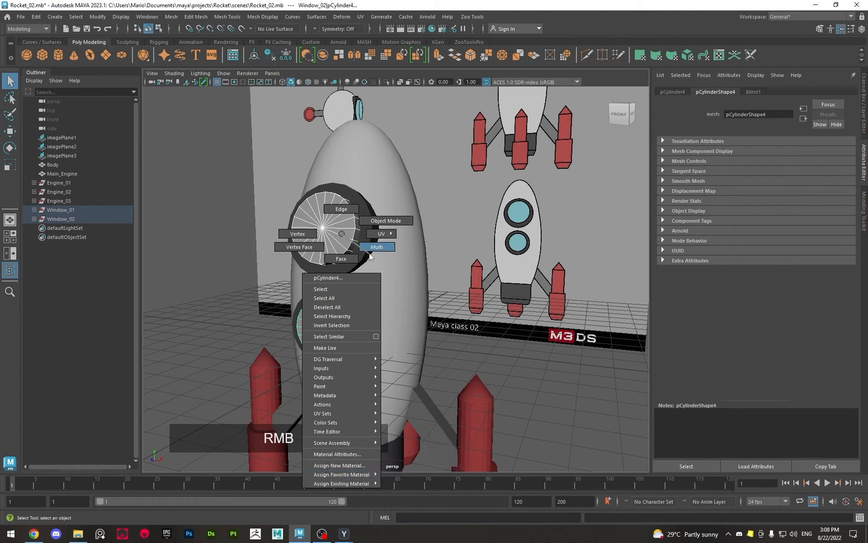
{"action": "left_click", "coordinate": [754, 92]}
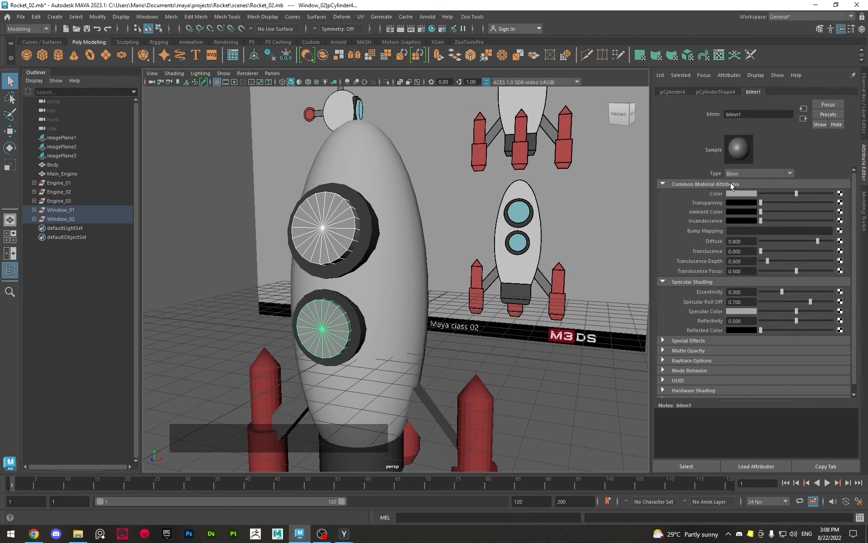
{"action": "left_click", "coordinate": [738, 192]}
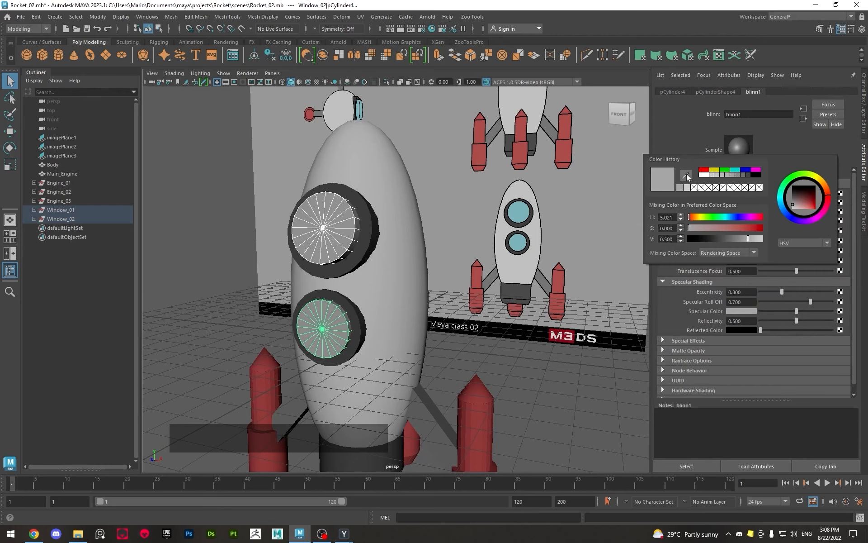
{"action": "left_click", "coordinate": [687, 180]}
{"action": "left_click", "coordinate": [524, 210]}
{"action": "right_click", "coordinate": [360, 211]}
{"action": "left_click", "coordinate": [329, 281], "text": "ctrl"}
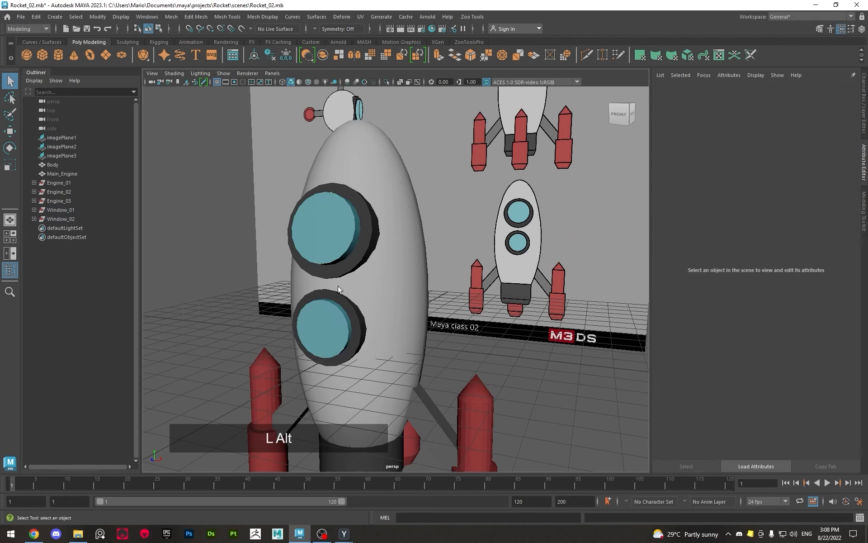
{"action": "left_click_drag", "start_coordinate": [338, 285], "coordinate": [407, 289], "text": "alt"}
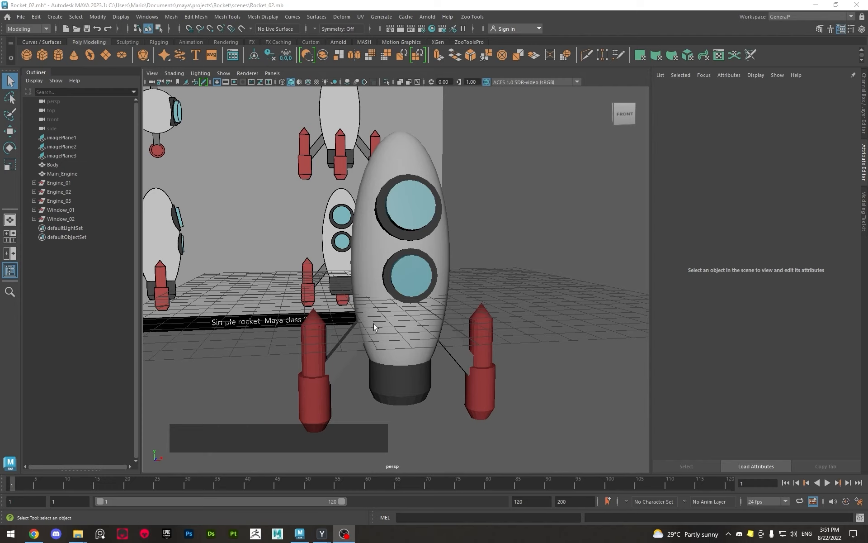
{"action": "left_click_drag", "start_coordinate": [559, 287], "coordinate": [524, 313], "text": "alt"}
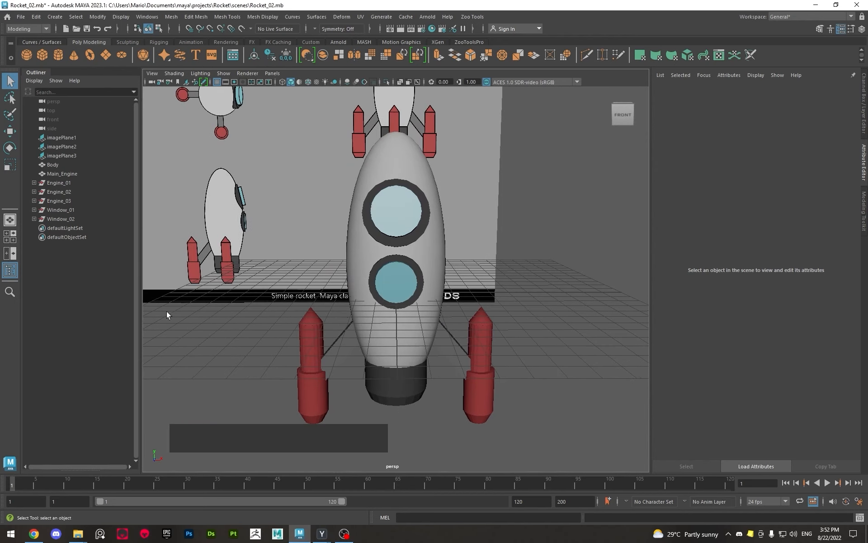